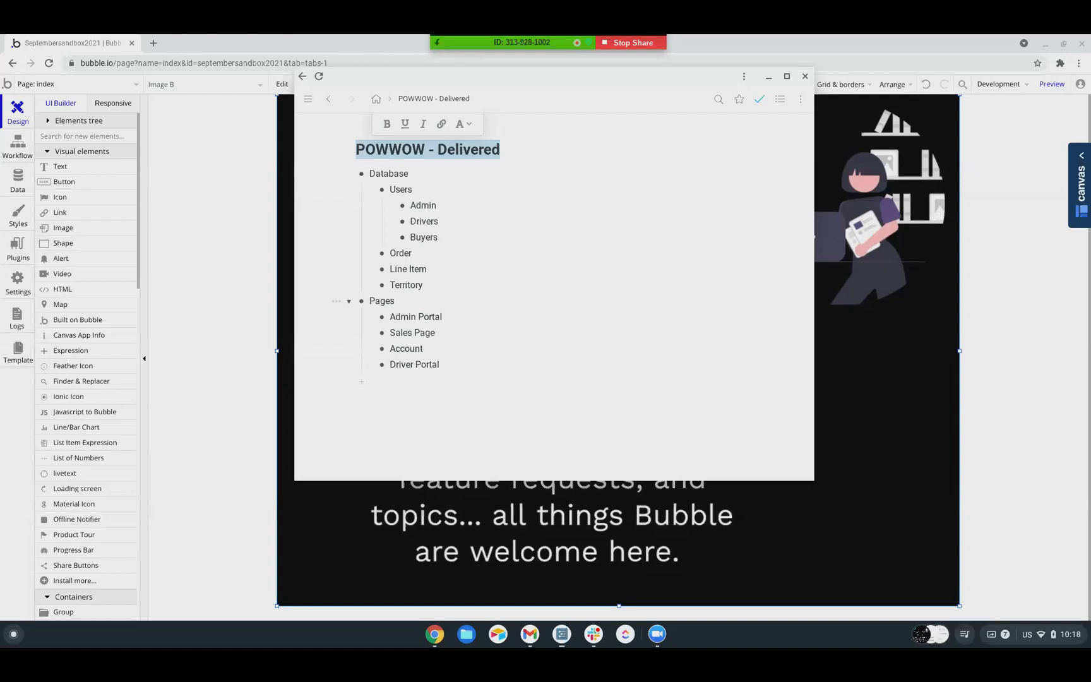
# Open the Bubble home page listing My apps in a new browser tab and switch to it
pyautogui.rightClick(8, 88)
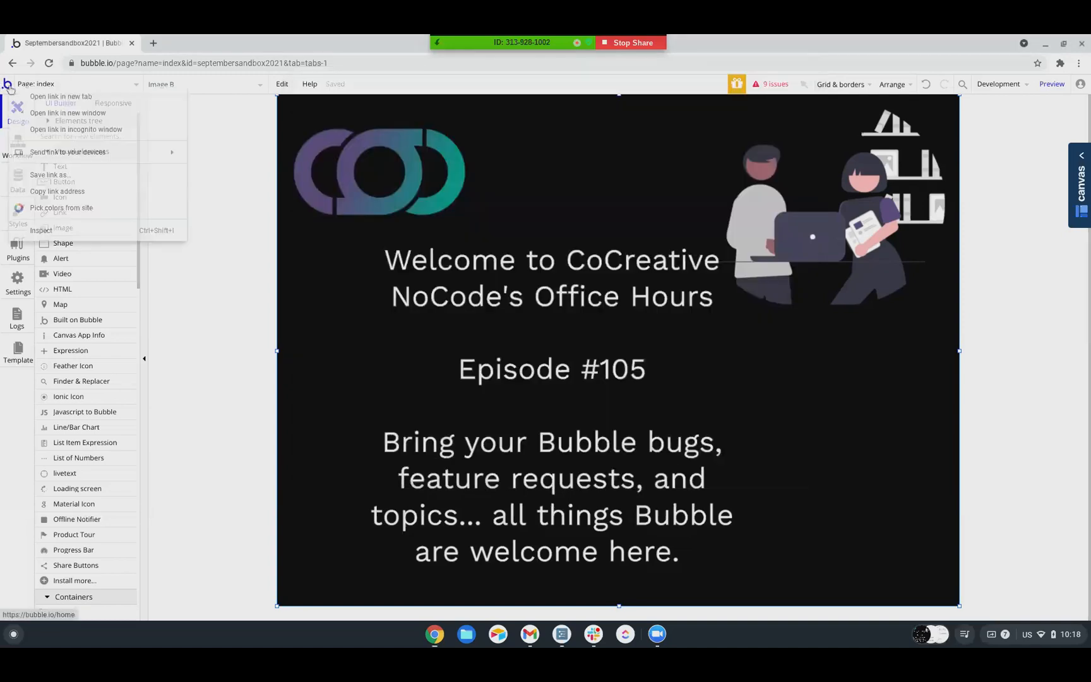
pyautogui.click(60, 96)
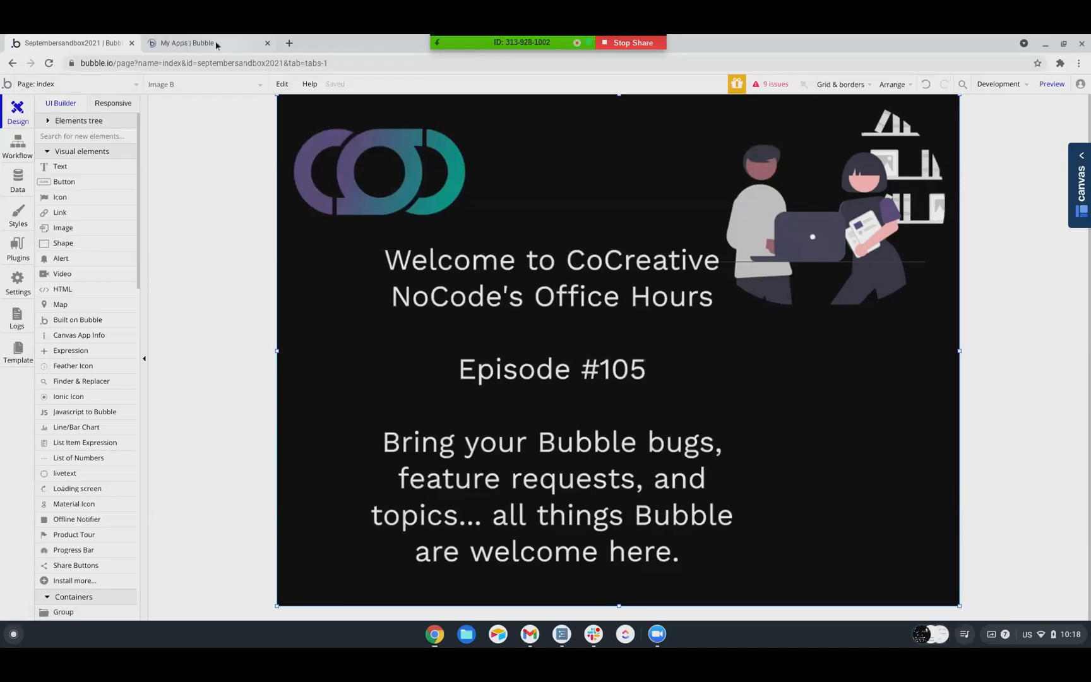
pyautogui.click(202, 43)
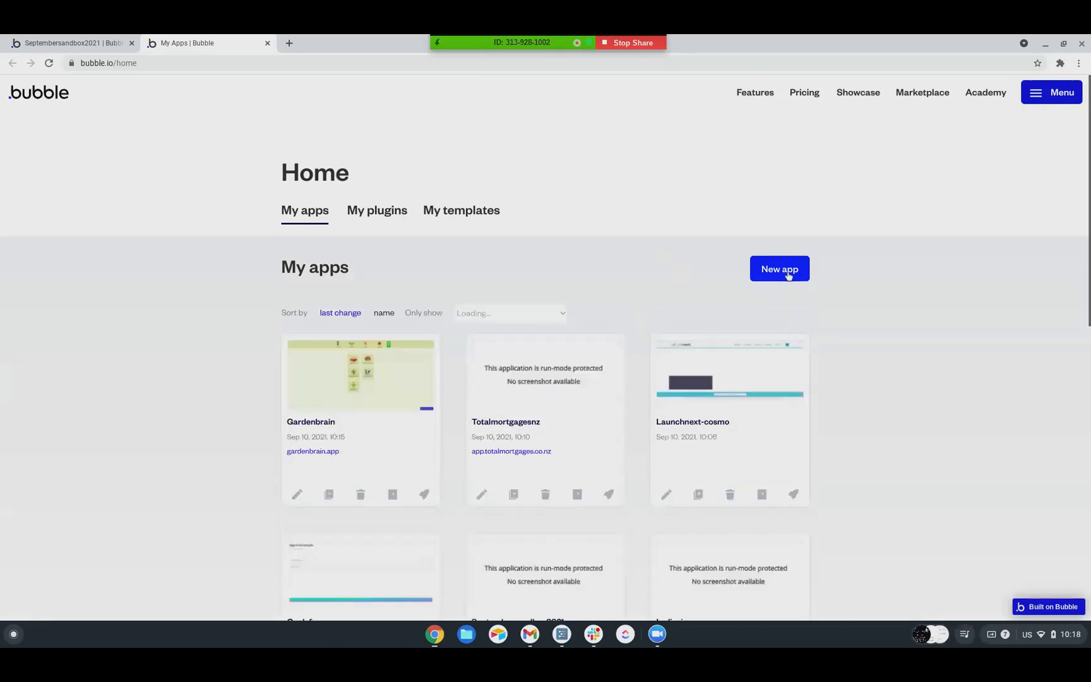
# Create a new app named powwowdelivered as On-demand Services, External or customer-facing, with the goal Test out a business idea
pyautogui.click(788, 275)
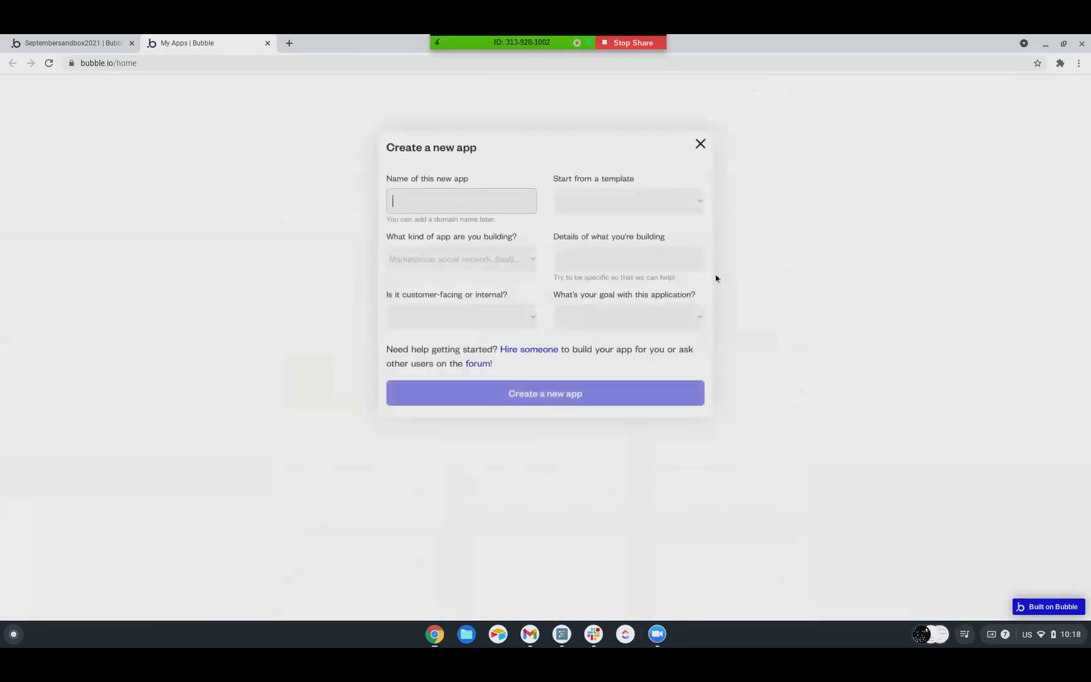
pyautogui.write('powwowdelivered')
pyautogui.click(429, 258)
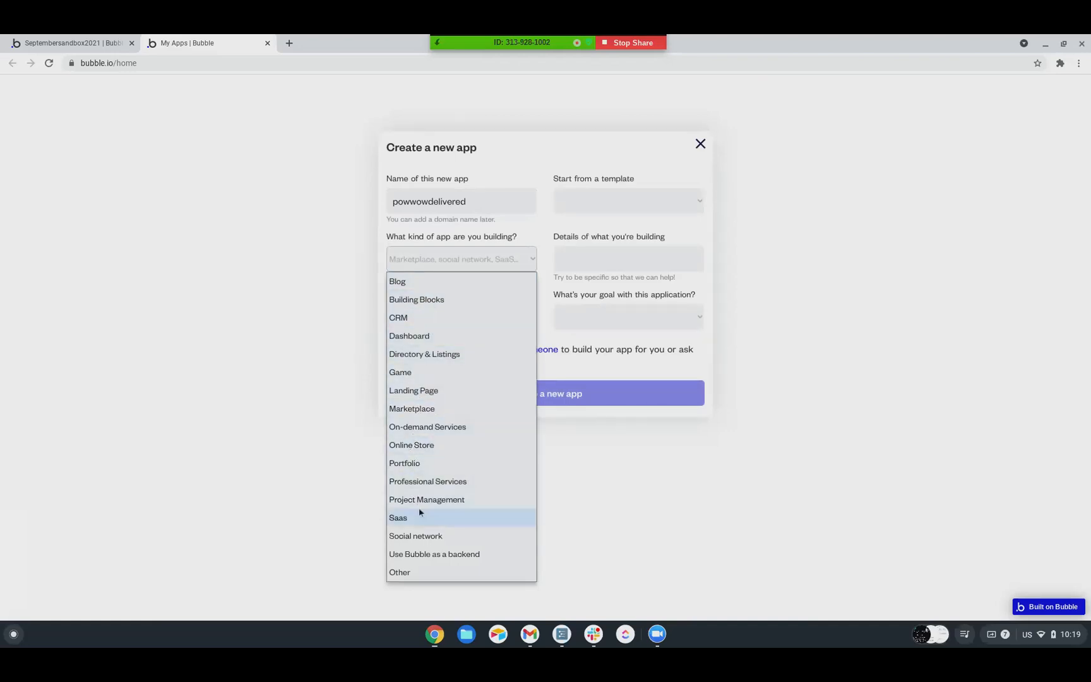
pyautogui.click(430, 428)
pyautogui.click(475, 317)
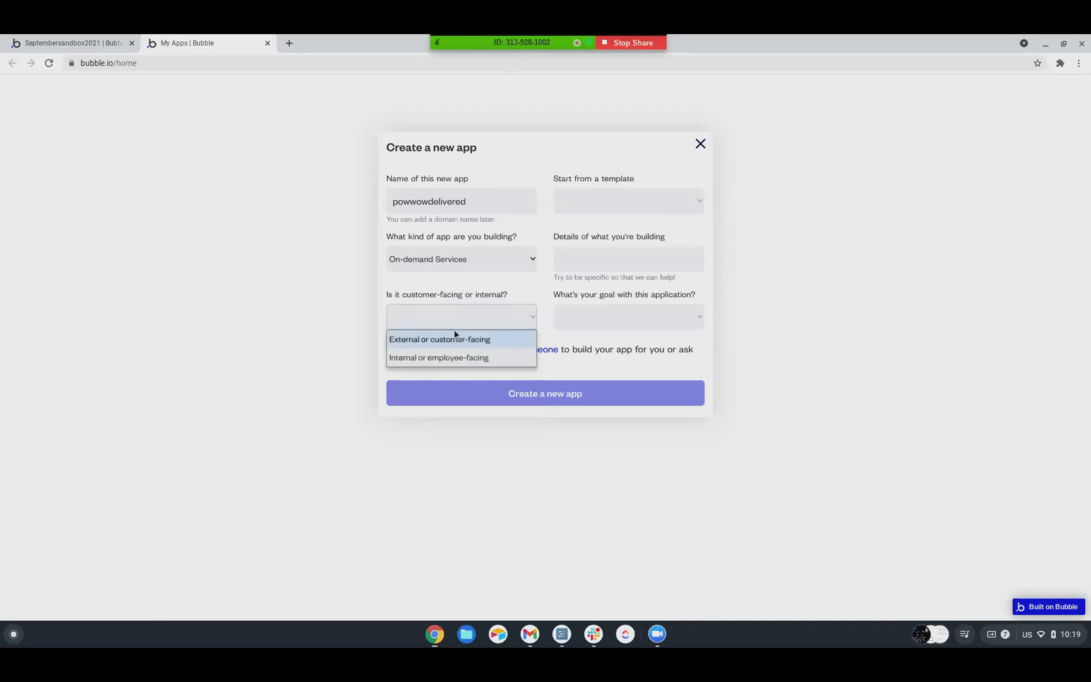
pyautogui.click(444, 341)
pyautogui.click(596, 318)
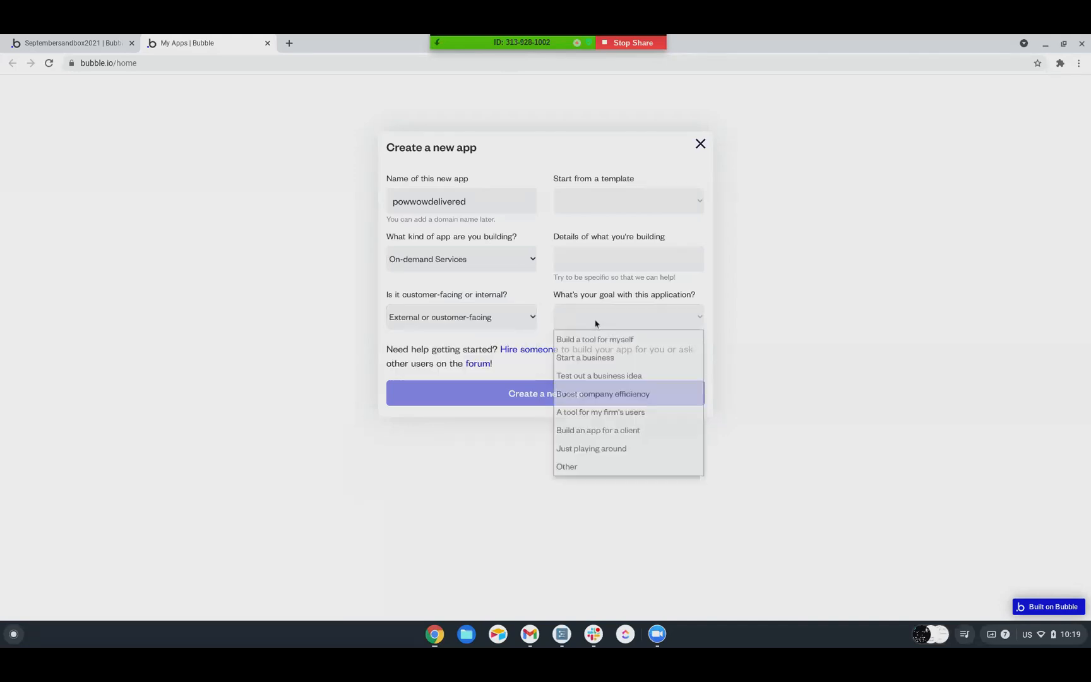
pyautogui.click(598, 376)
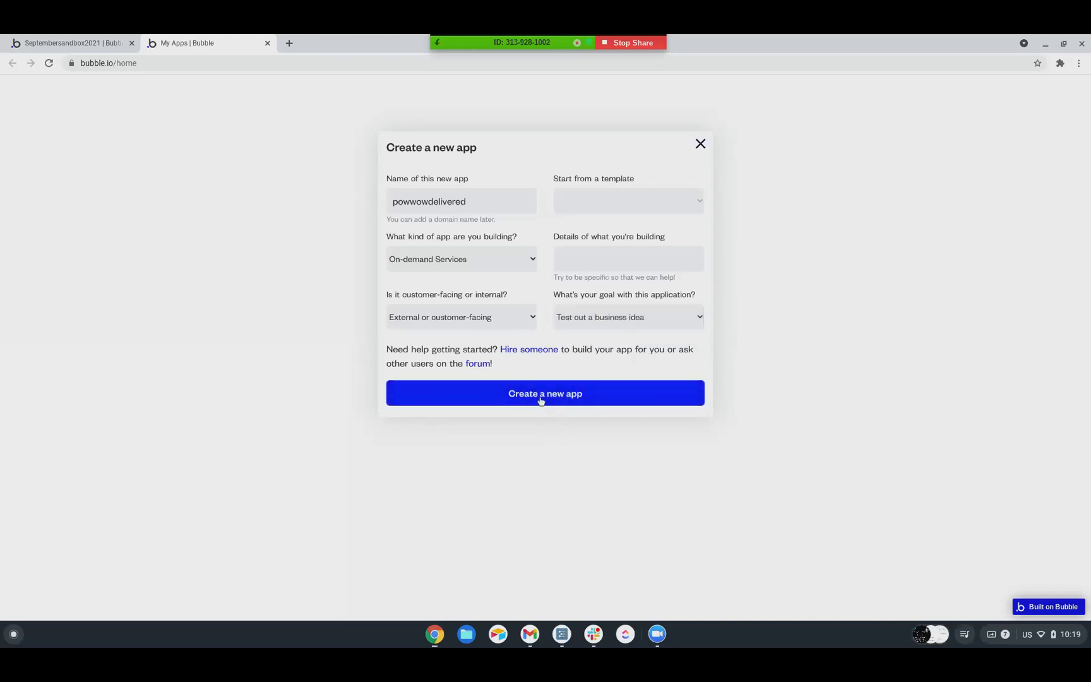
pyautogui.click(541, 397)
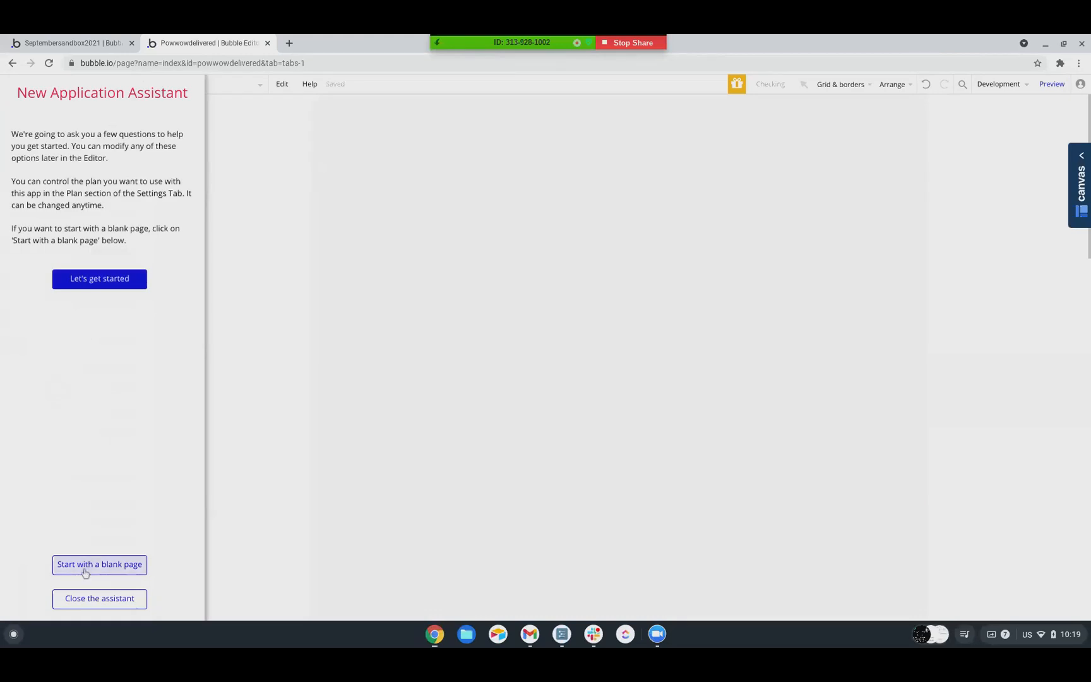
# Start the new app with a blank page and close the New Application Assistant
pyautogui.click(85, 571)
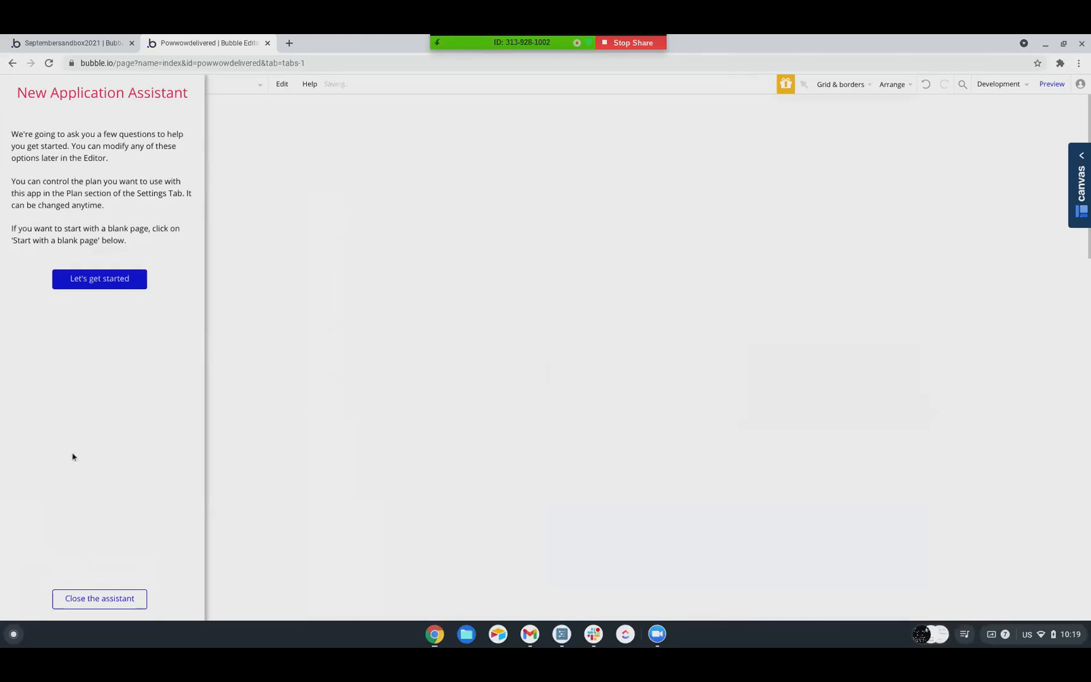
pyautogui.click(91, 599)
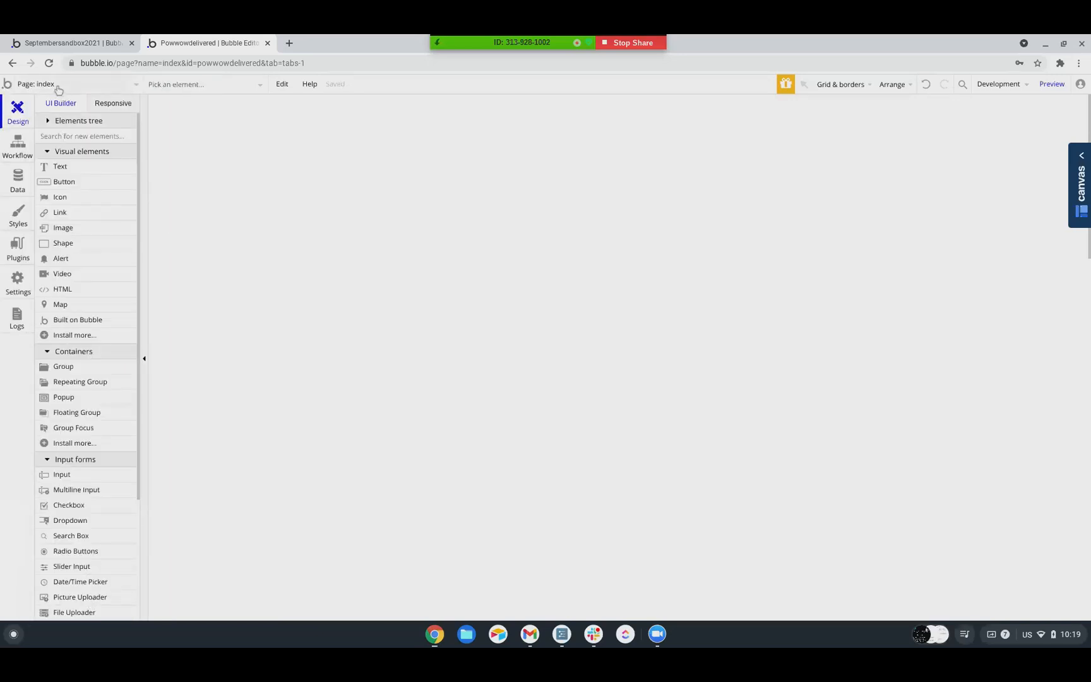
pyautogui.click(57, 86)
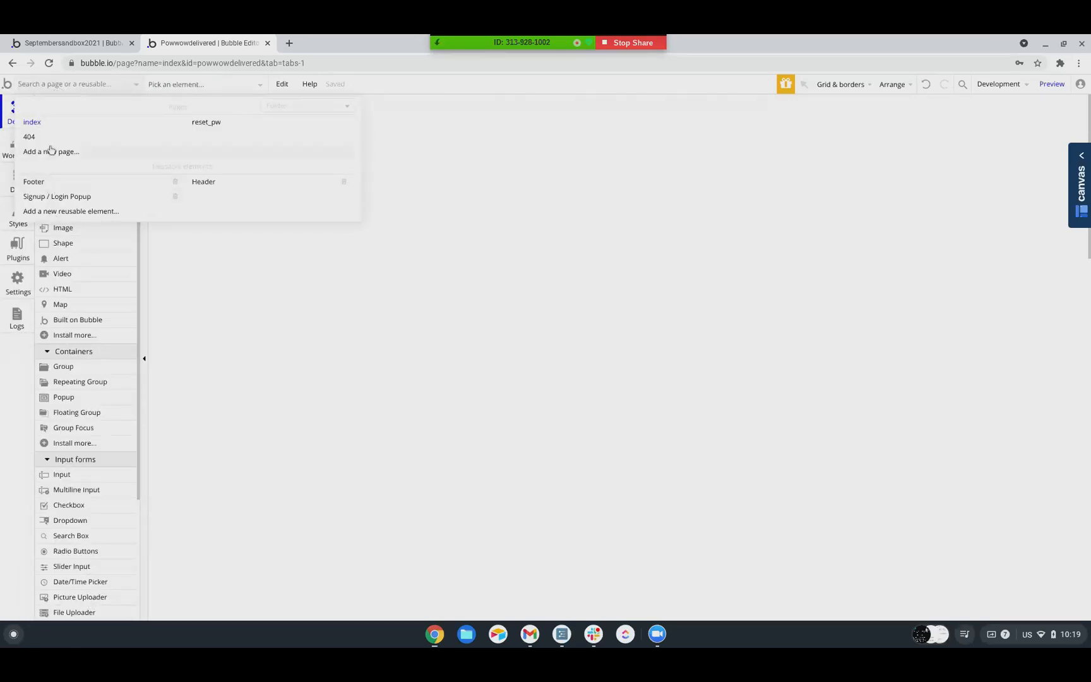
pyautogui.click(12, 344)
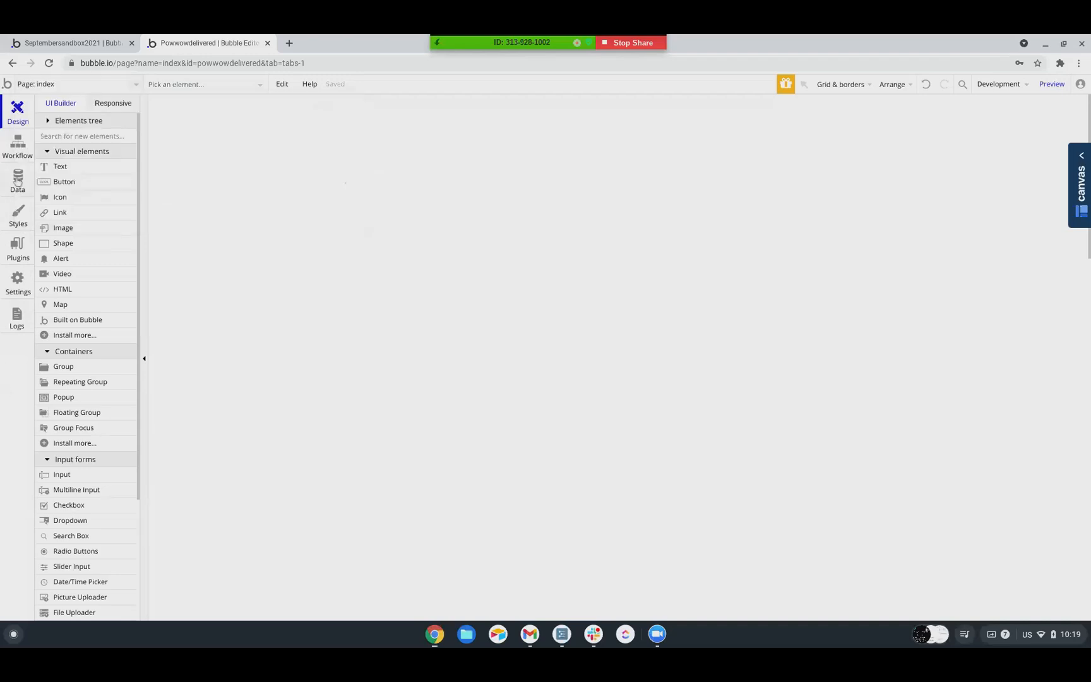
# Create a custom option set named "User Type (Options)" in the app's data
pyautogui.click(18, 178)
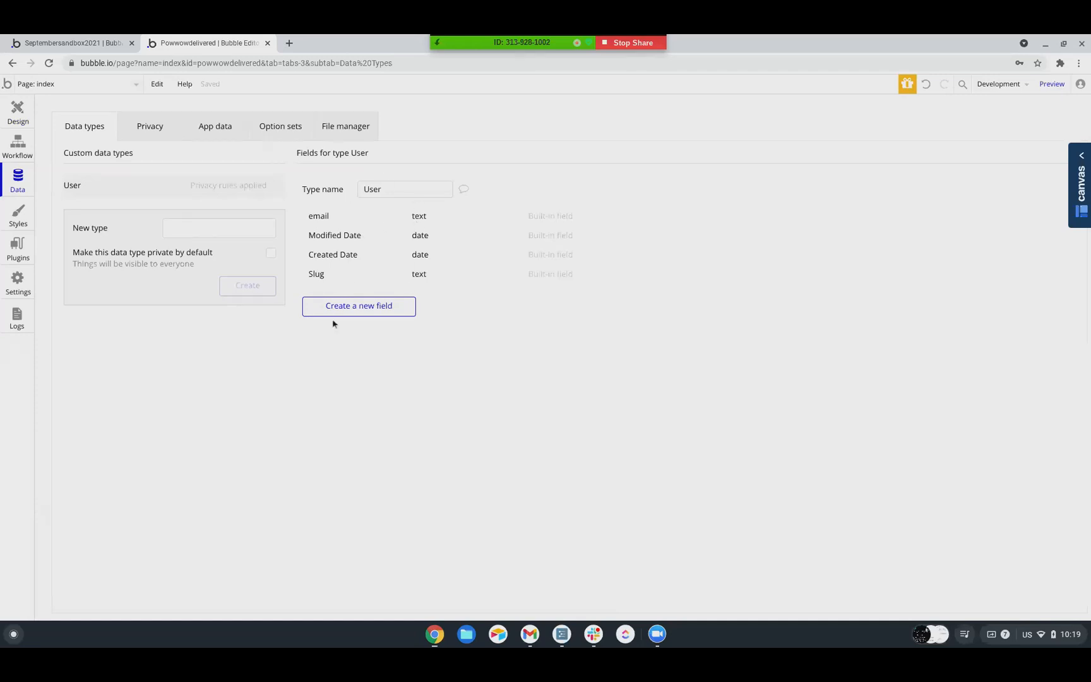
pyautogui.click(280, 128)
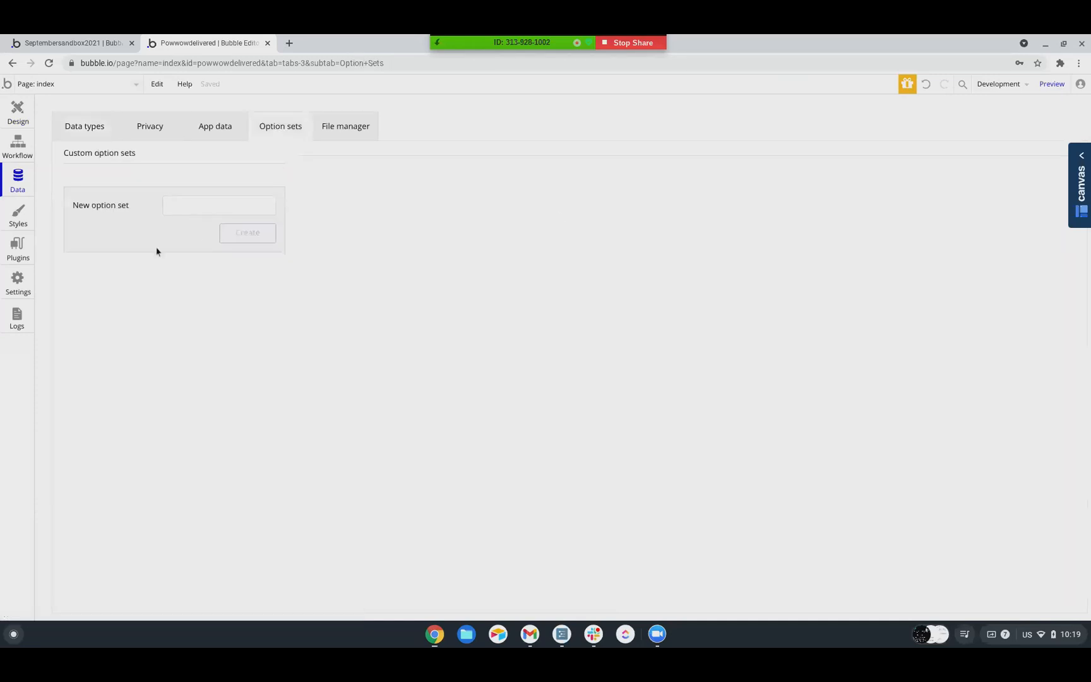
pyautogui.click(190, 209)
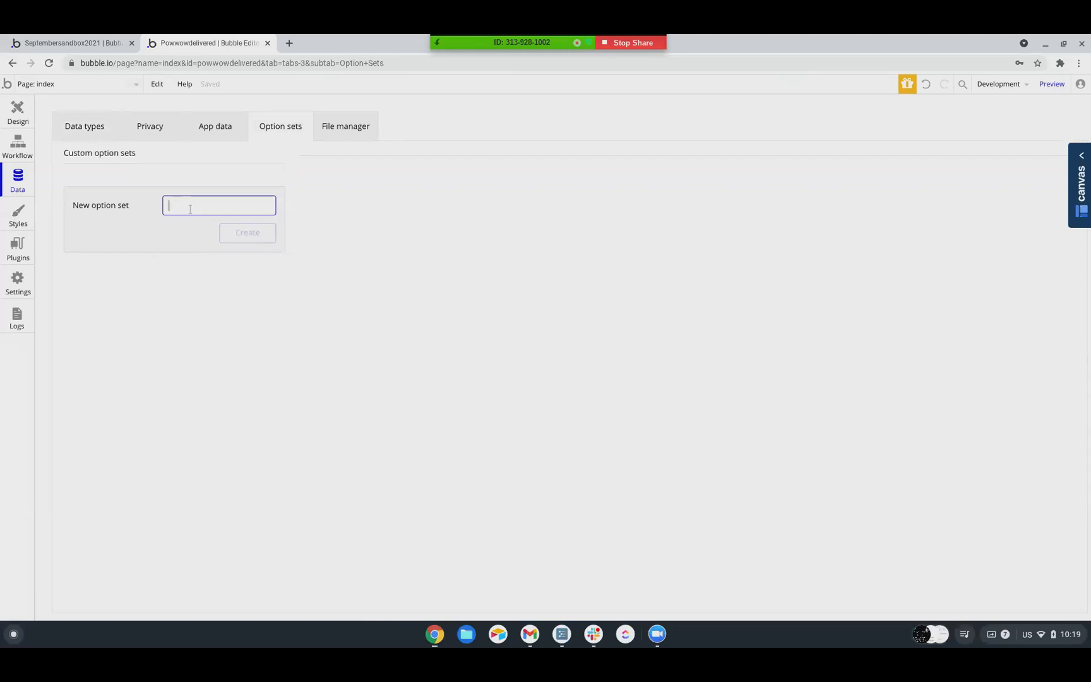
pyautogui.write('User Type (Options)')
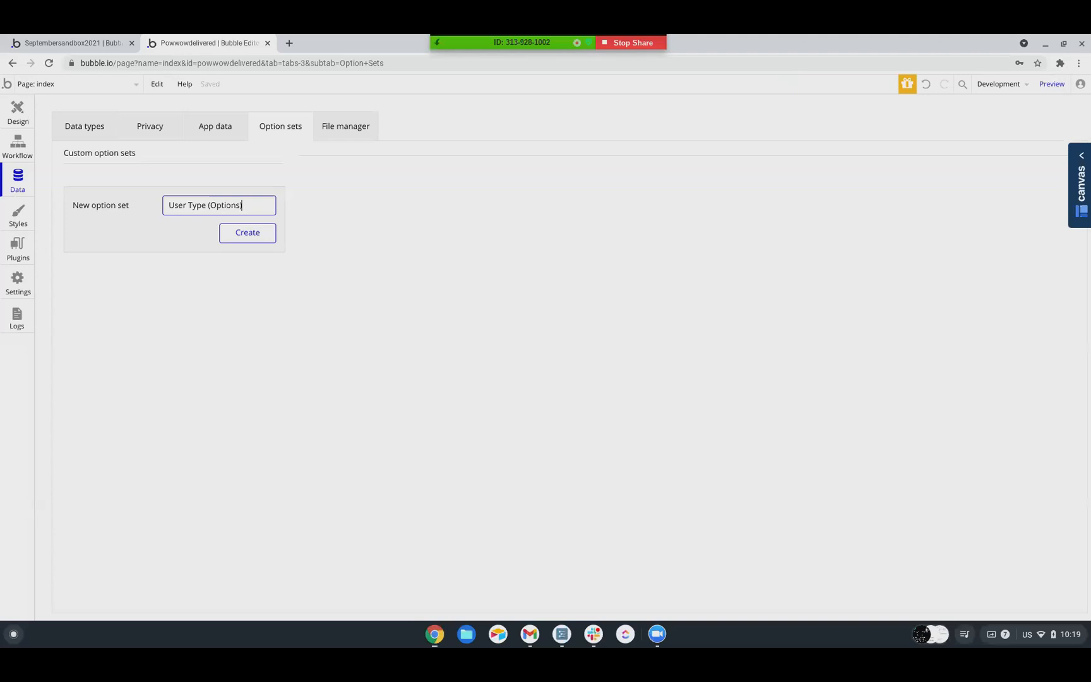
pyautogui.click(258, 239)
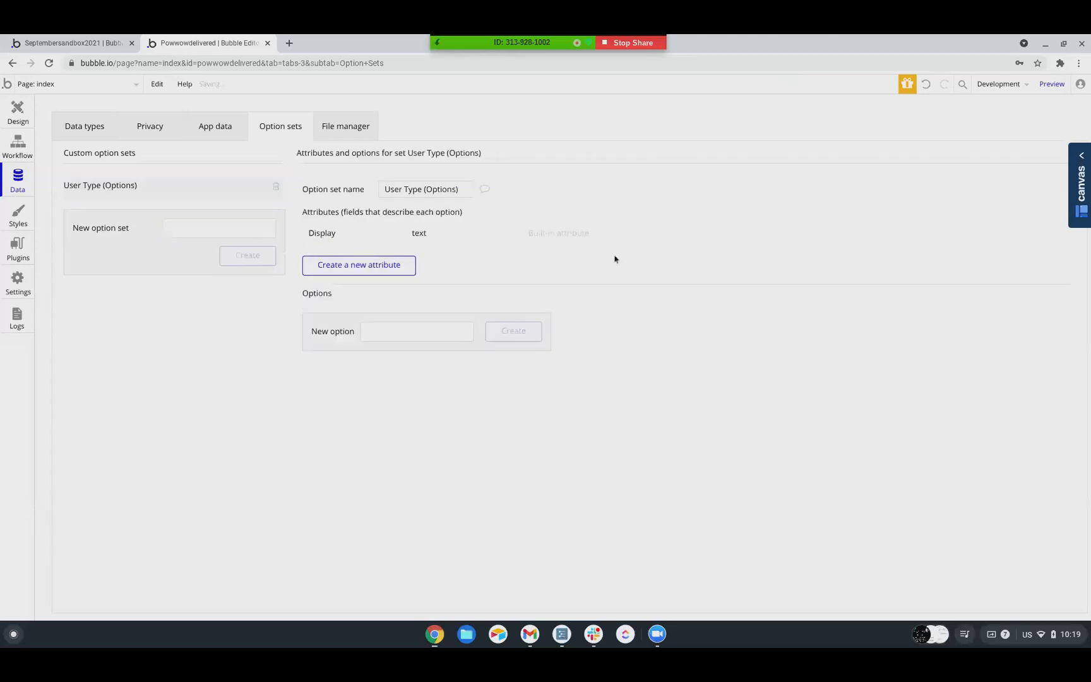
# Add the options Admin, Buyer and Driver to the User Type (Options) set
pyautogui.click(397, 338)
pyautogui.write('Admin')
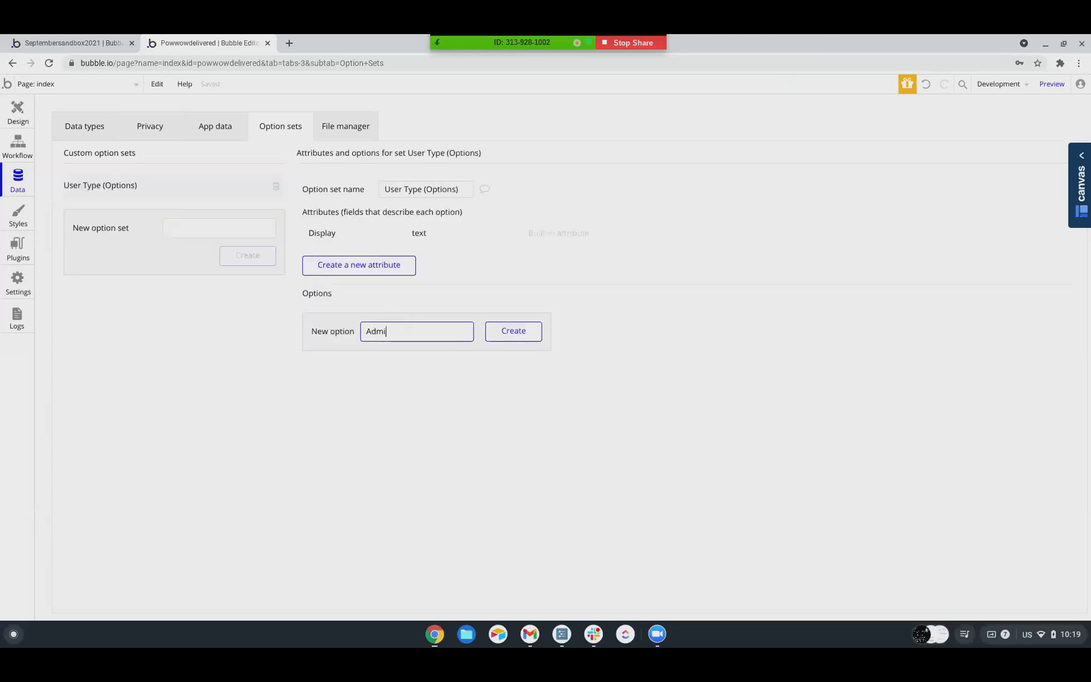
pyautogui.press('Return')
pyautogui.write('Buyer')
pyautogui.press('Return')
pyautogui.write('Driver')
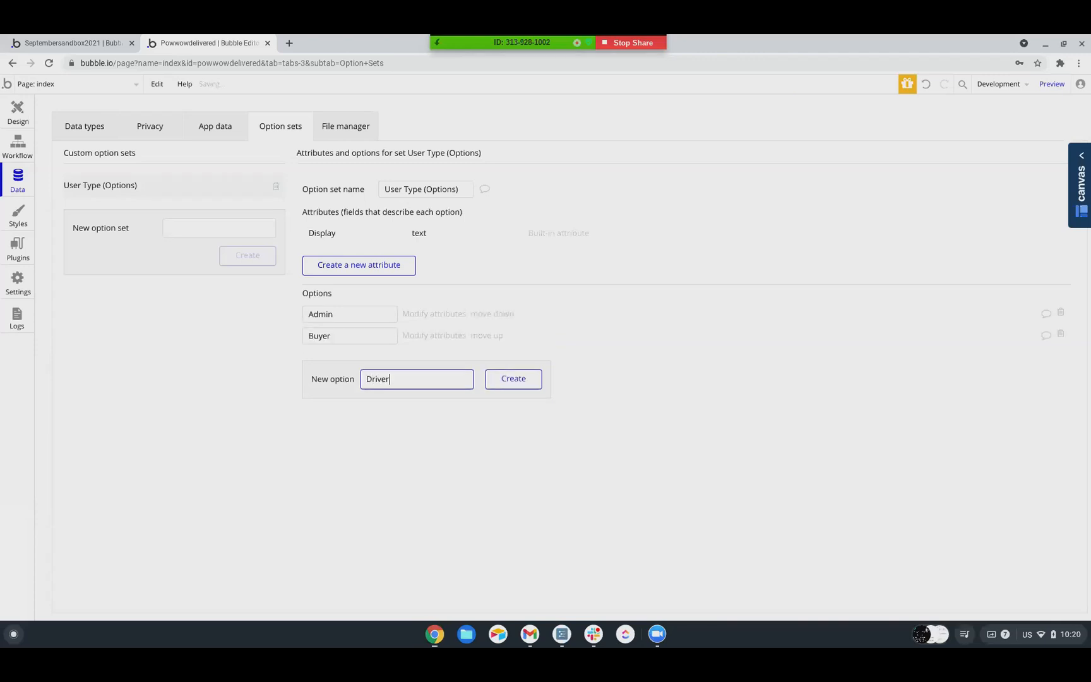
pyautogui.press('Return')
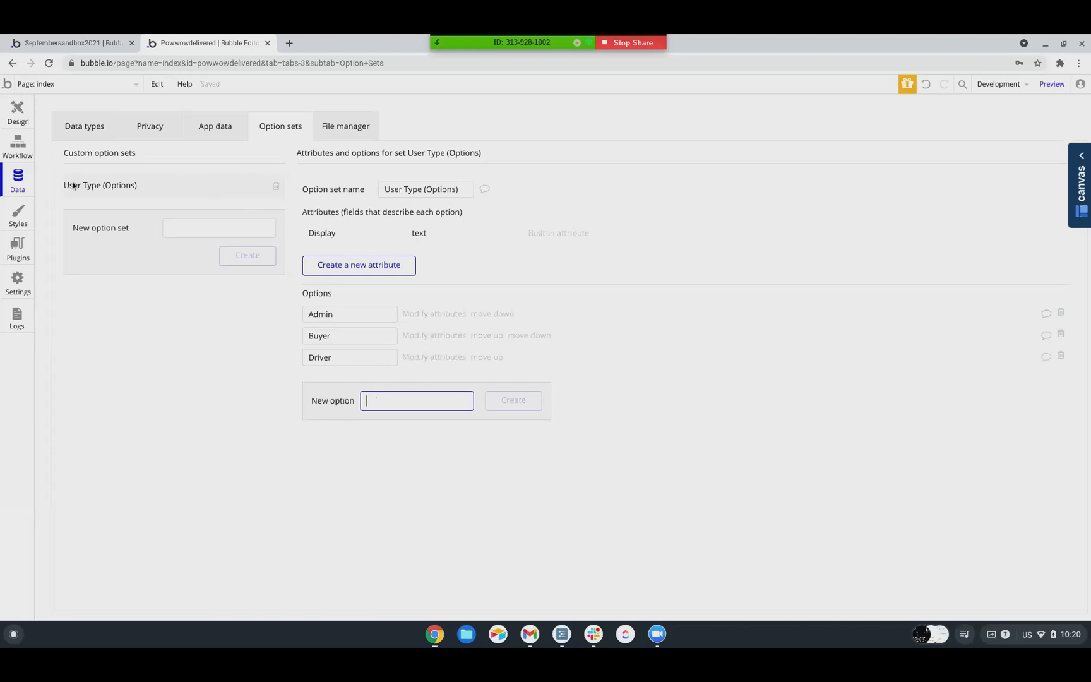
# Add a field named Type to the User data type, using User Type (Options) as its field type
pyautogui.click(65, 132)
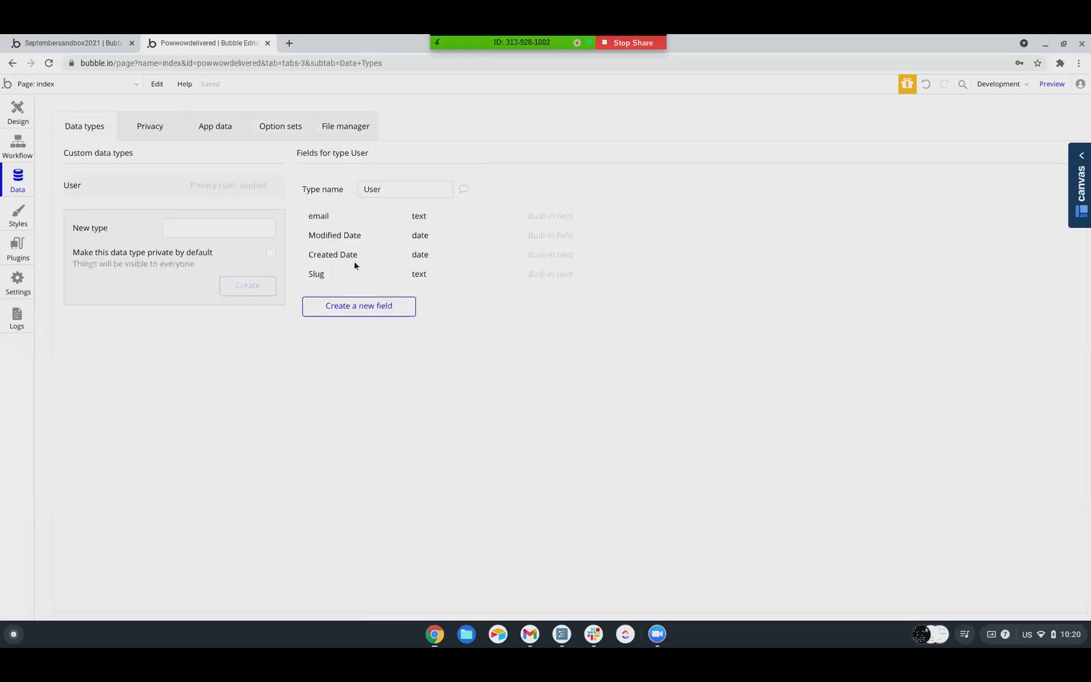
pyautogui.click(353, 312)
pyautogui.write('Type')
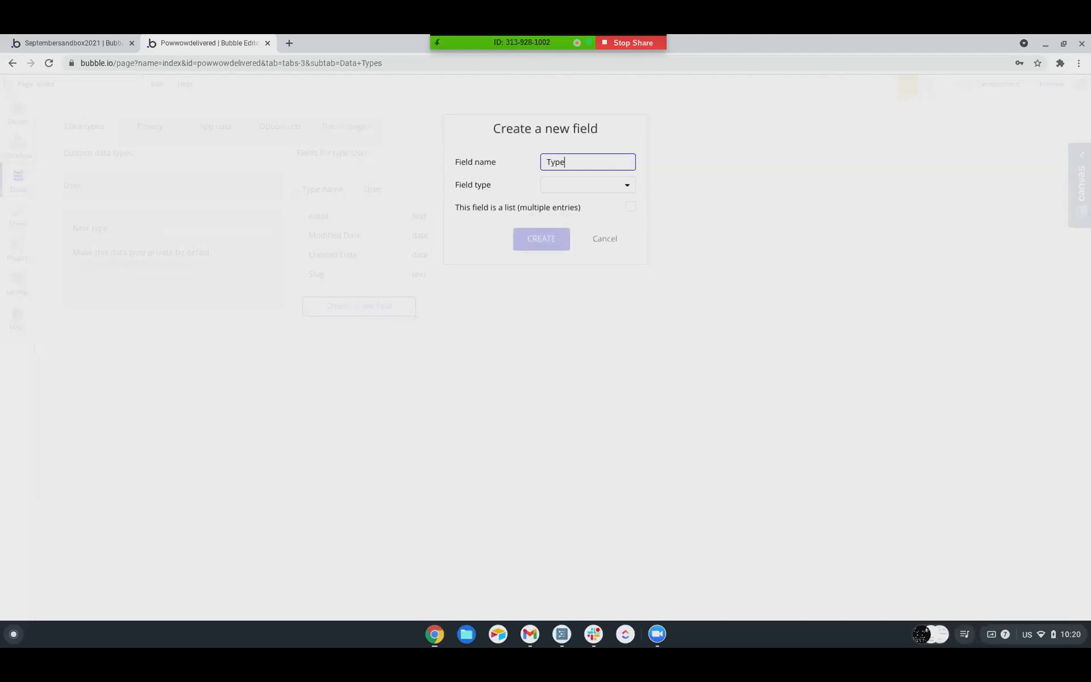
pyautogui.click(577, 183)
pyautogui.scroll(-1, 578, 287)
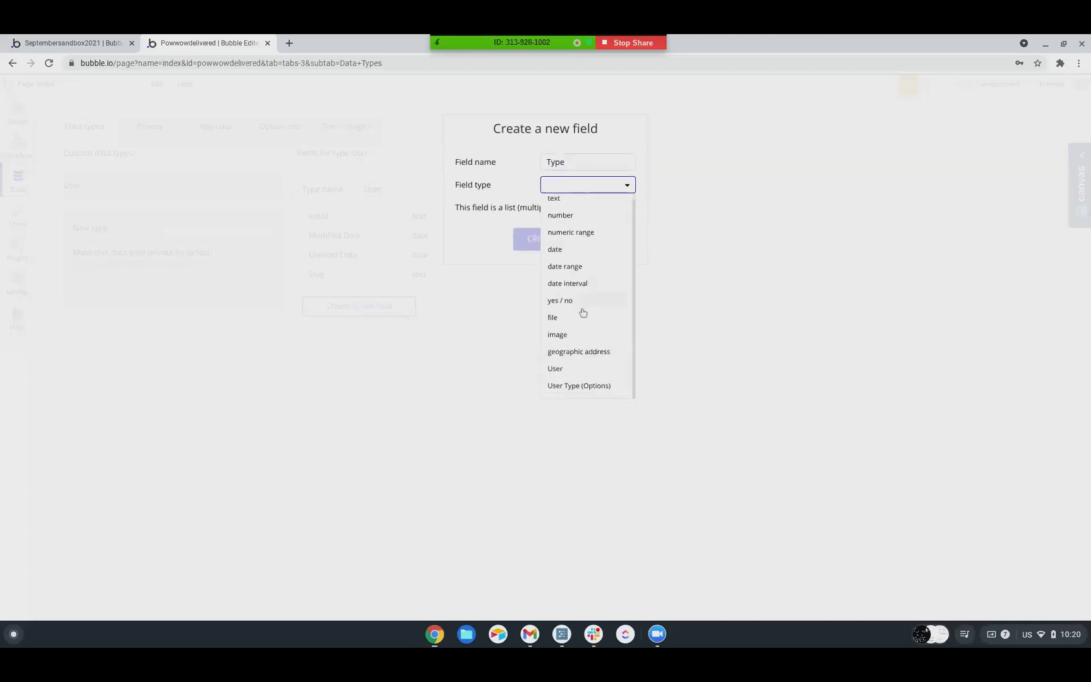
pyautogui.click(579, 385)
pyautogui.click(559, 245)
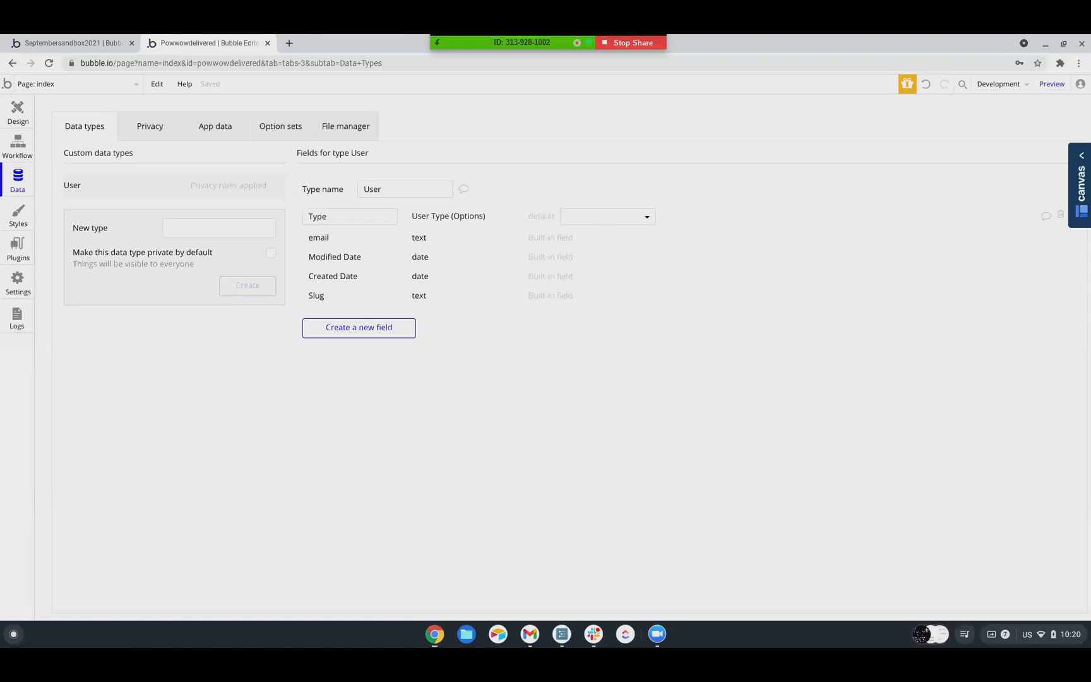
# Add a text field named First Name to the User data type
pyautogui.click(337, 329)
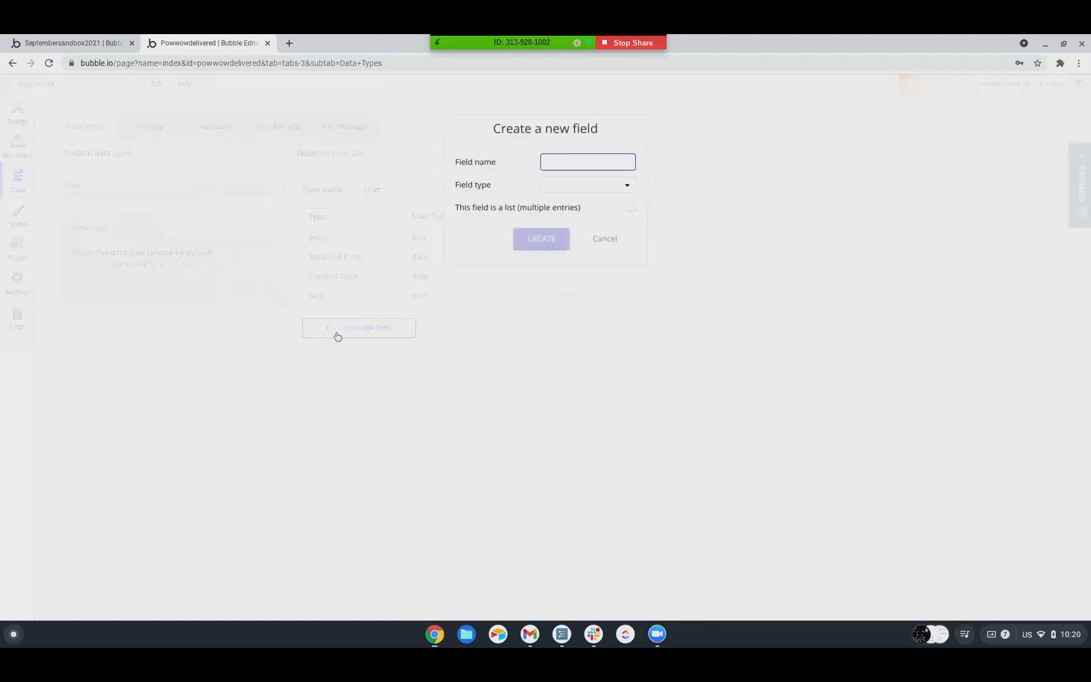
pyautogui.write('First Name')
pyautogui.click(571, 187)
pyautogui.click(561, 203)
pyautogui.click(527, 248)
# Add a text field named Last Name to the User data type
pyautogui.click(376, 348)
pyautogui.write('Last Name')
pyautogui.click(590, 184)
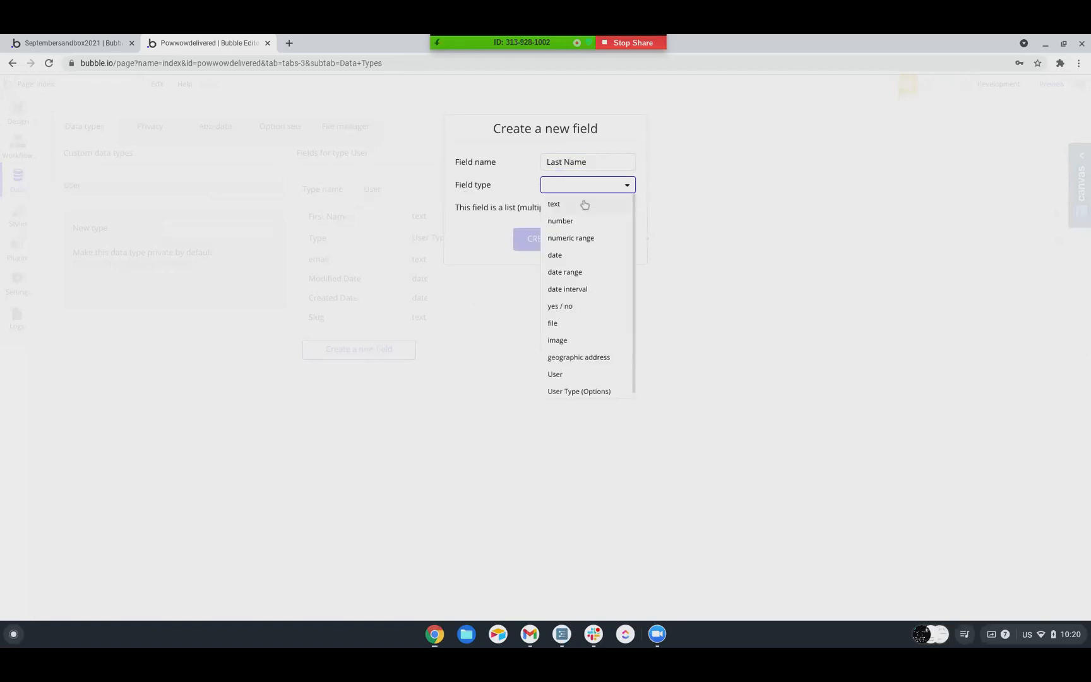
pyautogui.click(562, 205)
pyautogui.click(540, 240)
# Add a text field named Full Name to the User data type
pyautogui.click(359, 370)
pyautogui.write('Full Name')
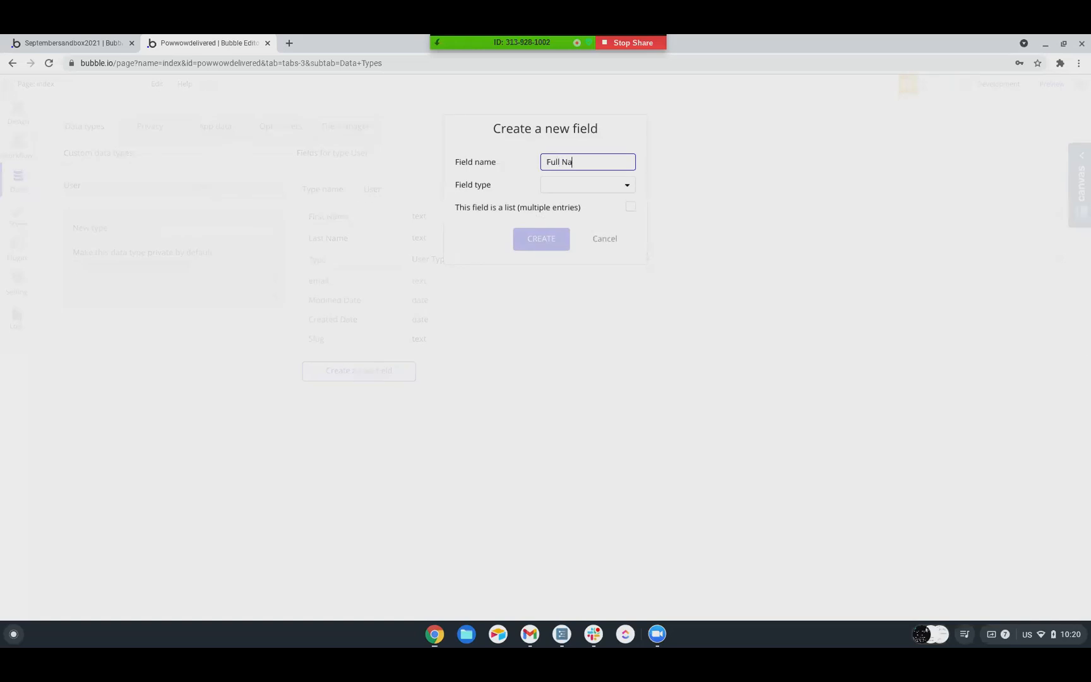
pyautogui.click(572, 184)
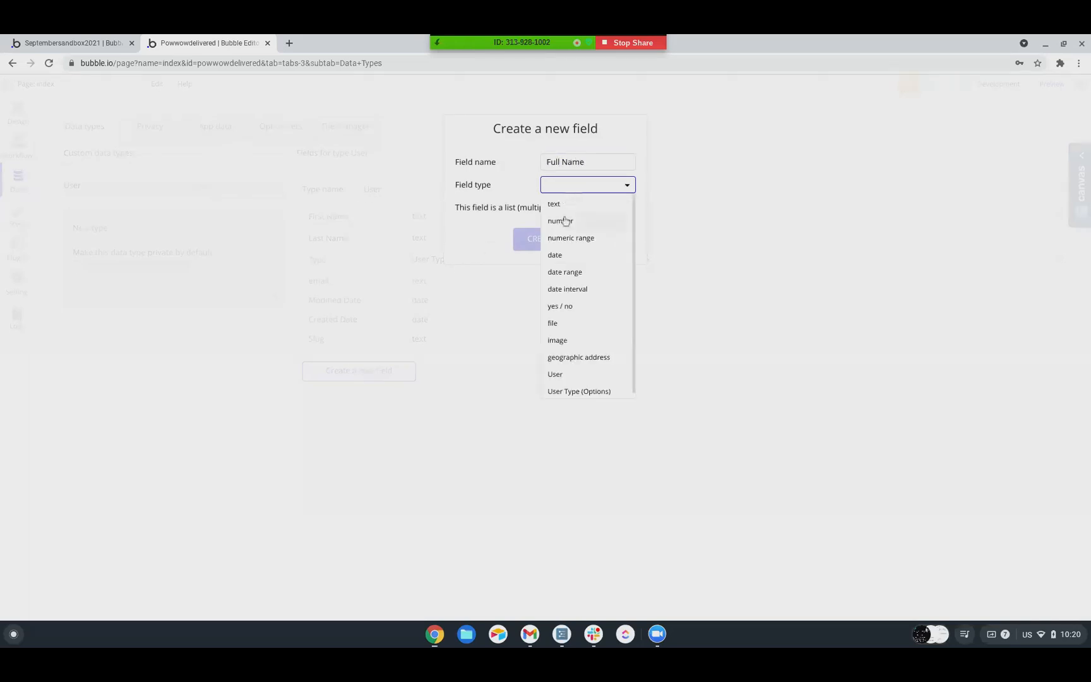
pyautogui.click(569, 206)
pyautogui.click(548, 238)
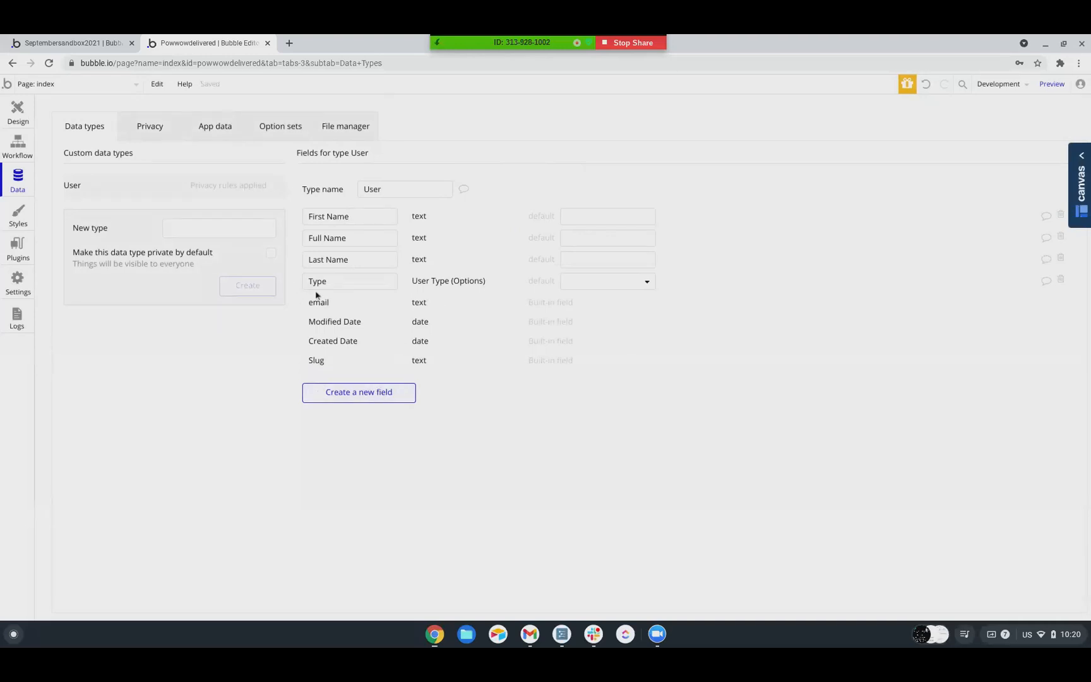
# Add a number field named Phone to the User data type
pyautogui.click(338, 393)
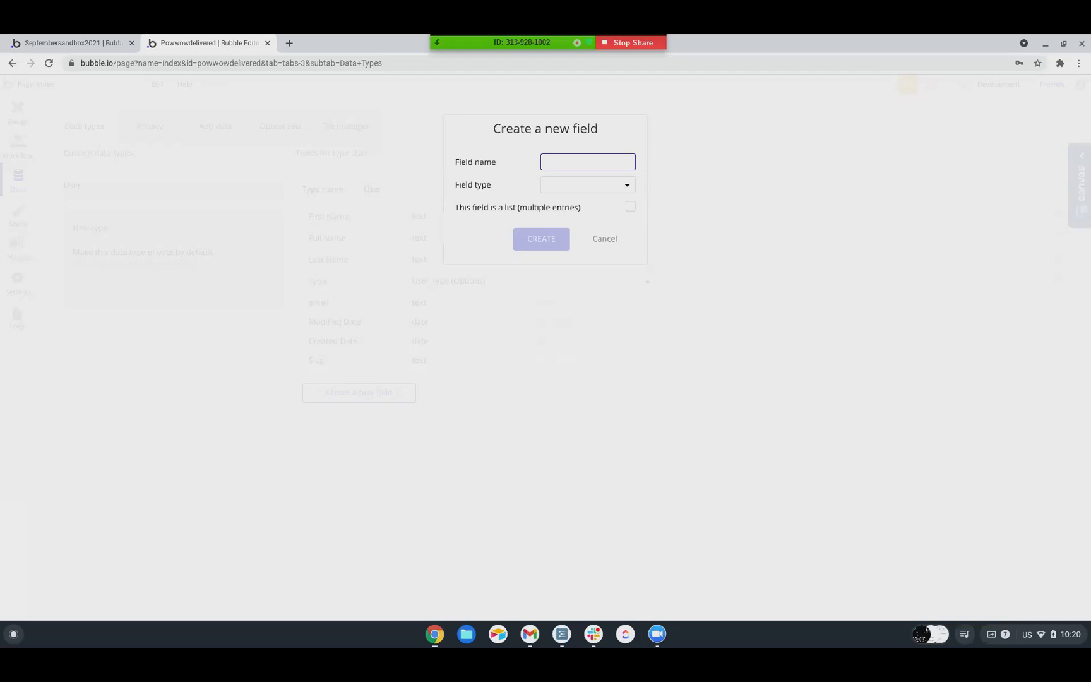
pyautogui.write('Phone')
pyautogui.click(555, 185)
pyautogui.click(561, 222)
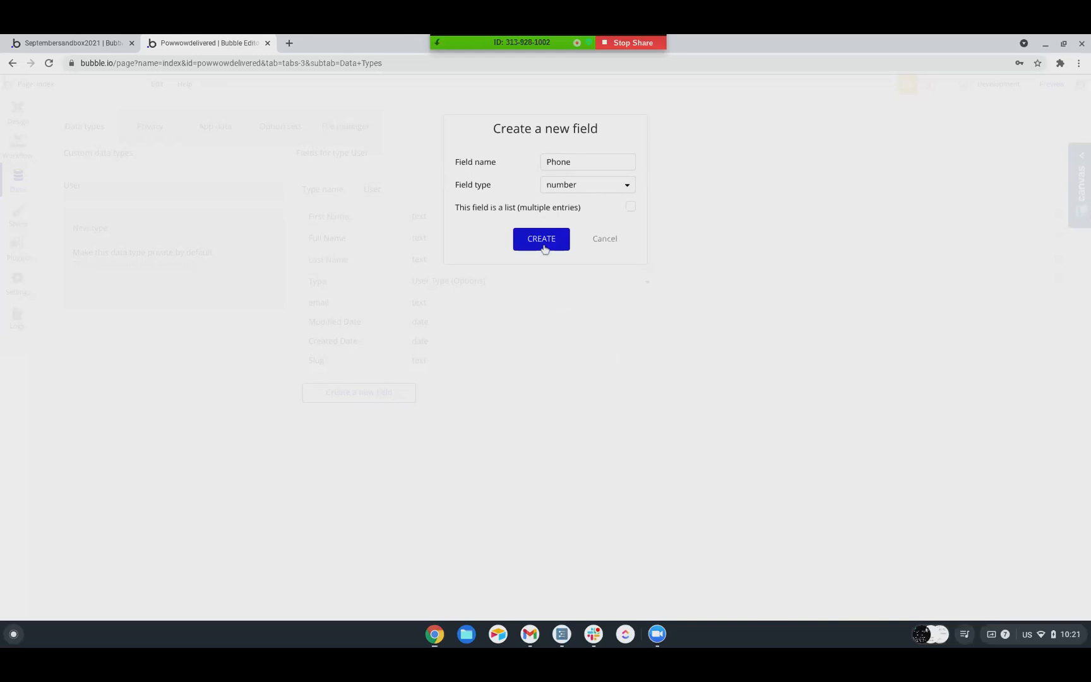
pyautogui.click(544, 248)
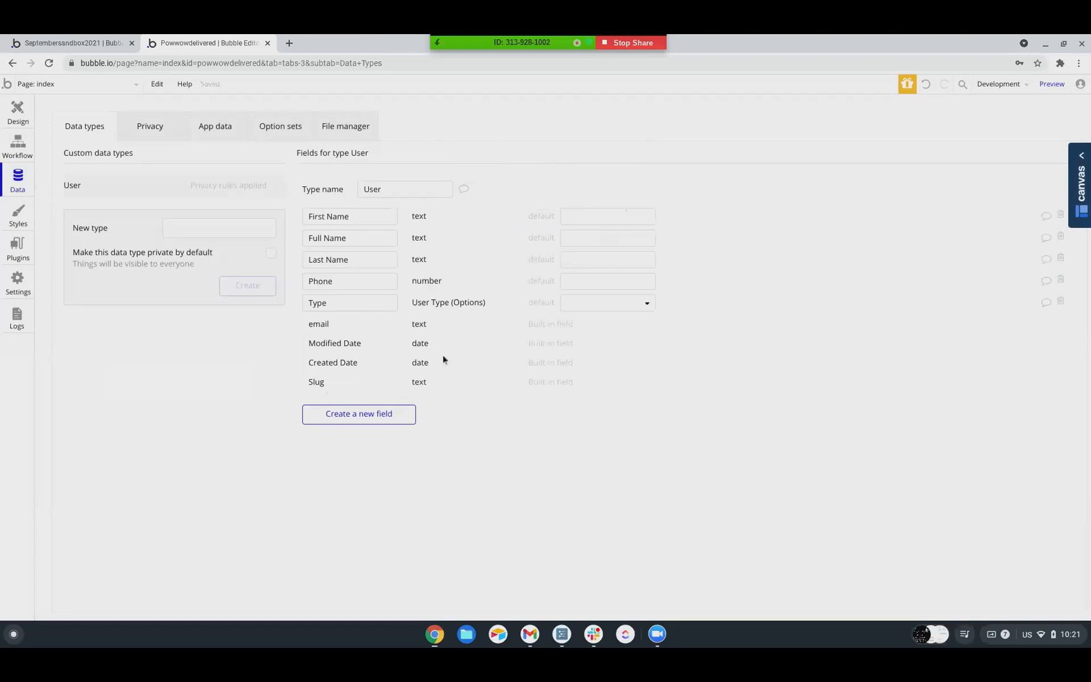
# Add a geographic address field named Address to the User data type
pyautogui.click(368, 414)
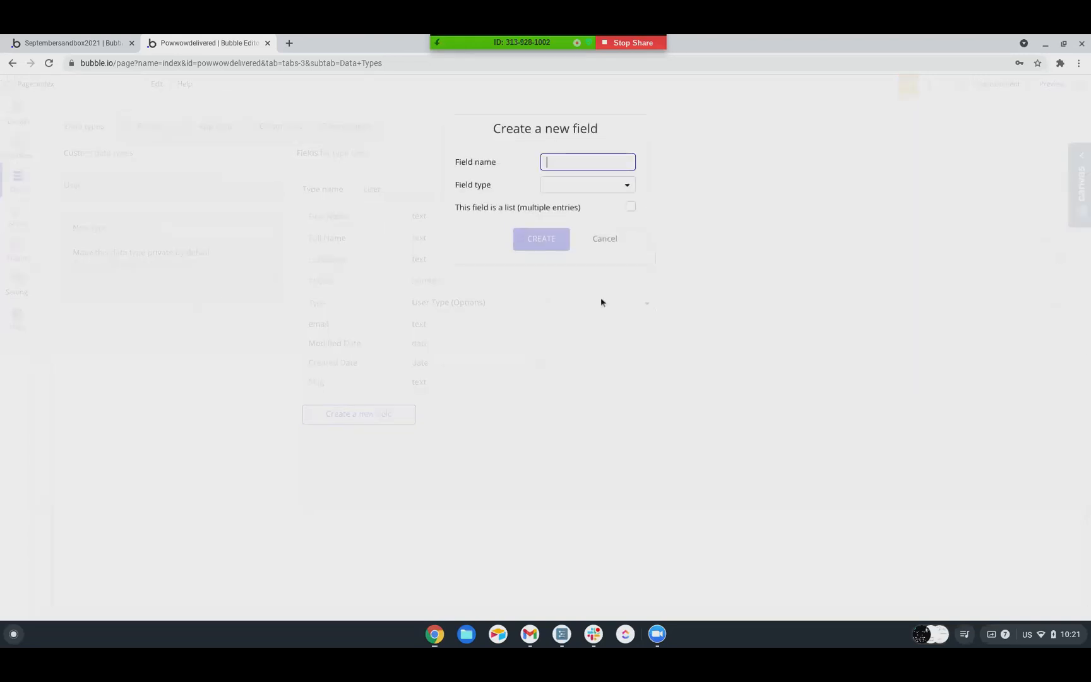
pyautogui.write('Address')
pyautogui.click(571, 186)
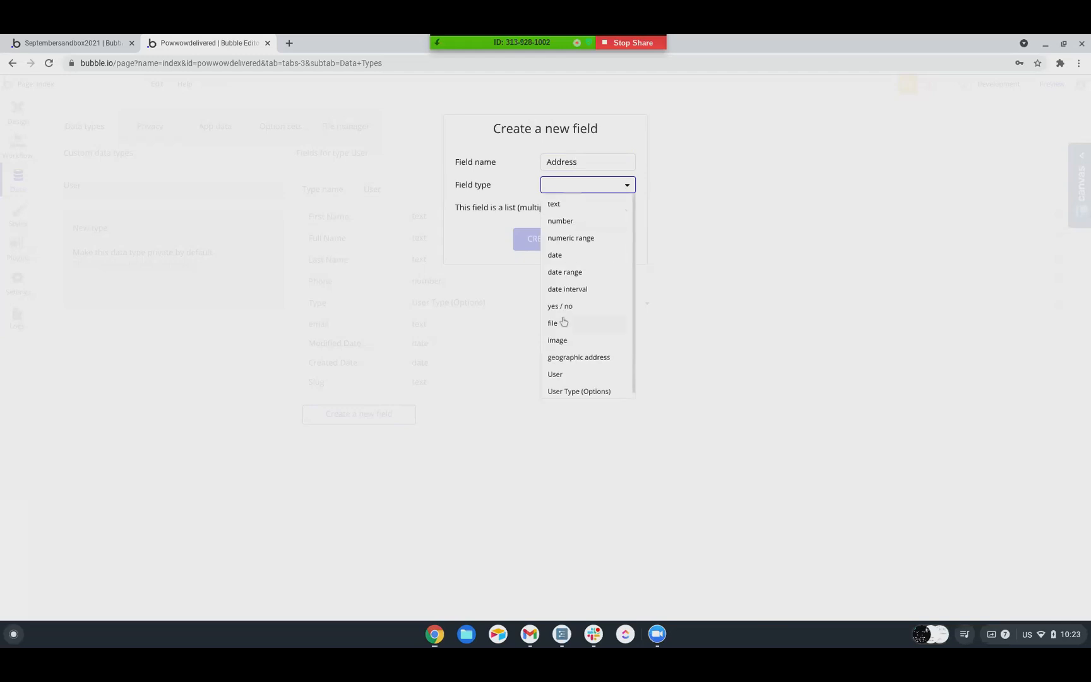
pyautogui.scroll(-1, 563, 334)
pyautogui.click(571, 351)
pyautogui.click(545, 245)
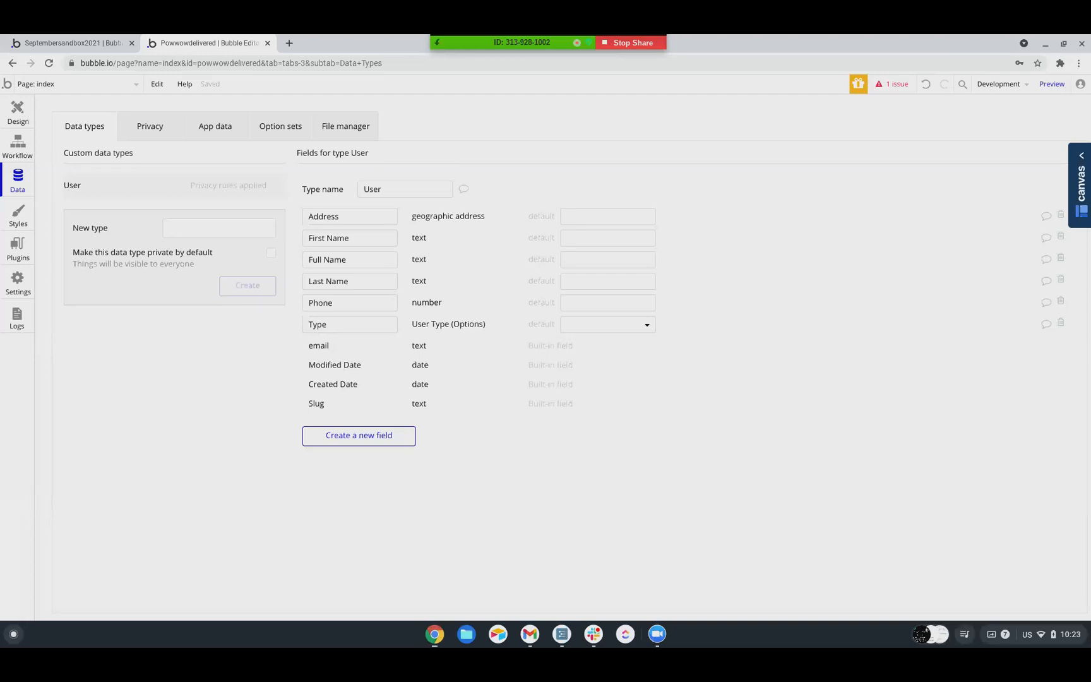
# Switch to the WorkFlowy outline, add a Type item under Users, and nest Admin, Drivers and Buyers beneath it
pyautogui.click(562, 635)
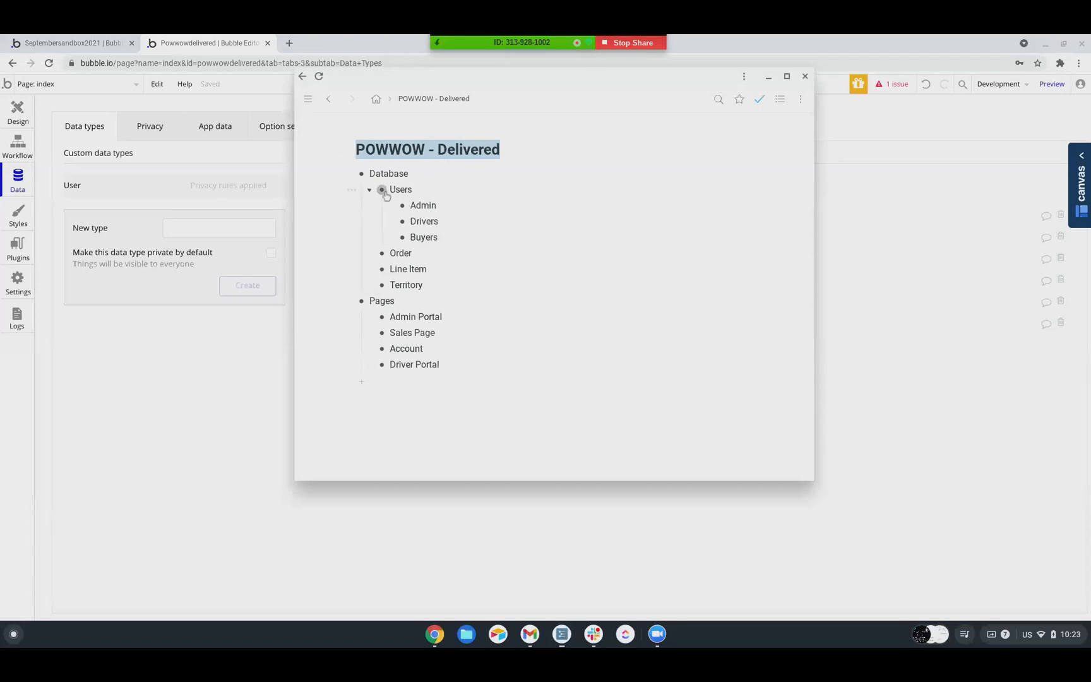
pyautogui.click(419, 190)
pyautogui.press('Return')
pyautogui.write('Type')
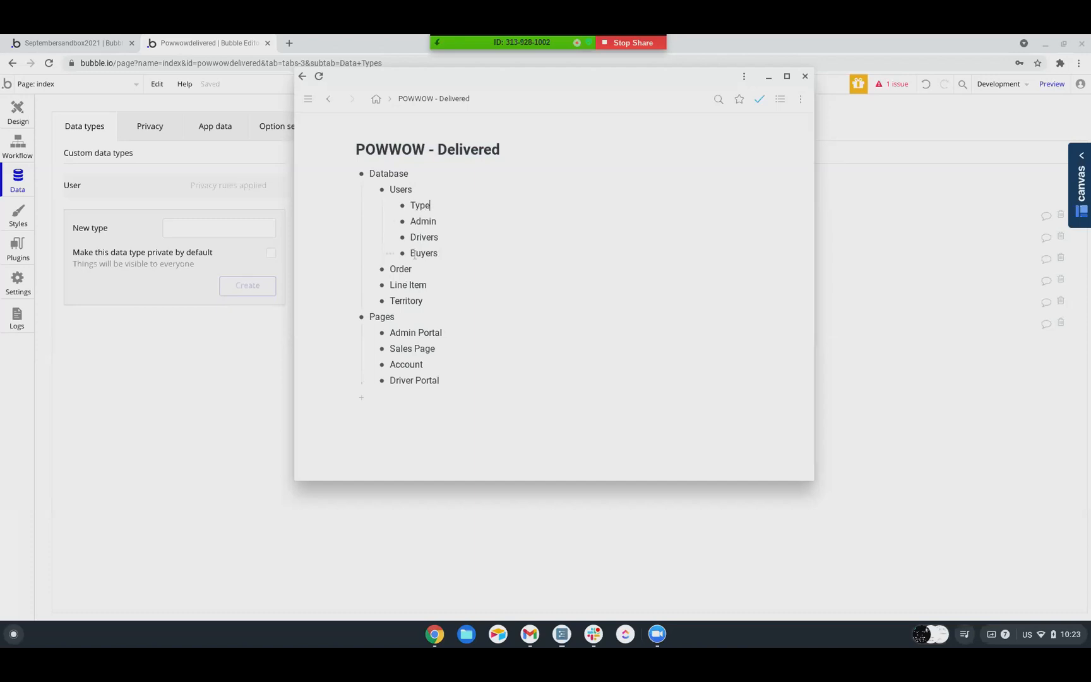
pyautogui.moveTo(414, 255); pyautogui.dragTo(425, 218)
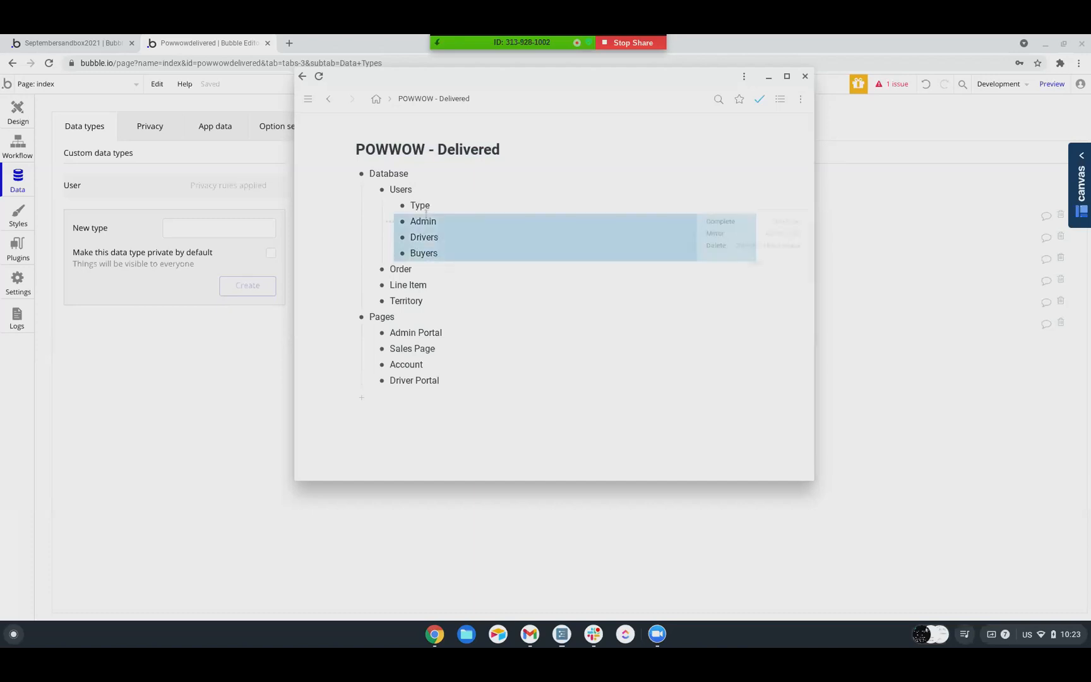
pyautogui.press('Tab')
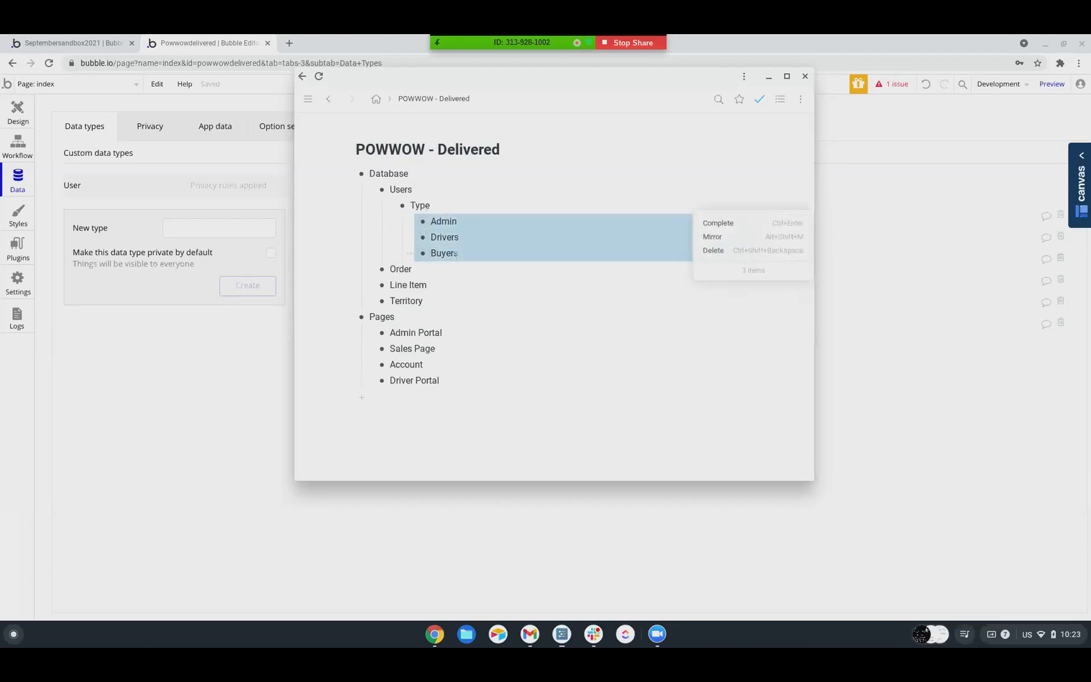
# Add Buyer Profile and Driver Profile items under Database, between Users and Order
pyautogui.click(463, 255)
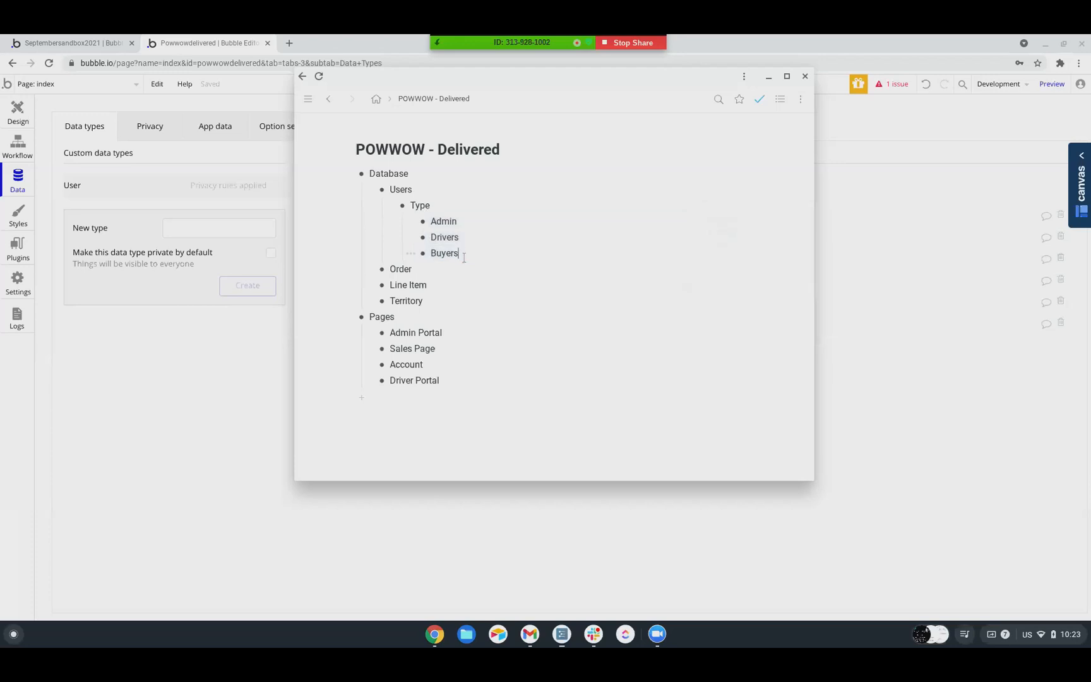
pyautogui.press('Return')
pyautogui.hotkey('shift', 'Tab')
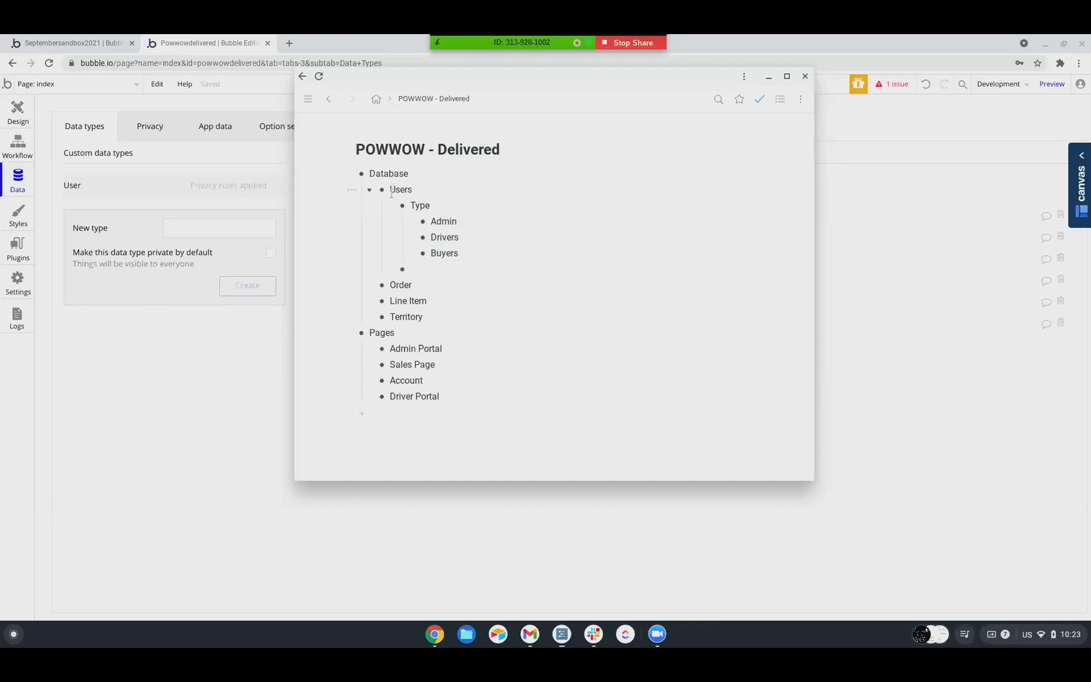
pyautogui.hotkey('shift', 'Tab')
pyautogui.write('Buyer Profile')
pyautogui.press('Return')
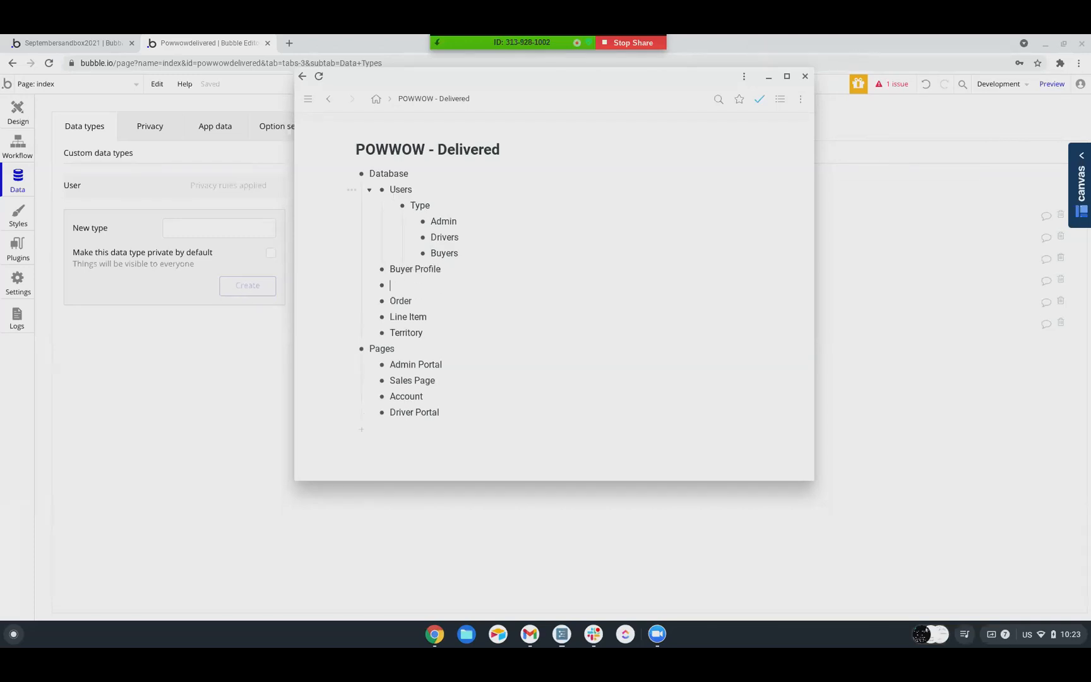
pyautogui.write('Driver Profile')
# Delete the Buyer Profile and Driver Profile items from the Database outline
pyautogui.moveTo(450, 272); pyautogui.dragTo(385, 271)
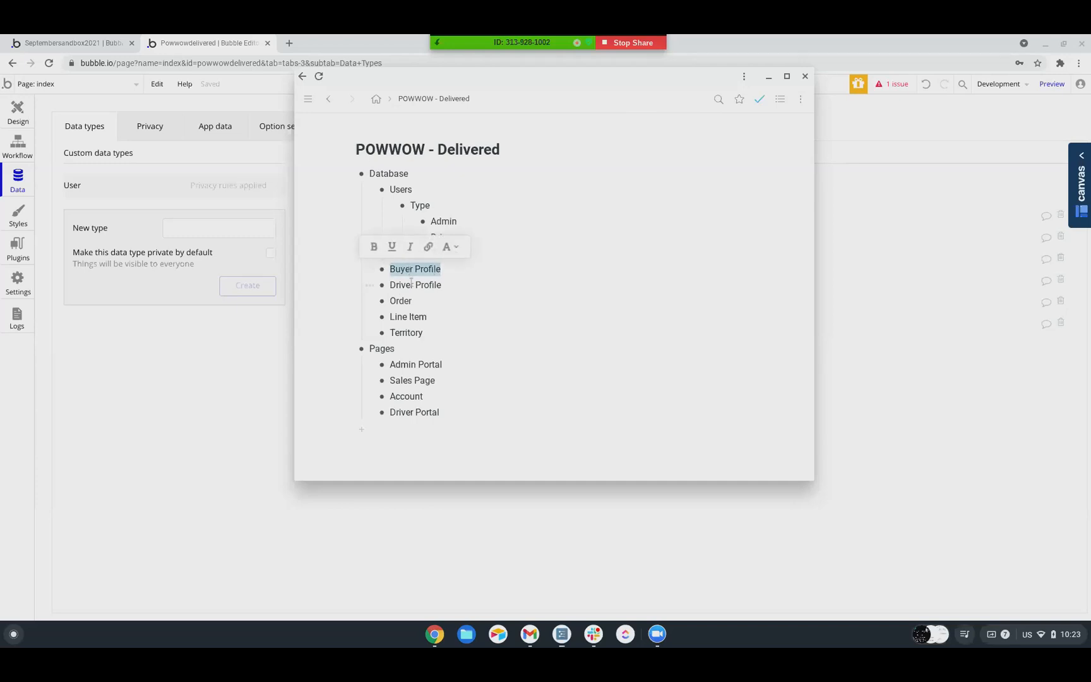
pyautogui.moveTo(443, 284); pyautogui.dragTo(390, 285)
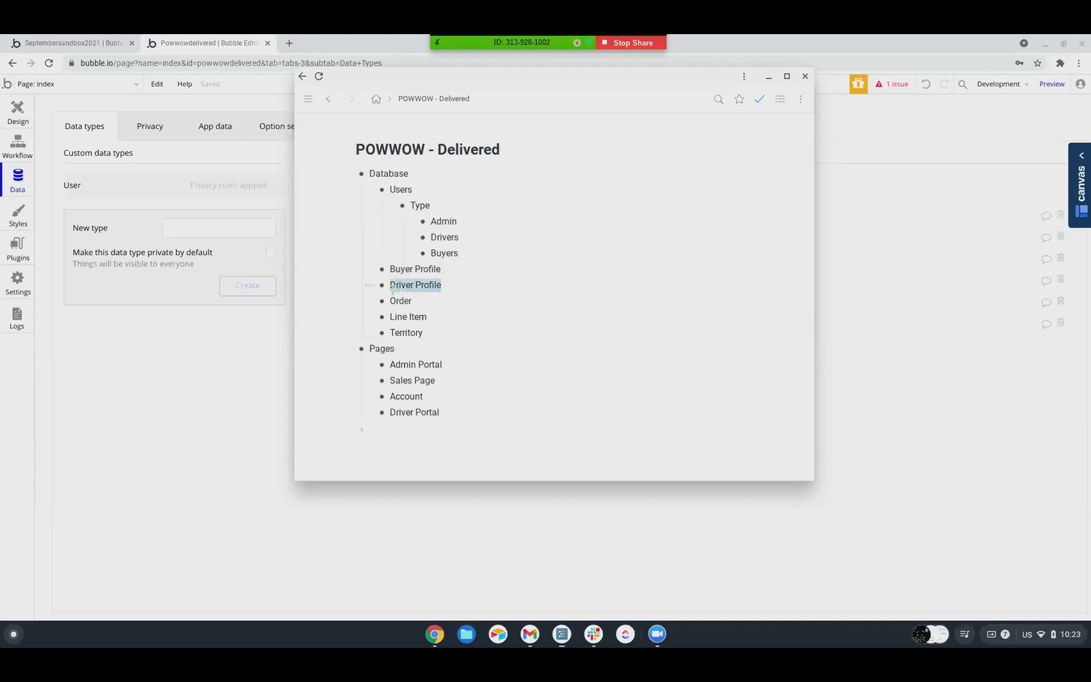
pyautogui.click(515, 263)
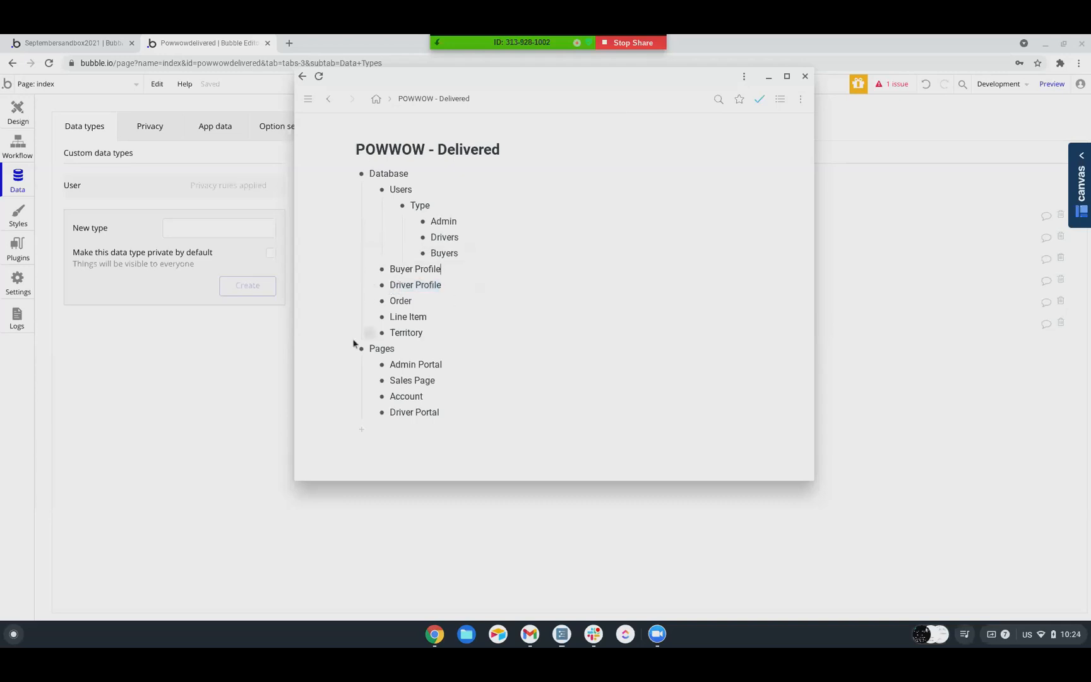
pyautogui.click(447, 287)
pyautogui.moveTo(447, 288); pyautogui.dragTo(380, 260)
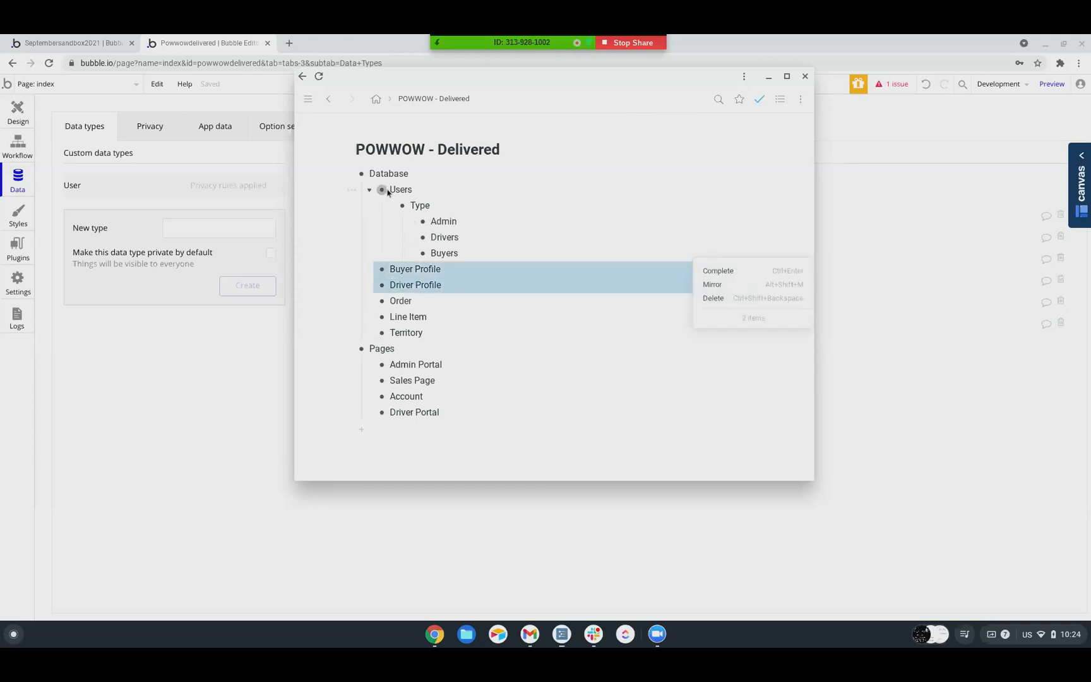
pyautogui.click(704, 304)
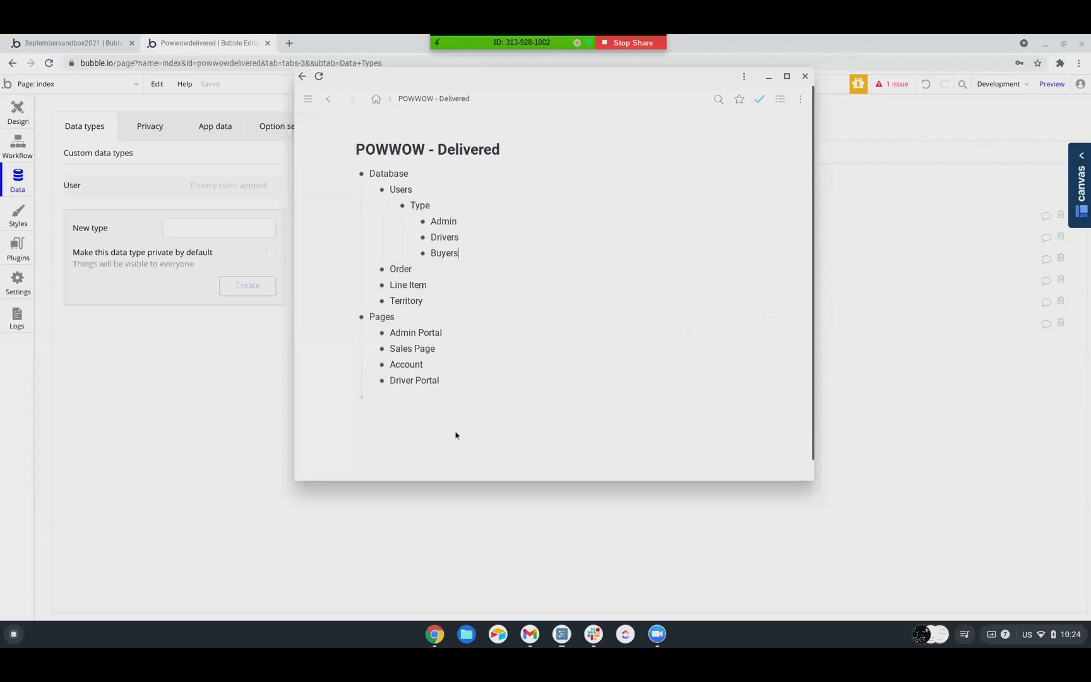
# Switch back to Bubble and create three custom data types named Order, Line Item and Cart
pyautogui.click(442, 522)
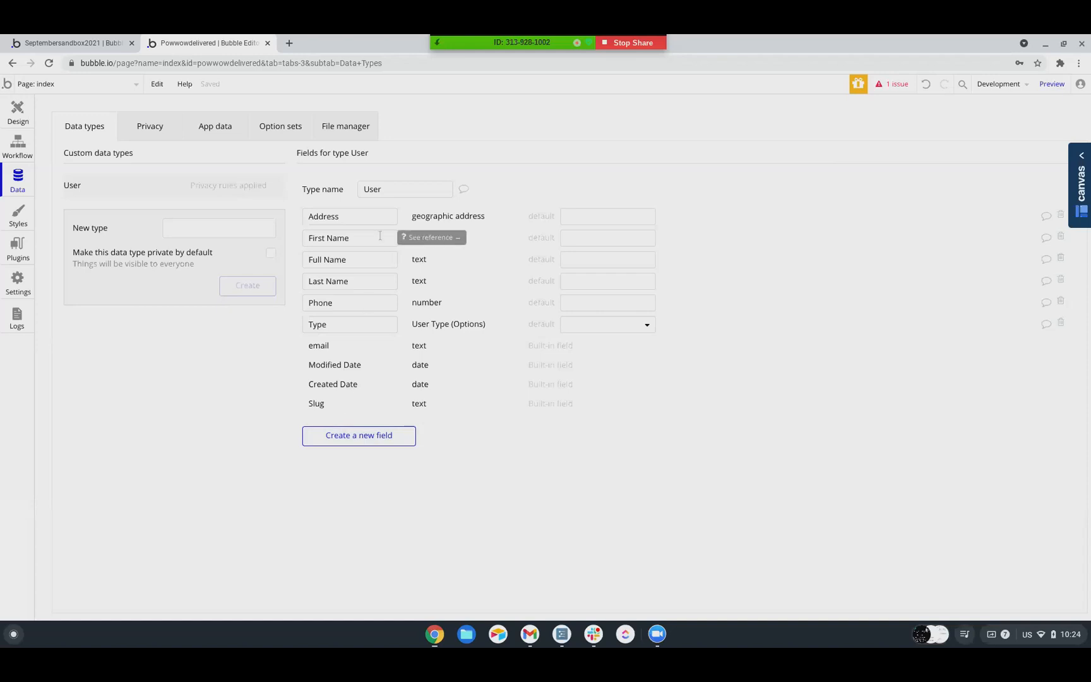
pyautogui.click(190, 235)
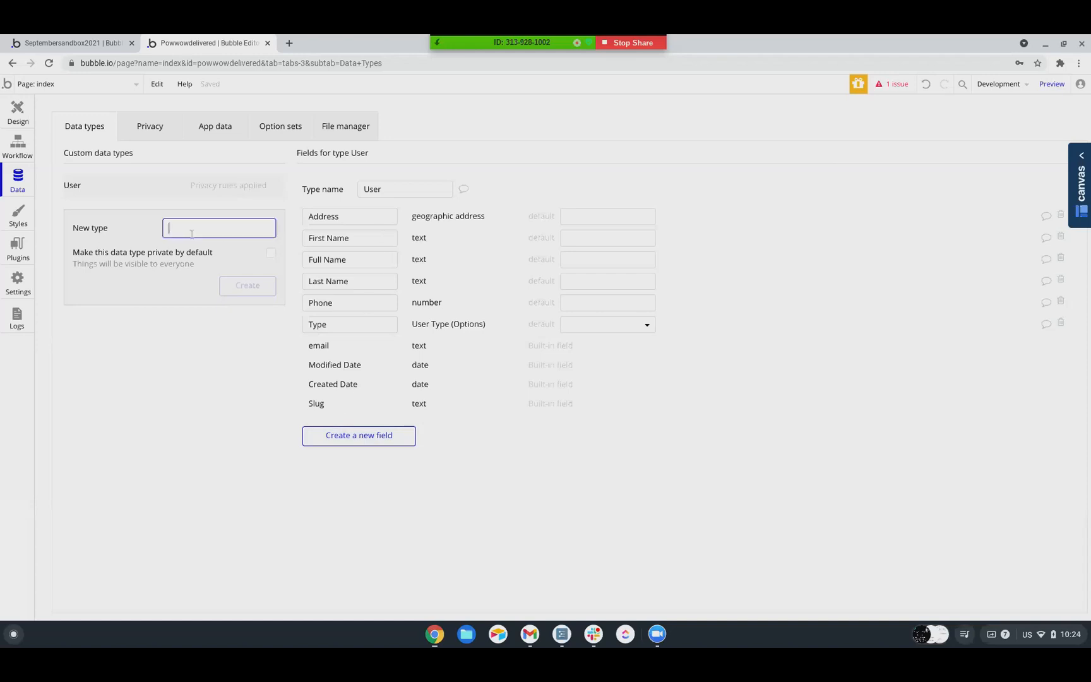
pyautogui.click(563, 635)
pyautogui.click(213, 460)
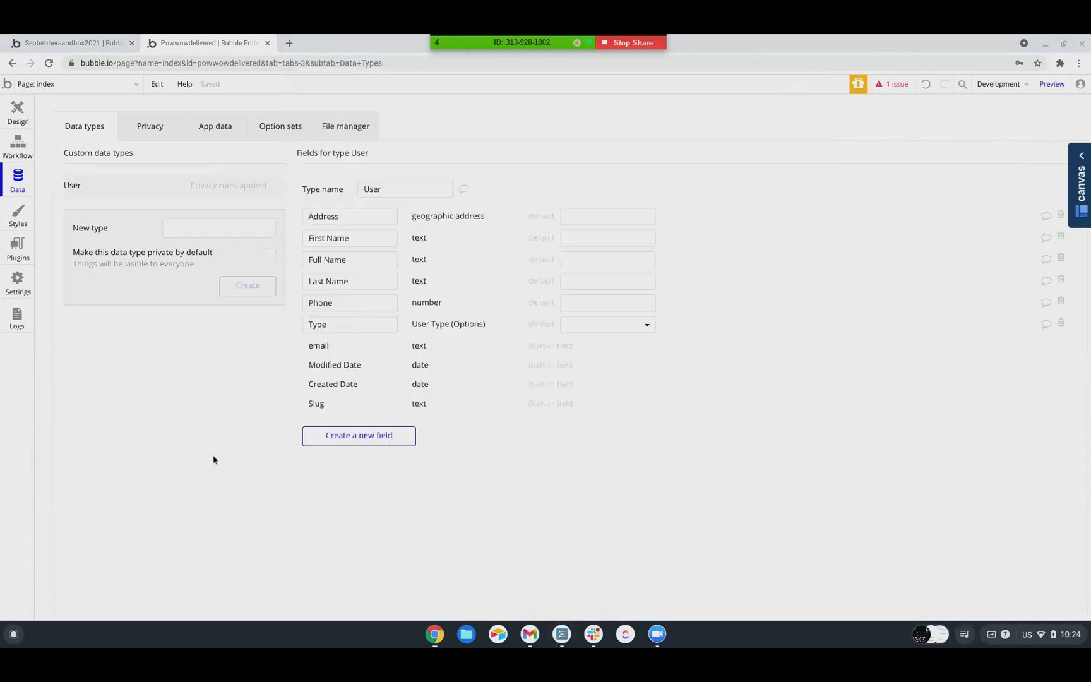
pyautogui.click(204, 227)
pyautogui.write('Order')
pyautogui.press('Return')
pyautogui.write('Line Item')
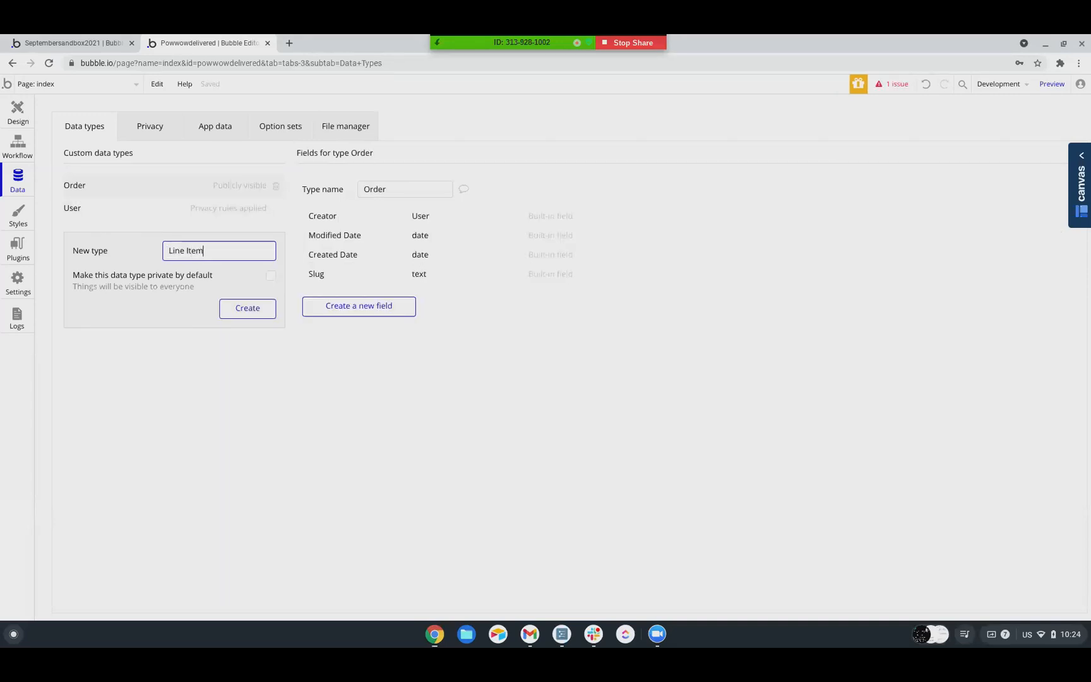
pyautogui.press('Return')
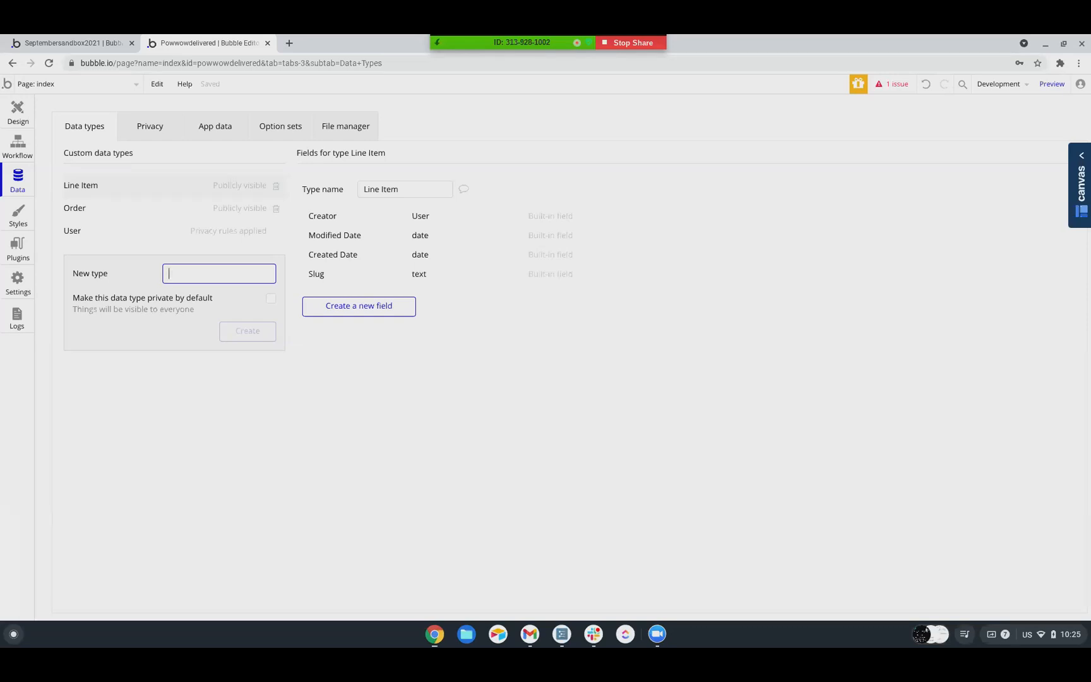
pyautogui.write('Cart')
pyautogui.press('Return')
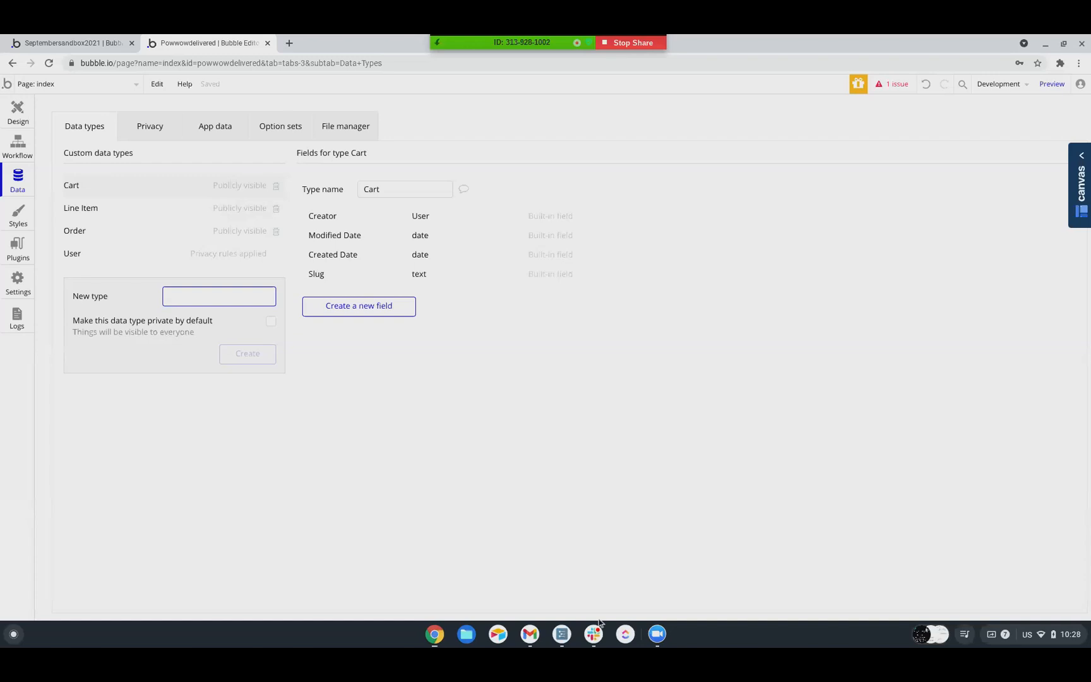
# Consult the WorkFlowy outline, and create a new page named sales in the Bubble app without cloning another page
pyautogui.click(561, 634)
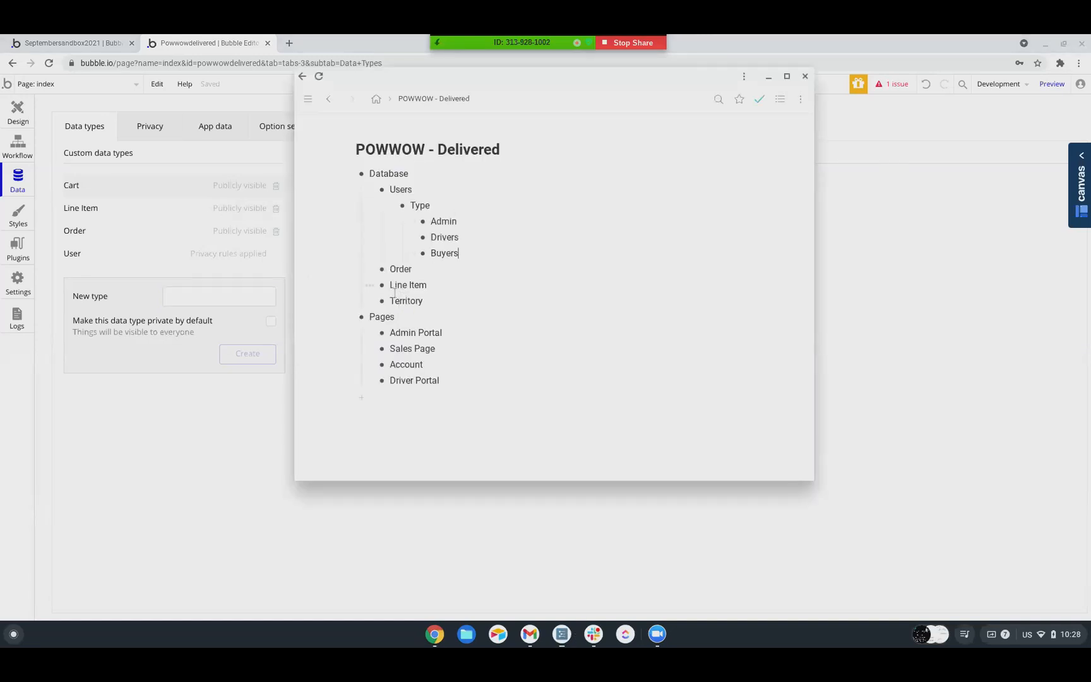
pyautogui.click(189, 449)
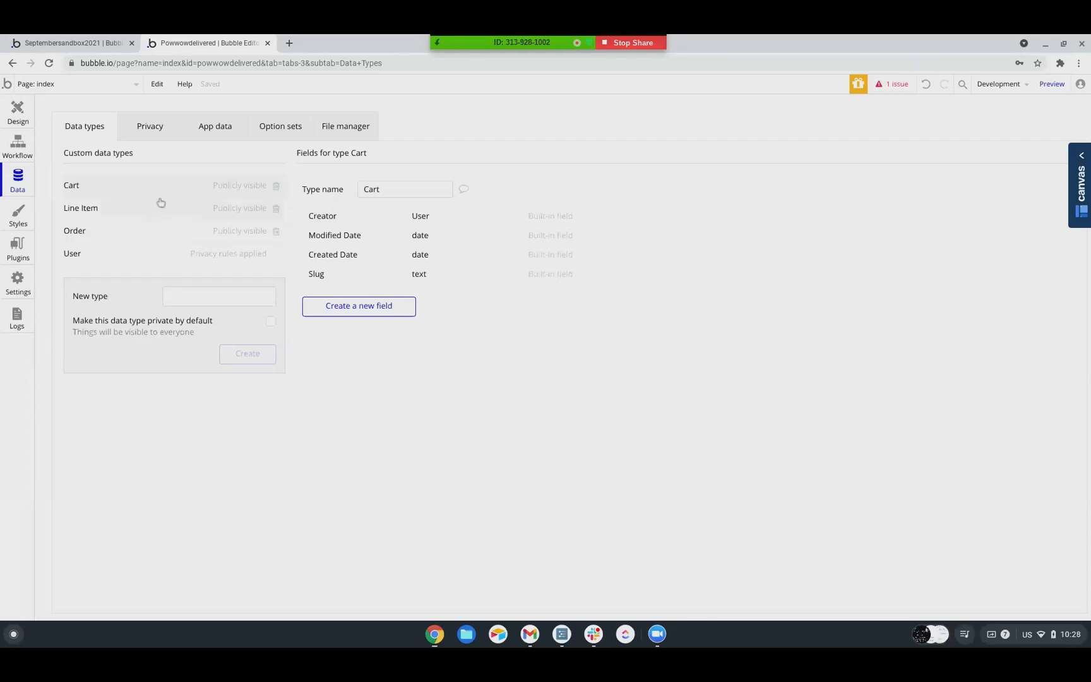
pyautogui.click(45, 88)
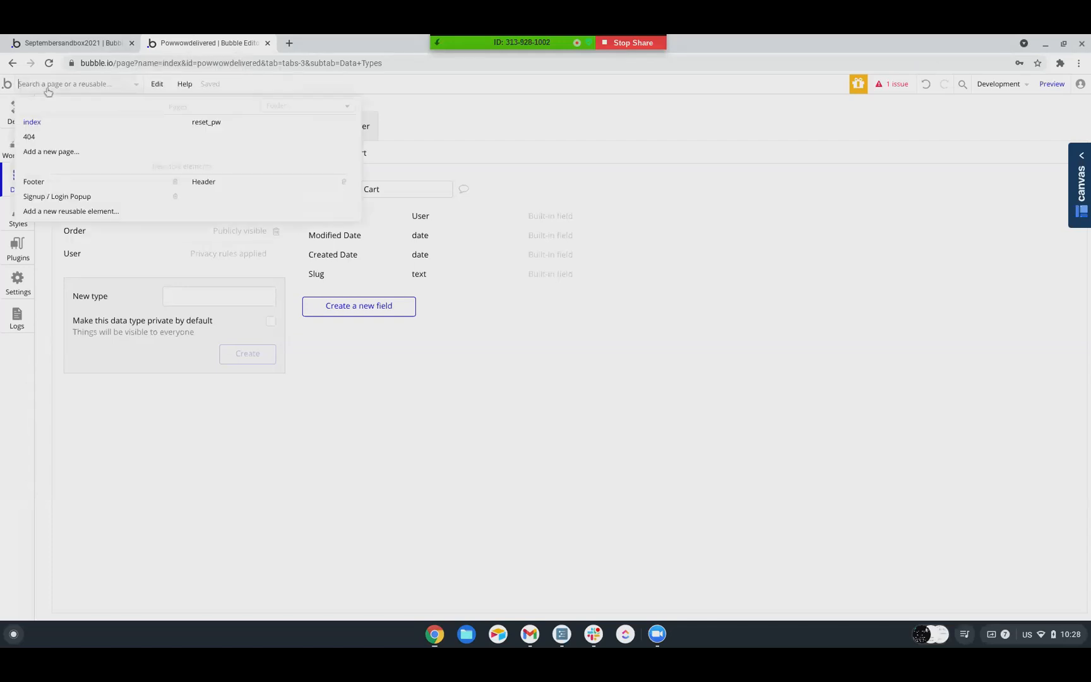
pyautogui.click(40, 151)
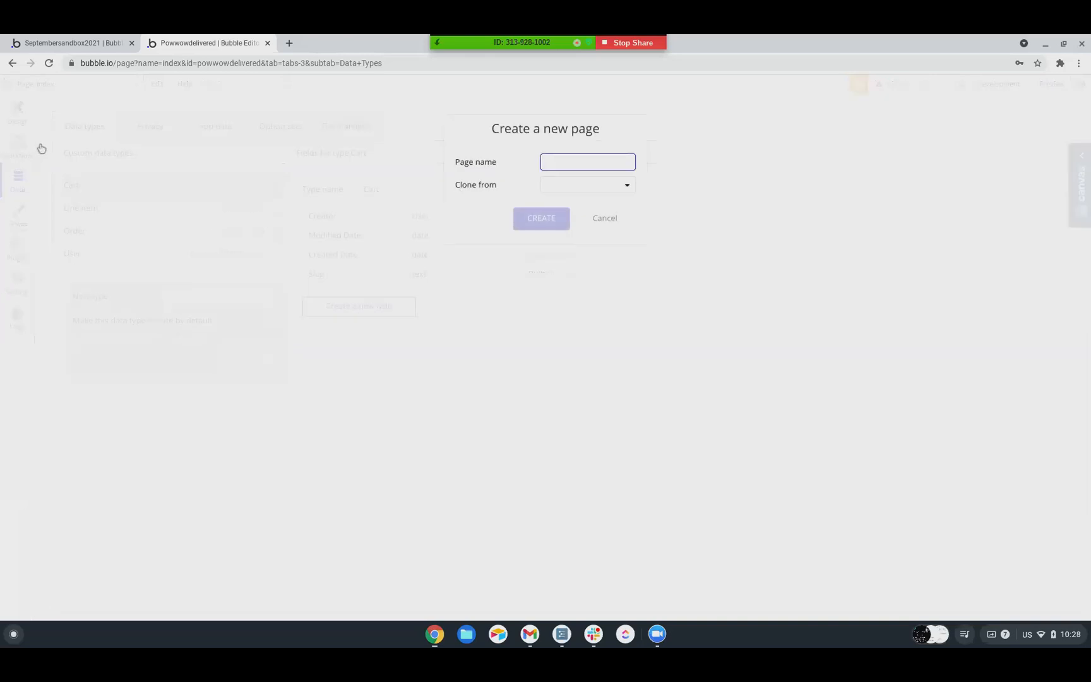
pyautogui.write('sales')
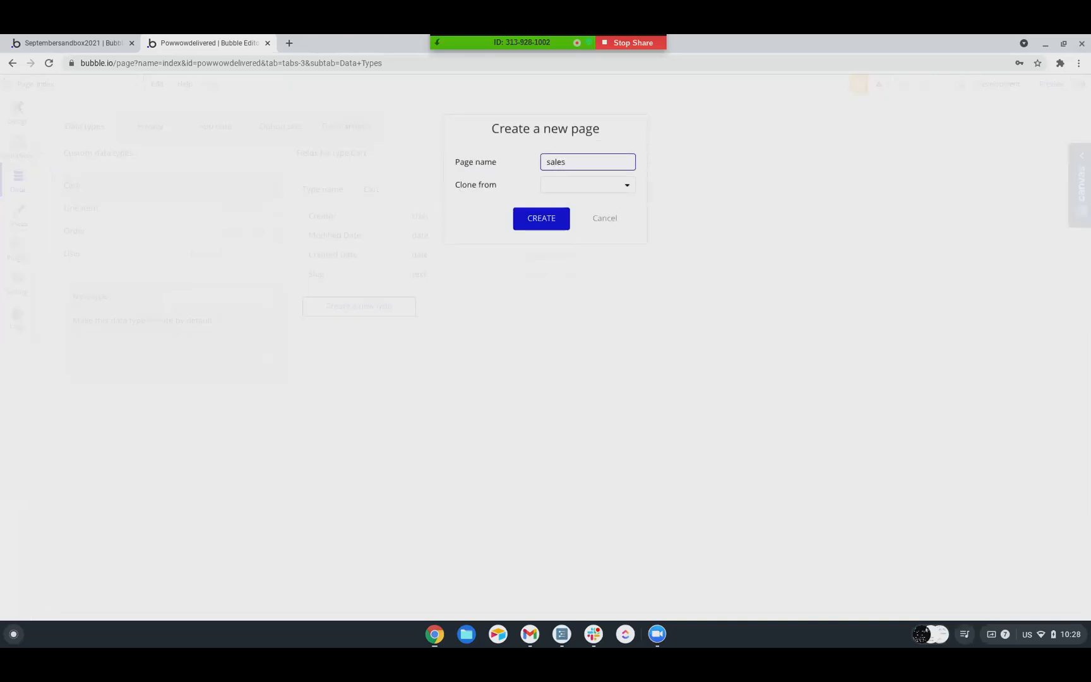
pyautogui.click(558, 226)
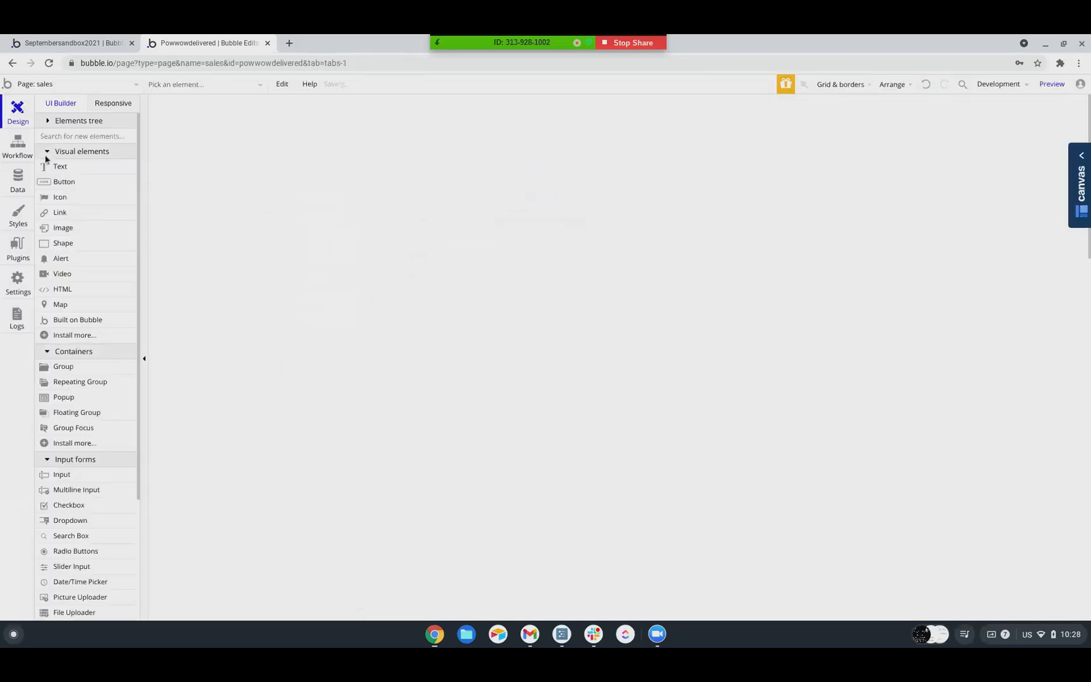
# Change the application's plan to Agency in the app settings and confirm the subscription
pyautogui.click(18, 284)
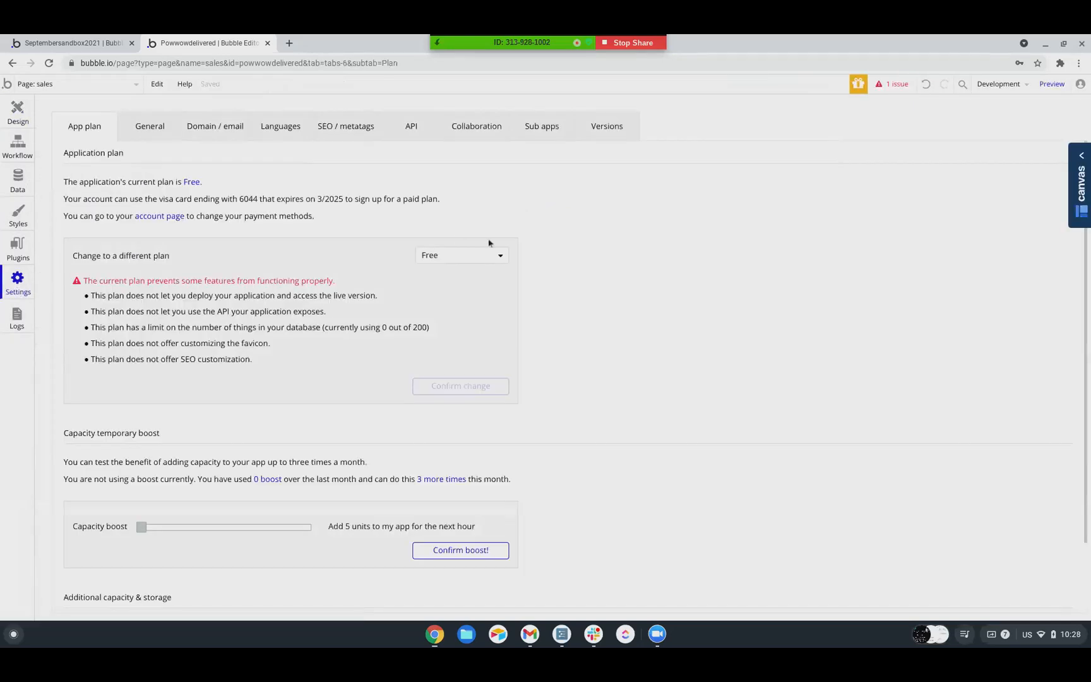
pyautogui.click(489, 259)
pyautogui.click(469, 346)
pyautogui.click(455, 339)
pyautogui.click(541, 205)
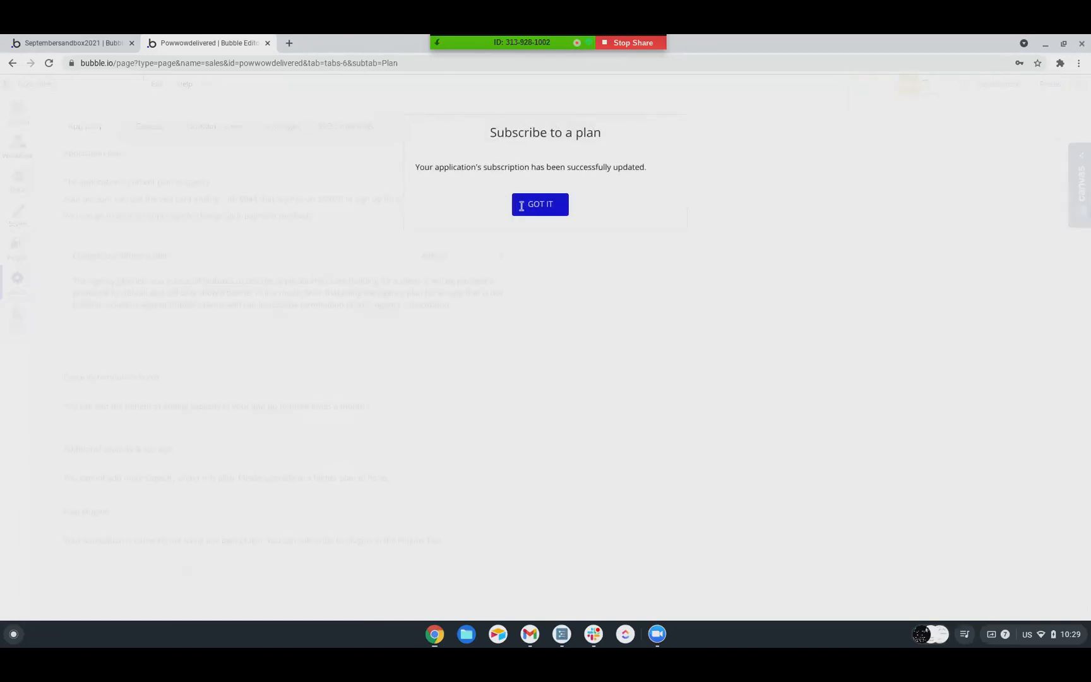
pyautogui.click(521, 206)
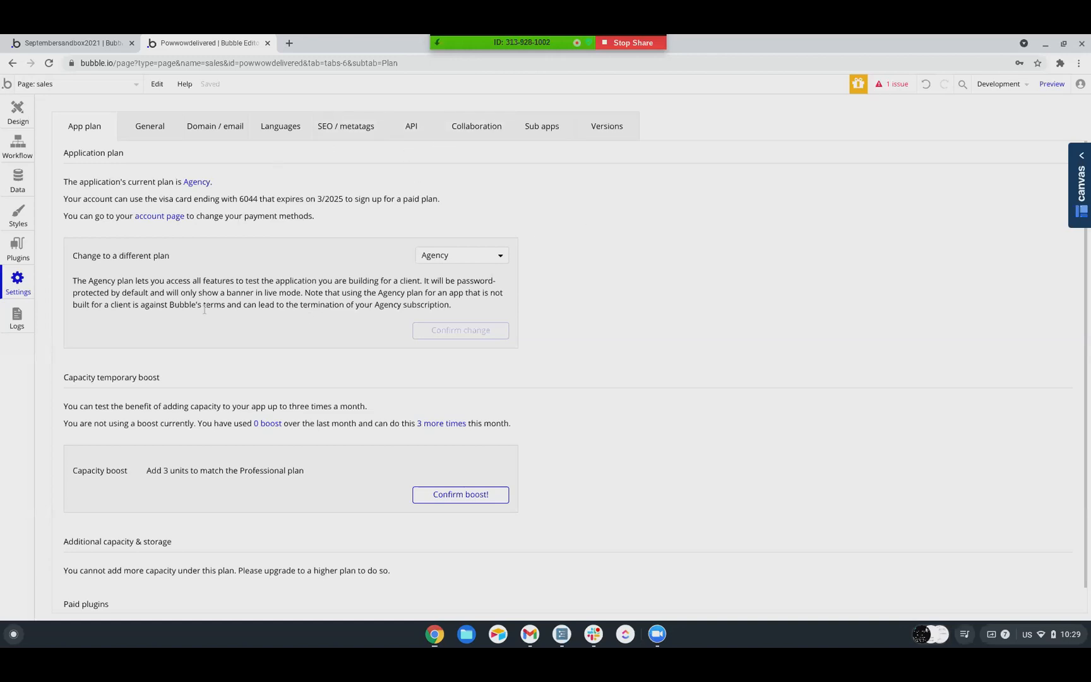
# Open the collaboration settings and start an invitation for a user by email
pyautogui.click(460, 139)
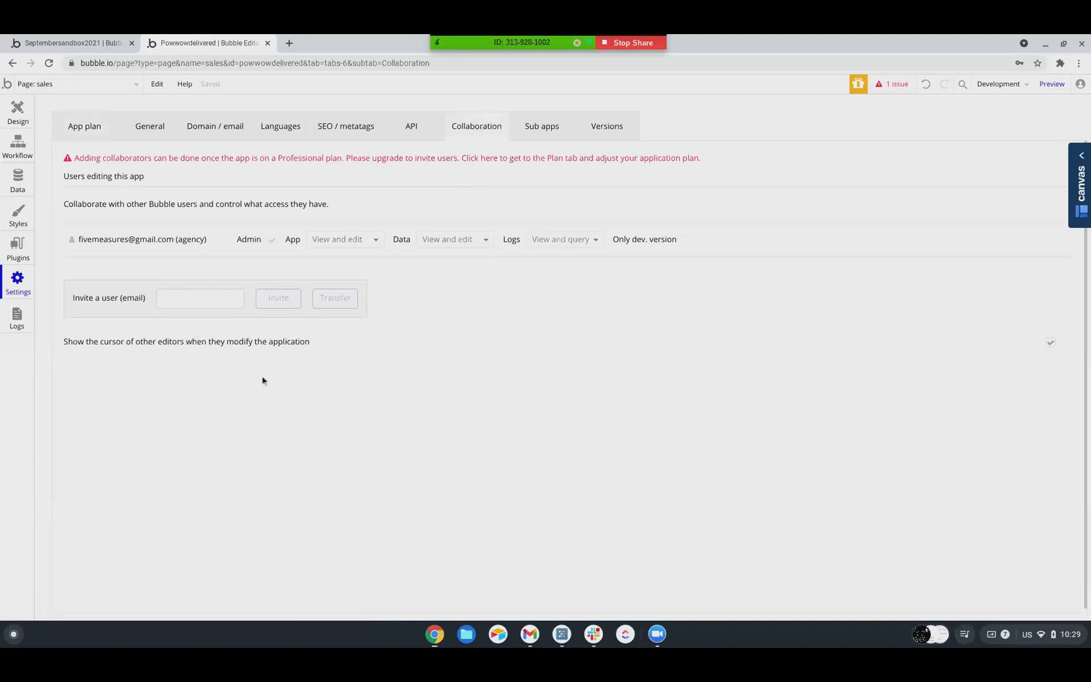
pyautogui.click(188, 296)
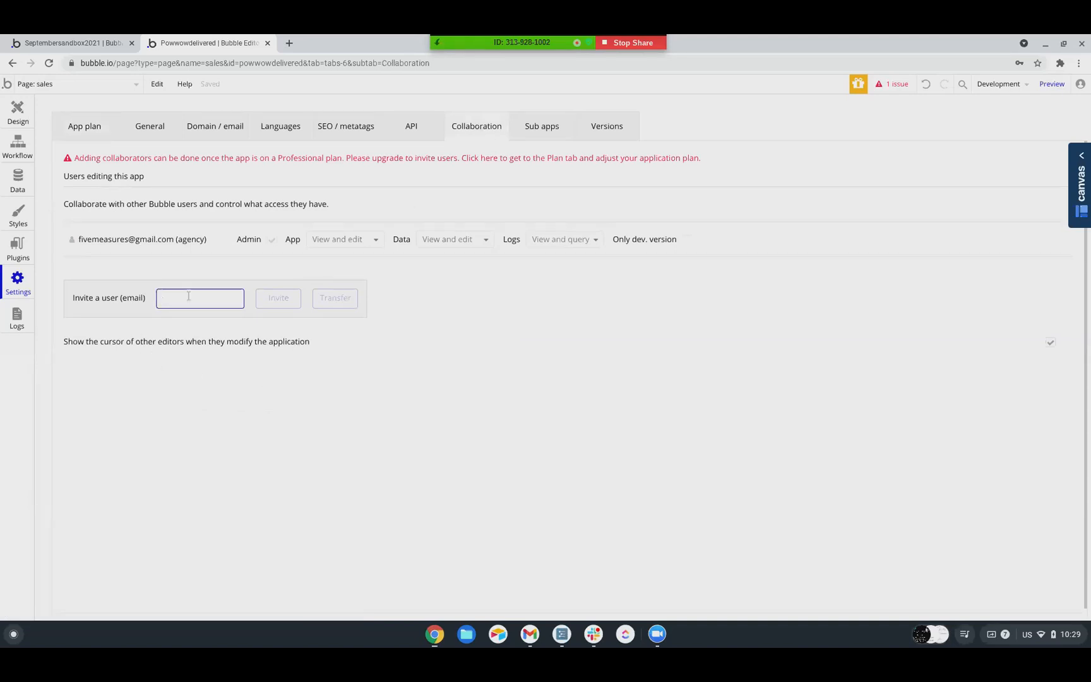
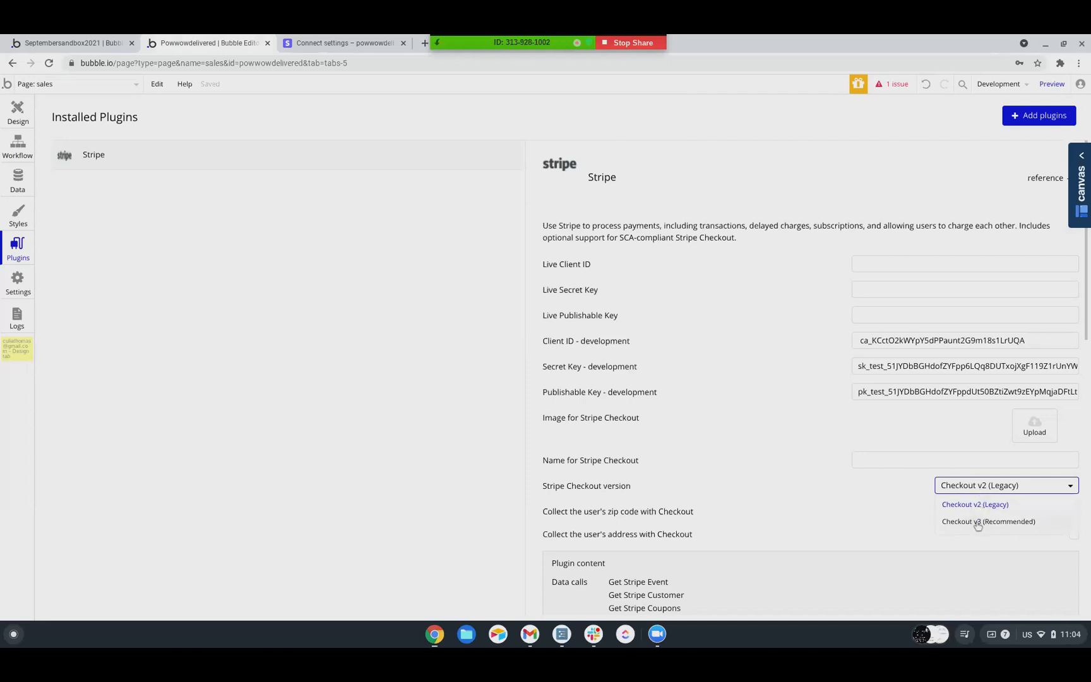
# Set the Stripe plugin's checkout version to Checkout v3 (Recommended) and review the remaining plugin settings and actions
pyautogui.click(977, 521)
pyautogui.scroll(-1, 773, 407)
pyautogui.scroll(-3, 773, 406)
pyautogui.scroll(4, 773, 406)
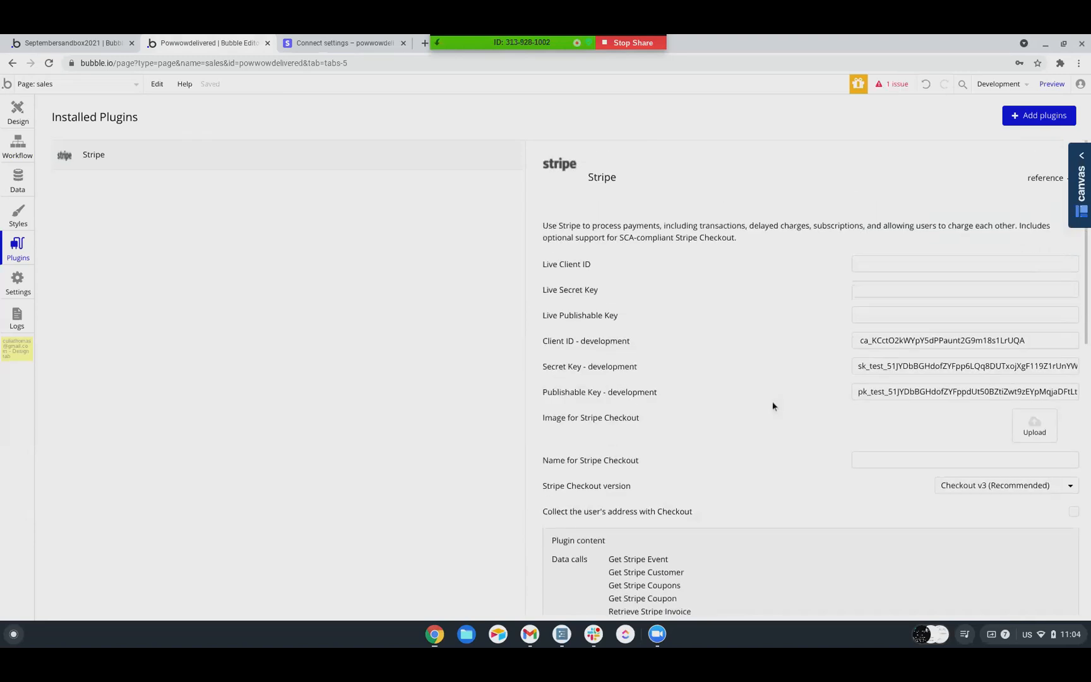
pyautogui.scroll(-2, 772, 395)
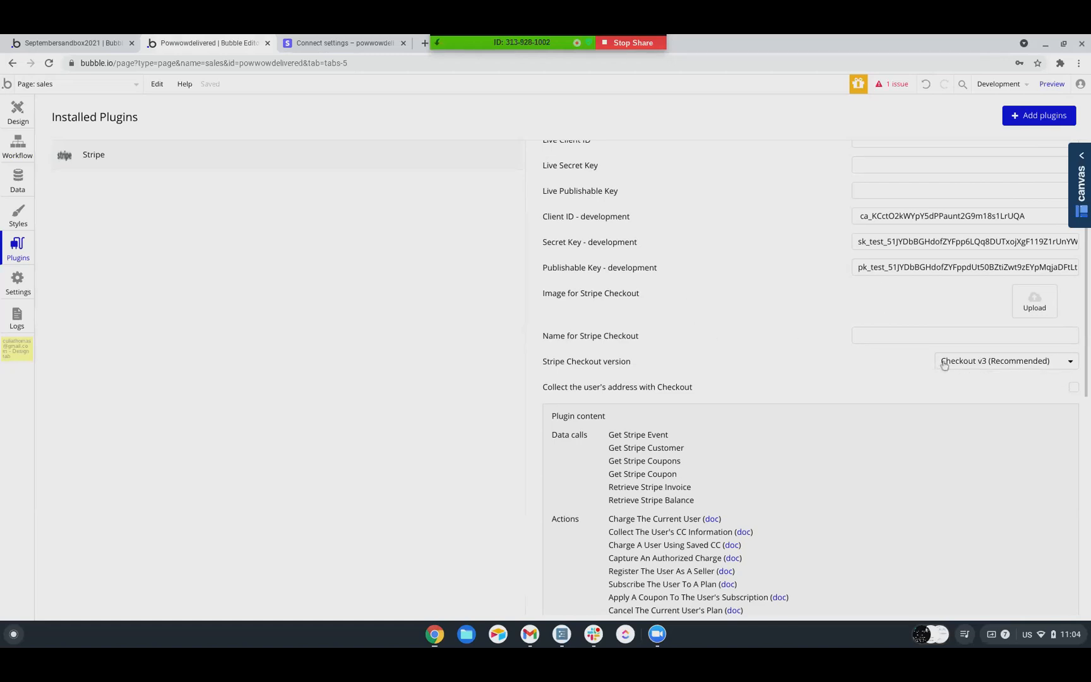
pyautogui.scroll(-3, 731, 320)
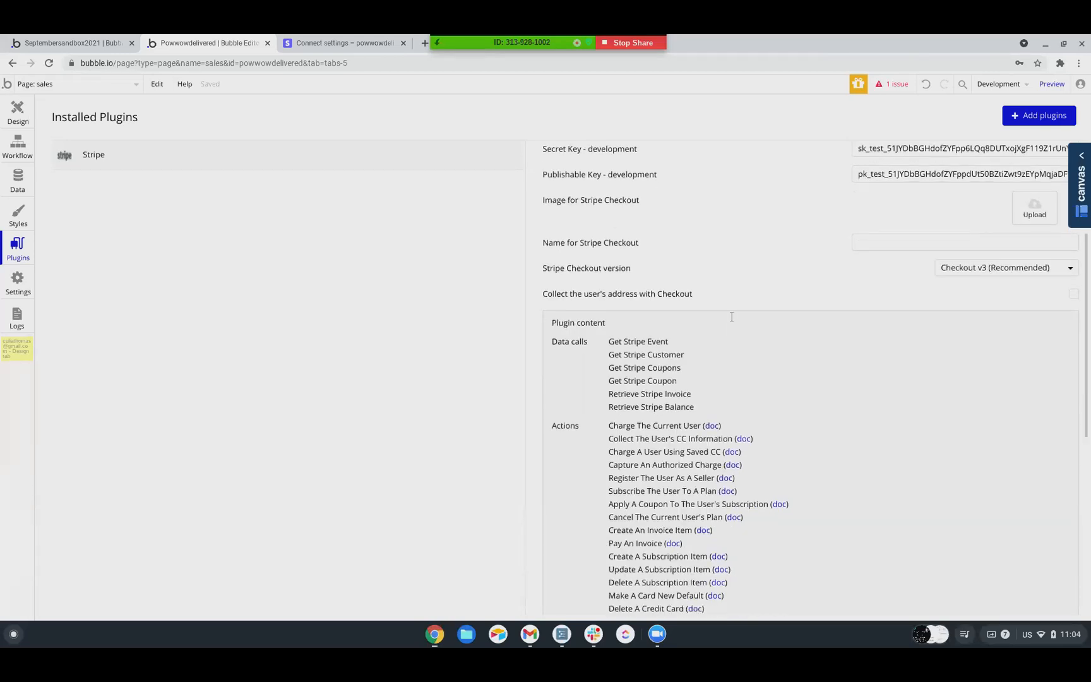
pyautogui.scroll(5, 724, 324)
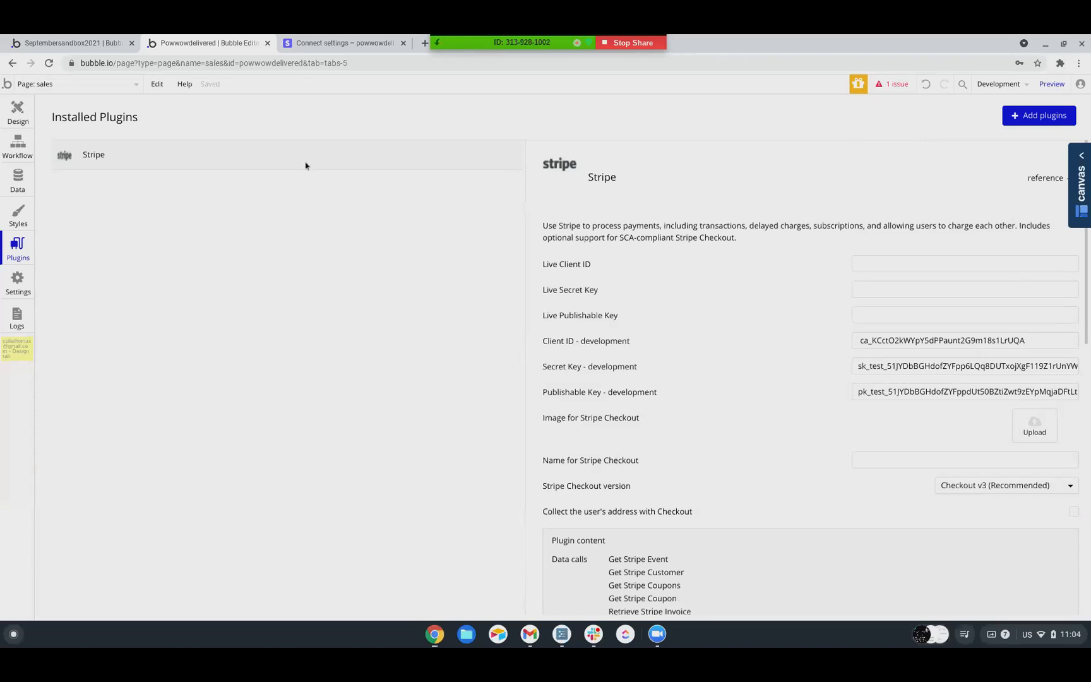
# Return to the sales page design and draw a new popup about 448 px wide and 510 px high
pyautogui.click(74, 43)
pyautogui.click(173, 42)
pyautogui.click(18, 114)
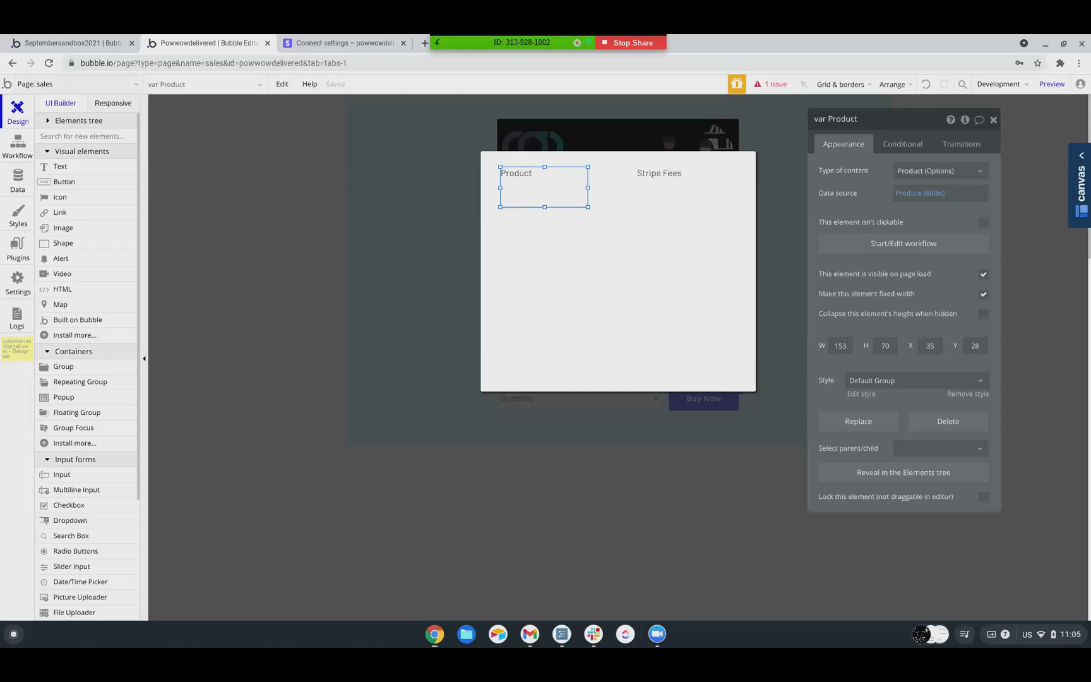
pyautogui.scroll(-3, 96, 297)
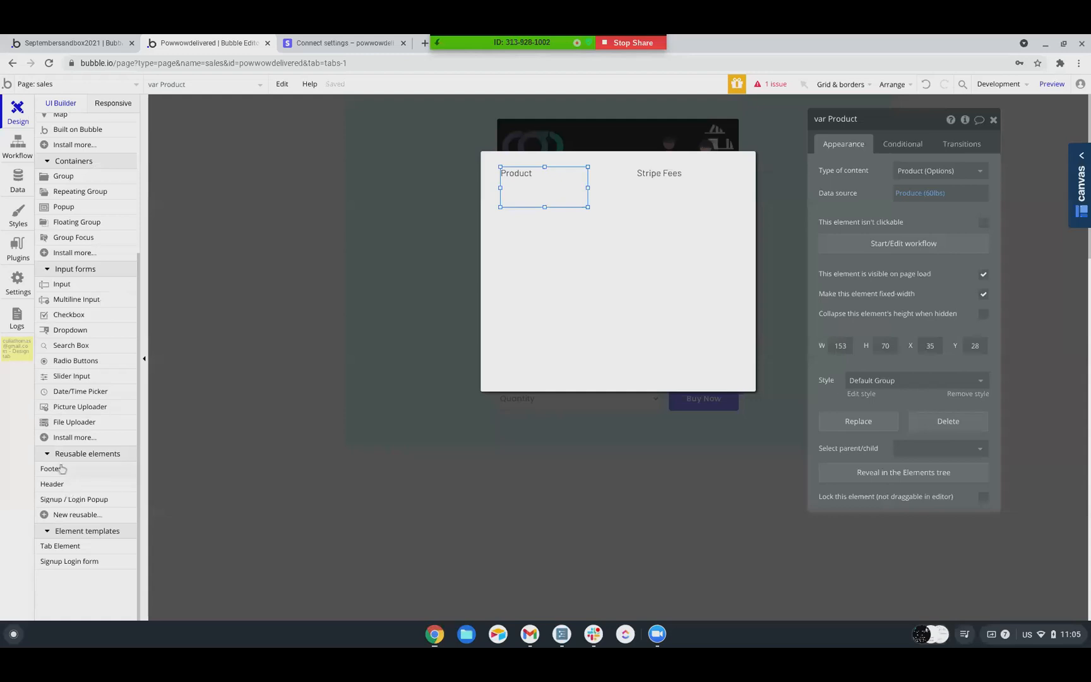
pyautogui.scroll(2, 71, 425)
pyautogui.click(63, 326)
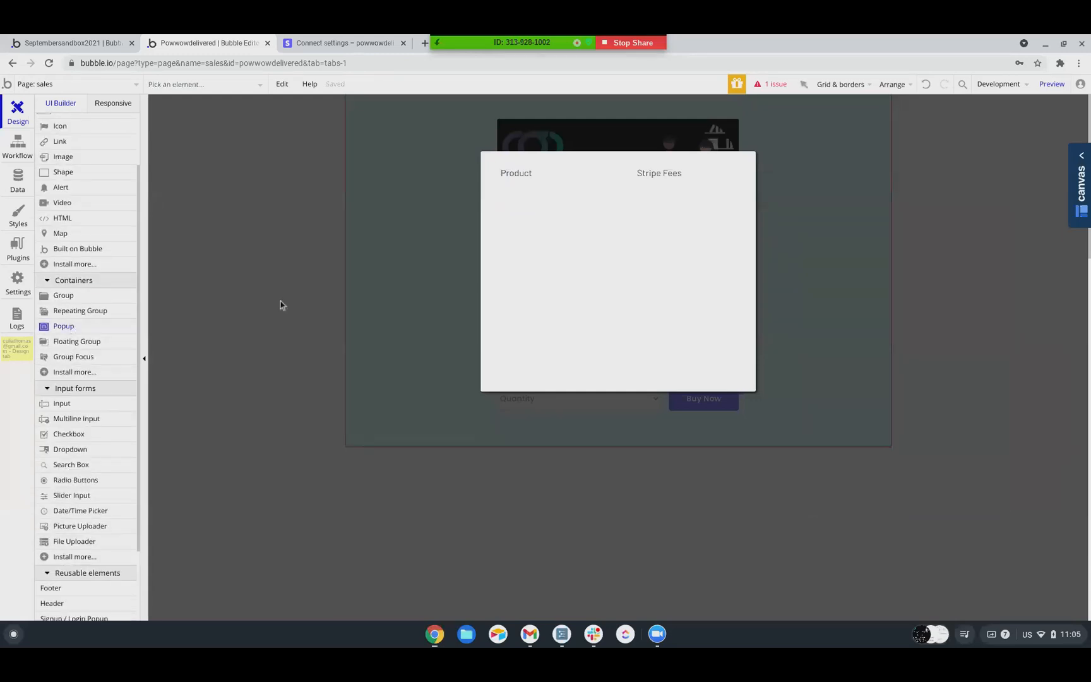
pyautogui.moveTo(484, 112)
pyautogui.mouseDown()
pyautogui.moveTo(529, 147)
pyautogui.moveTo(705, 399)
pyautogui.moveTo(742, 405)
pyautogui.mouseUp()
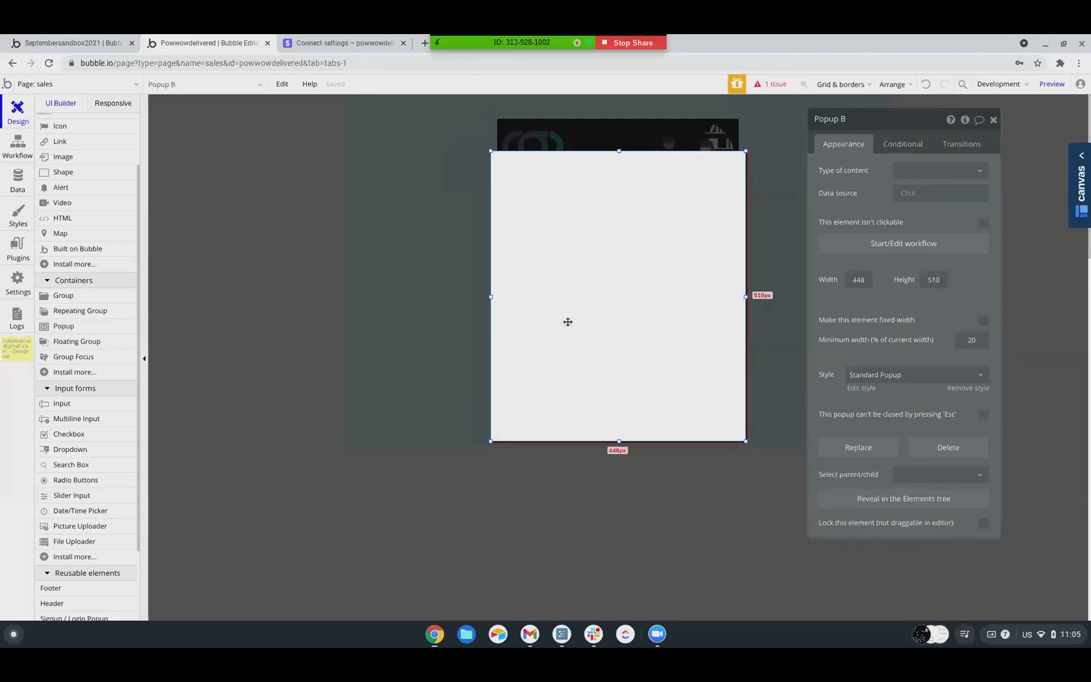
# Place a button about 198 by 75 px in the middle of the new popup and label it "Add Card to Account"
pyautogui.scroll(1, 103, 268)
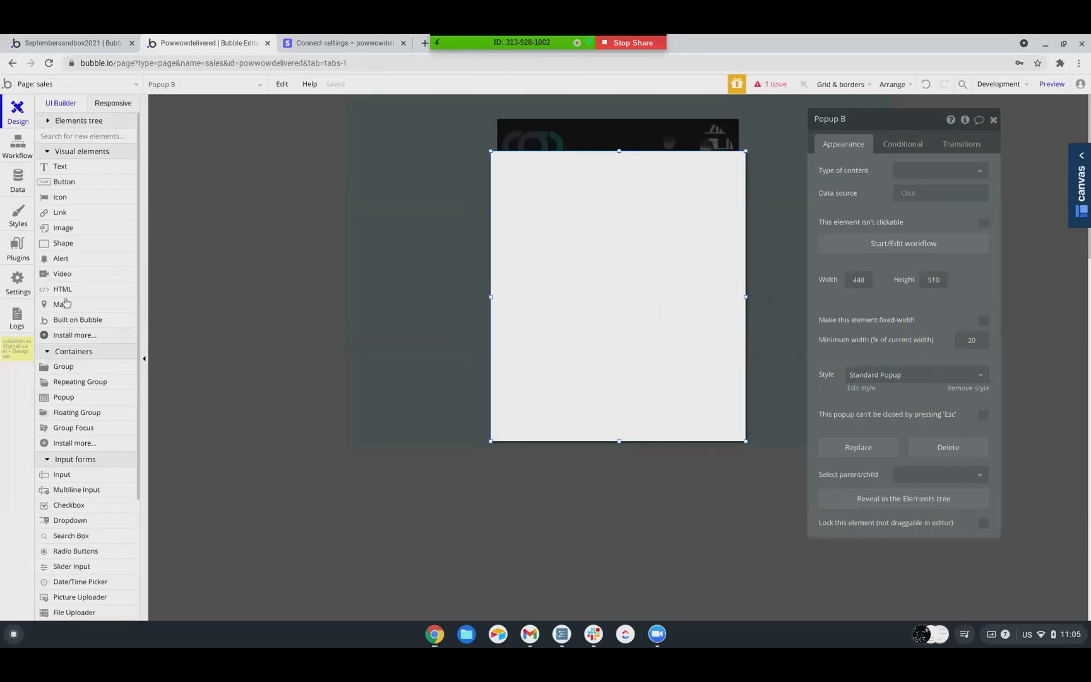
pyautogui.click(81, 184)
pyautogui.moveTo(559, 275); pyautogui.dragTo(672, 320)
pyautogui.write('Add Card to Account')
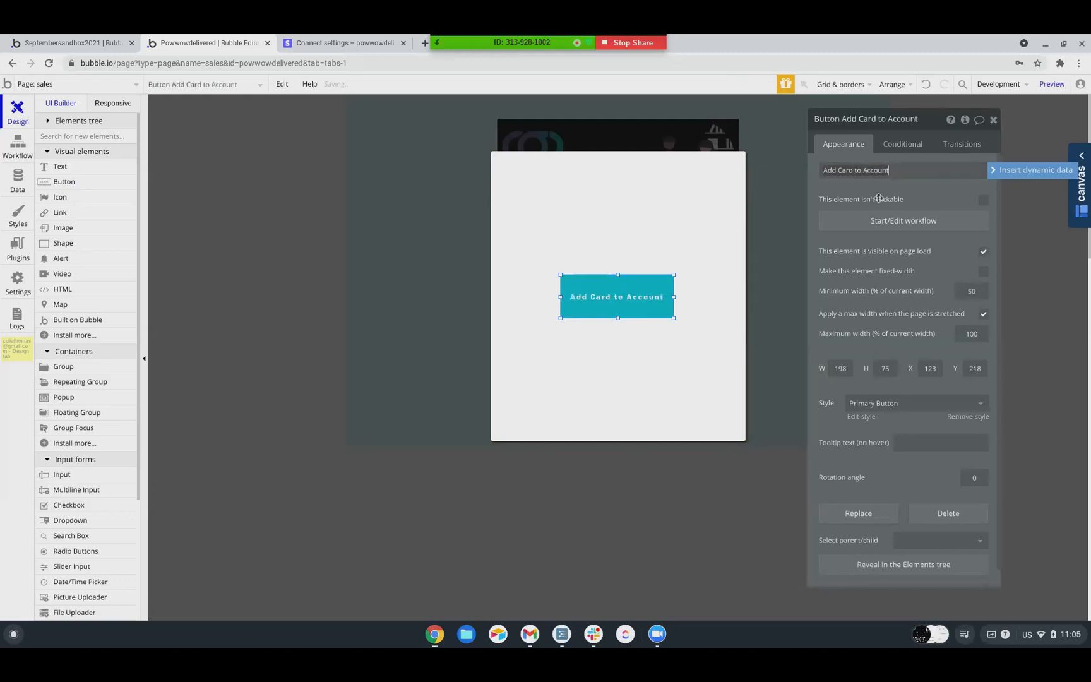
pyautogui.click(877, 188)
# Start a workflow for the Add Card to Account button with the payment action "Collect the user's CC information"
pyautogui.click(869, 220)
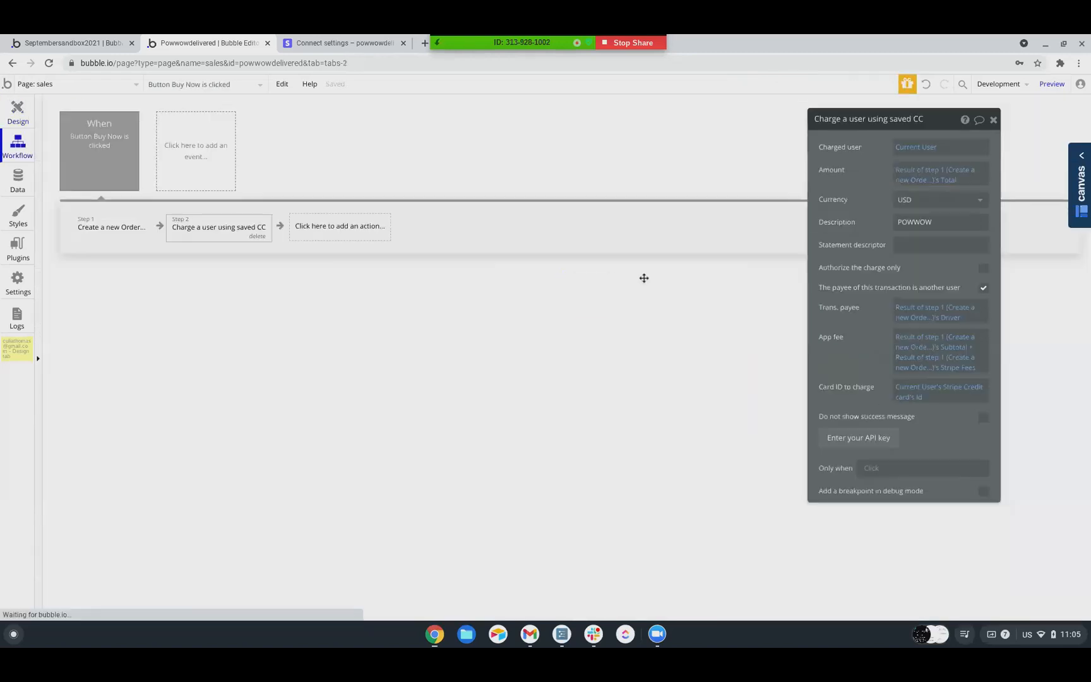
pyautogui.click(134, 236)
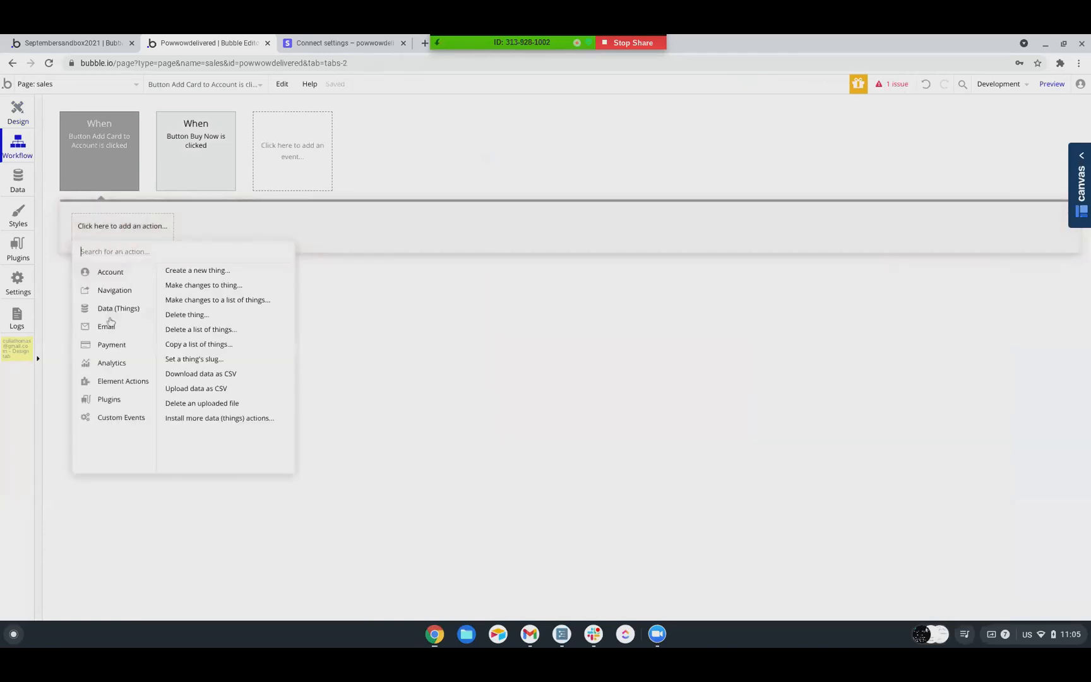
pyautogui.moveTo(130, 332)
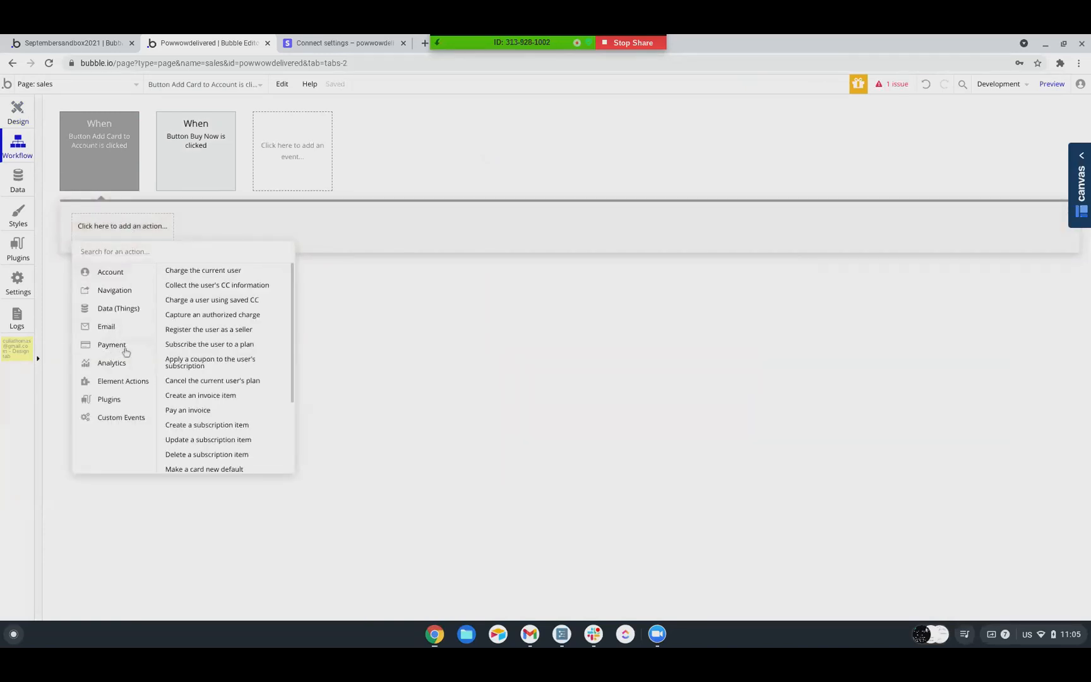
pyautogui.click(222, 287)
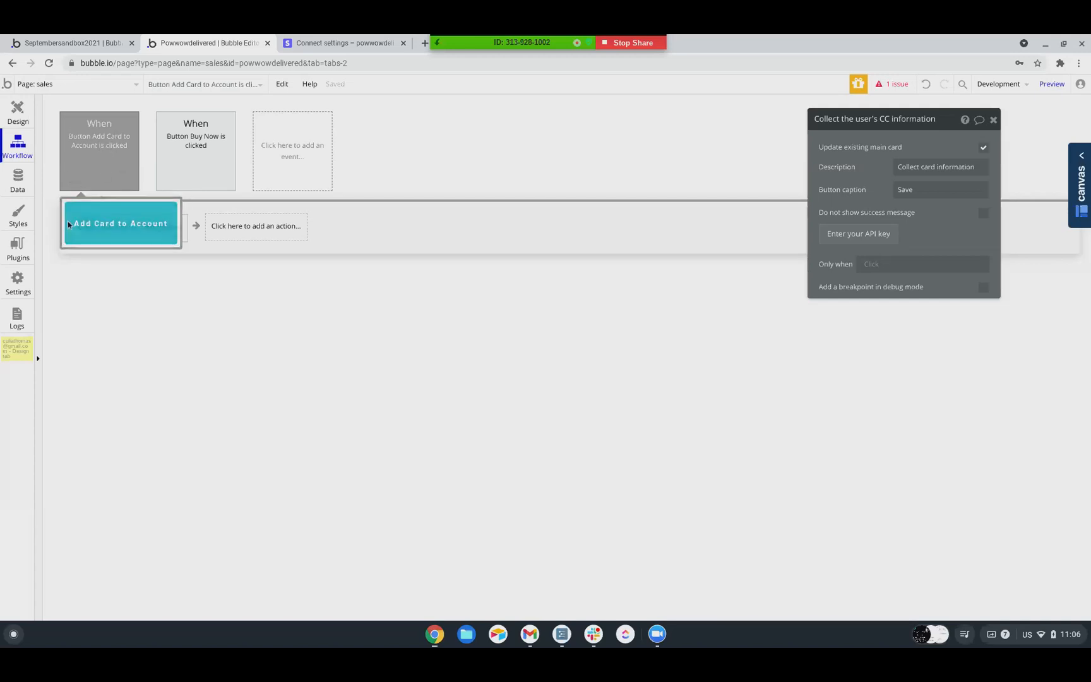
# Add a "Do when condition is true" event that runs only when Current User's Stripe Credit card's Id is empty
pyautogui.click(286, 166)
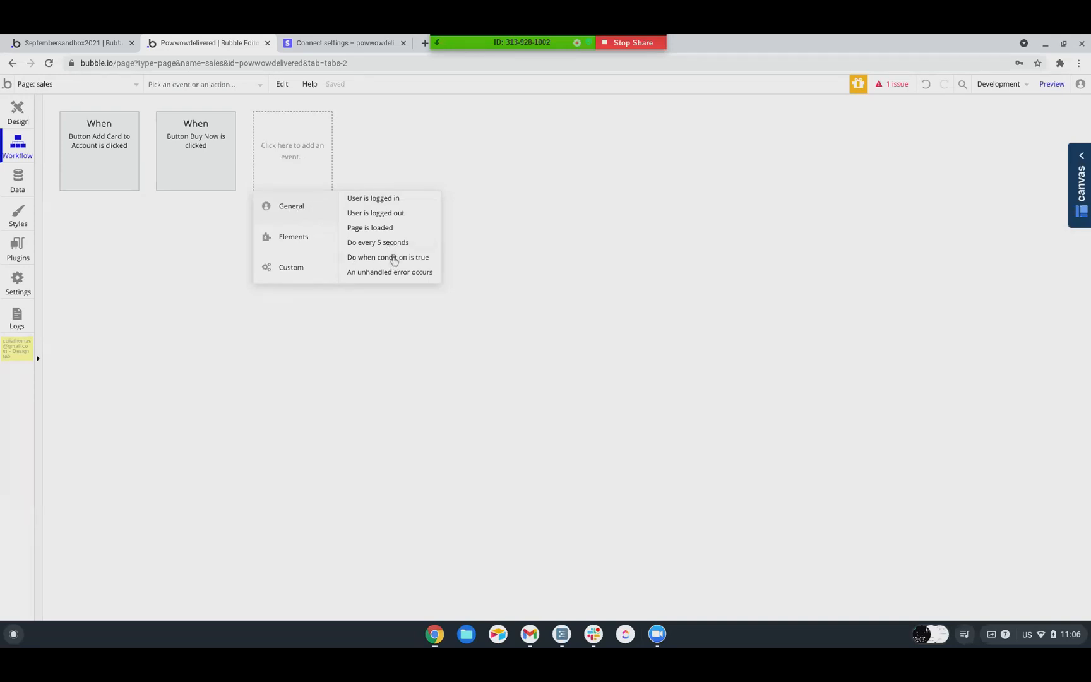
pyautogui.click(391, 257)
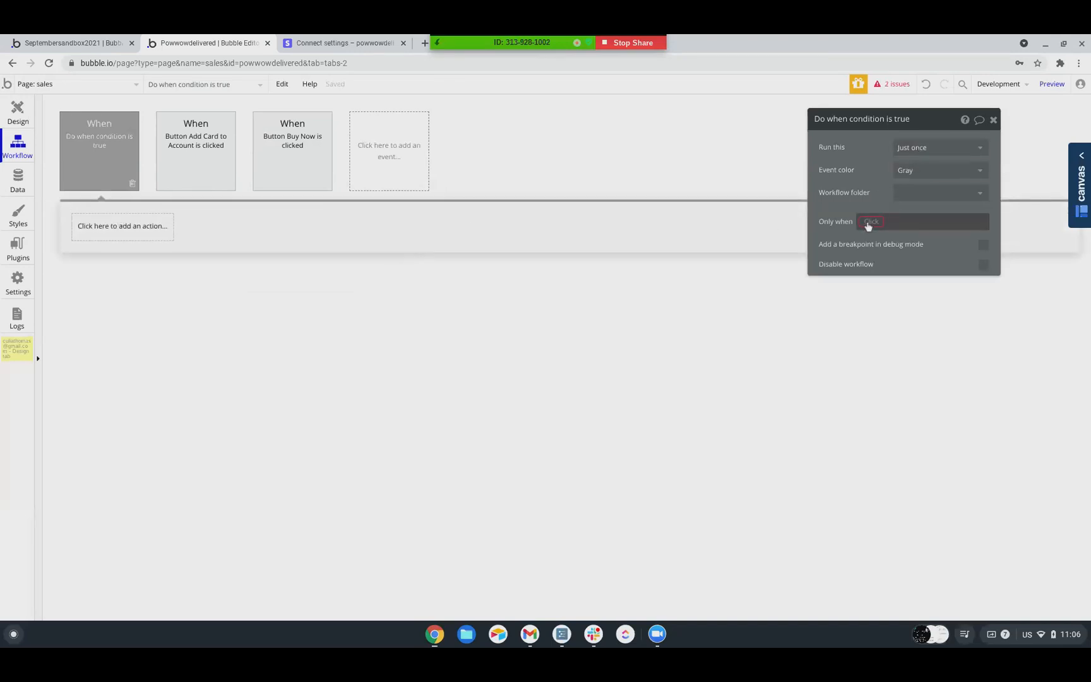
pyautogui.click(870, 222)
pyautogui.click(870, 254)
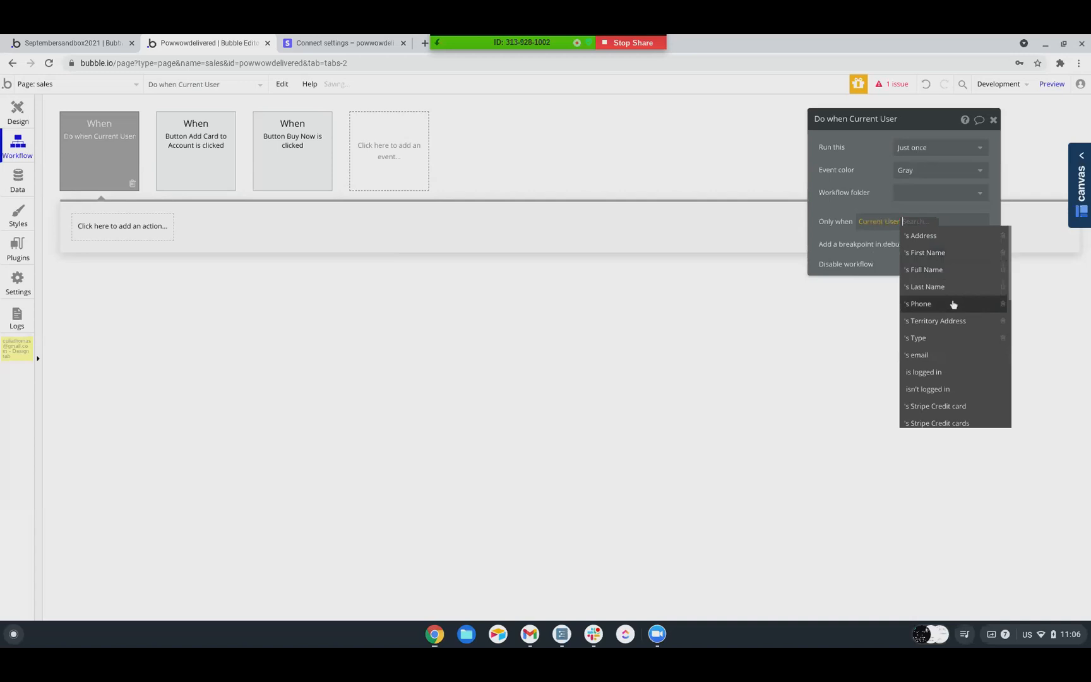
pyautogui.click(950, 282)
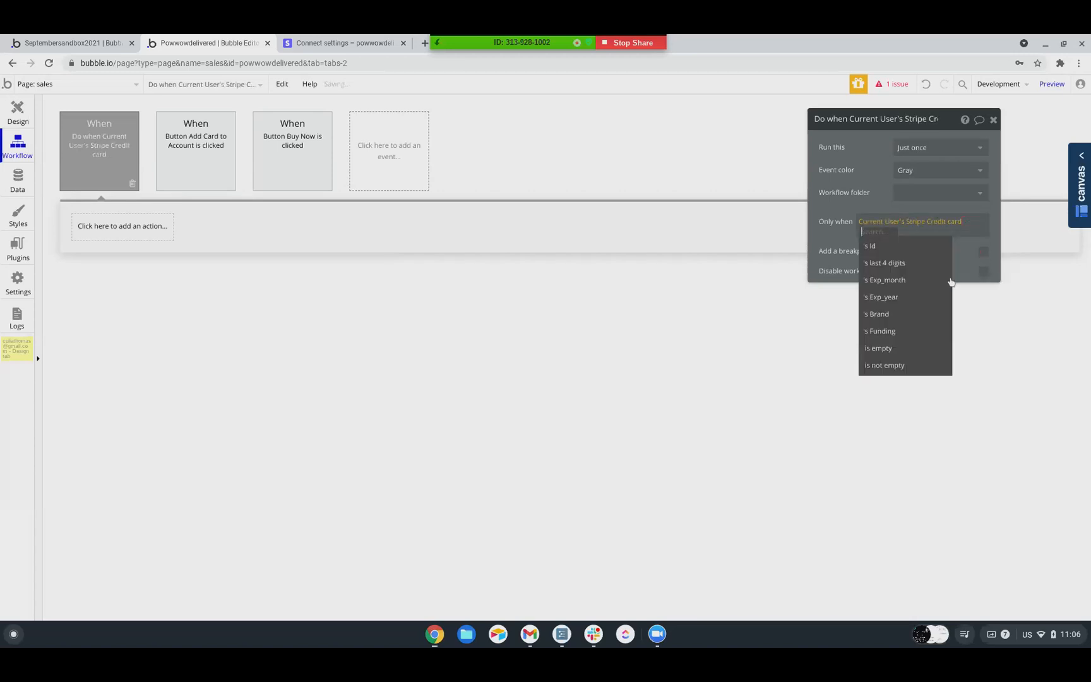
pyautogui.click(905, 250)
pyautogui.click(886, 314)
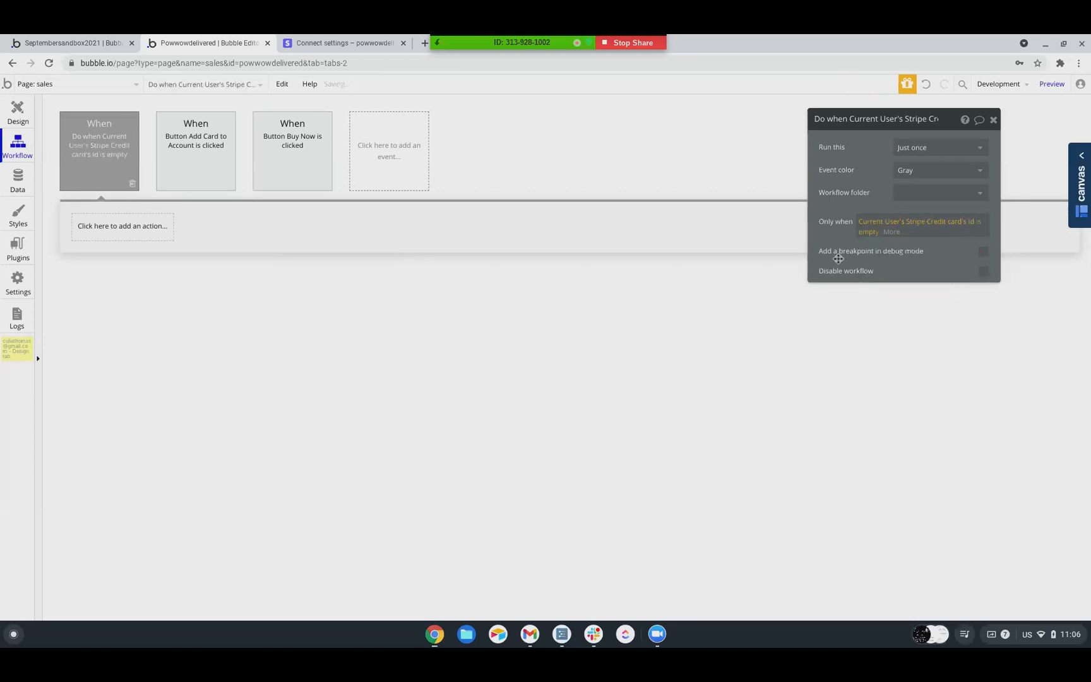
# Add a Show element action for Popup B to the event for an empty credit card Id
pyautogui.click(121, 228)
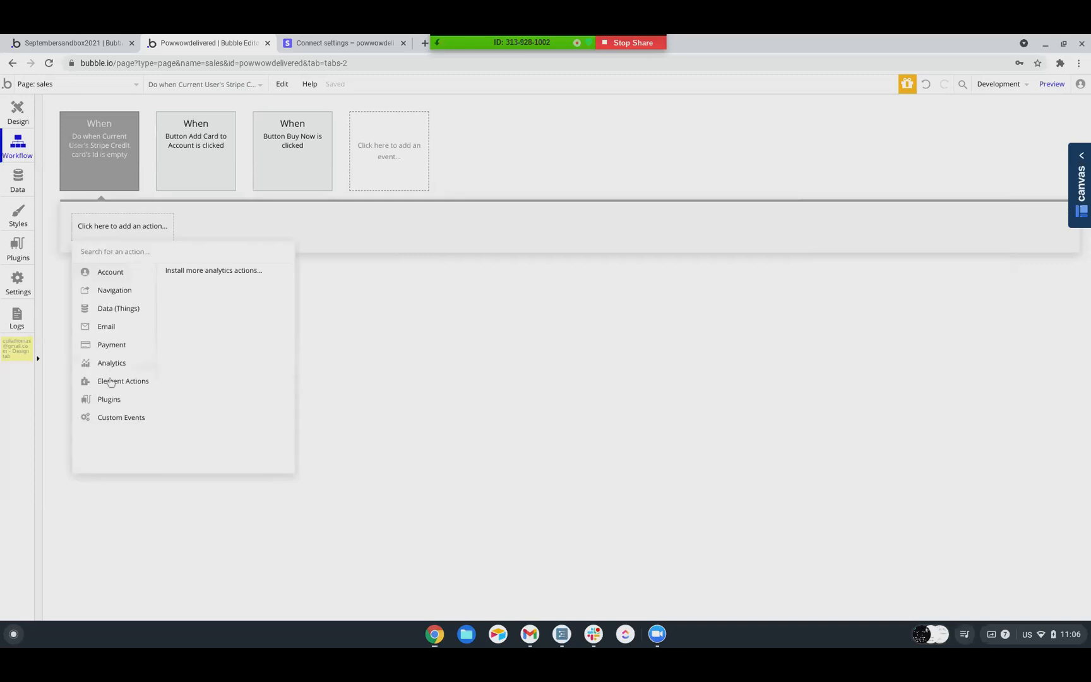
pyautogui.moveTo(149, 382)
pyautogui.click(190, 281)
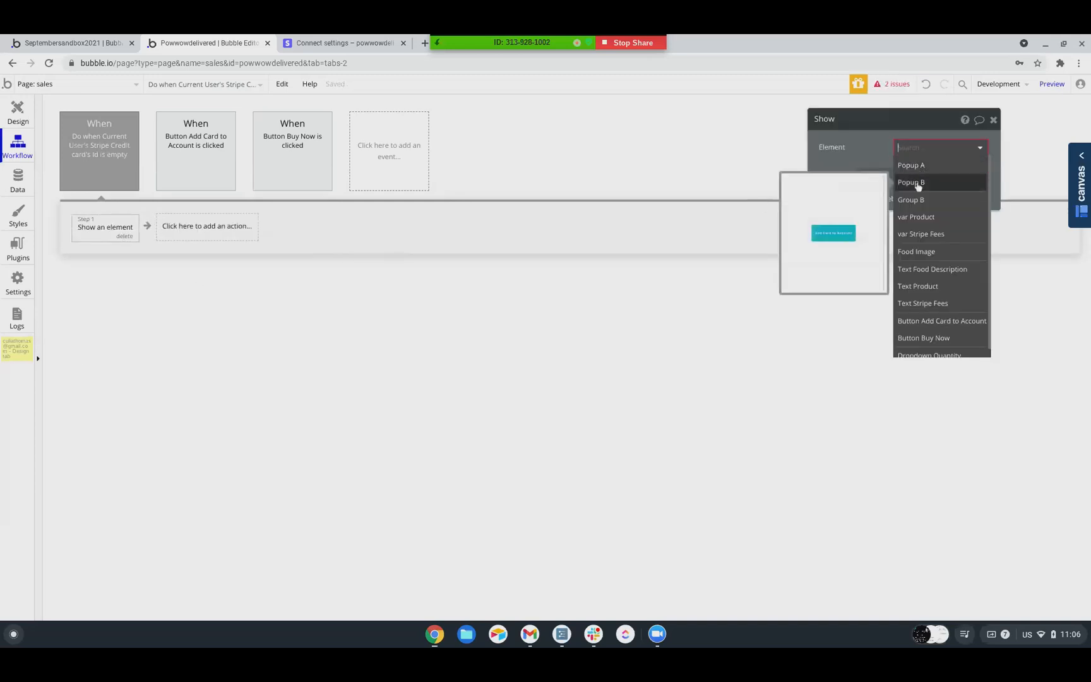
pyautogui.click(918, 179)
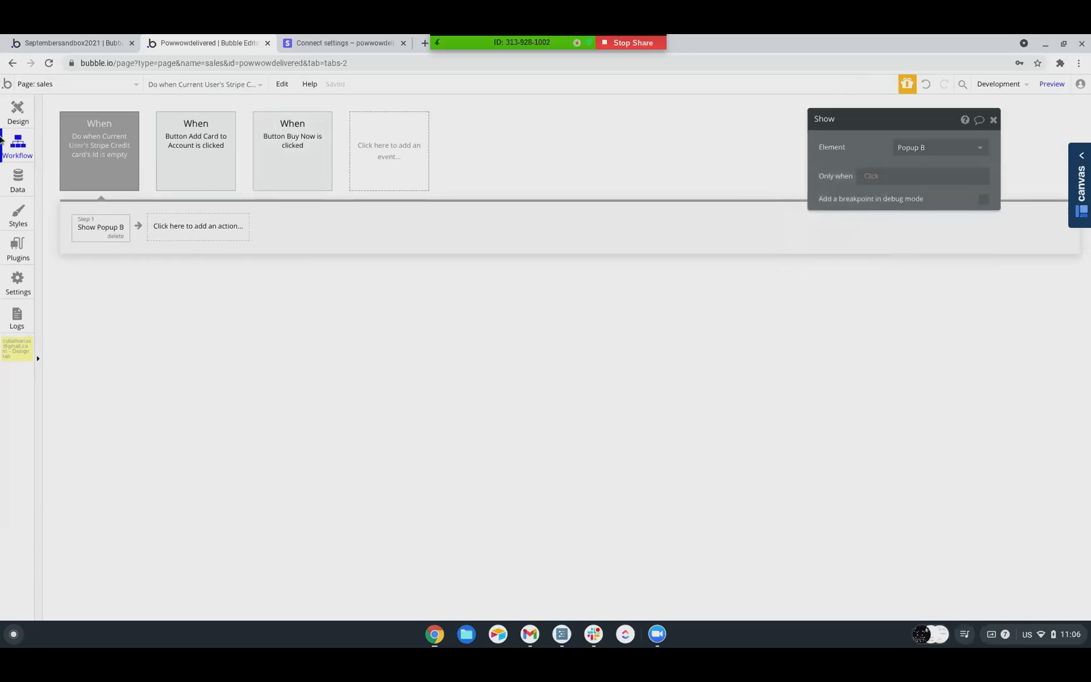
# Return to the page design and rename Popup B as "Popup Add CC Details"
pyautogui.click(17, 116)
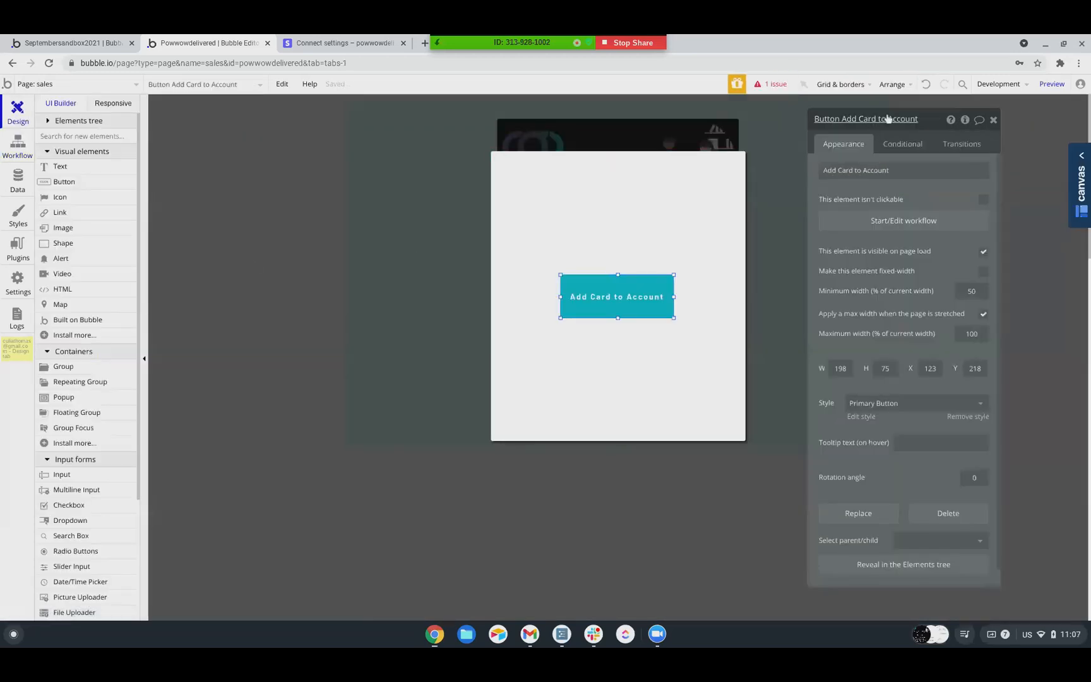
pyautogui.click(651, 221)
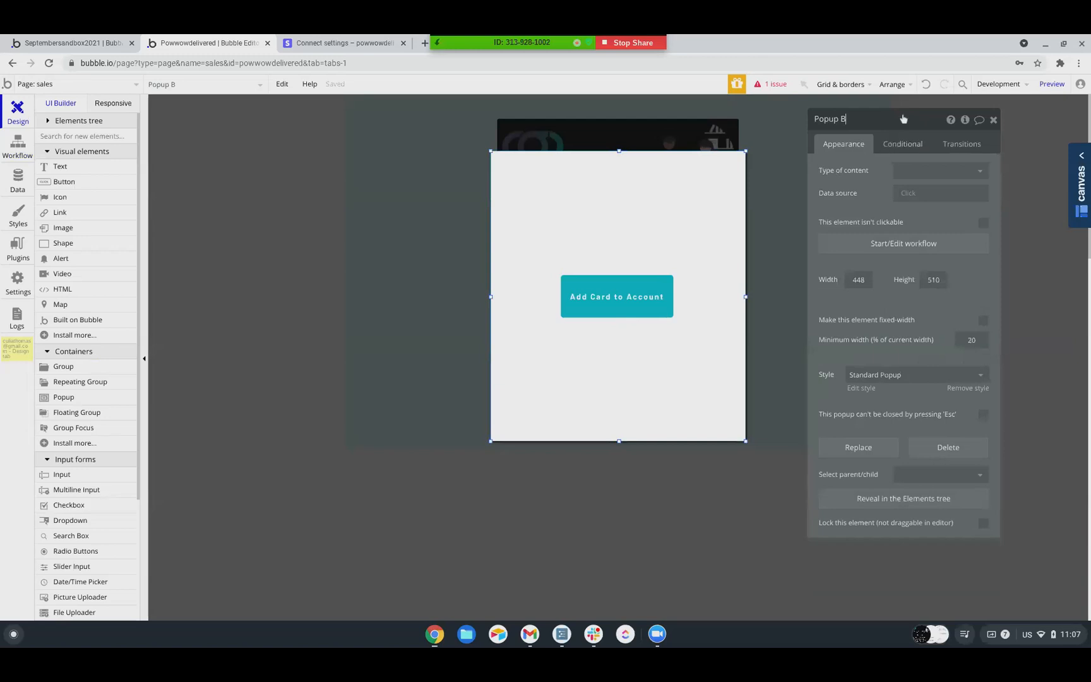
pyautogui.click(903, 118)
pyautogui.press('BackSpace')
pyautogui.write('Add CC Details')
pyautogui.click(854, 149)
# Add another "Do when condition is true" workflow event that runs only when Current User's Stripe Credit card's Id is not empty
pyautogui.click(13, 154)
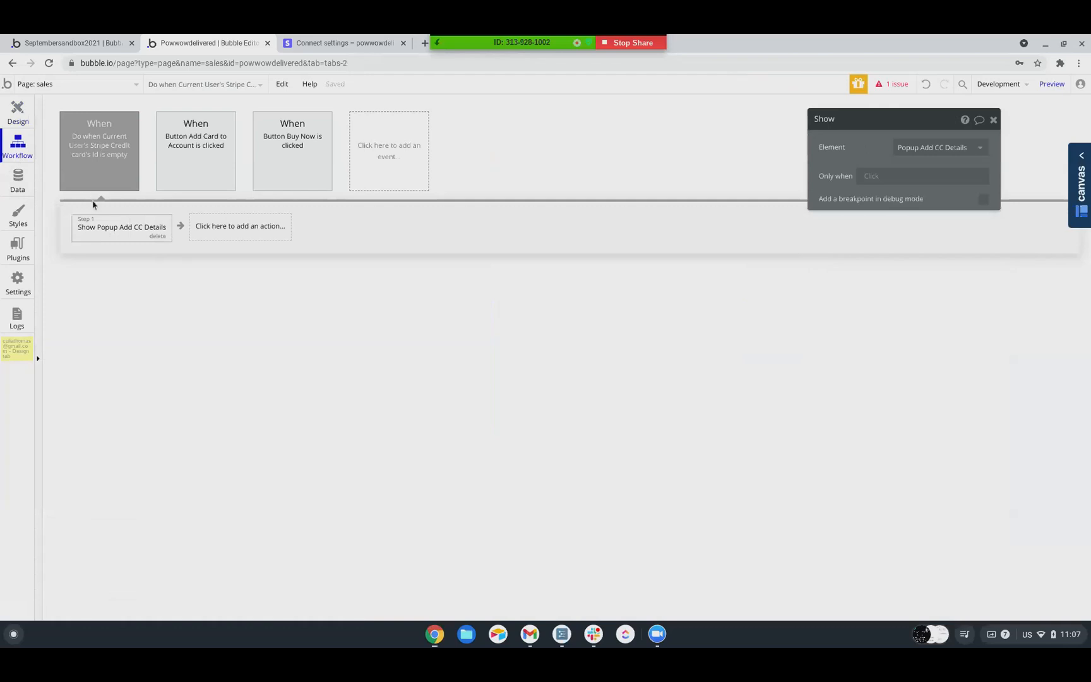
pyautogui.moveTo(117, 235)
pyautogui.click(380, 165)
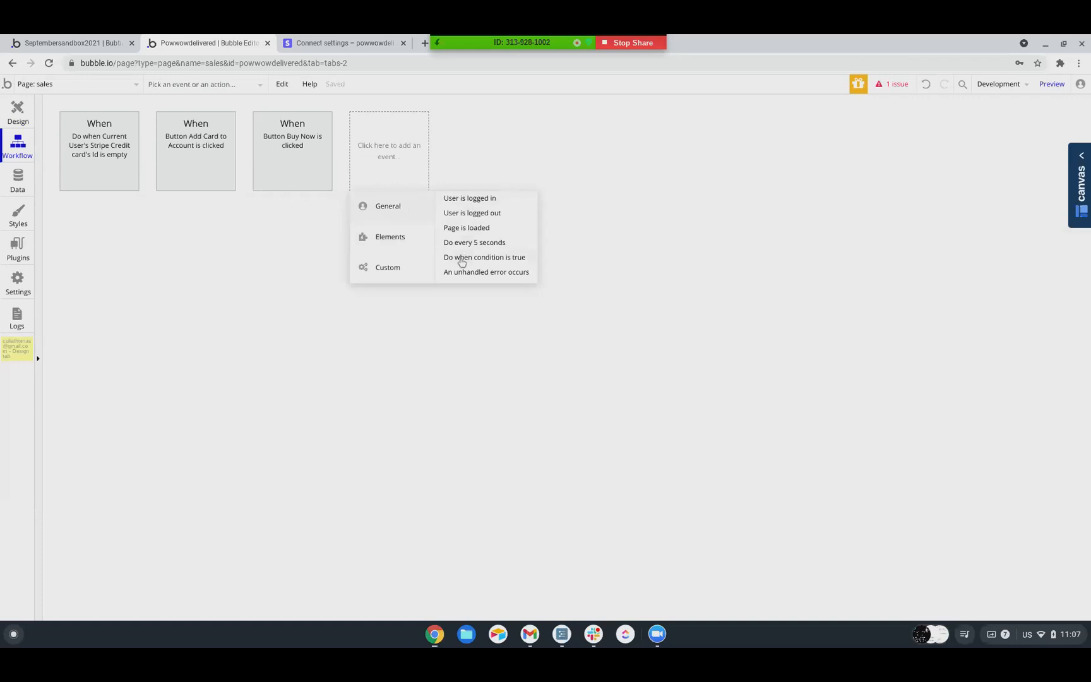
pyautogui.click(459, 259)
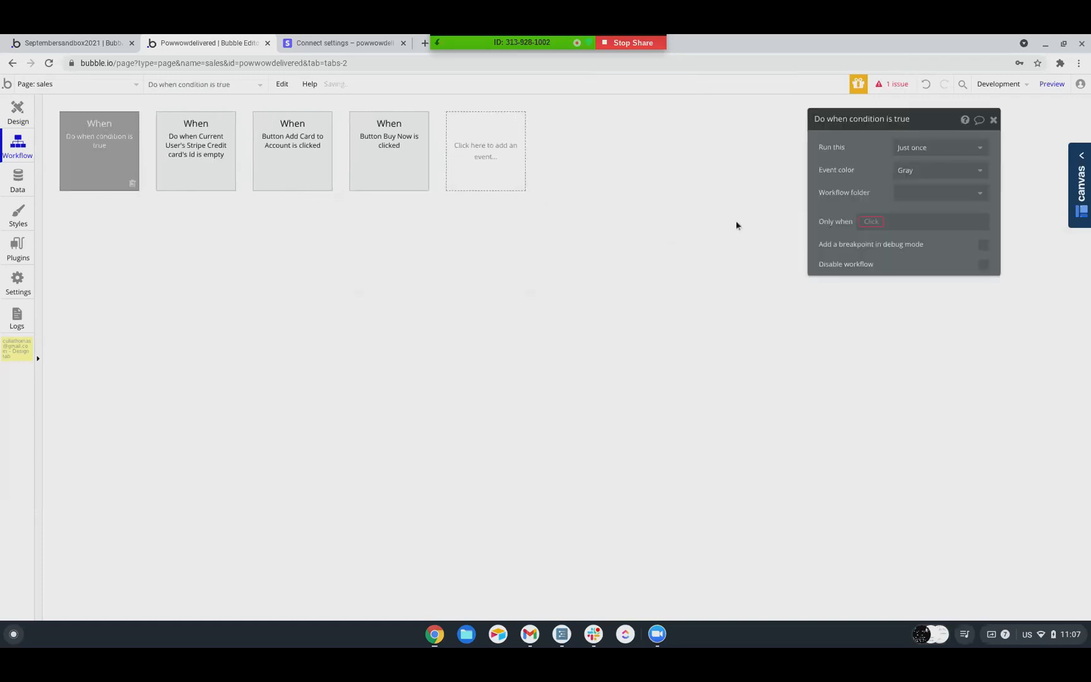
pyautogui.click(868, 224)
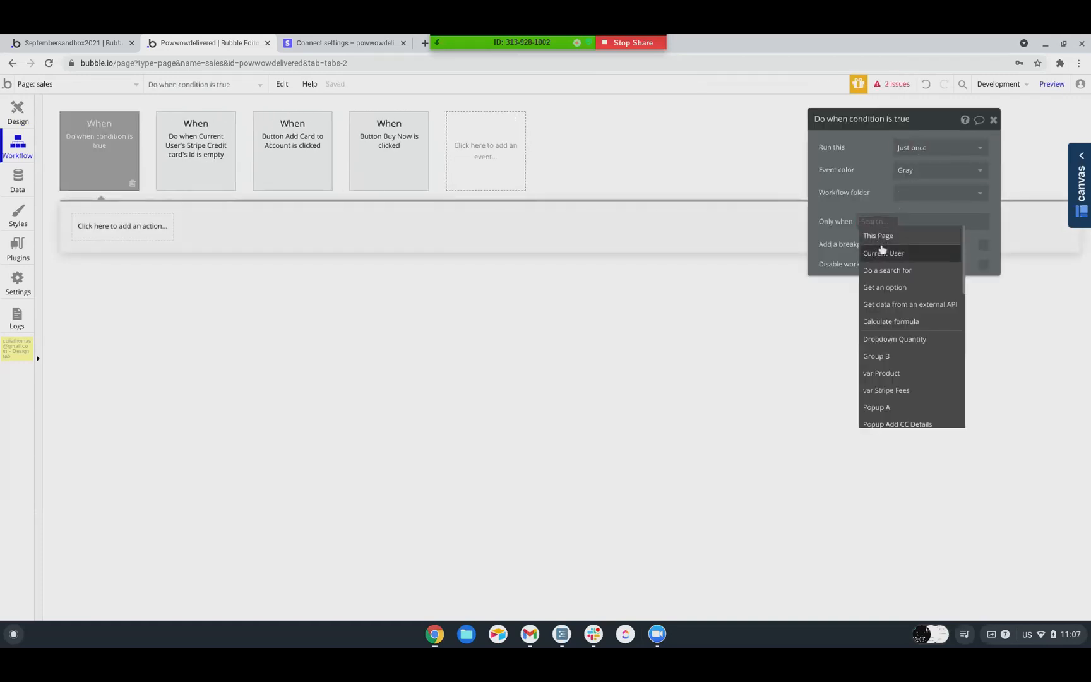
pyautogui.click(878, 253)
pyautogui.scroll(-2, 948, 354)
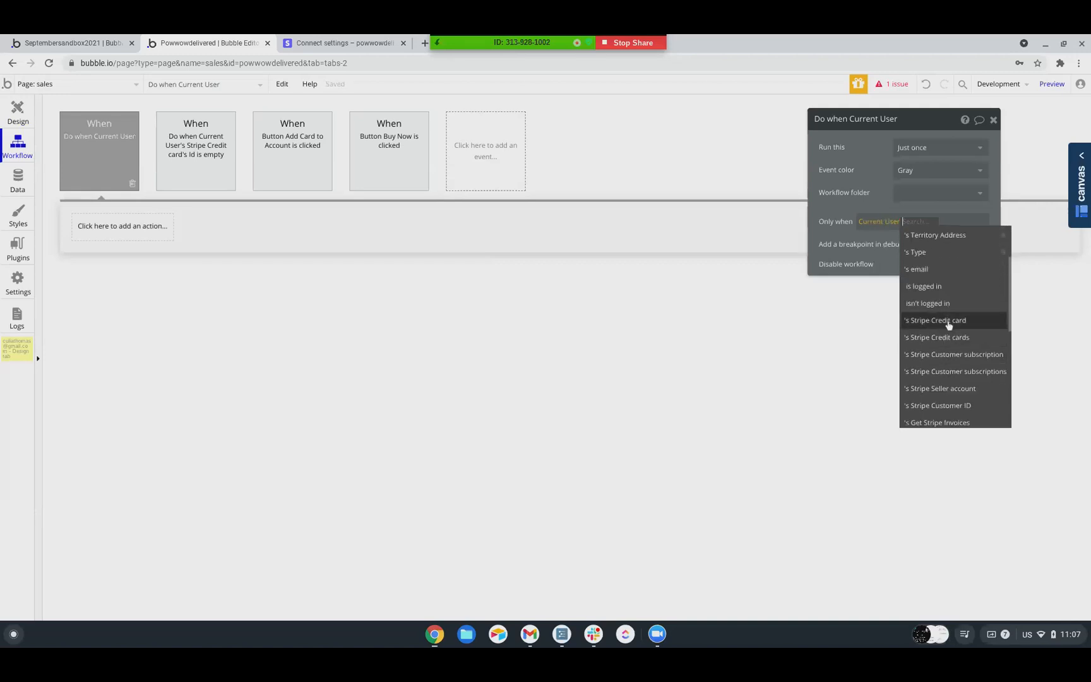
pyautogui.click(935, 329)
pyautogui.click(885, 245)
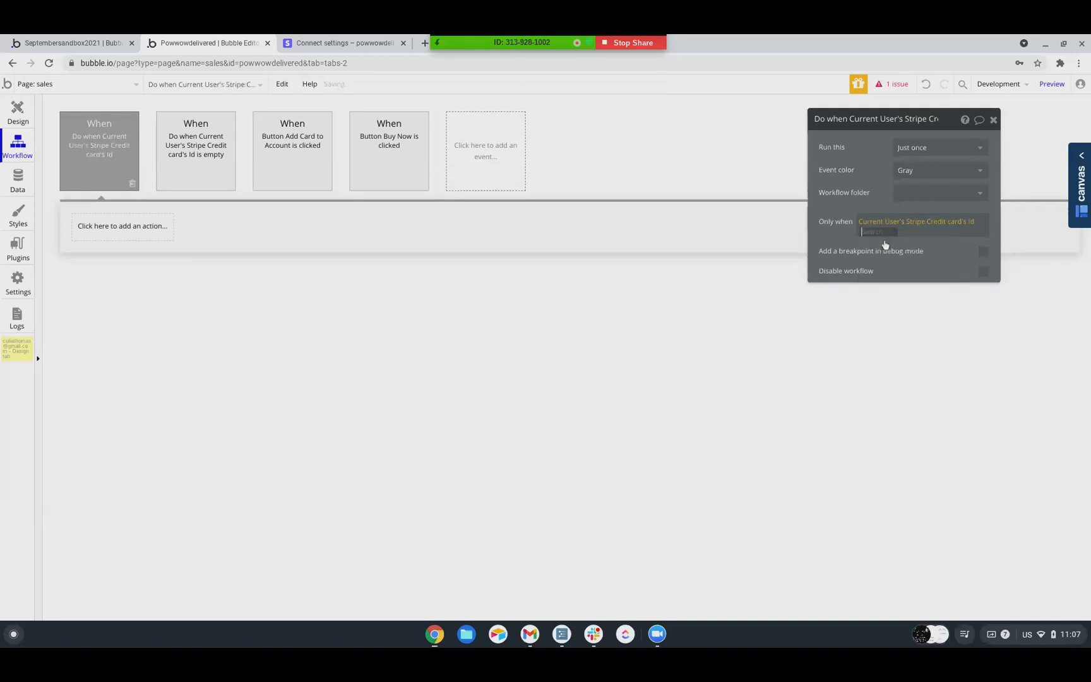
pyautogui.click(876, 332)
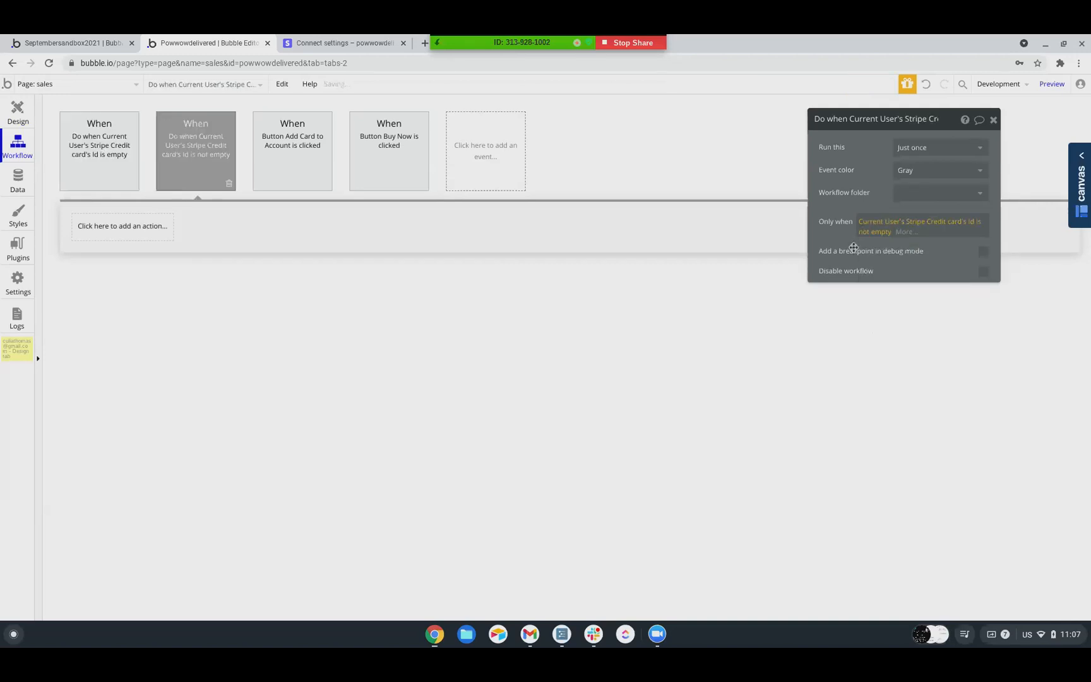
# Add a Hide element action for Popup Add CC Details to the event for a non-empty credit card Id
pyautogui.click(128, 229)
pyautogui.moveTo(126, 382)
pyautogui.click(263, 287)
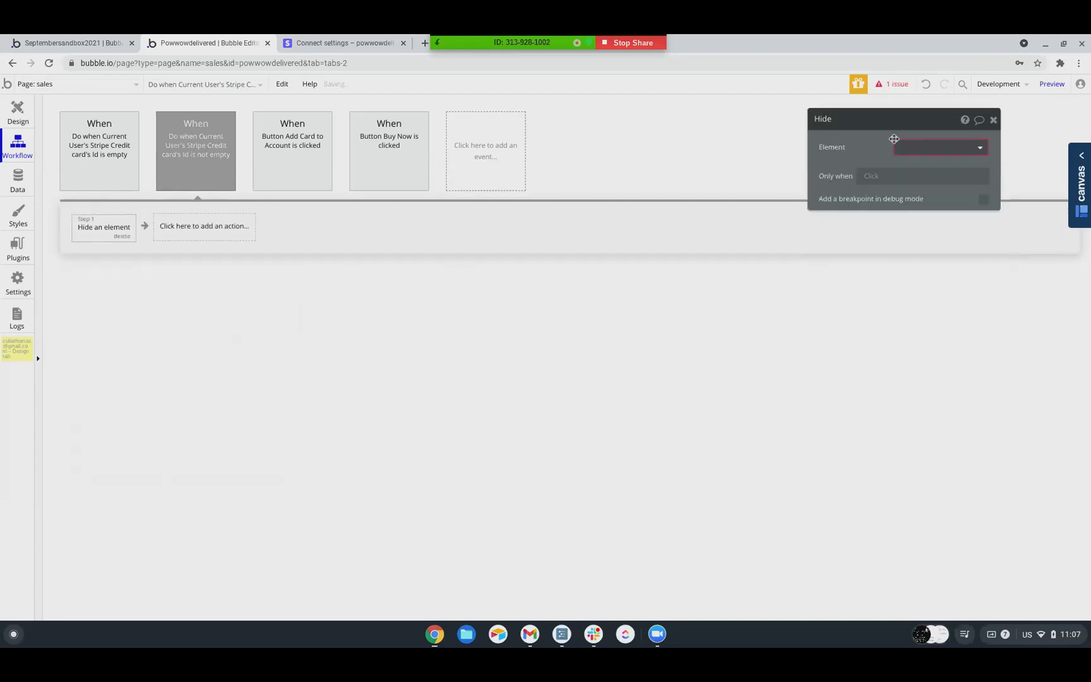
pyautogui.click(928, 149)
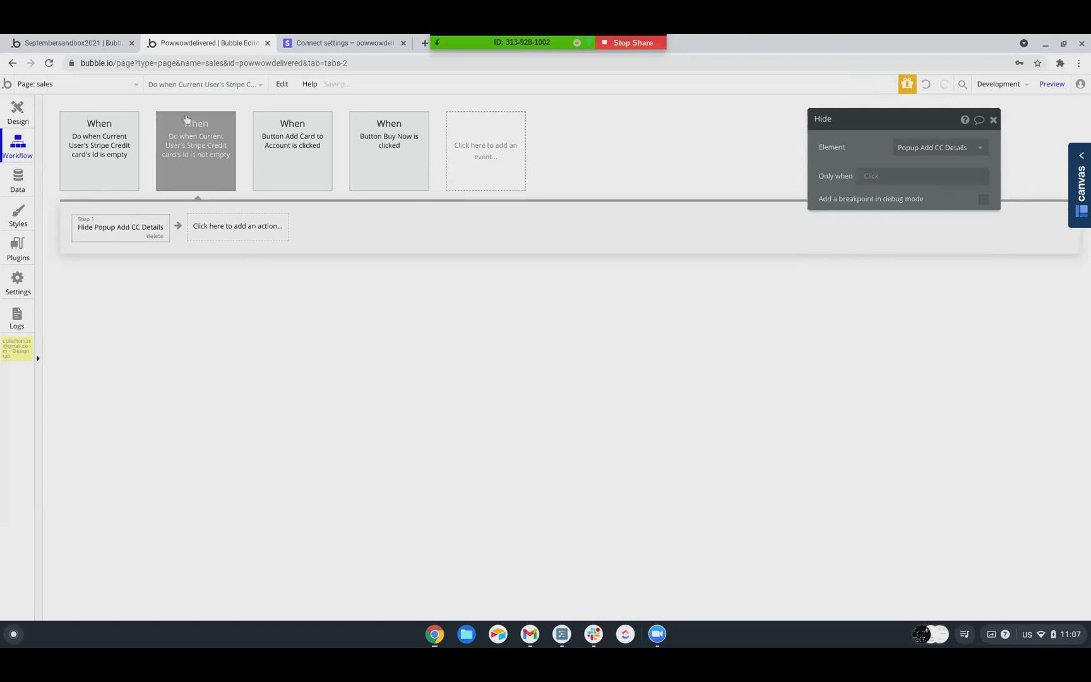
# Return to the page design and rename Popup A as "Popup Hidden Variables"
pyautogui.click(18, 112)
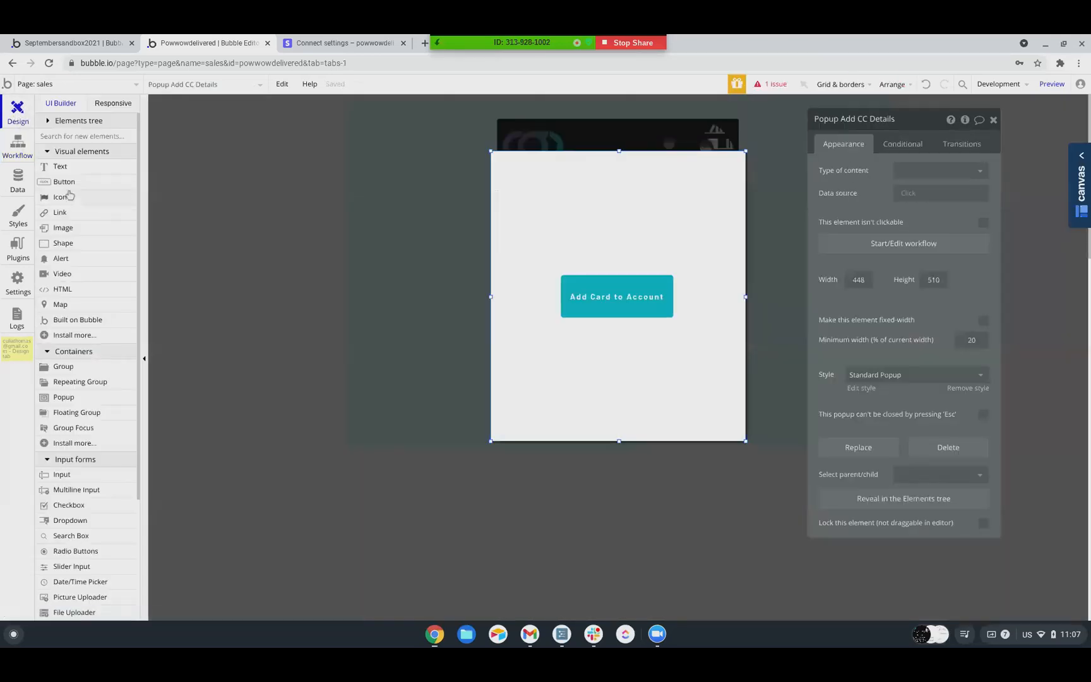
pyautogui.scroll(-2, 89, 287)
pyautogui.scroll(2, 90, 287)
pyautogui.click(52, 121)
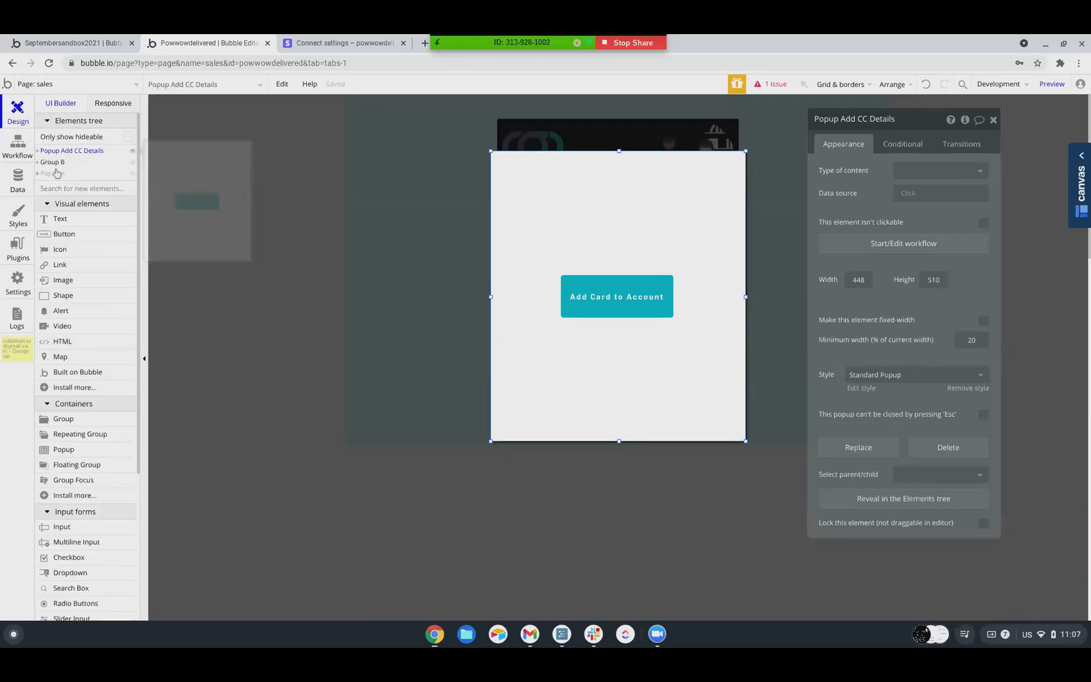
pyautogui.click(56, 173)
pyautogui.click(884, 119)
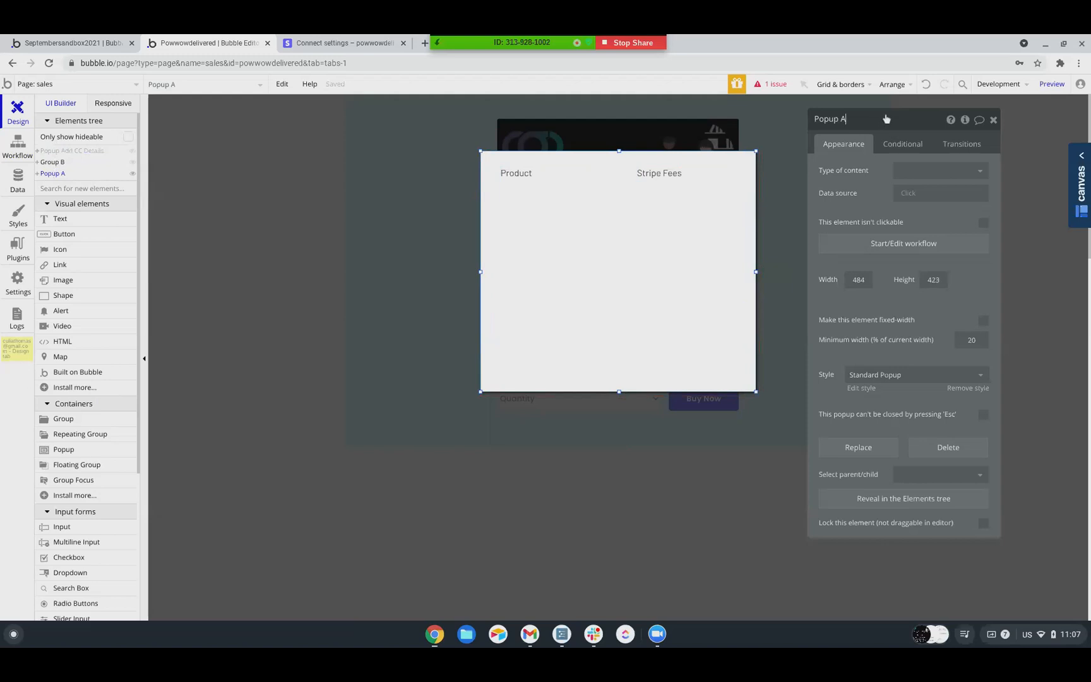
pyautogui.write('Hidden Variables')
pyautogui.press('Return')
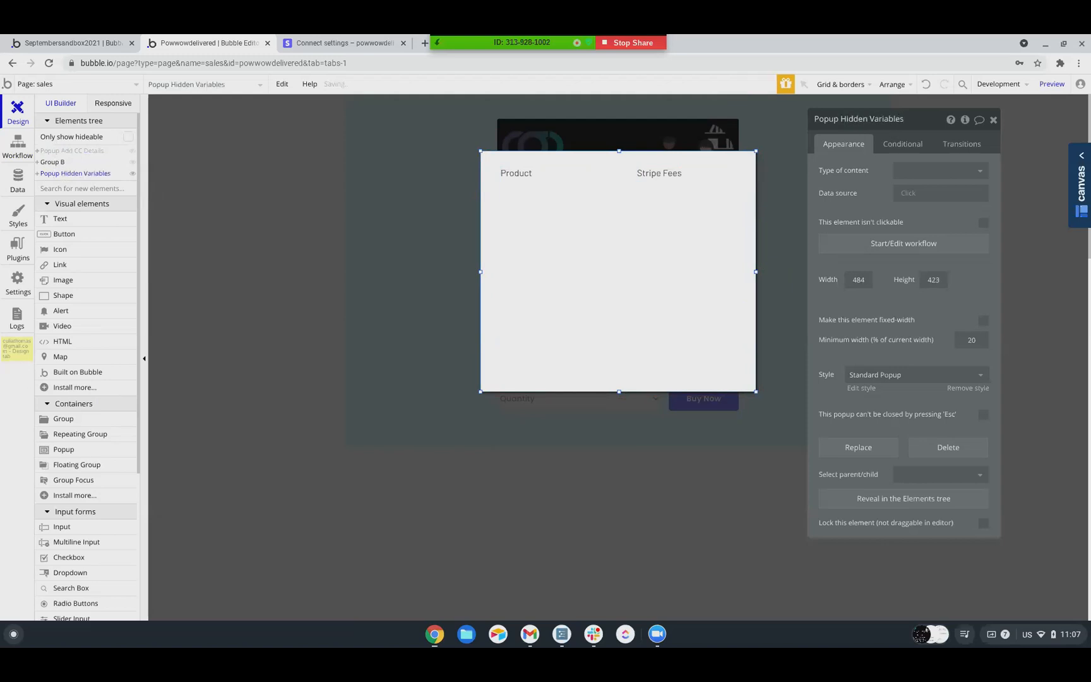
# Rename Group B, which holds the product image, description and Buy Now button, as "Group Sales"
pyautogui.click(54, 162)
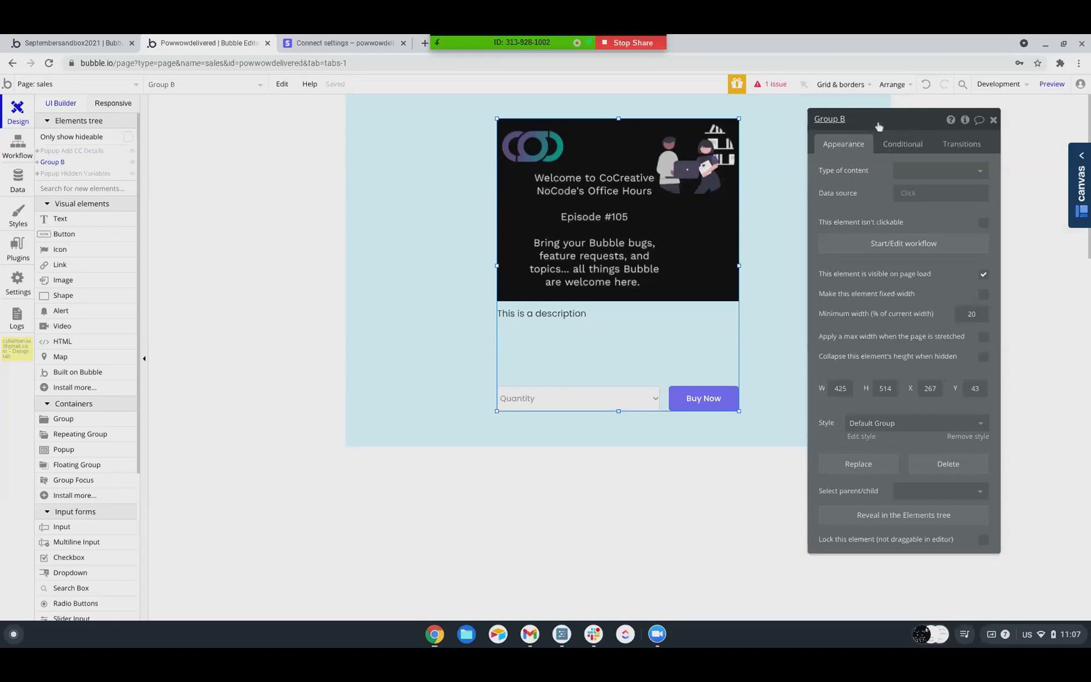
pyautogui.press('BackSpace')
pyautogui.write('Sales')
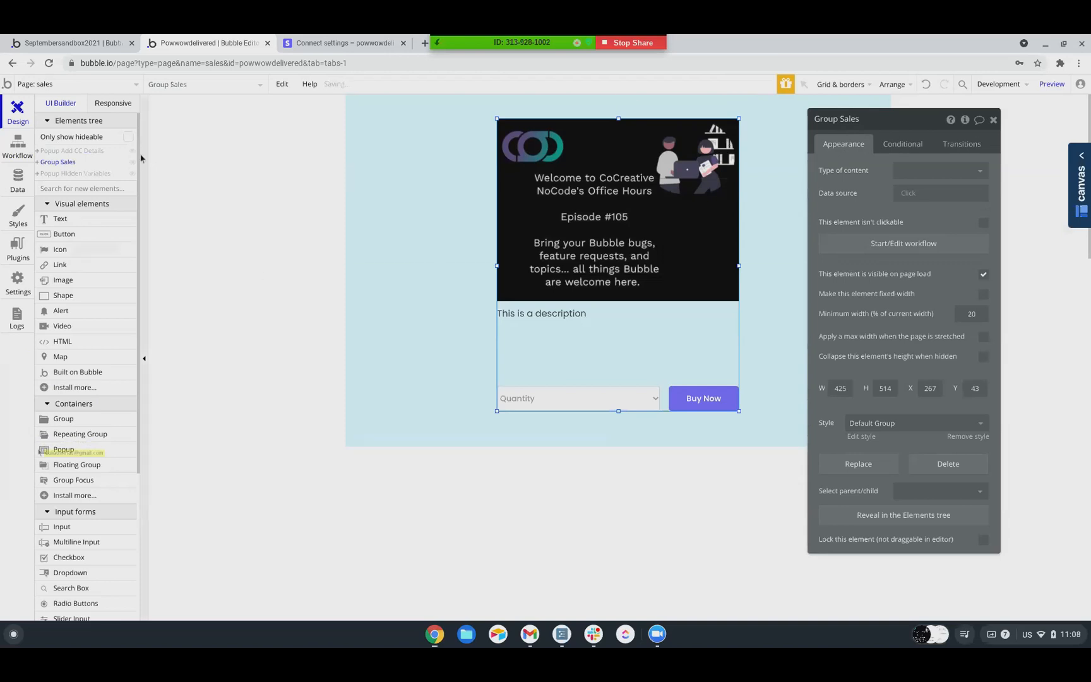
# Start a new User entry in the app data and fill its contact fields from a saved address
pyautogui.click(18, 147)
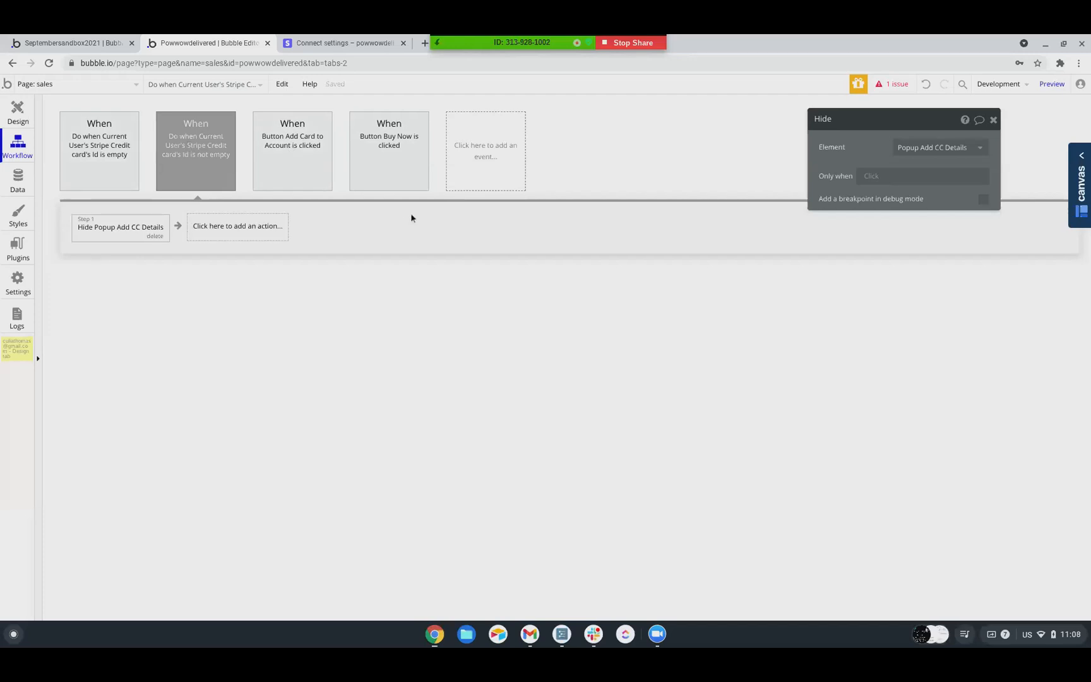
pyautogui.click(18, 184)
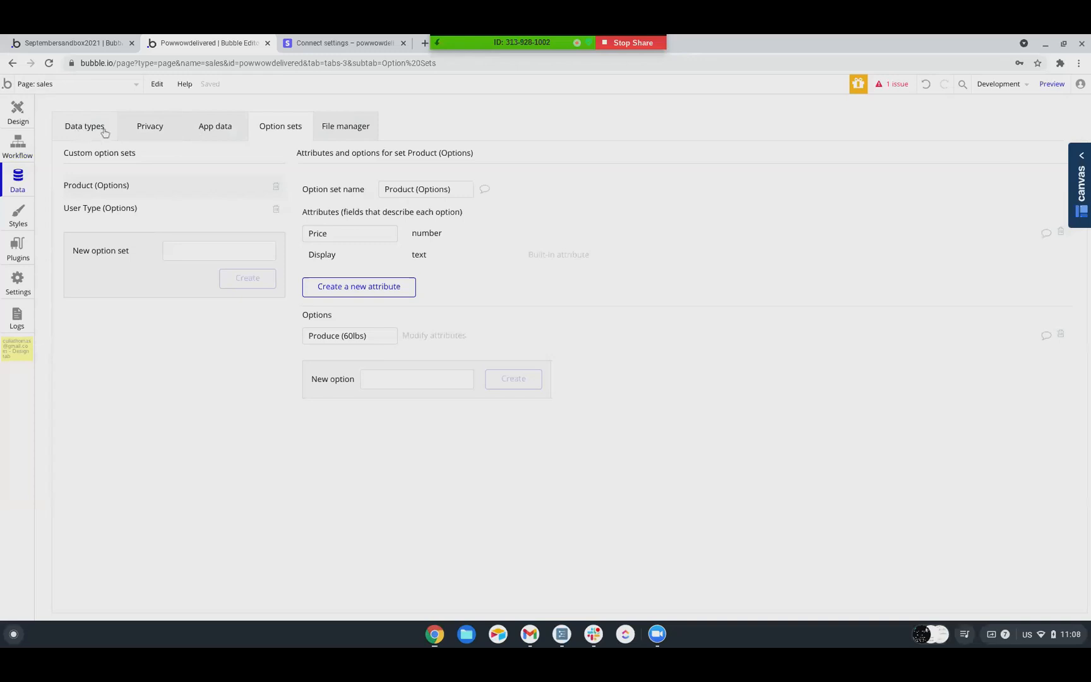
pyautogui.click(209, 128)
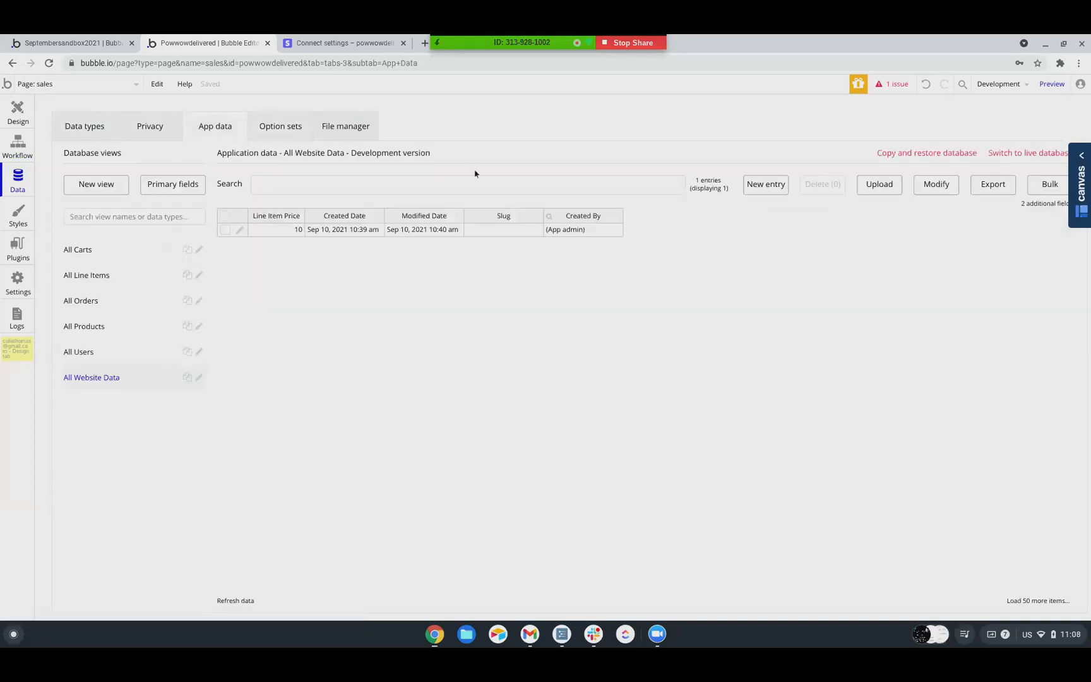
pyautogui.click(79, 352)
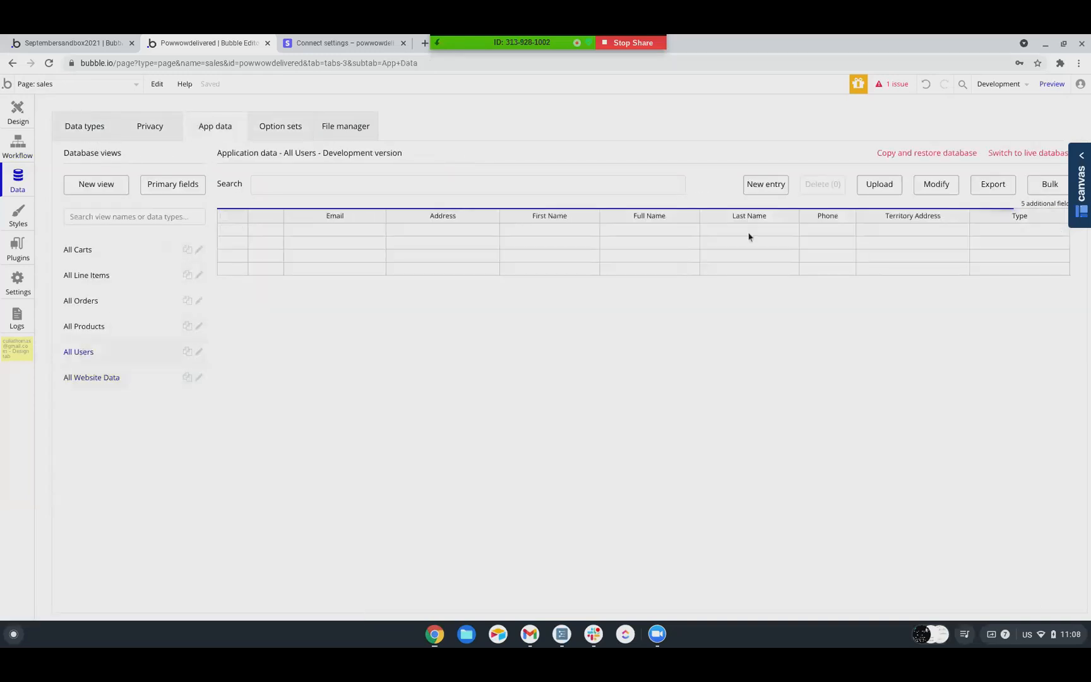
pyautogui.click(768, 187)
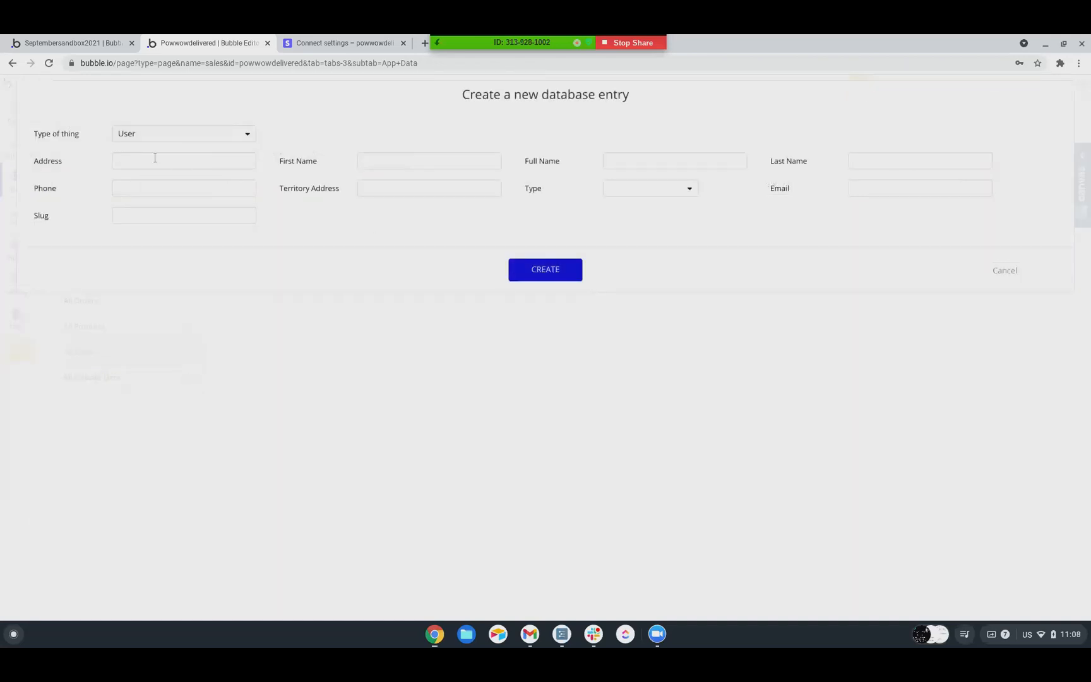
pyautogui.click(134, 161)
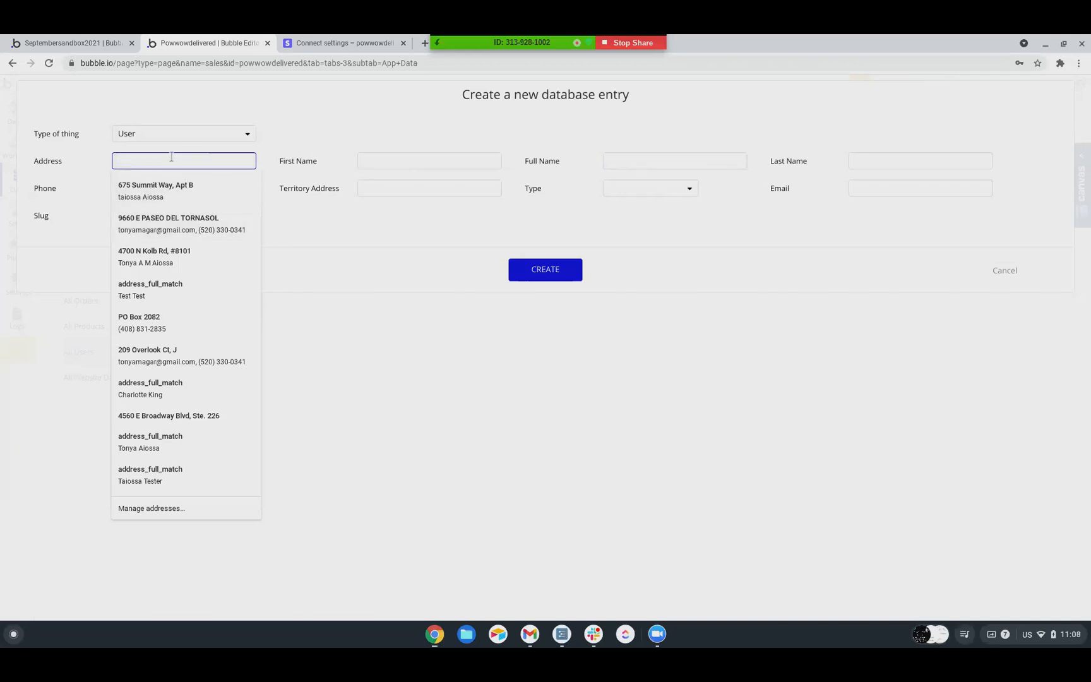
pyautogui.click(147, 188)
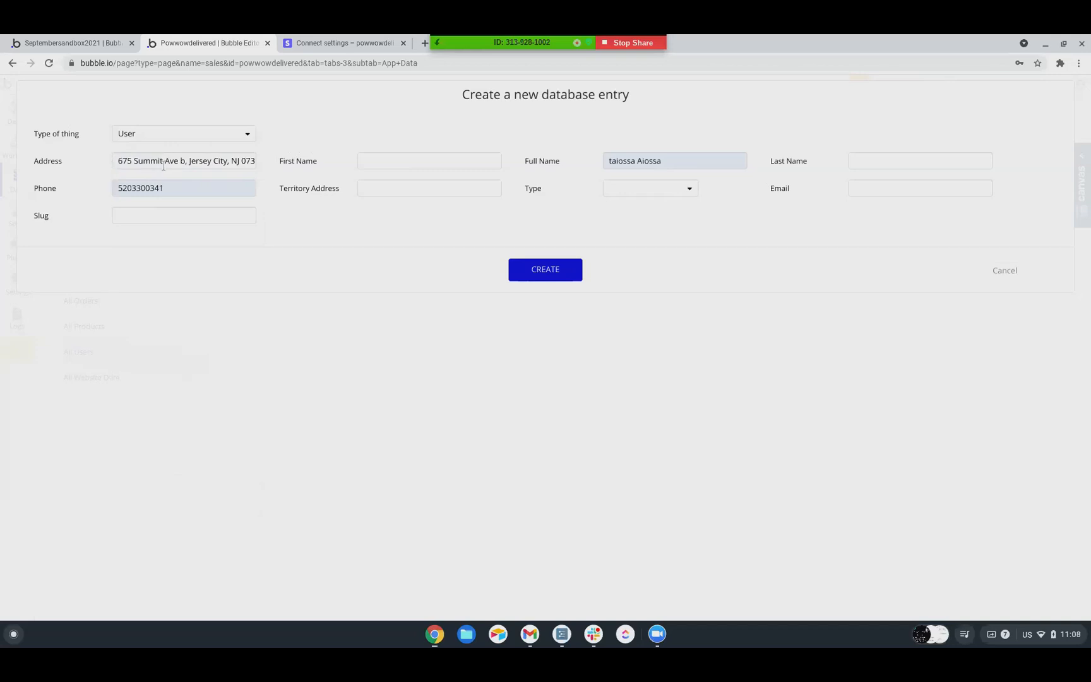
# Try to correct the street and city in the new user's Address field
pyautogui.moveTo(175, 162); pyautogui.dragTo(314, 171)
pyautogui.press('BackSpace')
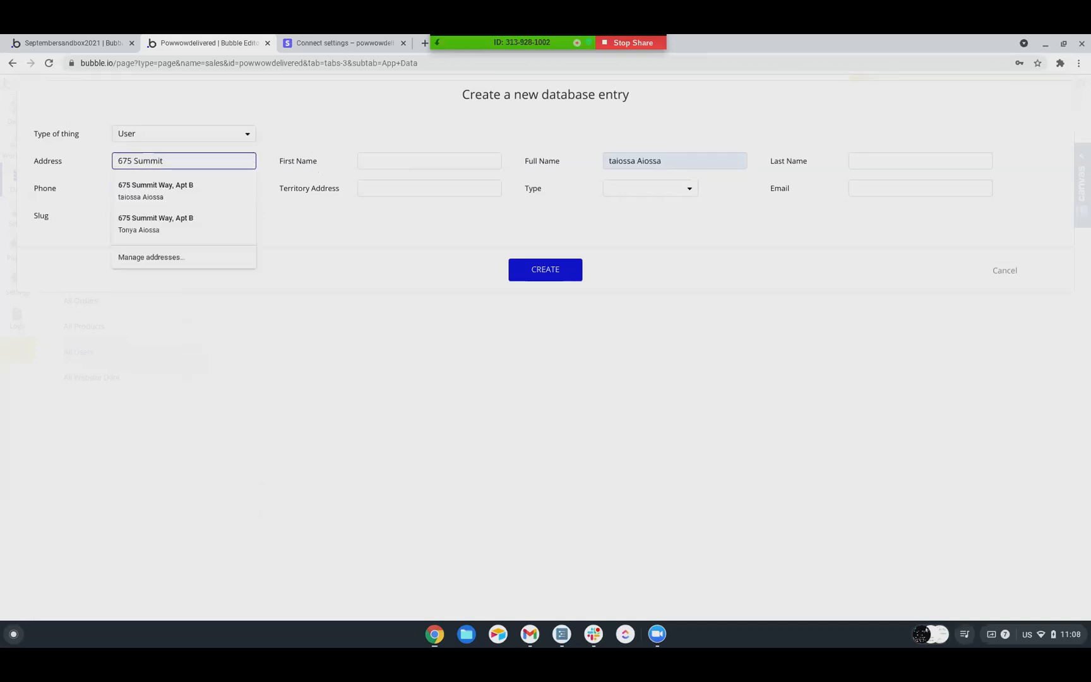
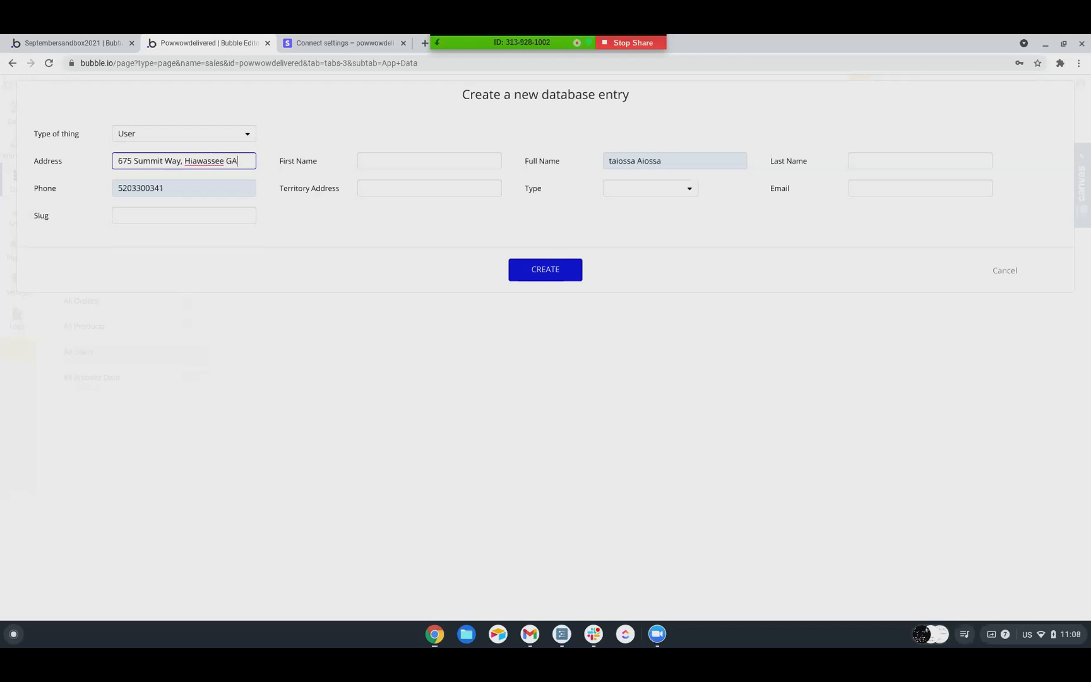
pyautogui.press('Return')
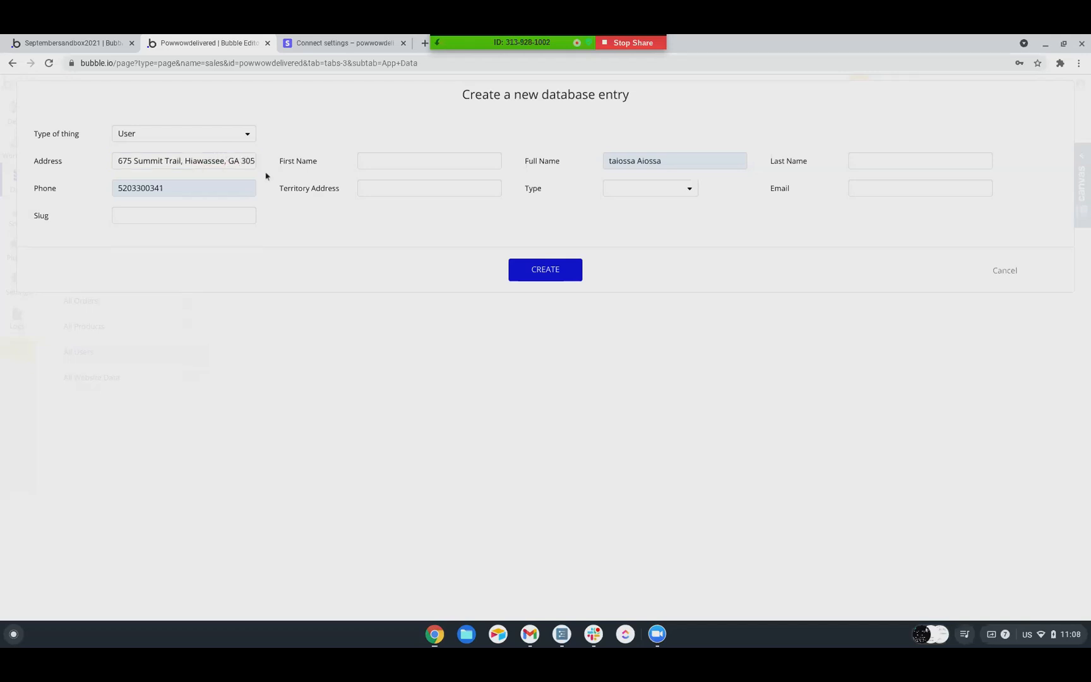
# Replace the whole Address value of the new user with another saved address
pyautogui.moveTo(157, 161); pyautogui.dragTo(231, 158)
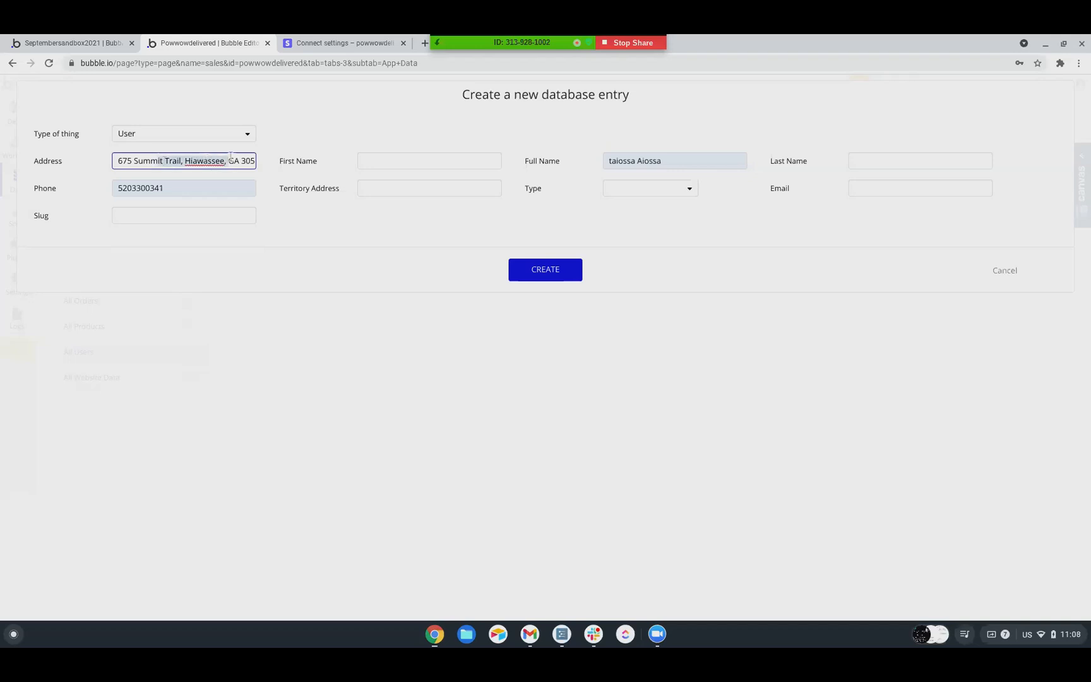
pyautogui.click(172, 160)
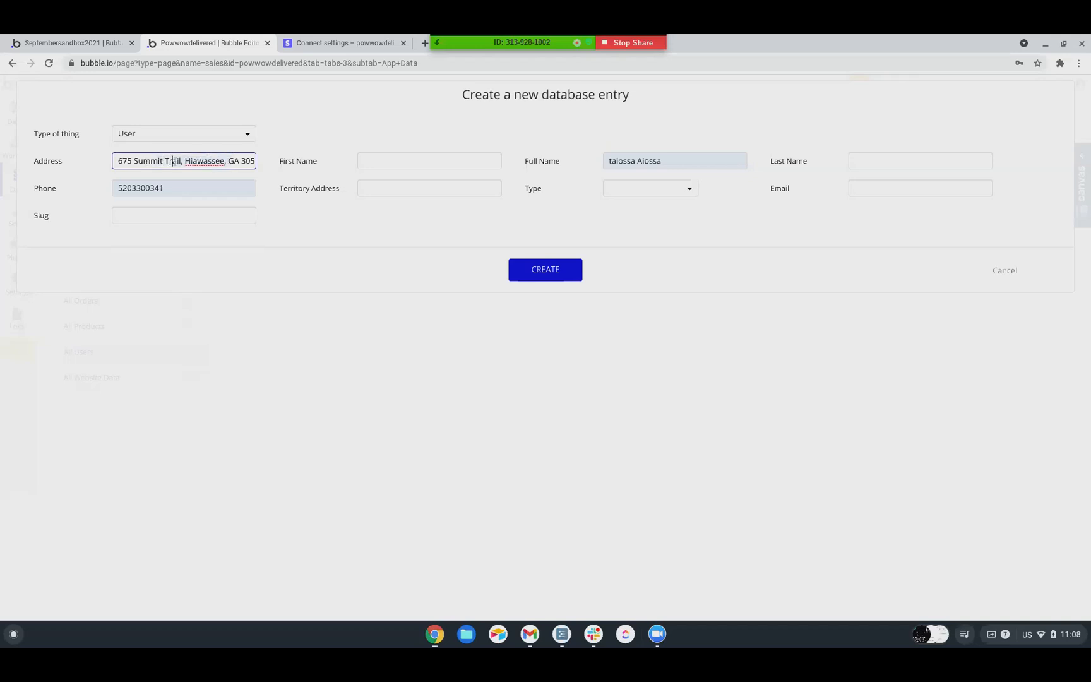
pyautogui.moveTo(175, 163); pyautogui.dragTo(119, 160)
pyautogui.click(173, 158)
pyautogui.tripleClick(174, 159)
pyautogui.click(173, 160)
pyautogui.doubleClick(174, 159)
pyautogui.click(244, 161)
pyautogui.moveTo(181, 162); pyautogui.dragTo(163, 161)
pyautogui.hotkey('ctrl', 'a')
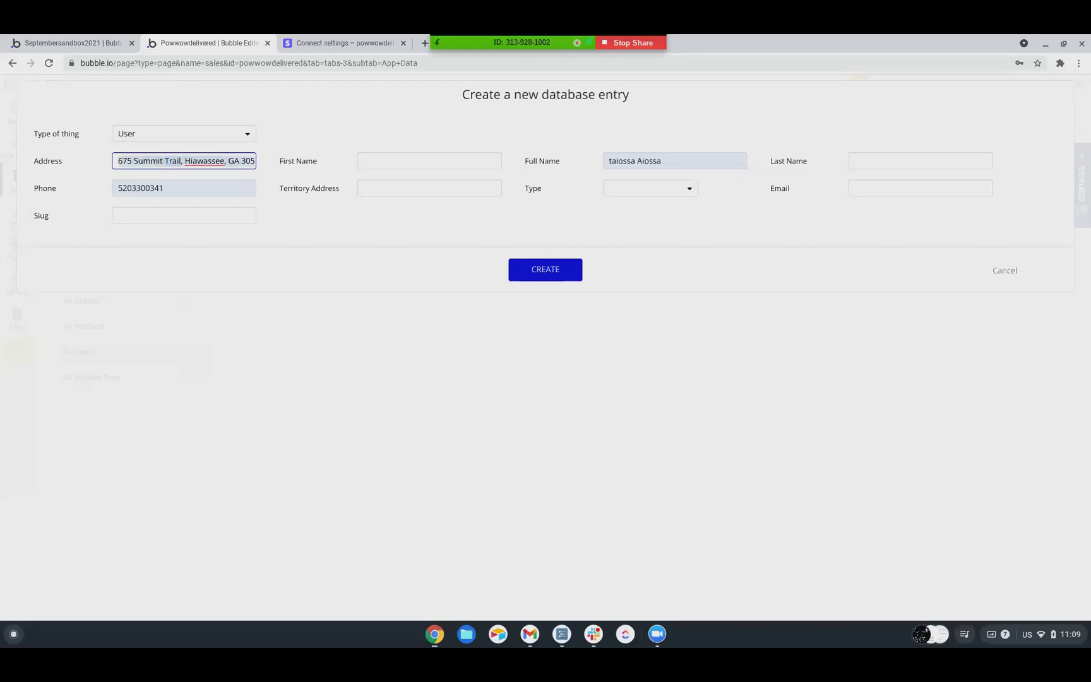
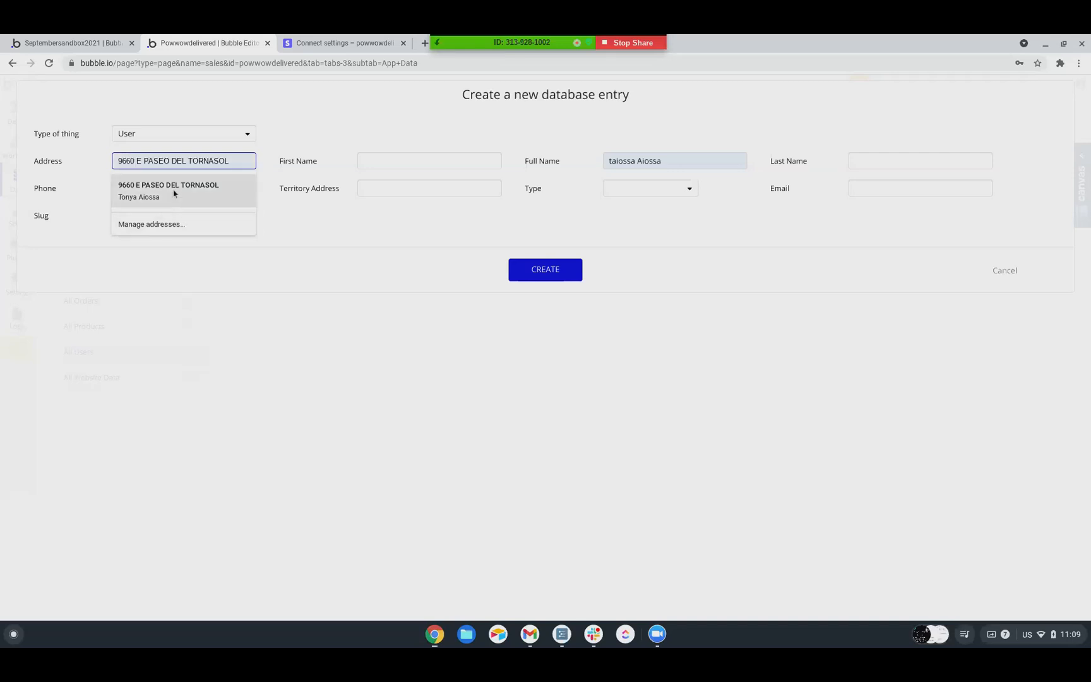
pyautogui.click(173, 192)
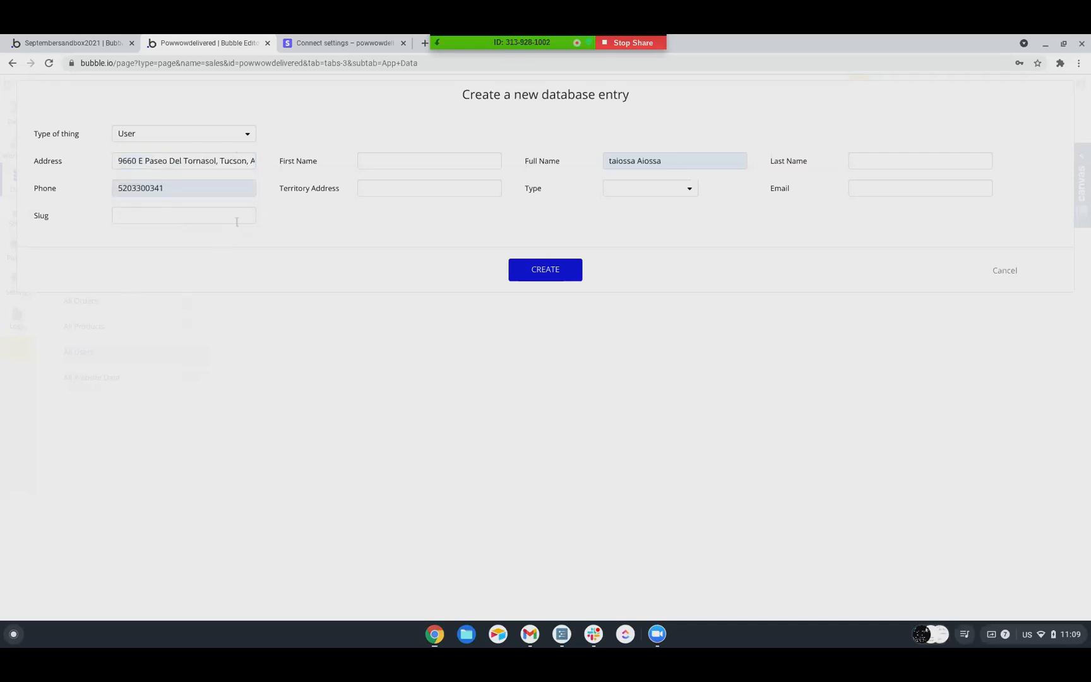
# Enter the new user's first name, full name and last name, leaving Territory Address empty
pyautogui.click(411, 165)
pyautogui.press('Tab')
pyautogui.write('A')
pyautogui.press('BackSpace')
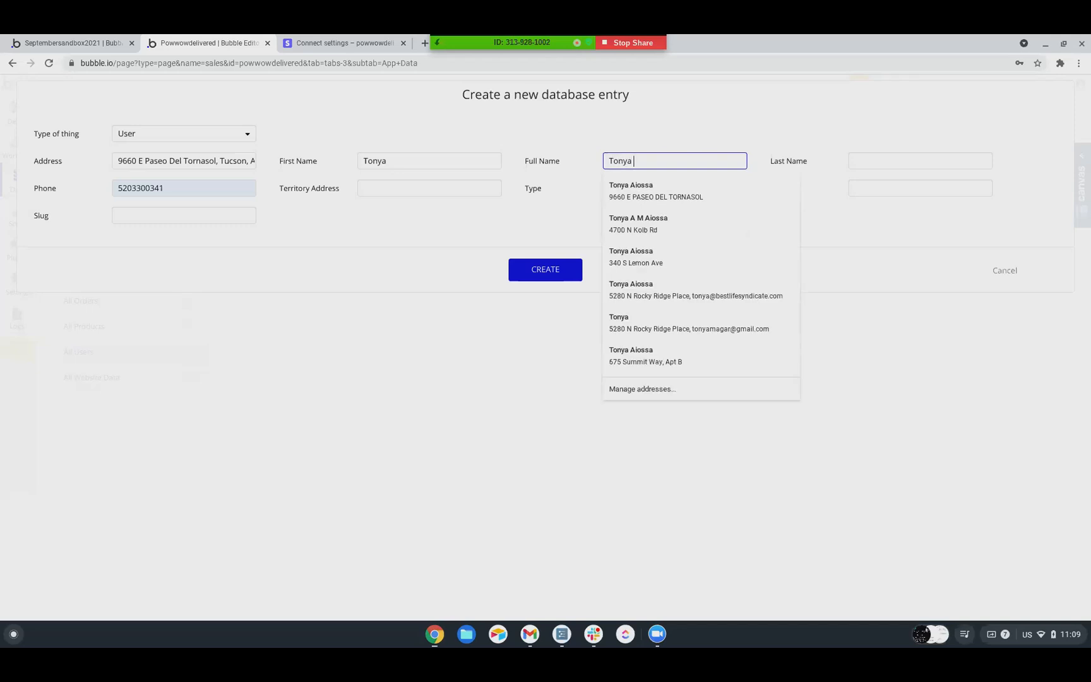
pyautogui.press('Tab')
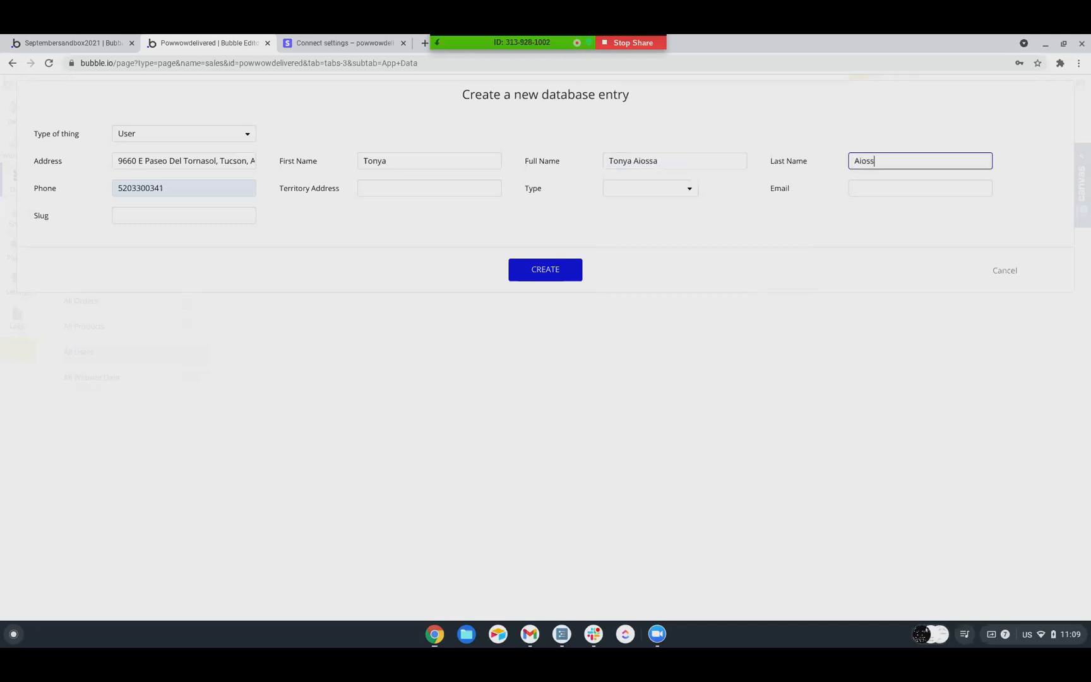
pyautogui.press('Tab')
pyautogui.press('Tab')
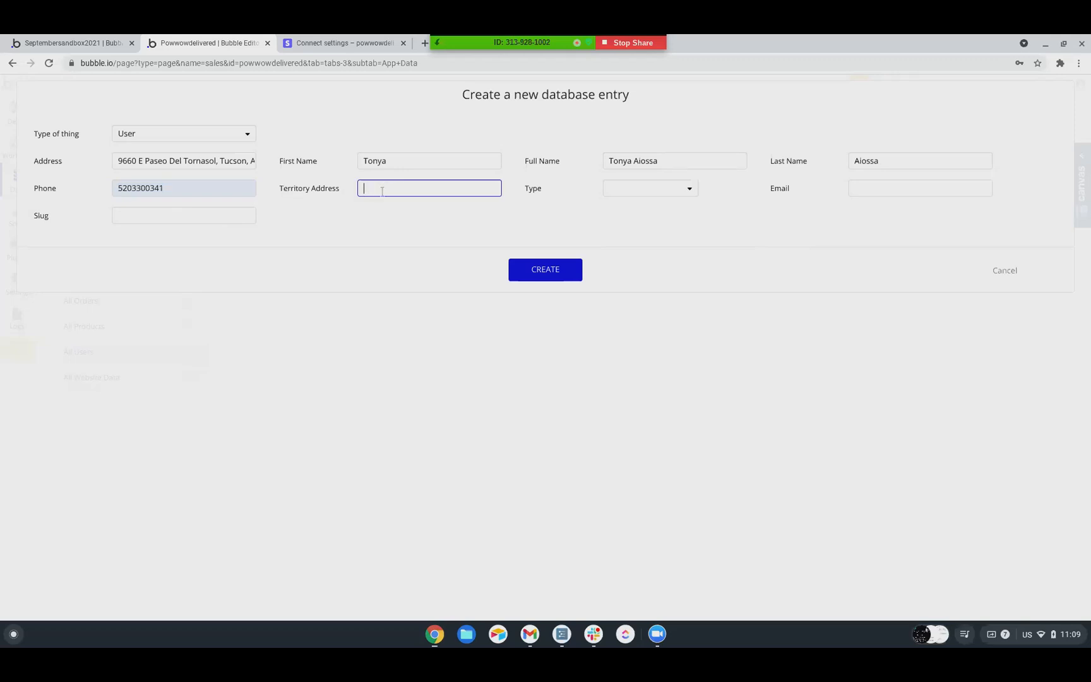
# Set the user's Type to Buyer, fill in the email address and create the database entry
pyautogui.click(614, 189)
pyautogui.click(624, 245)
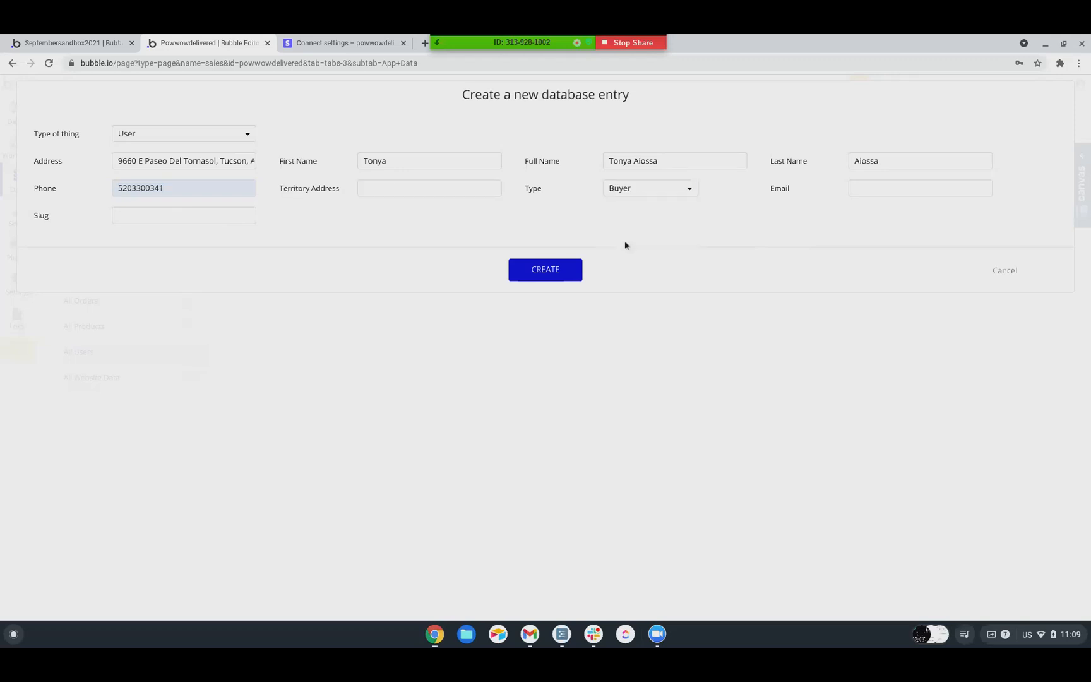
pyautogui.click(901, 187)
pyautogui.press('Tab')
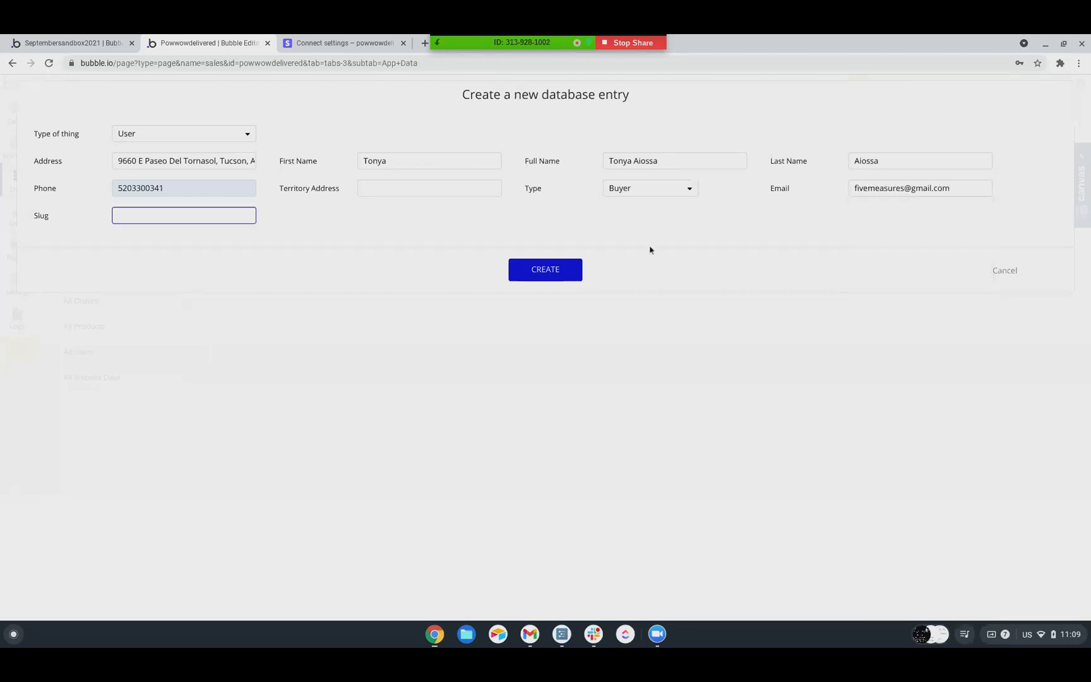
pyautogui.click(543, 273)
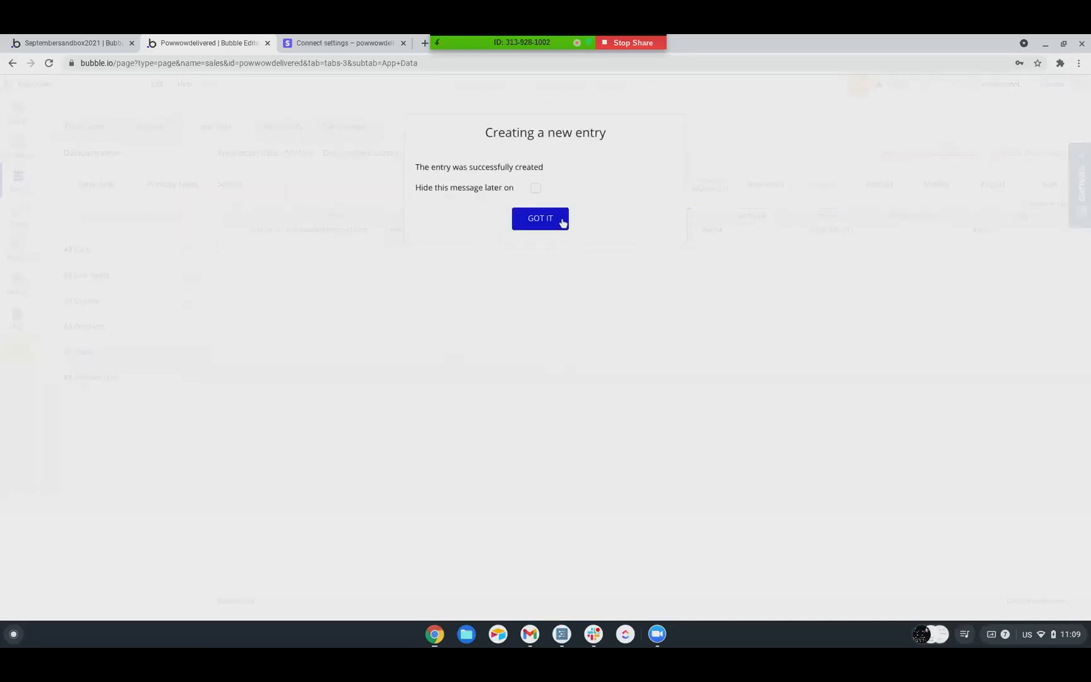
pyautogui.click(561, 221)
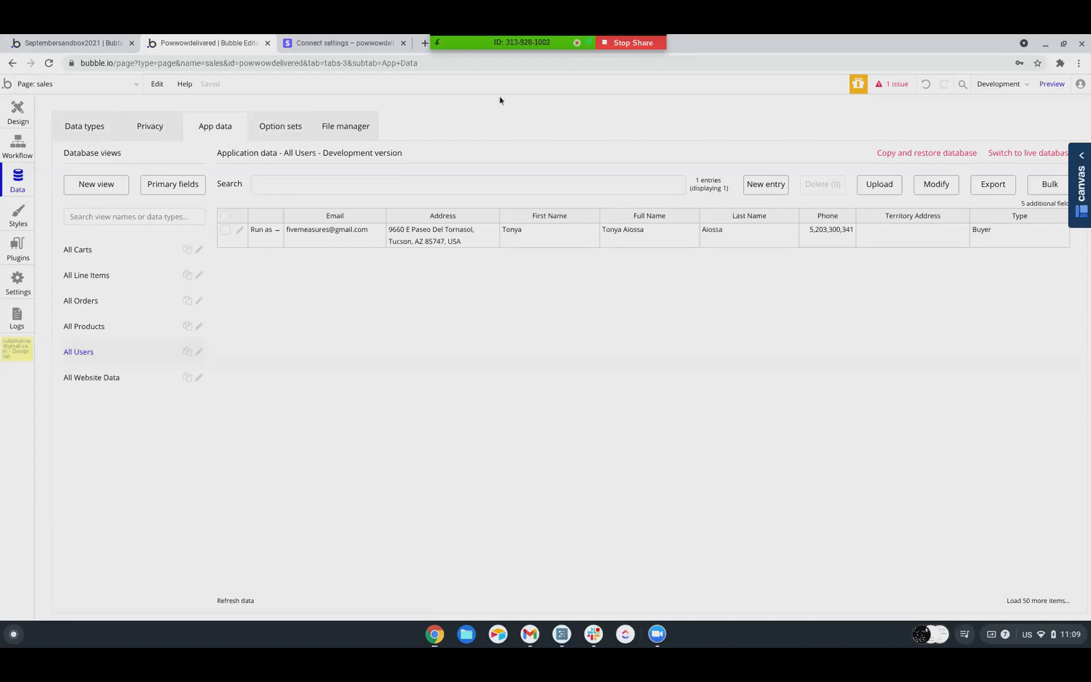
# Preview the sales page and sign in to the test version with the username and password
pyautogui.click(1049, 86)
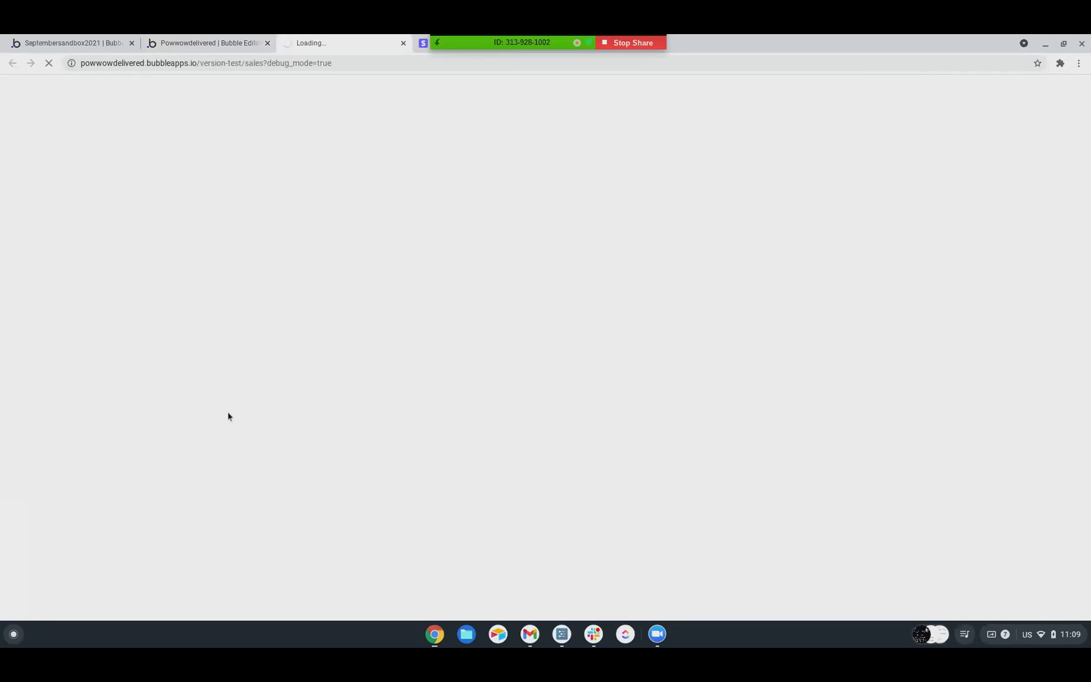
pyautogui.write('username')
pyautogui.press('Tab')
pyautogui.write('passwo')
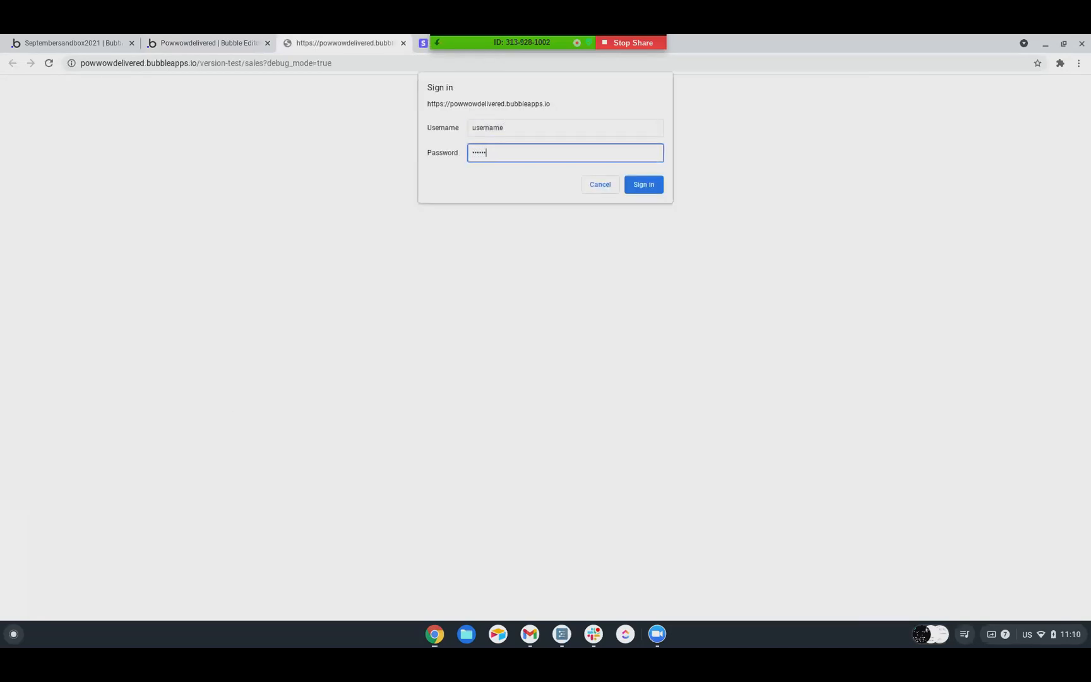
pyautogui.write('rd')
pyautogui.press('Return')
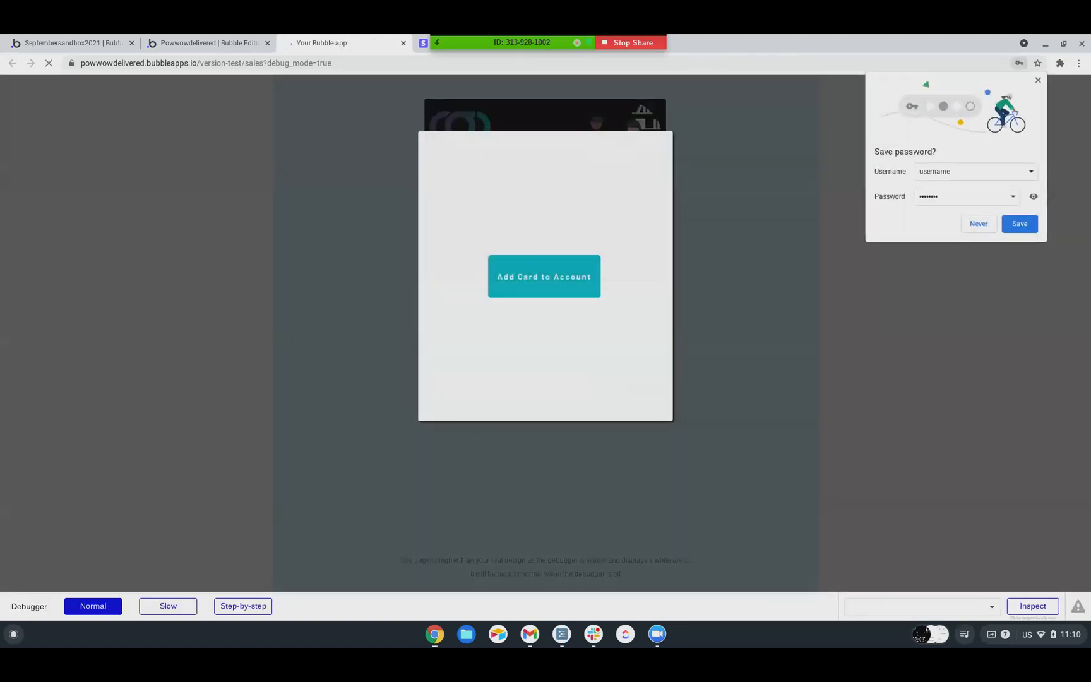
# Test Add Card to Account in the preview popup without a logged-in app user
pyautogui.click(558, 277)
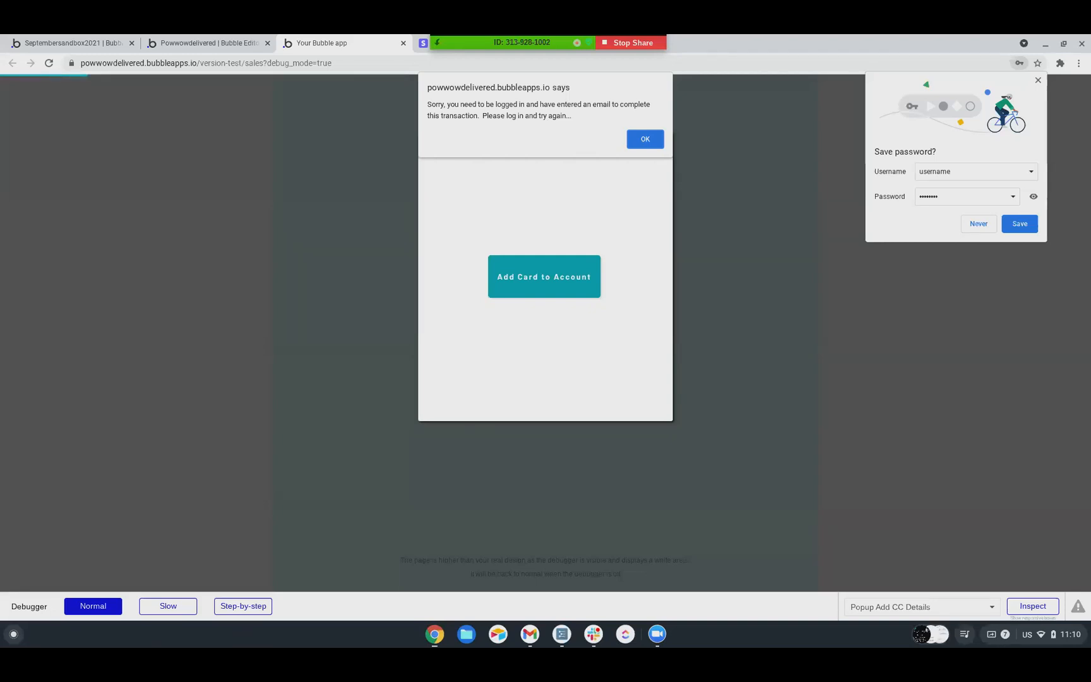
pyautogui.click(647, 140)
# Return to the editor's user data, run the app as the newly created buyer and start Add Card to Account
pyautogui.click(170, 38)
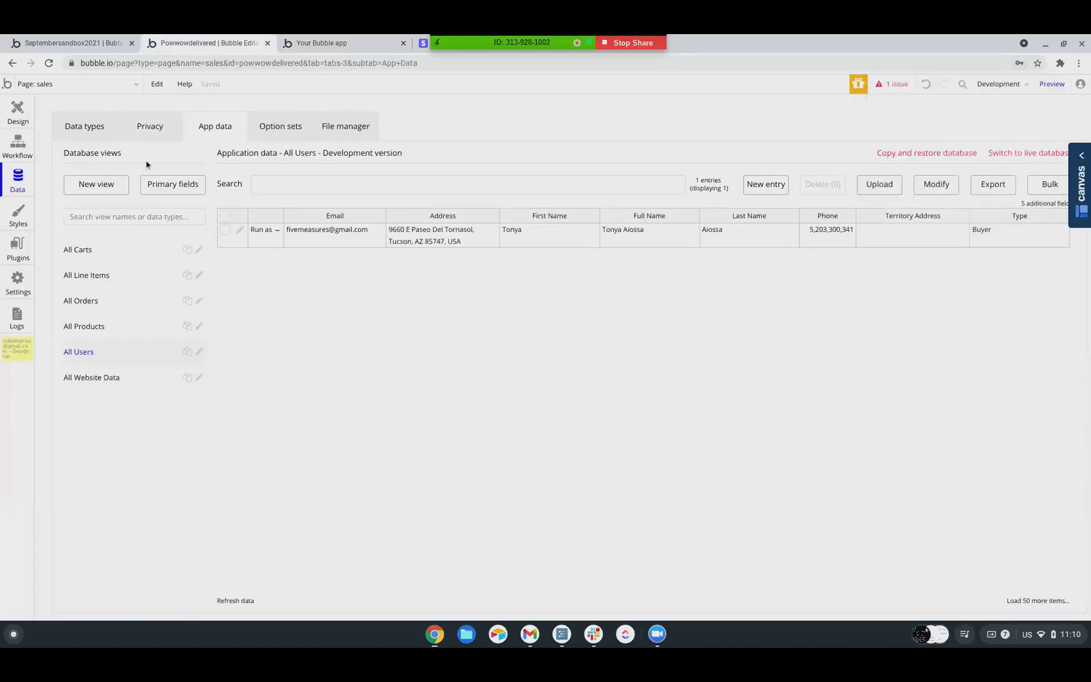
pyautogui.click(258, 229)
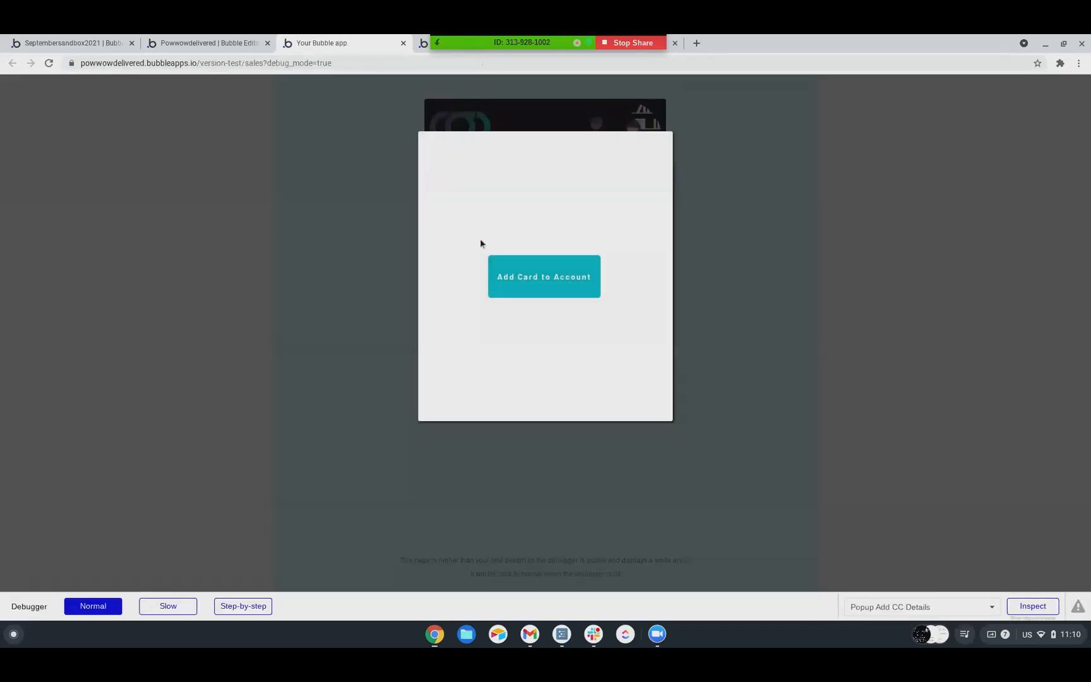
pyautogui.click(576, 287)
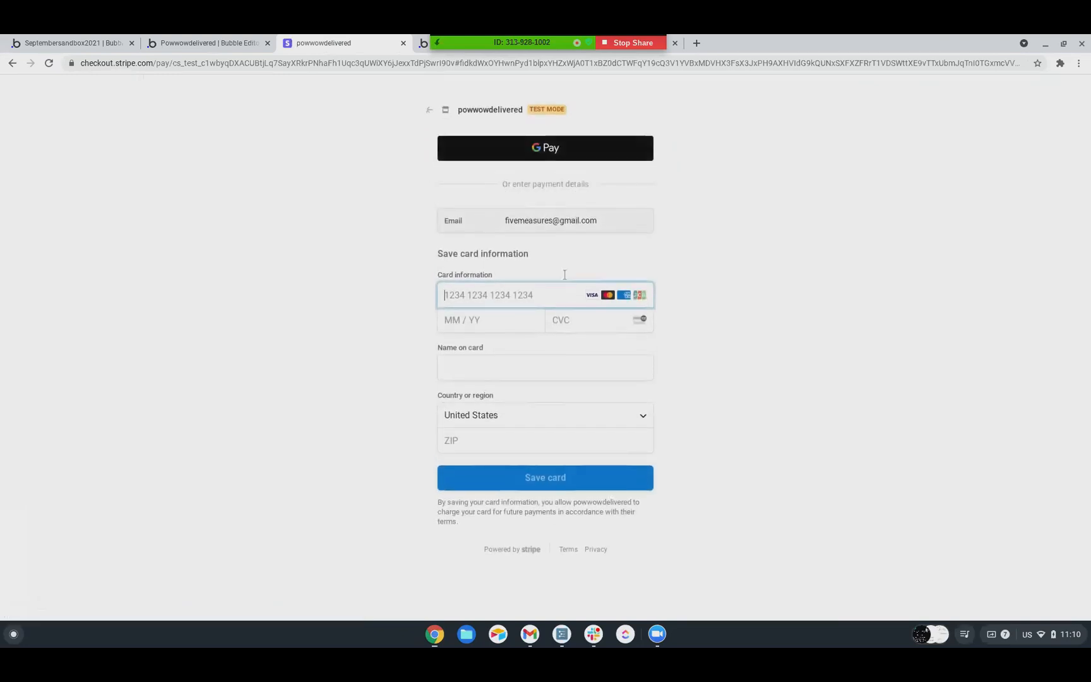
# Enter the test card number, expiry date and CVC on the Stripe save-card form
pyautogui.write('424')
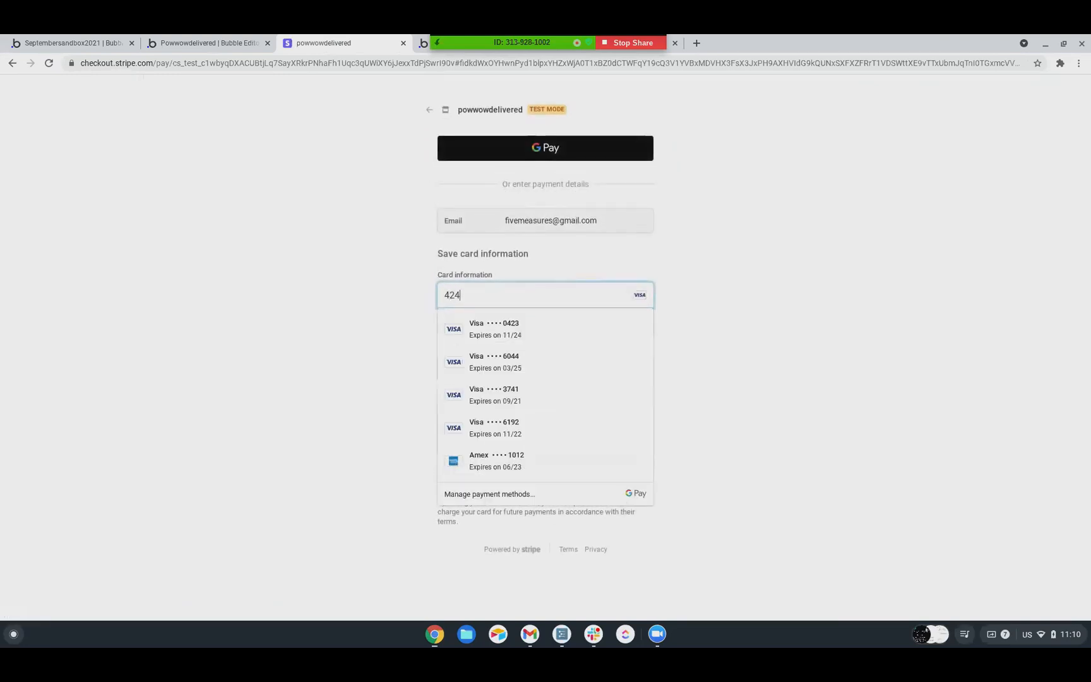
pyautogui.write('2 4242 4242 4242')
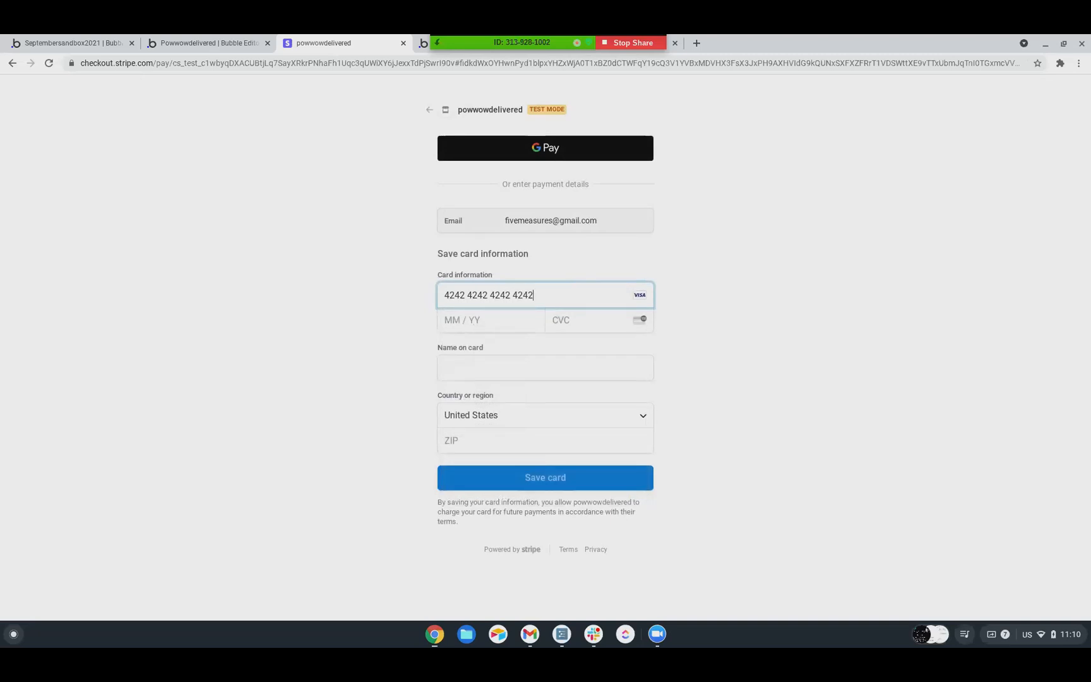
pyautogui.click(461, 319)
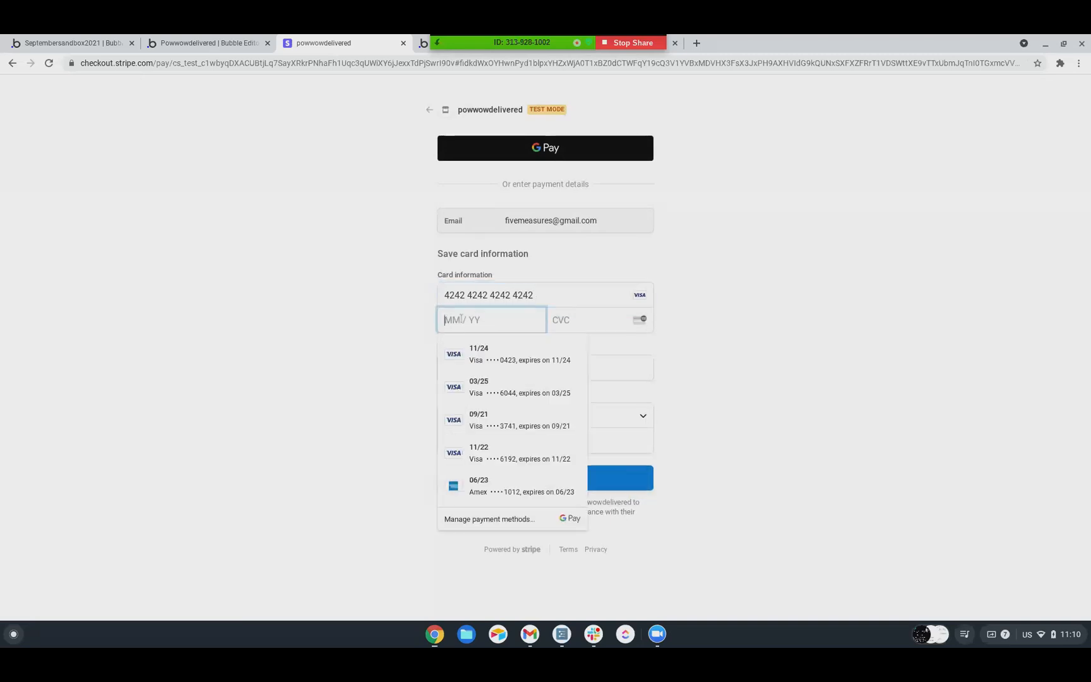
pyautogui.write('1')
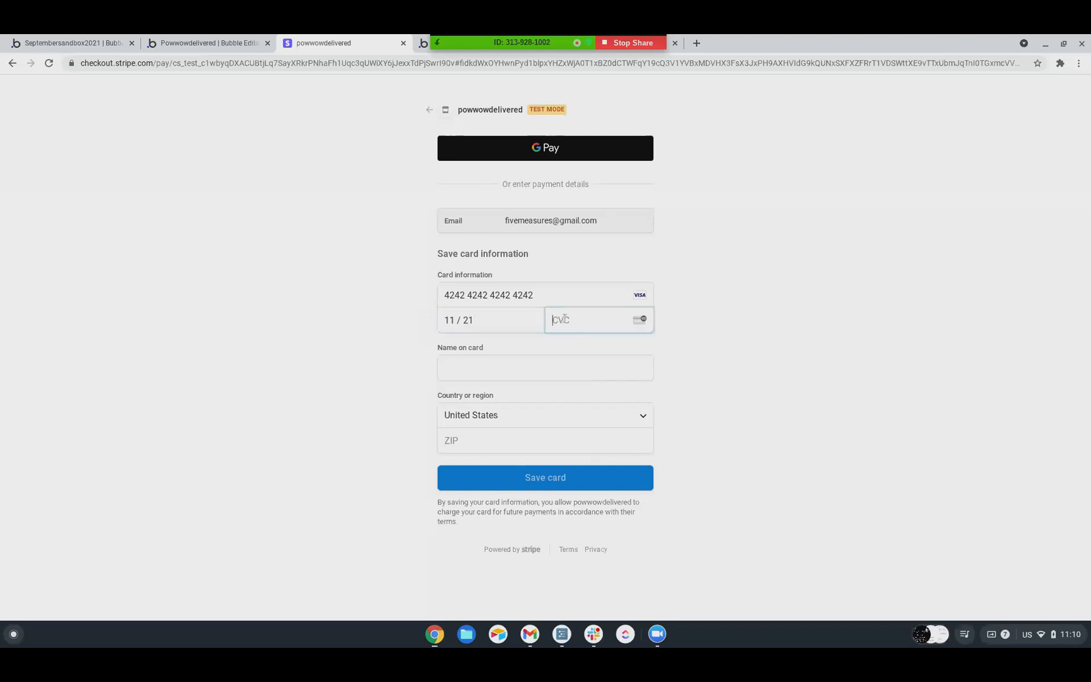
pyautogui.write('121424')
# Fill in the name on card and ZIP code, save the card and dismiss the confirmation message
pyautogui.click(480, 369)
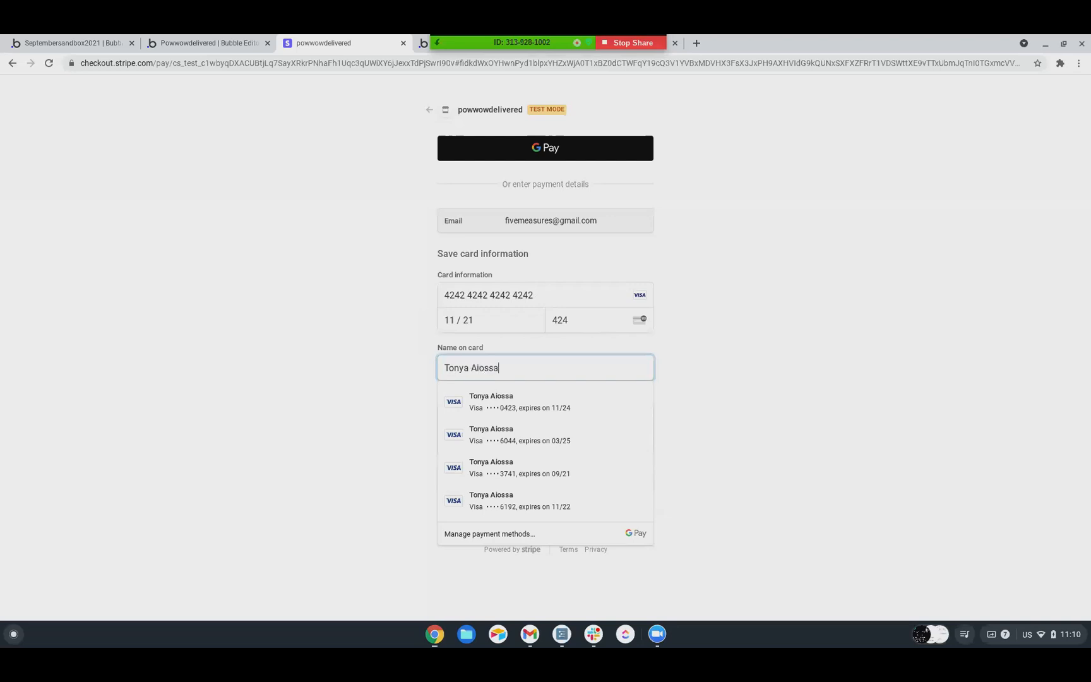
pyautogui.press('Tab')
pyautogui.click(475, 444)
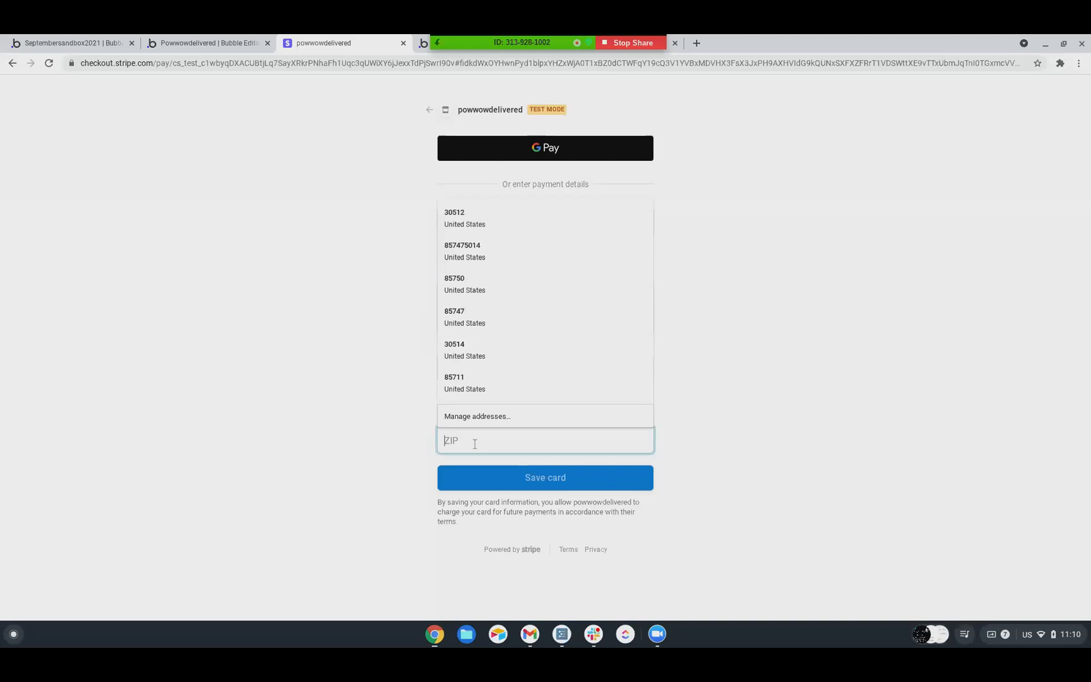
pyautogui.write('85747')
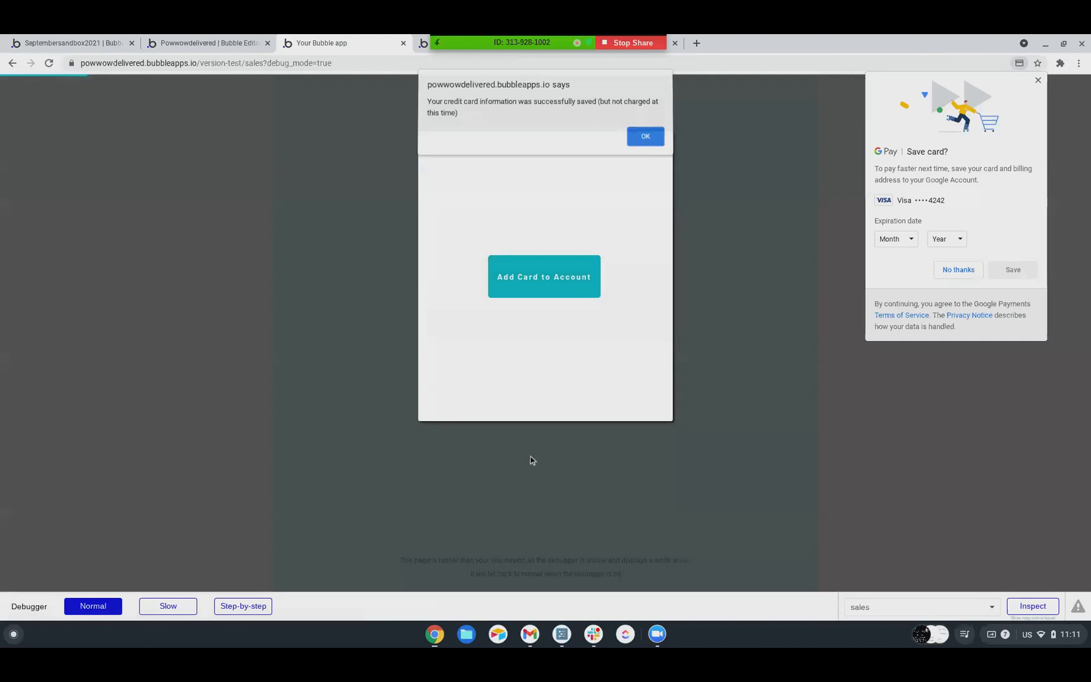
pyautogui.click(652, 144)
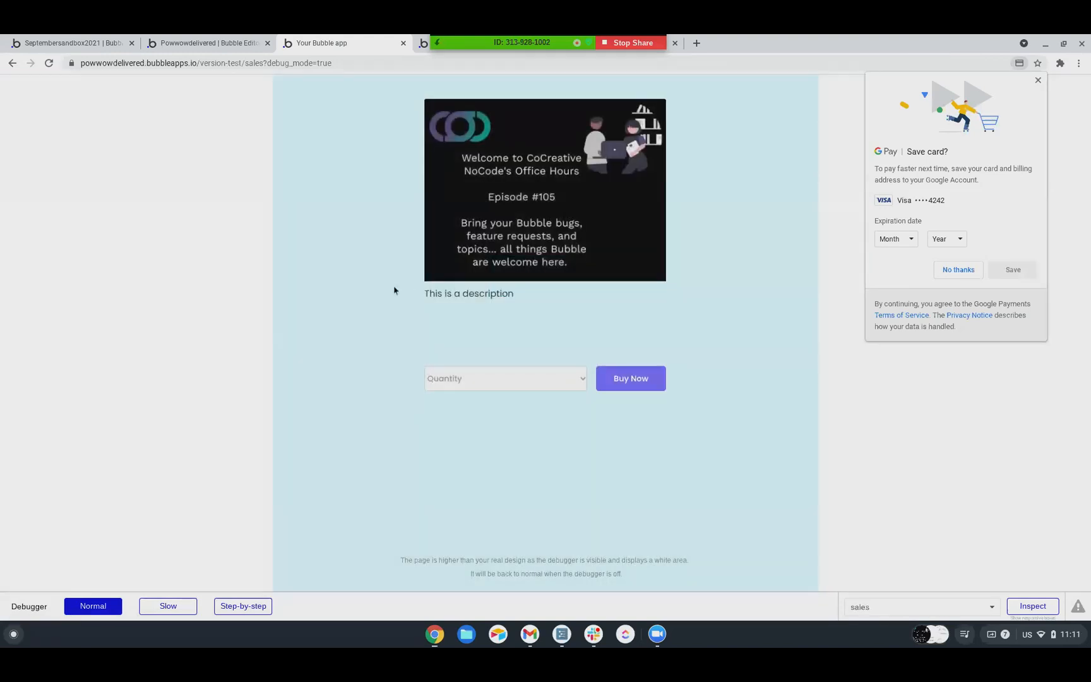
# Test buying the product with a quantity of 1 and dismiss the resulting alert
pyautogui.click(453, 385)
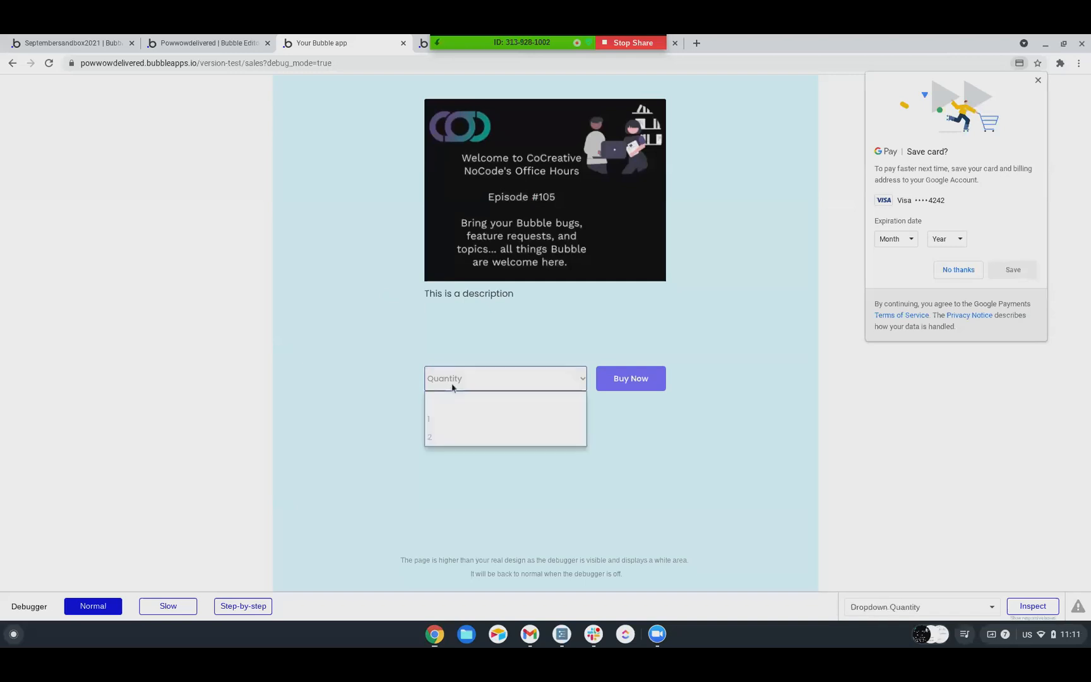
pyautogui.click(436, 419)
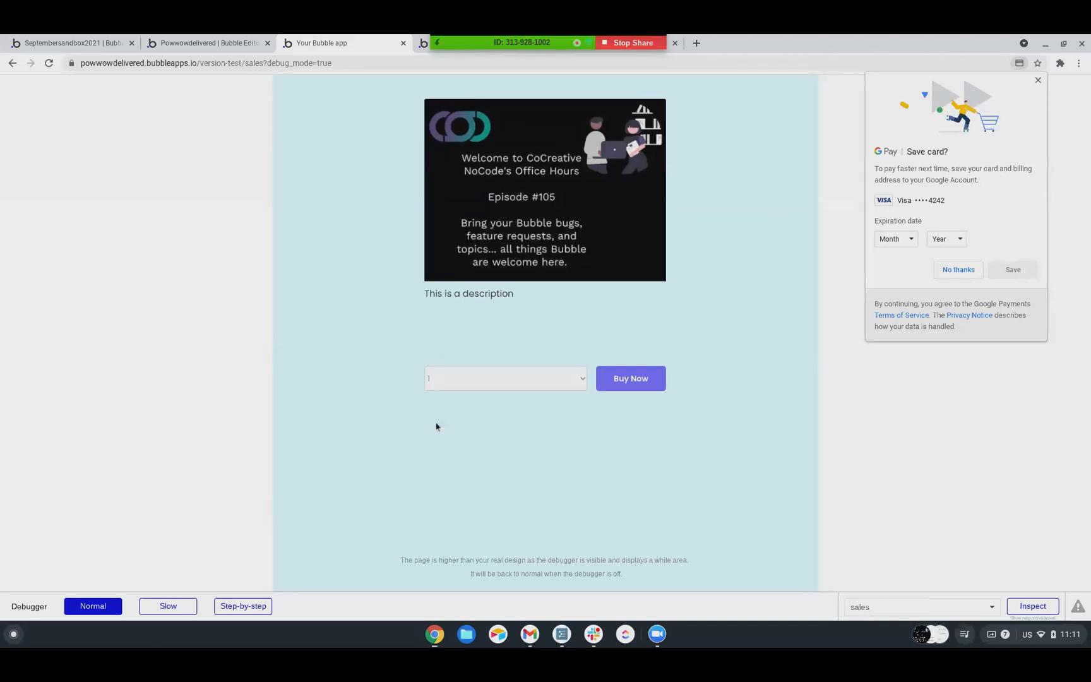
pyautogui.click(622, 376)
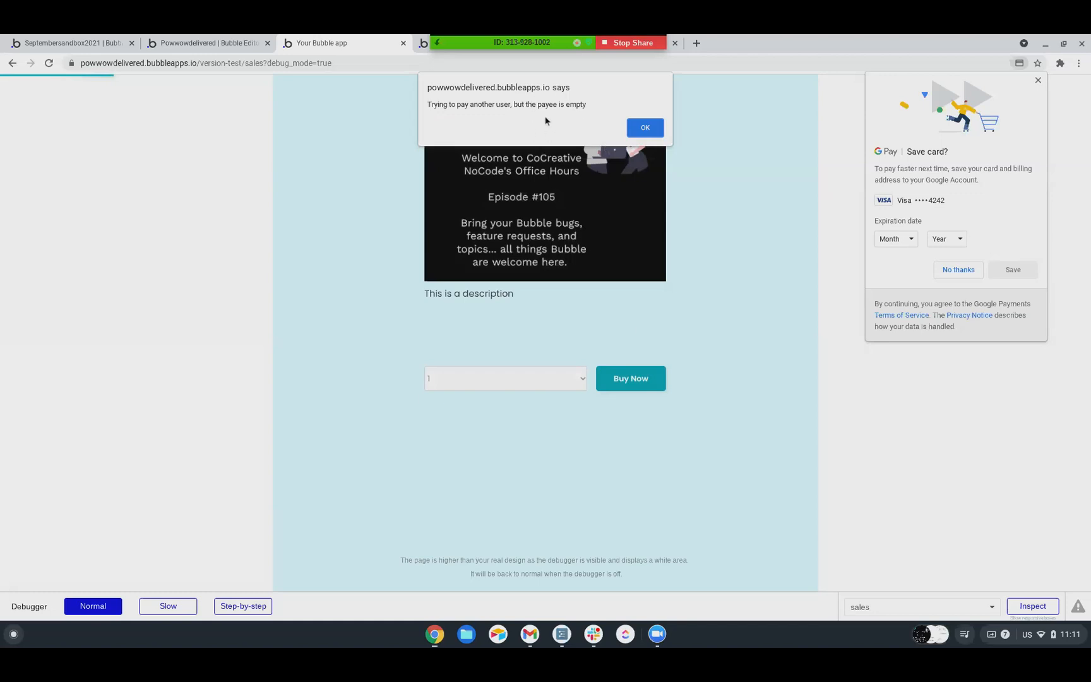
pyautogui.click(643, 128)
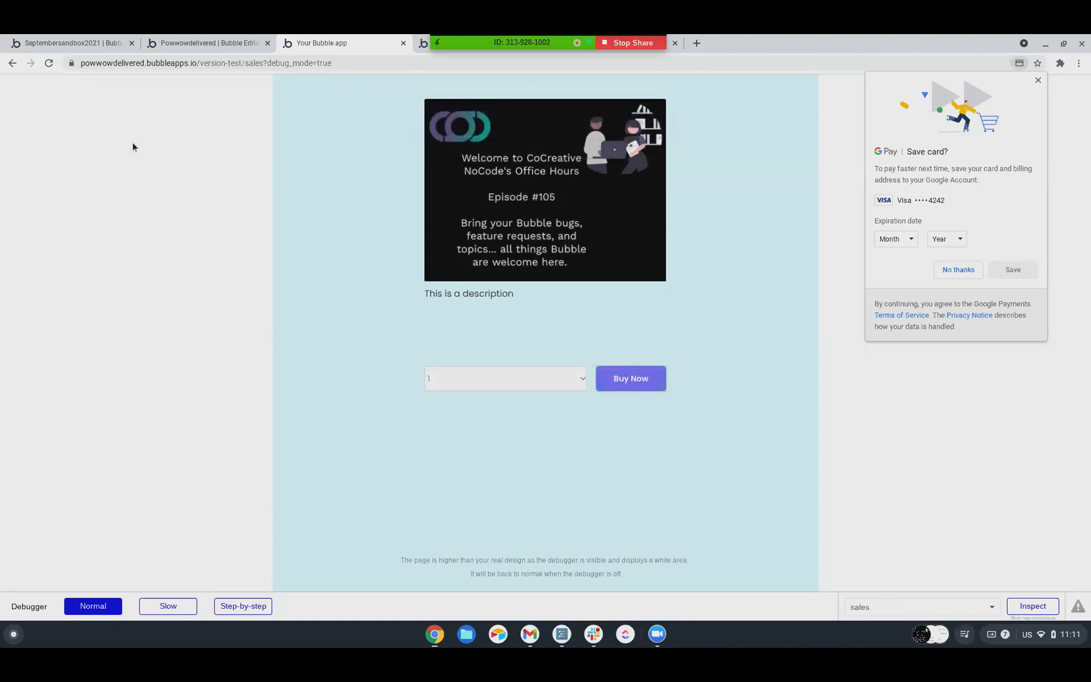
# Return to the editor's All Users data, start a new User entry and fill in its street address
pyautogui.click(183, 43)
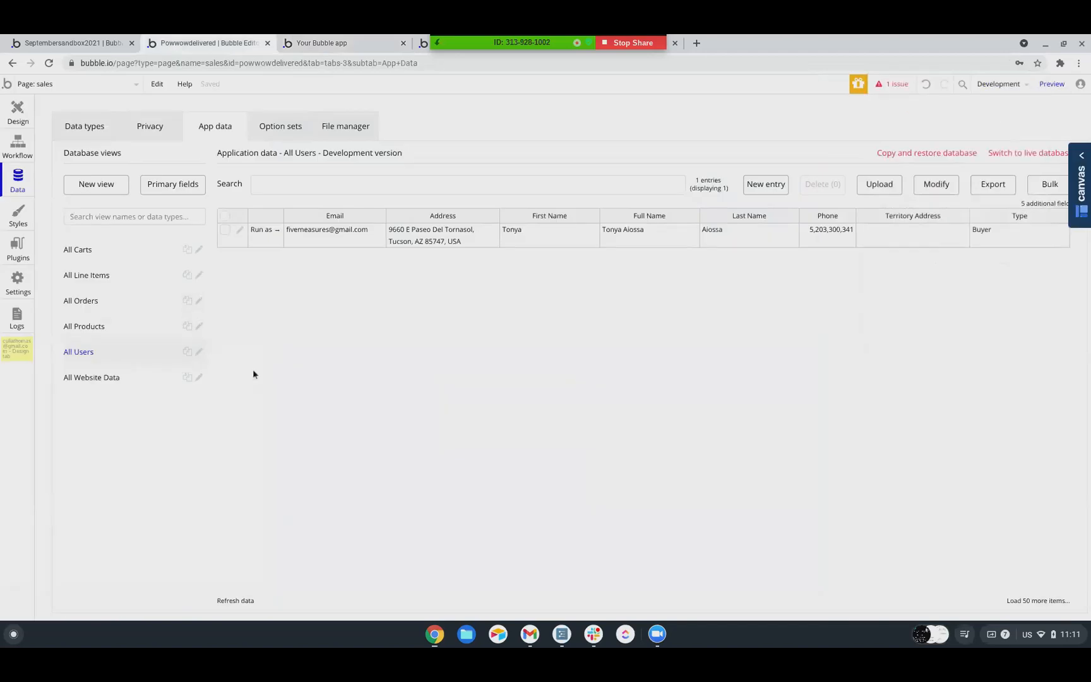
pyautogui.click(763, 187)
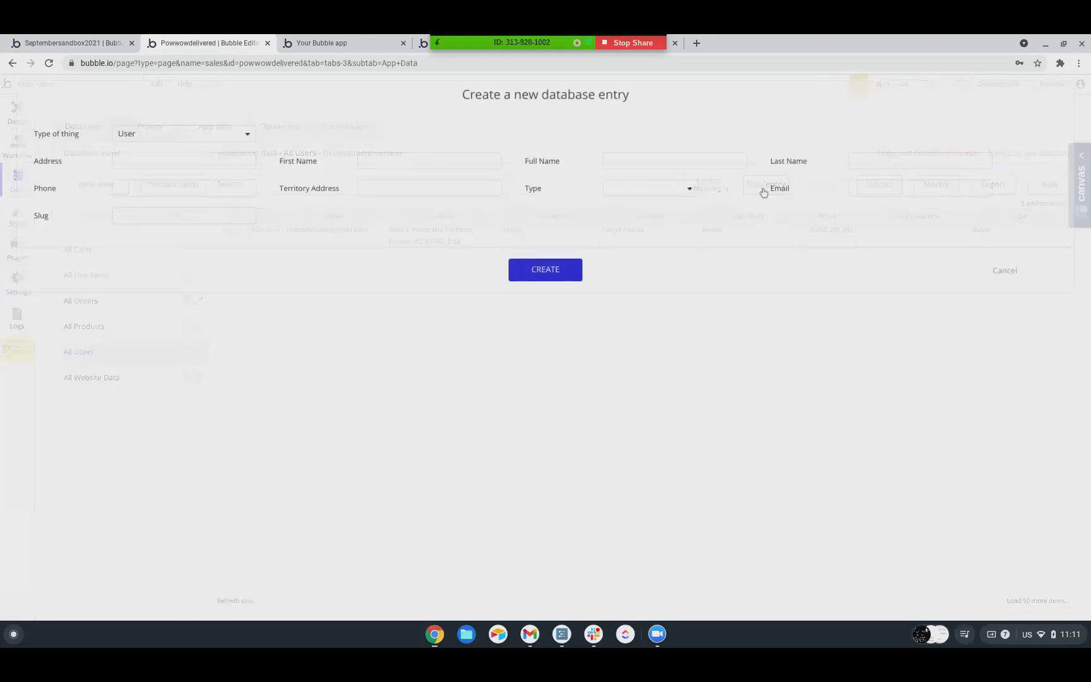
pyautogui.click(127, 159)
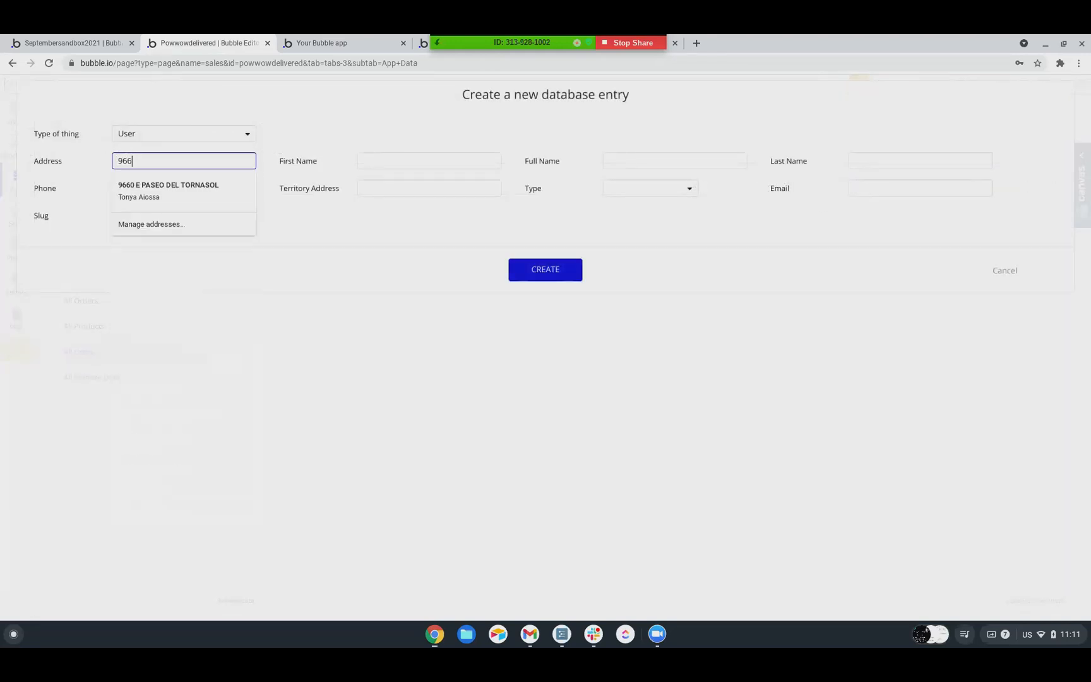
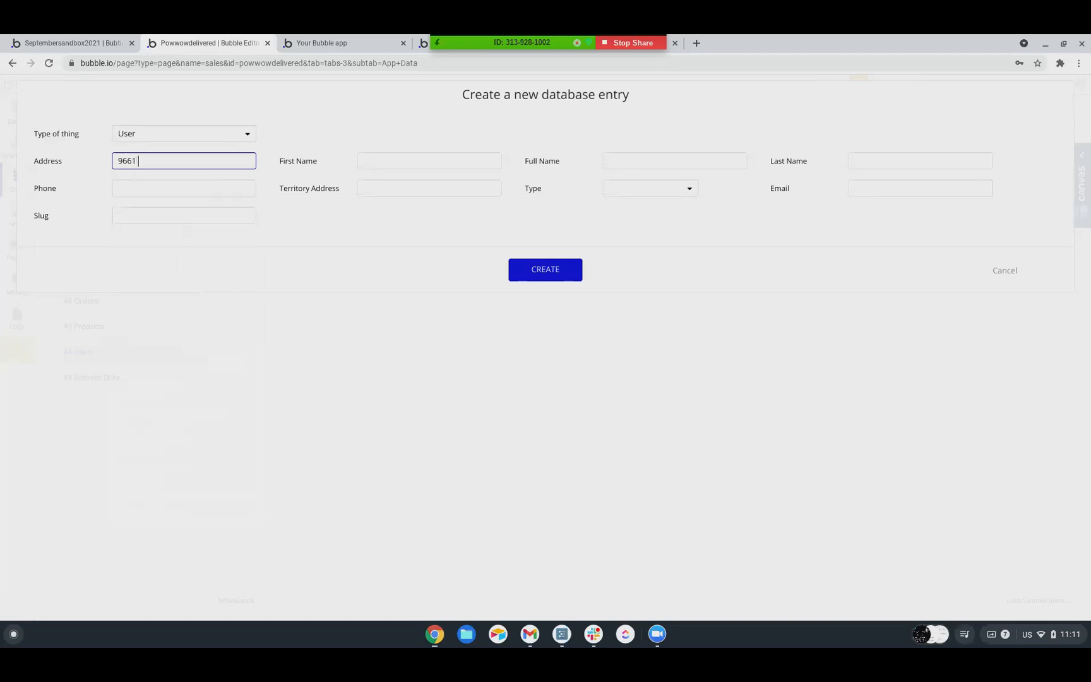
pyautogui.press('Tab')
# Enter the person's name in both the First Name and Full Name fields of the new user
pyautogui.write("Tonya's Neighbor")
pyautogui.press('Tab')
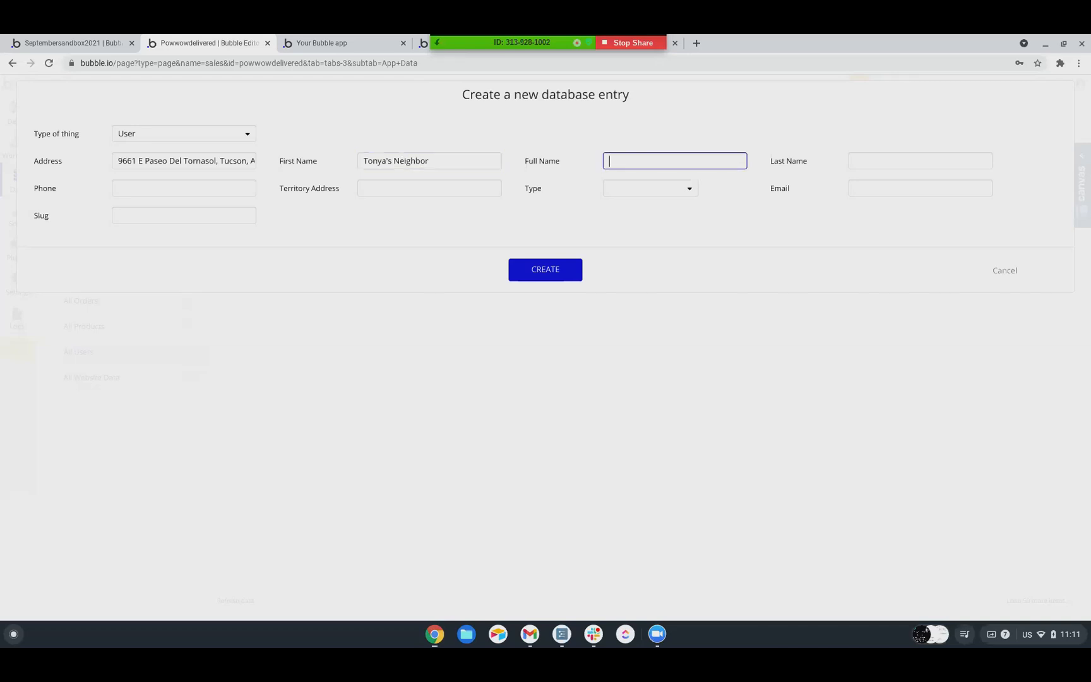
pyautogui.write("Tonya's Nam")
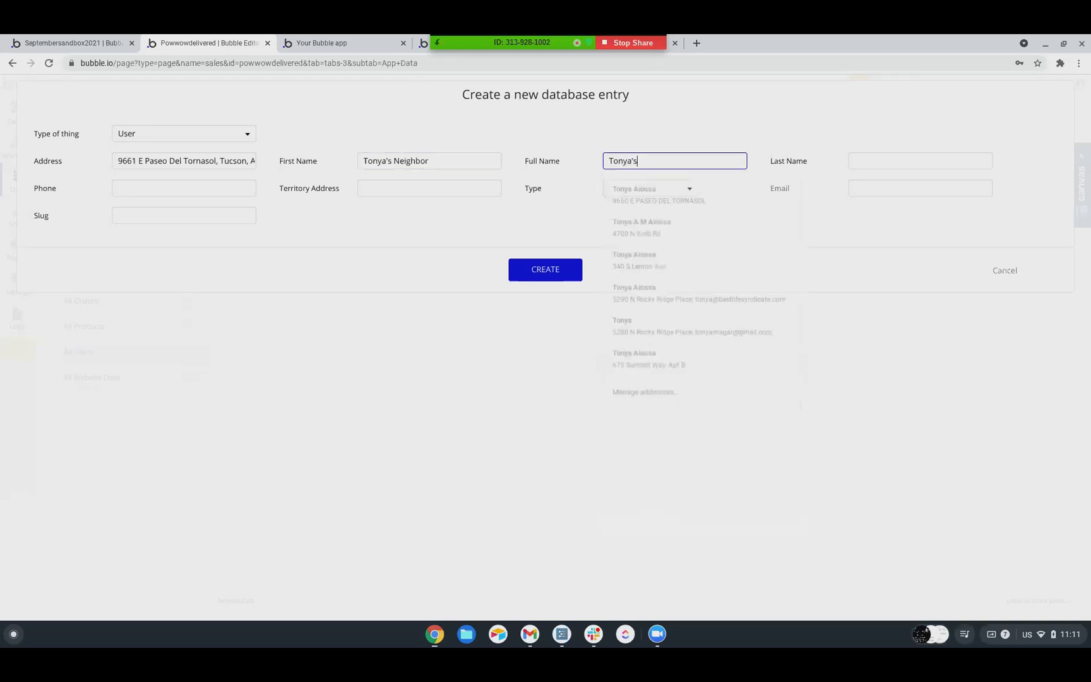
pyautogui.press('BackSpace')
pyautogui.press('BackSpace')
pyautogui.write('eighbor')
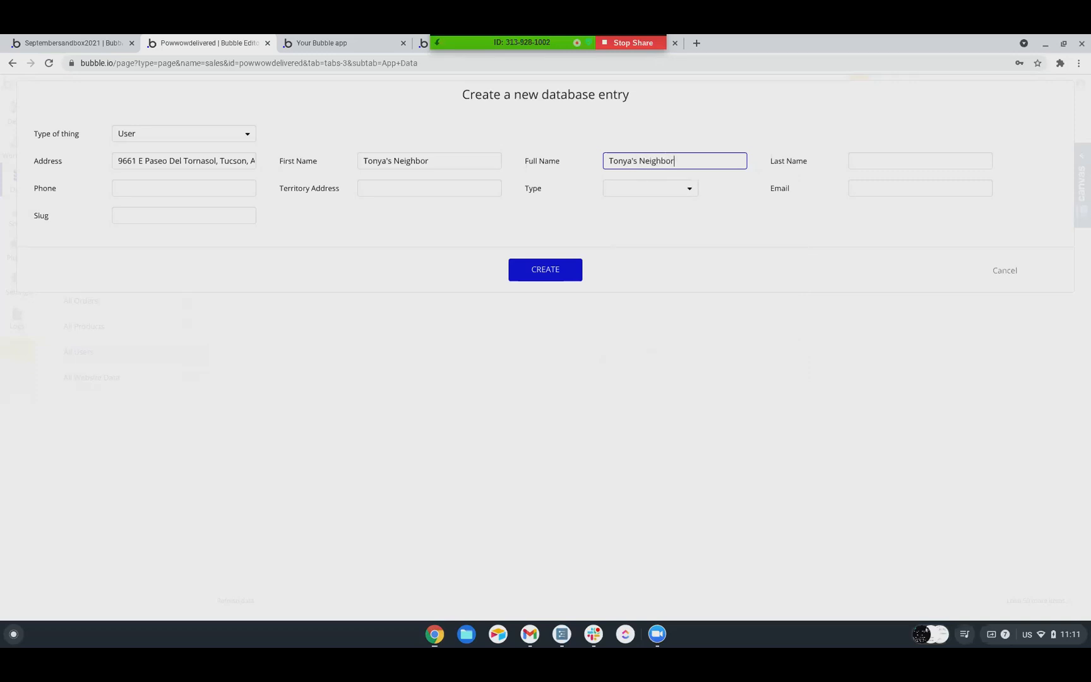
# Remove the apostrophe from the new user's First Name and Full Name
pyautogui.click(389, 162)
pyautogui.press('BackSpace')
pyautogui.click(633, 162)
pyautogui.press('BackSpace')
pyautogui.click(747, 126)
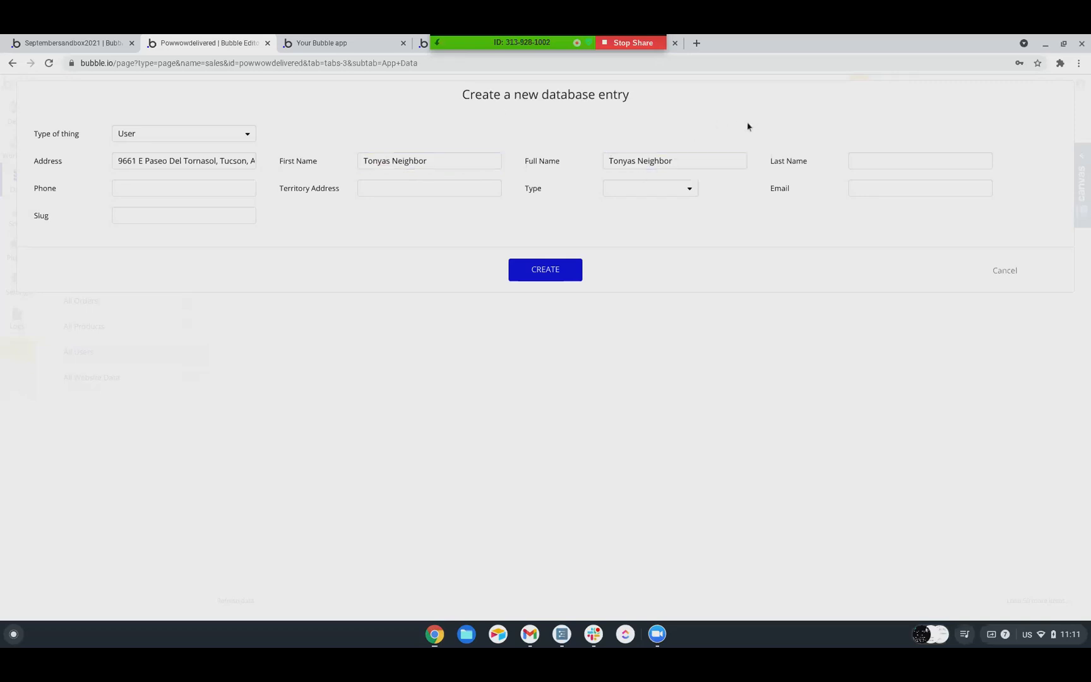
# Delete the surname from First Name and enter it in the Last Name field instead
pyautogui.click(896, 160)
pyautogui.moveTo(435, 159); pyautogui.dragTo(397, 152)
pyautogui.press('BackSpace')
pyautogui.click(919, 161)
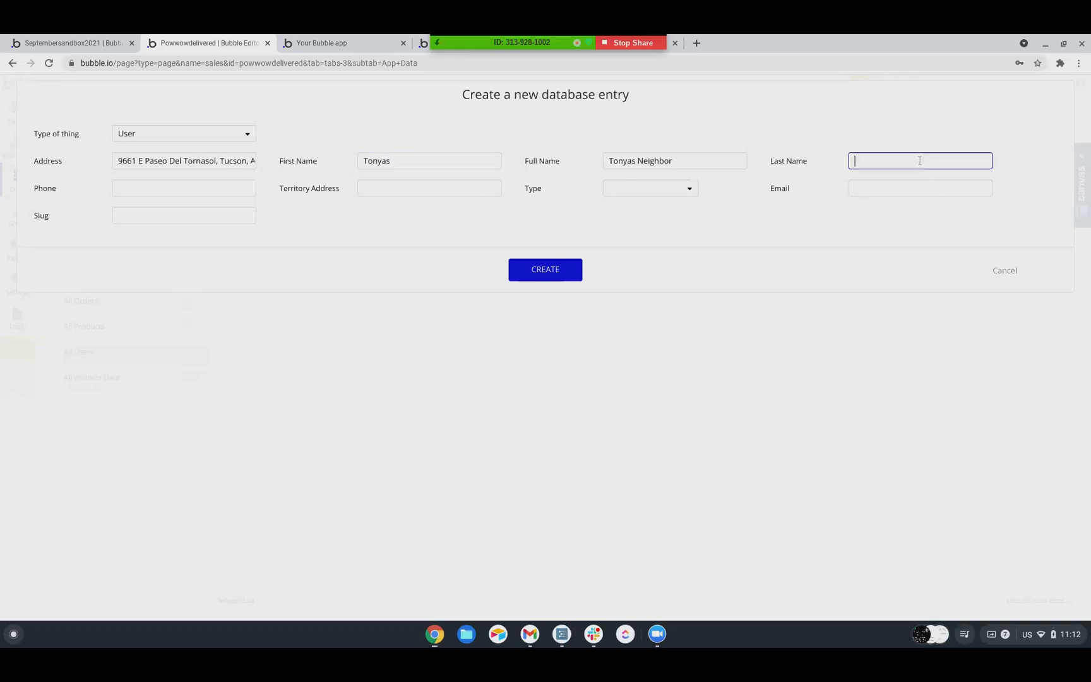
pyautogui.write('Neibh')
pyautogui.press('BackSpace')
pyautogui.write('ghbor')
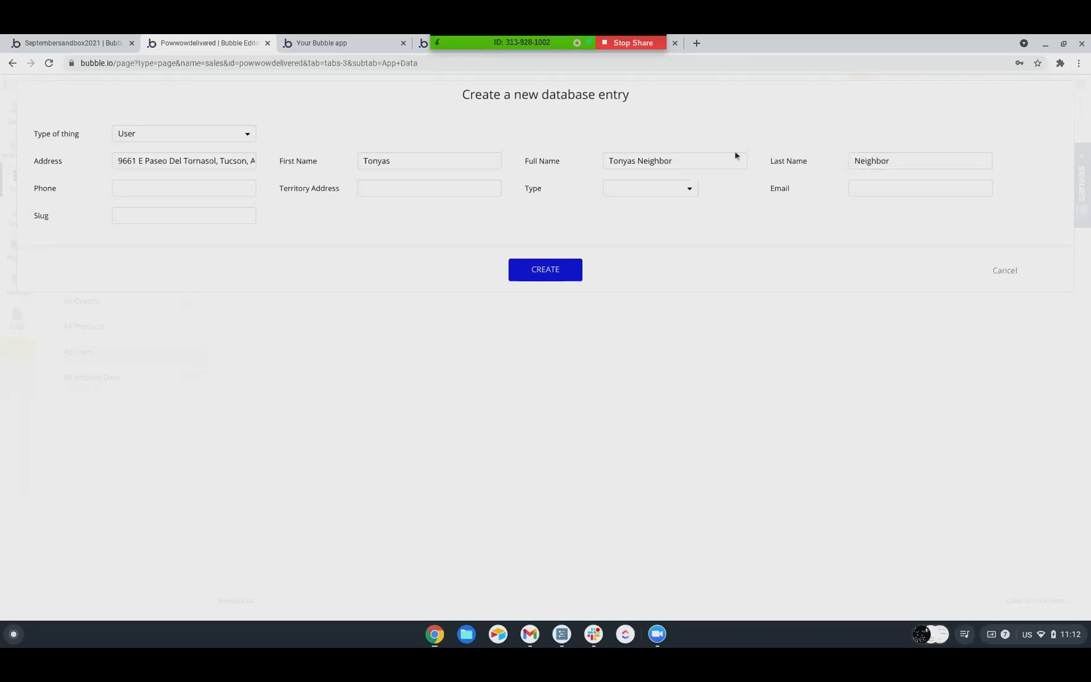
# Fill in the new user's phone number
pyautogui.click(139, 187)
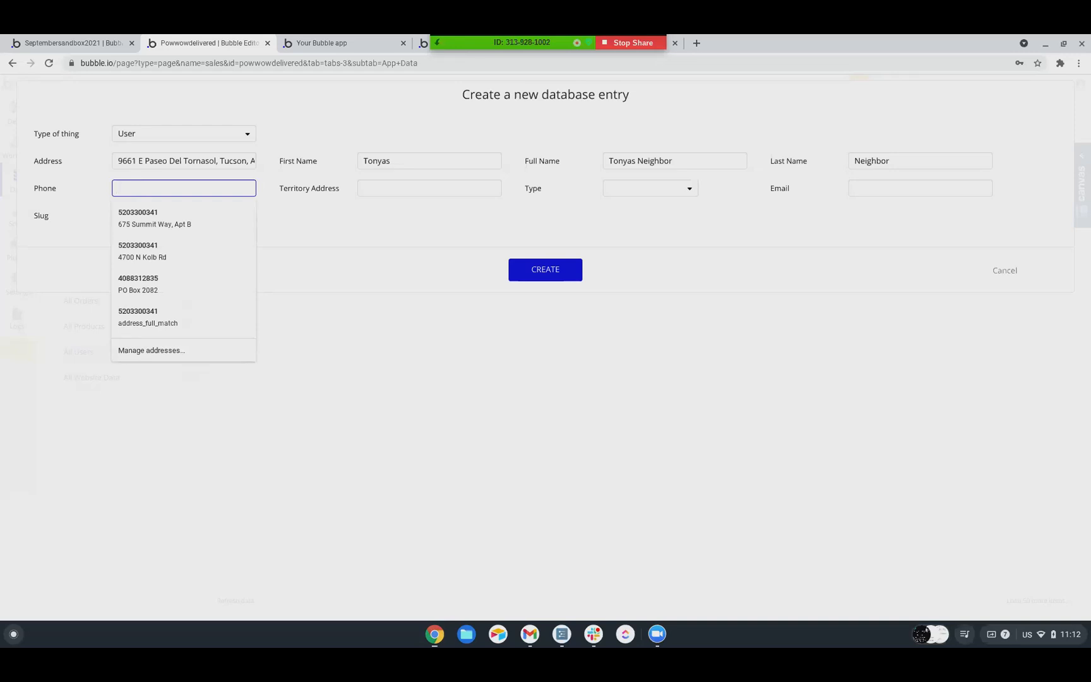
pyautogui.write('5555555555')
pyautogui.press('Tab')
# Fill in the new user's Territory Address with the same street address as the Address field
pyautogui.write('`')
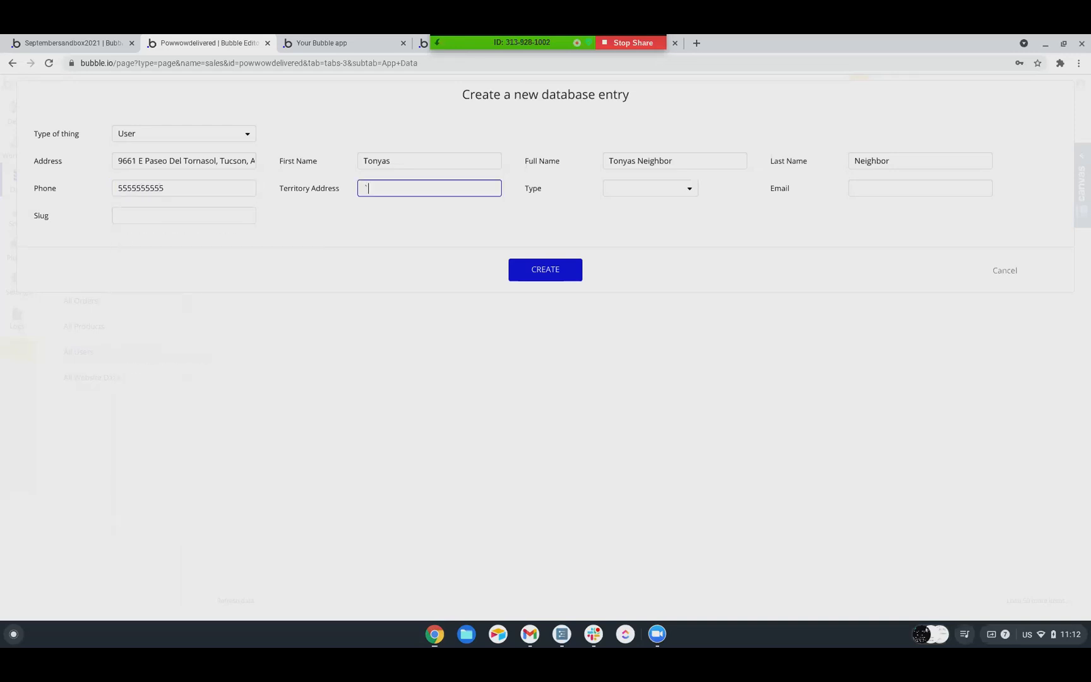
pyautogui.click(131, 188)
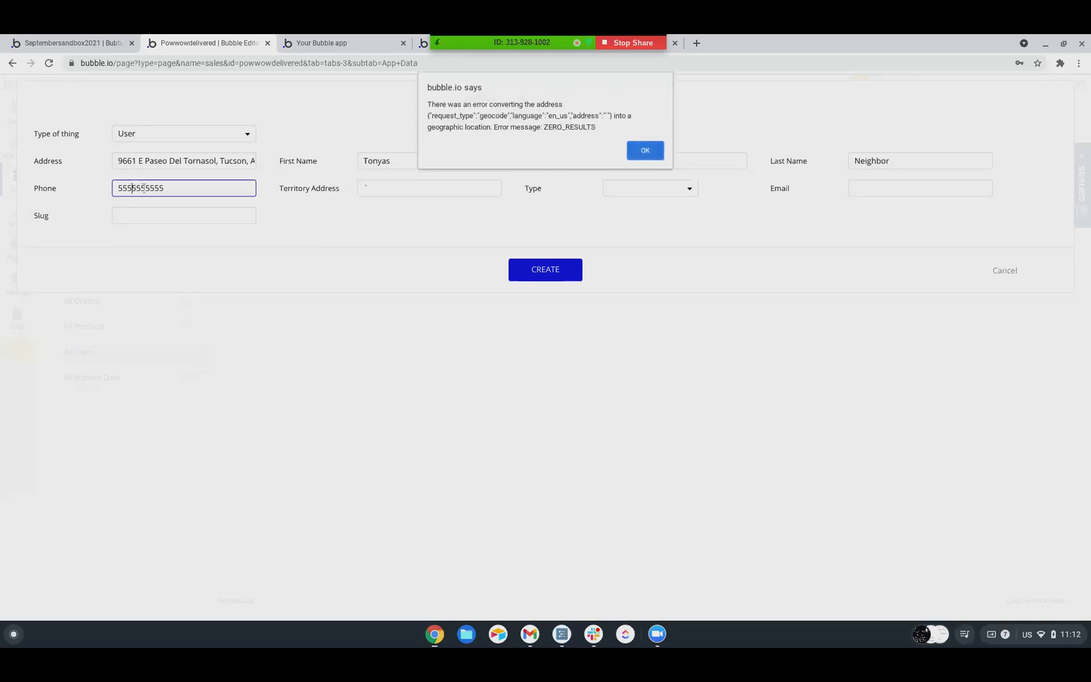
pyautogui.click(639, 150)
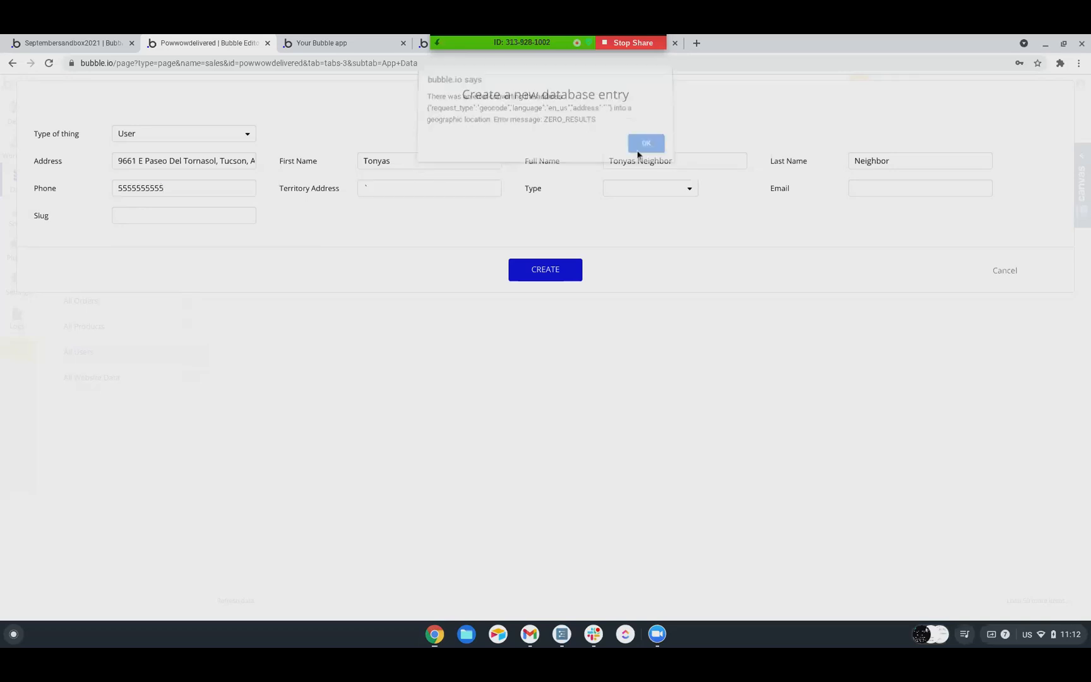
pyautogui.click(366, 186)
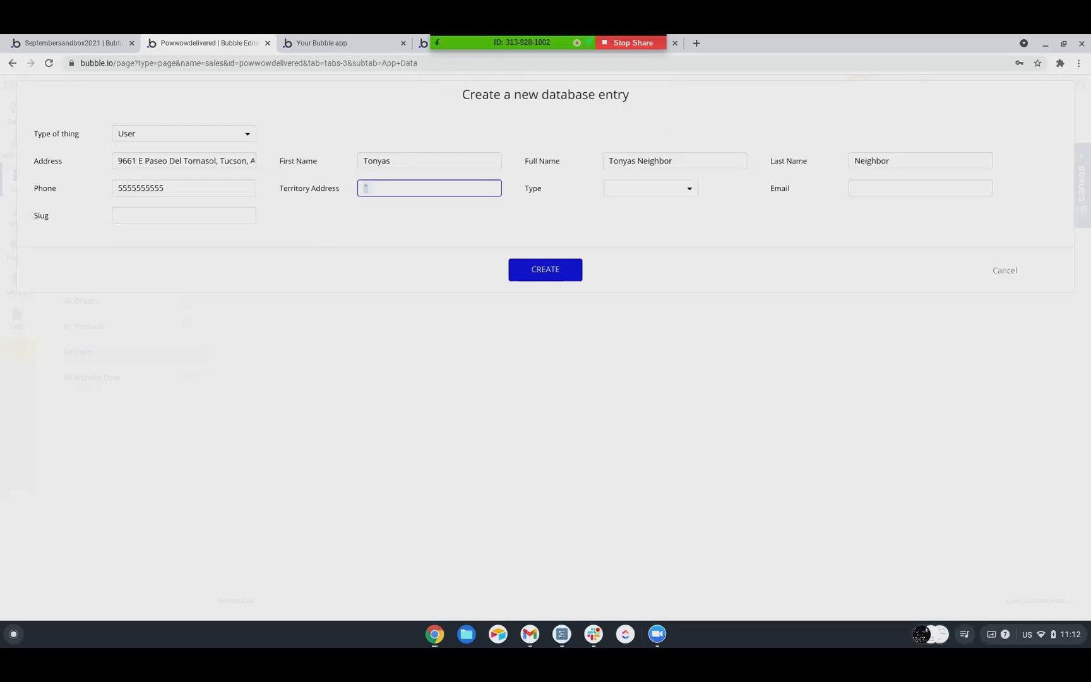
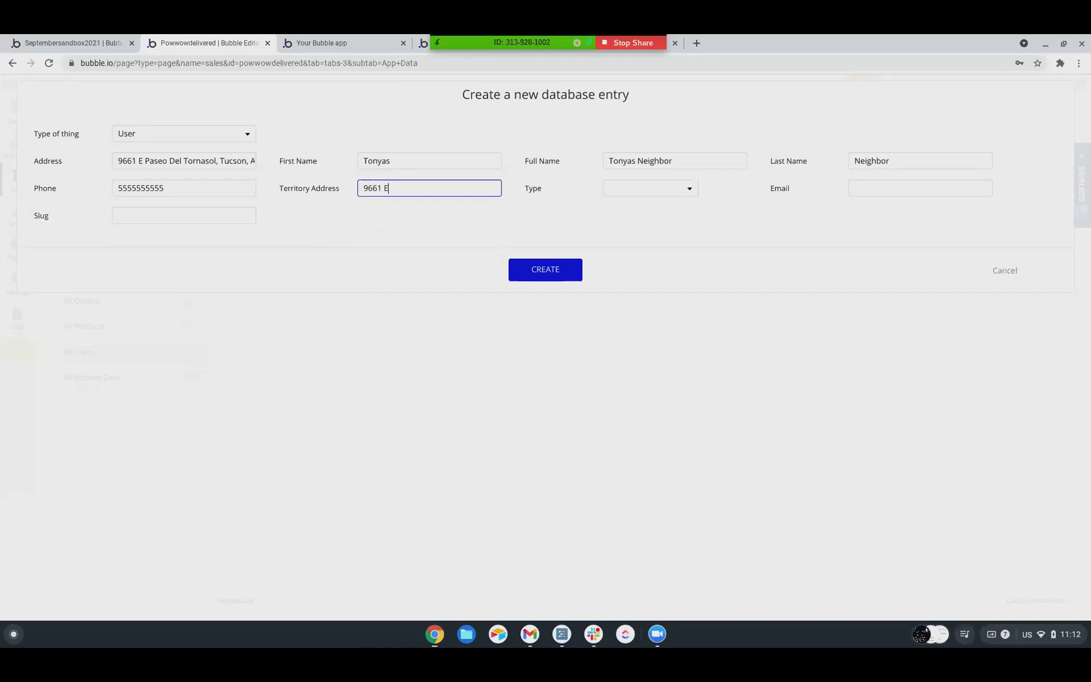
pyautogui.press('Tab')
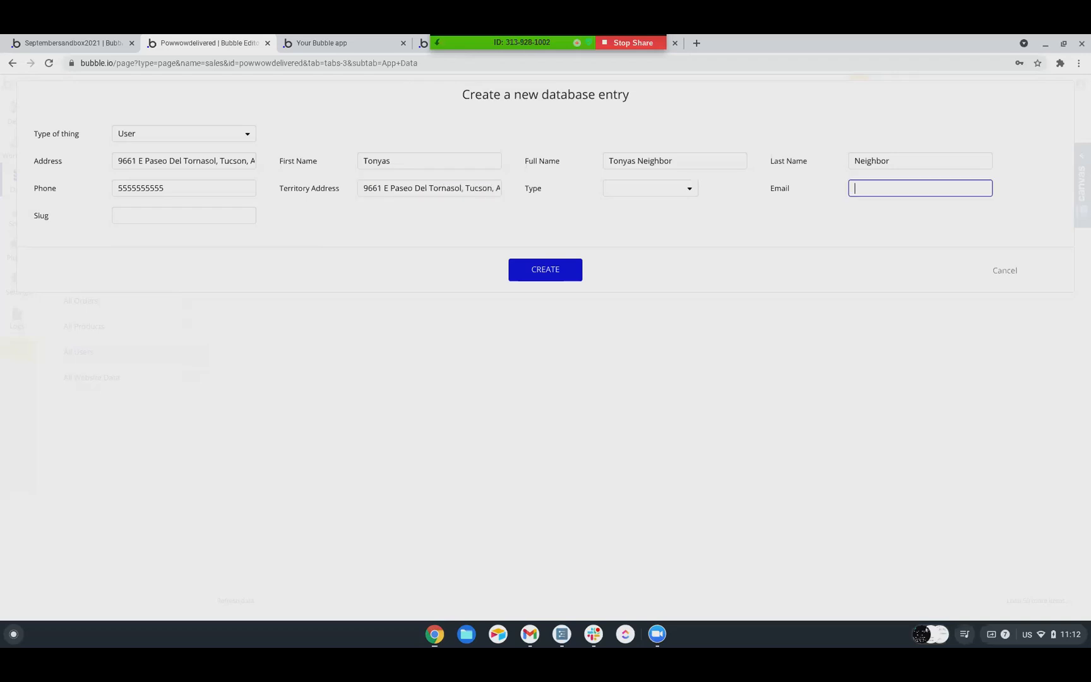
# Set the new user's Type to Driver, fill in the email address and create the entry
pyautogui.click(651, 192)
pyautogui.click(628, 254)
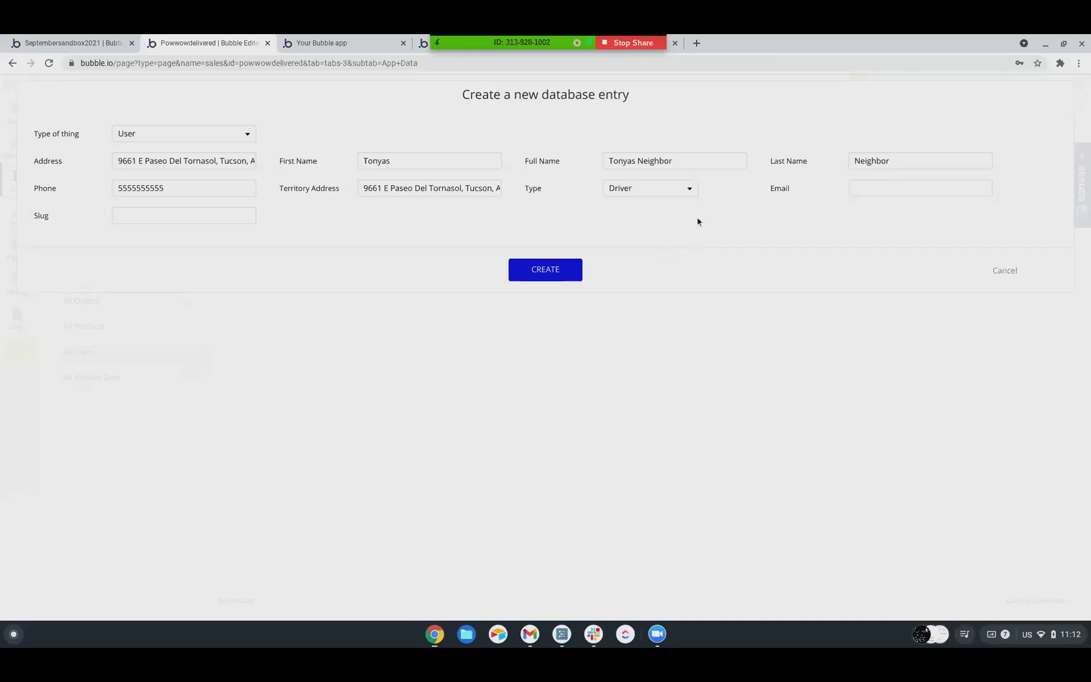
pyautogui.click(867, 191)
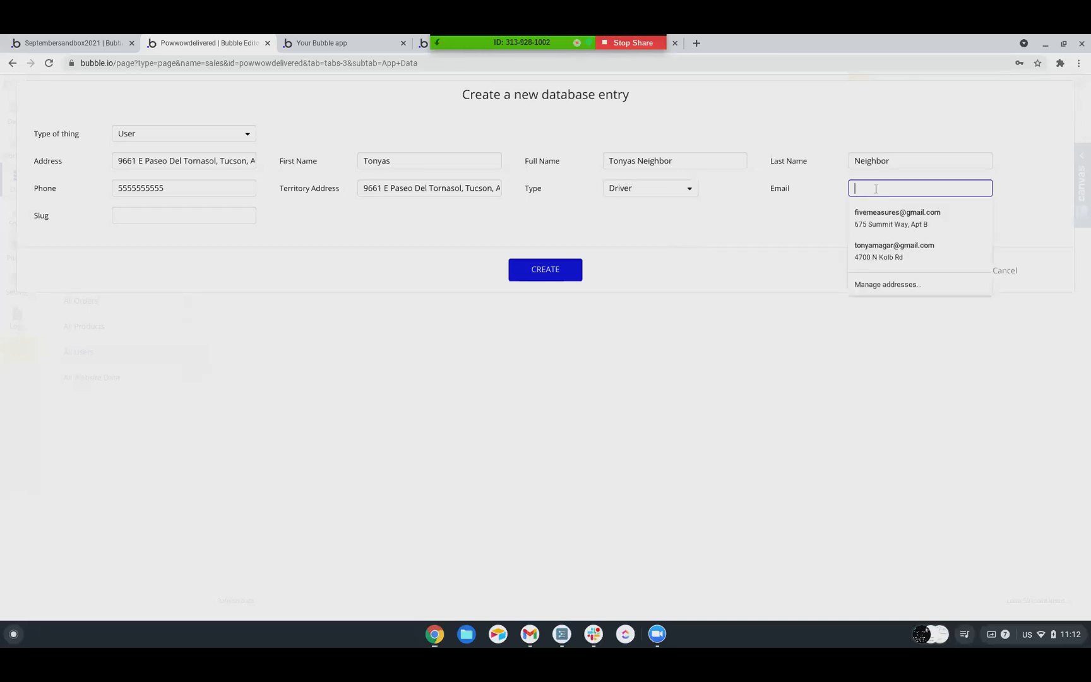
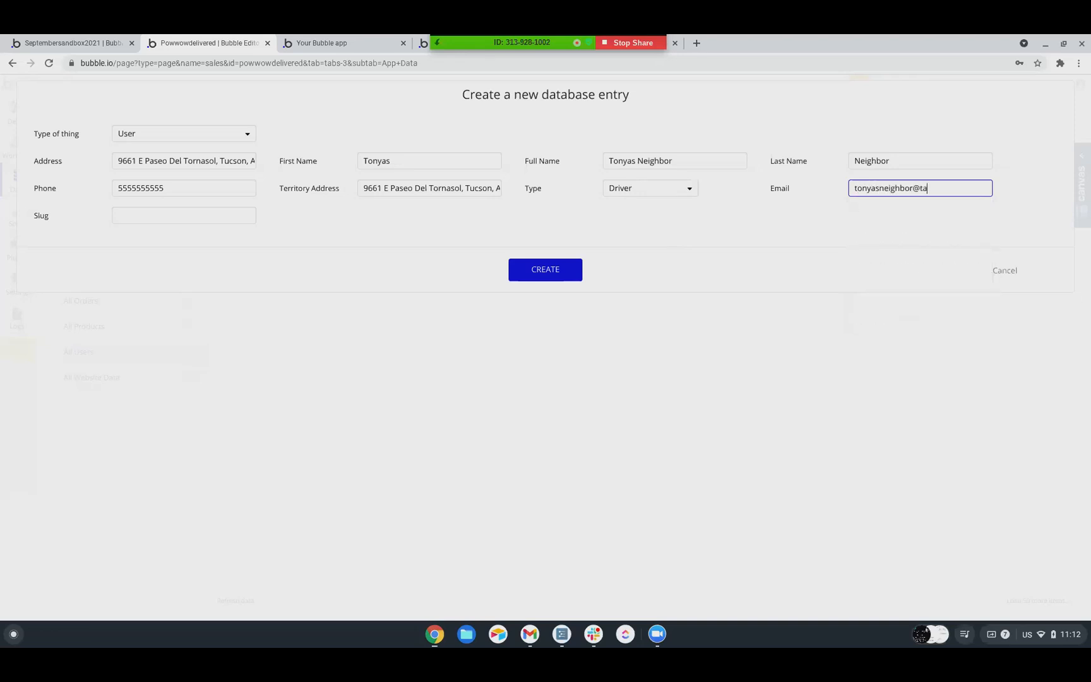
pyautogui.click(560, 272)
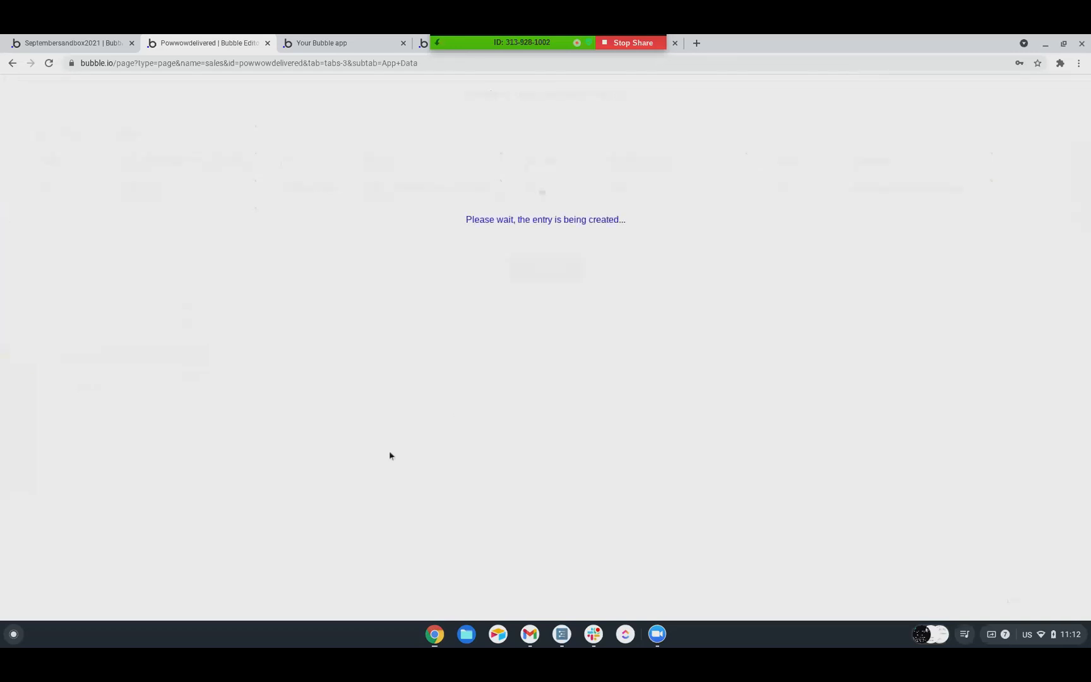
# Run the app as the Buyer user and try to buy the product with a quantity of 1
pyautogui.click(544, 221)
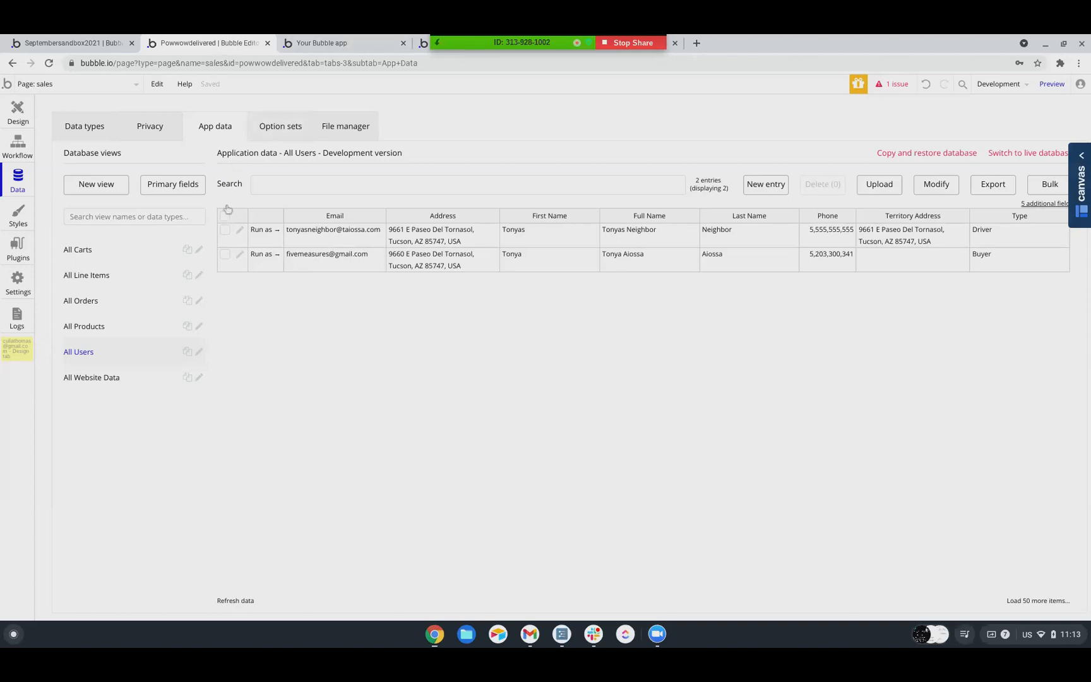
pyautogui.click(260, 255)
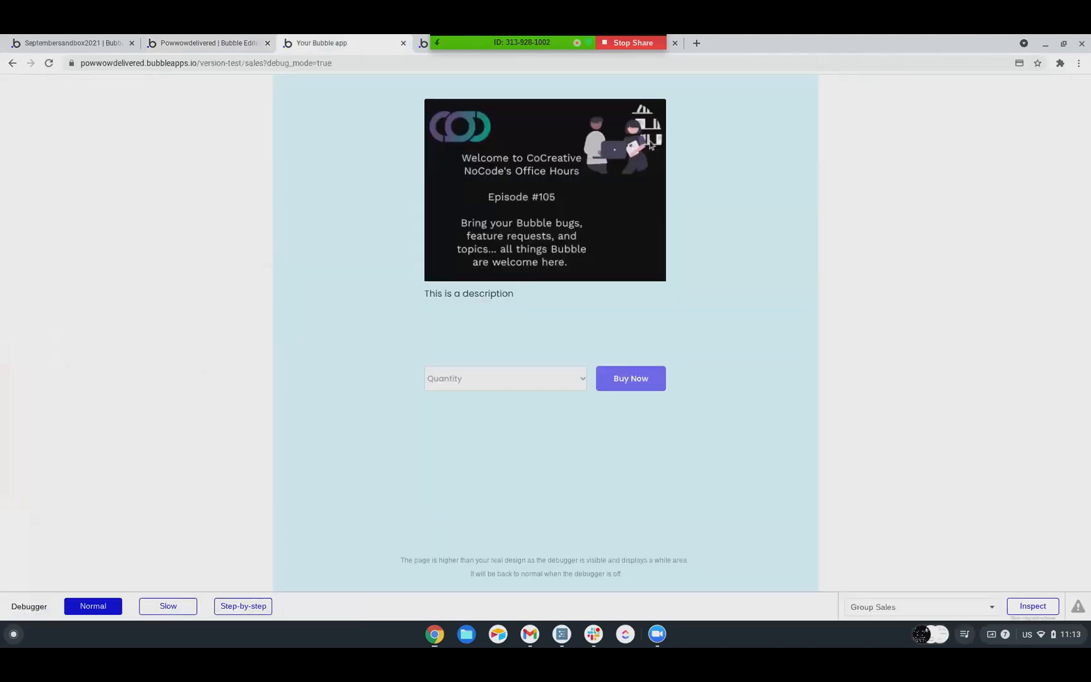
pyautogui.click(480, 380)
pyautogui.click(460, 420)
pyautogui.click(621, 380)
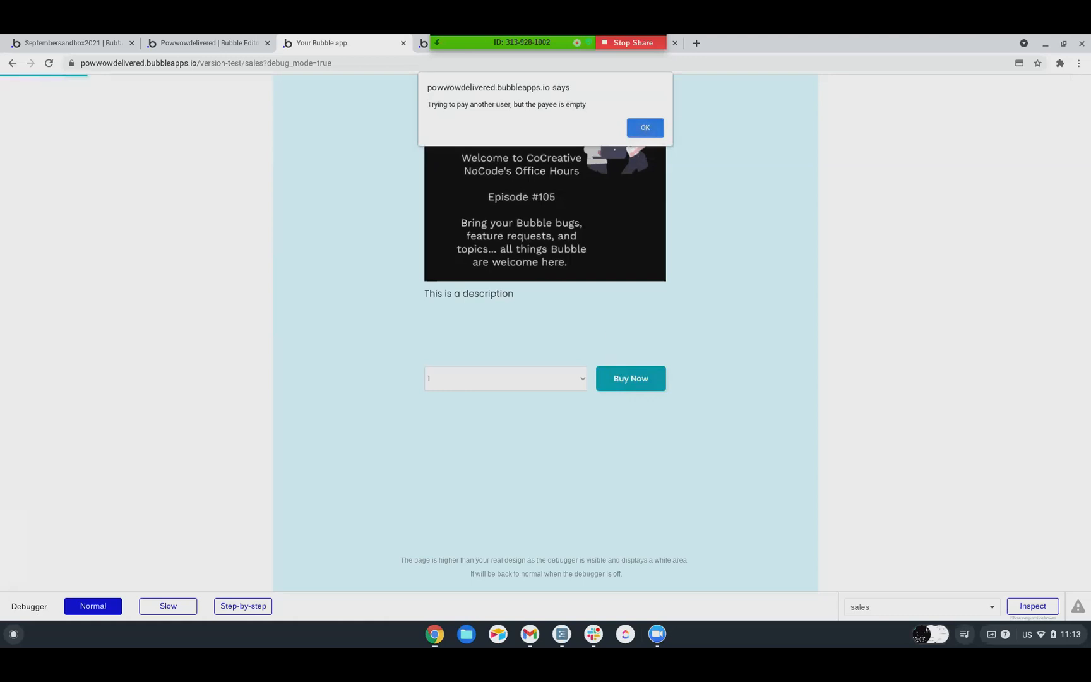
pyautogui.click(645, 128)
# Examine the Buy Now button's workflow, checking the new order's Driver search and the settings of the saved-card charge
pyautogui.click(209, 43)
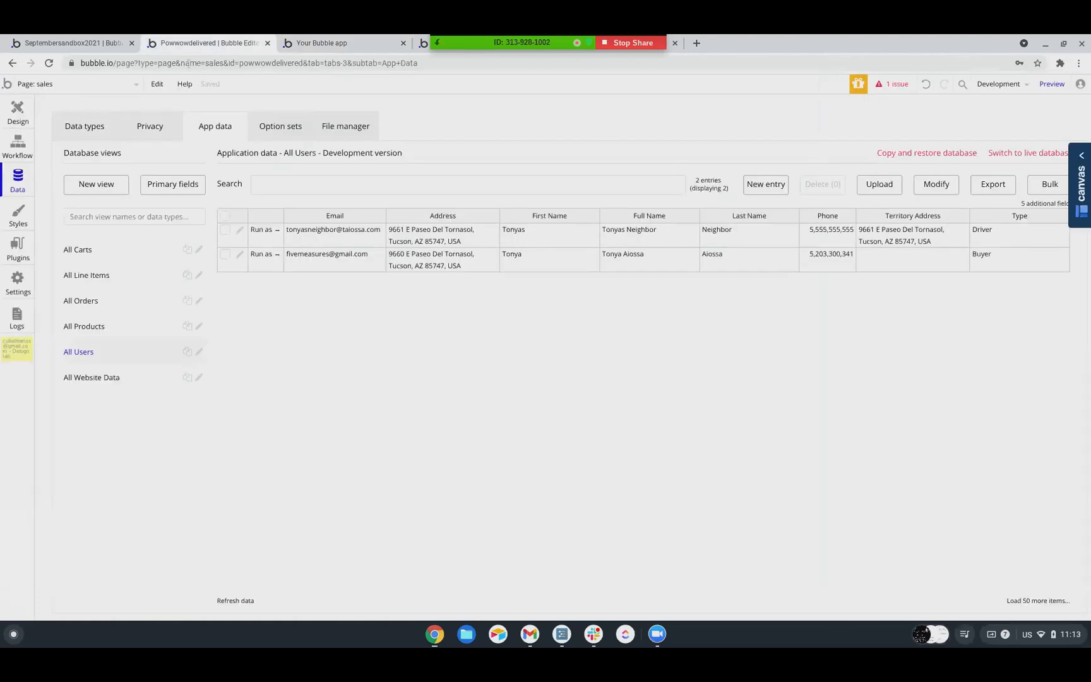
pyautogui.click(23, 115)
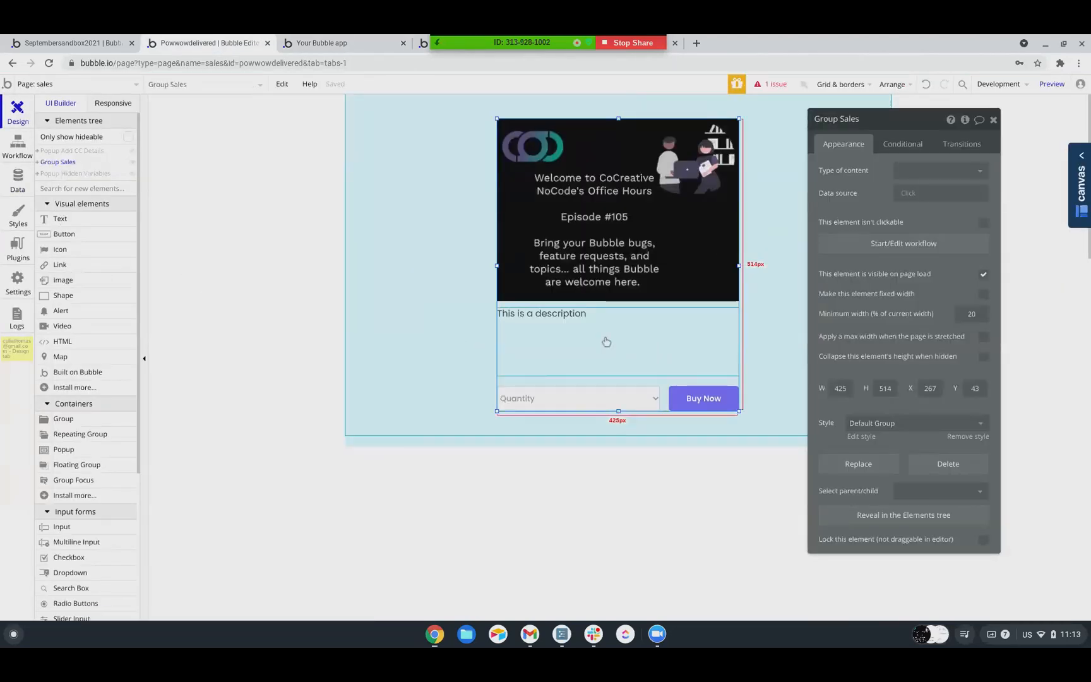
pyautogui.click(695, 400)
pyautogui.click(916, 225)
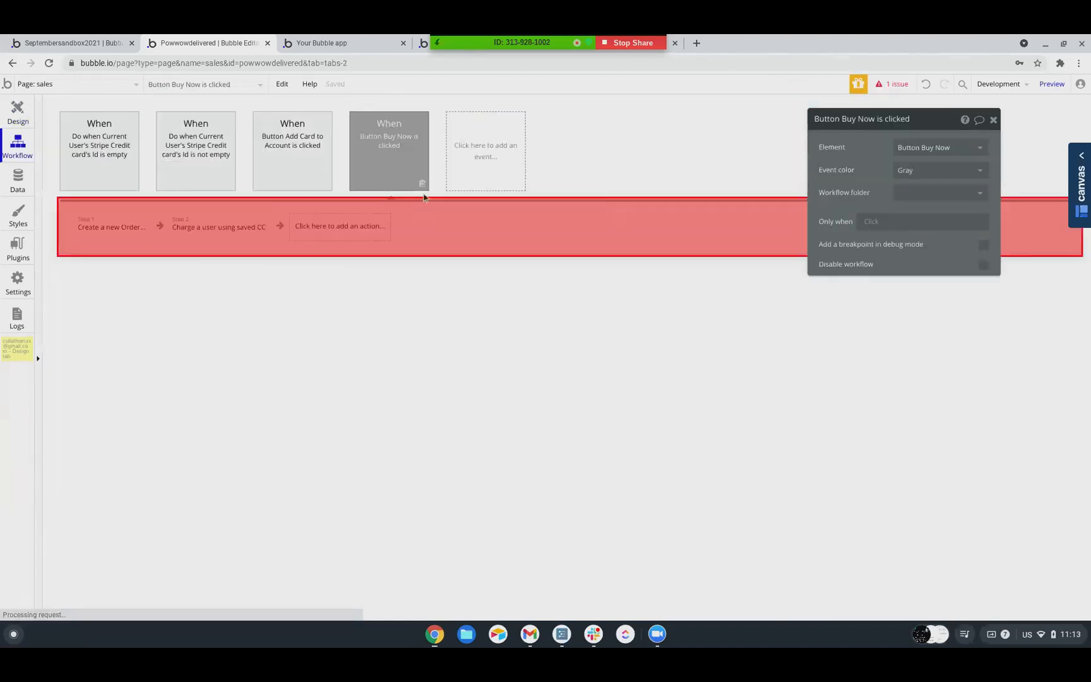
pyautogui.click(99, 229)
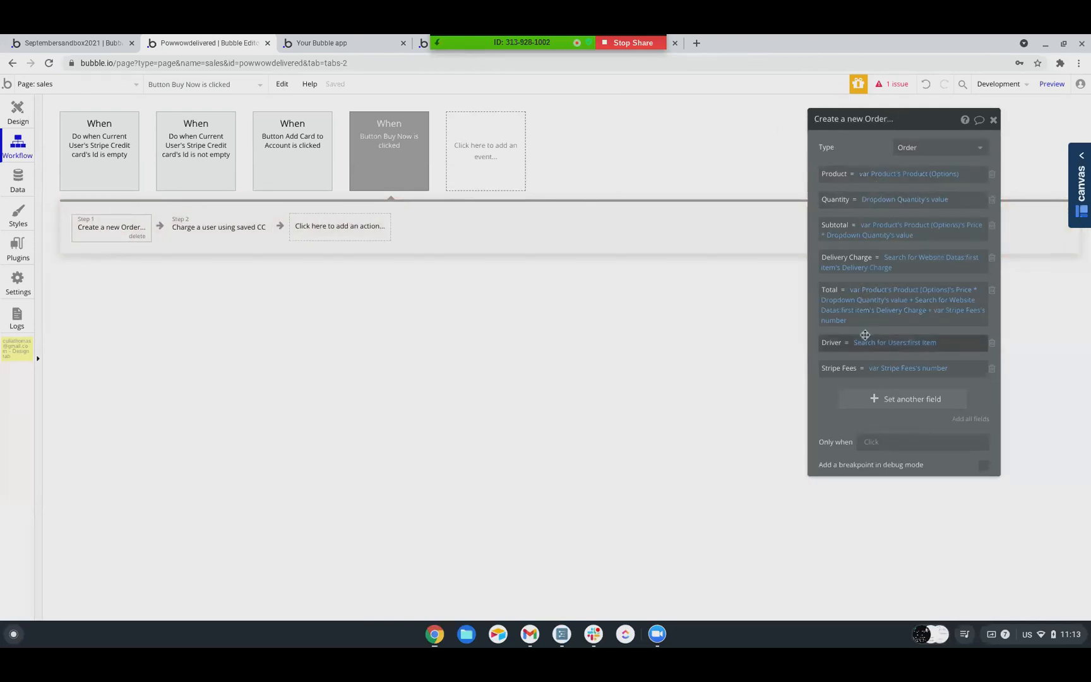
pyautogui.click(868, 342)
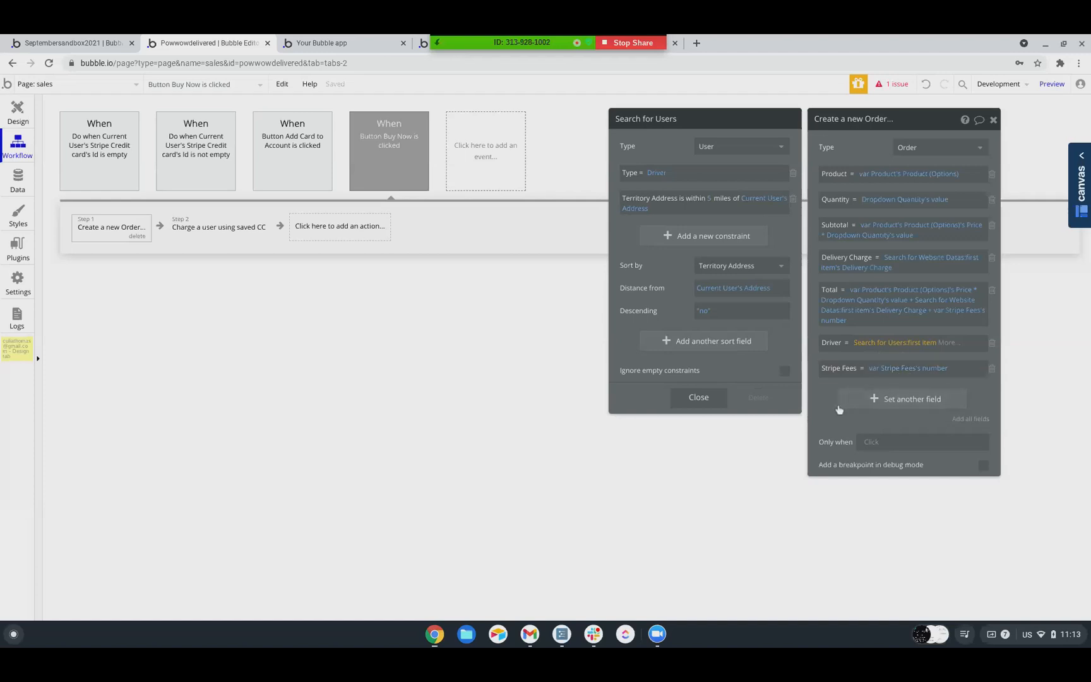
pyautogui.click(833, 408)
pyautogui.click(232, 237)
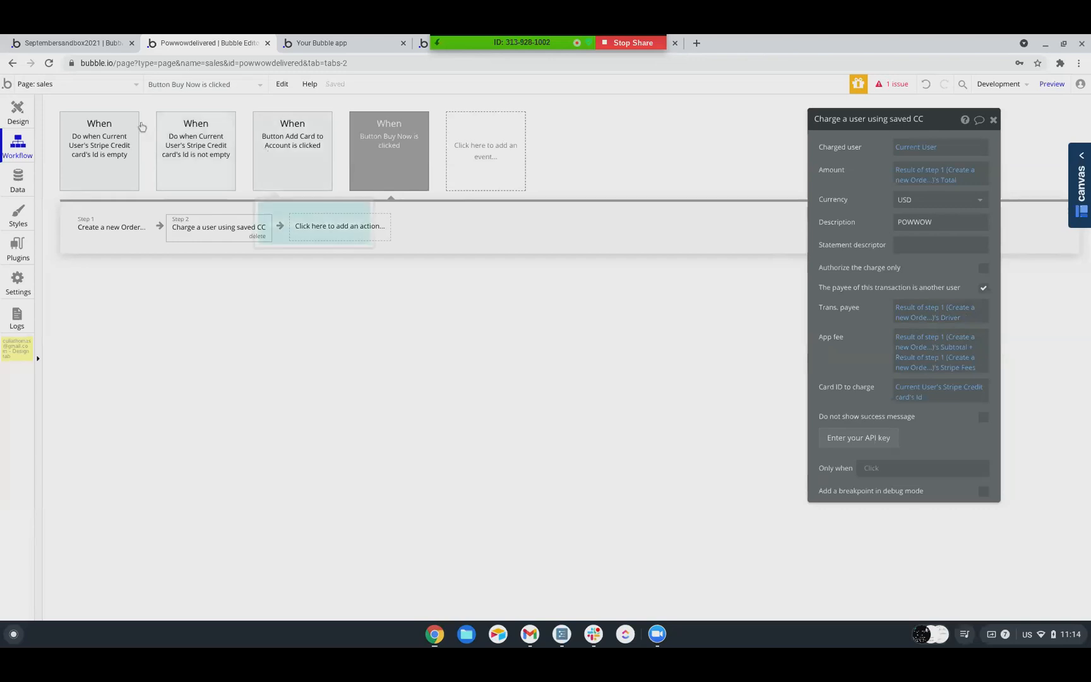
# Rename the sales page to buyer_portal
pyautogui.click(48, 89)
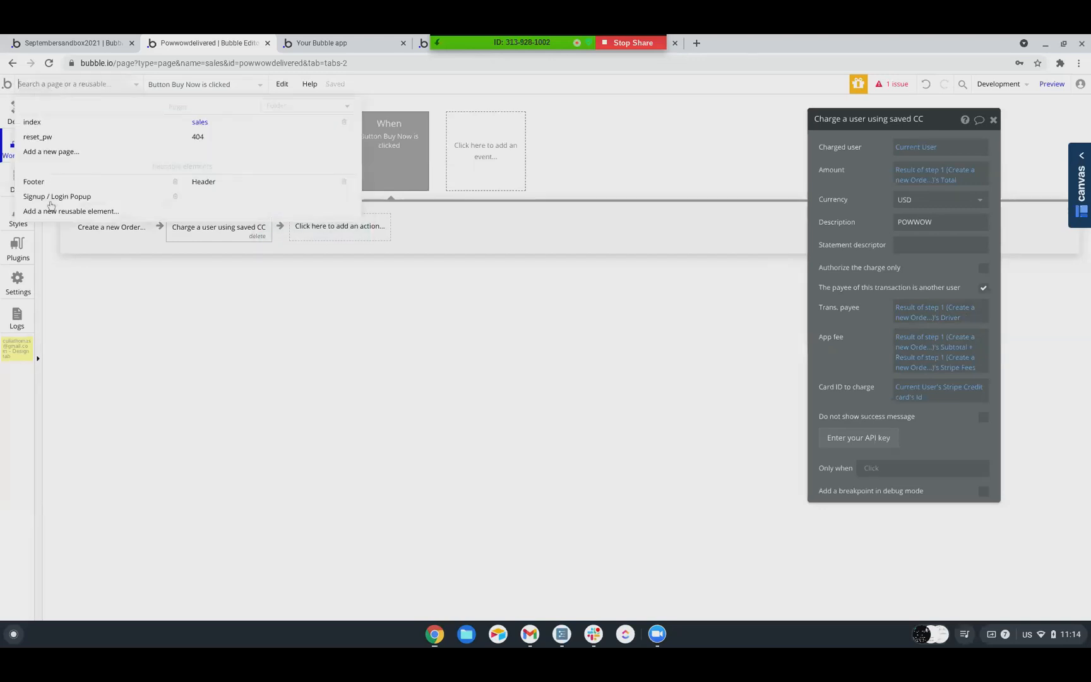
pyautogui.click(212, 127)
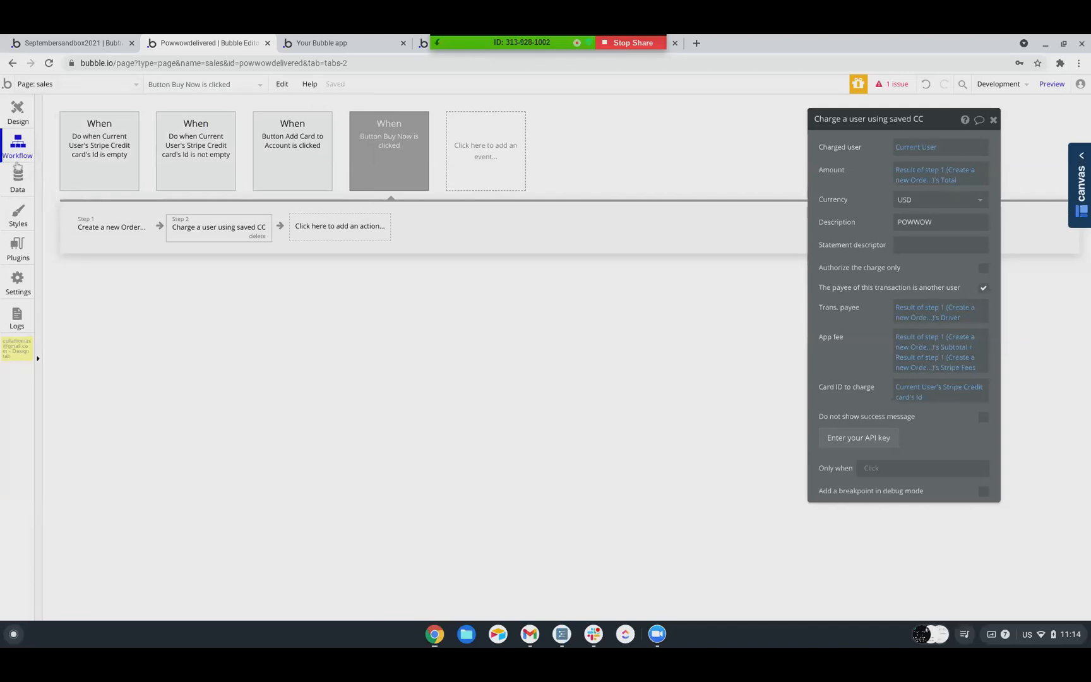
pyautogui.click(14, 111)
pyautogui.click(210, 184)
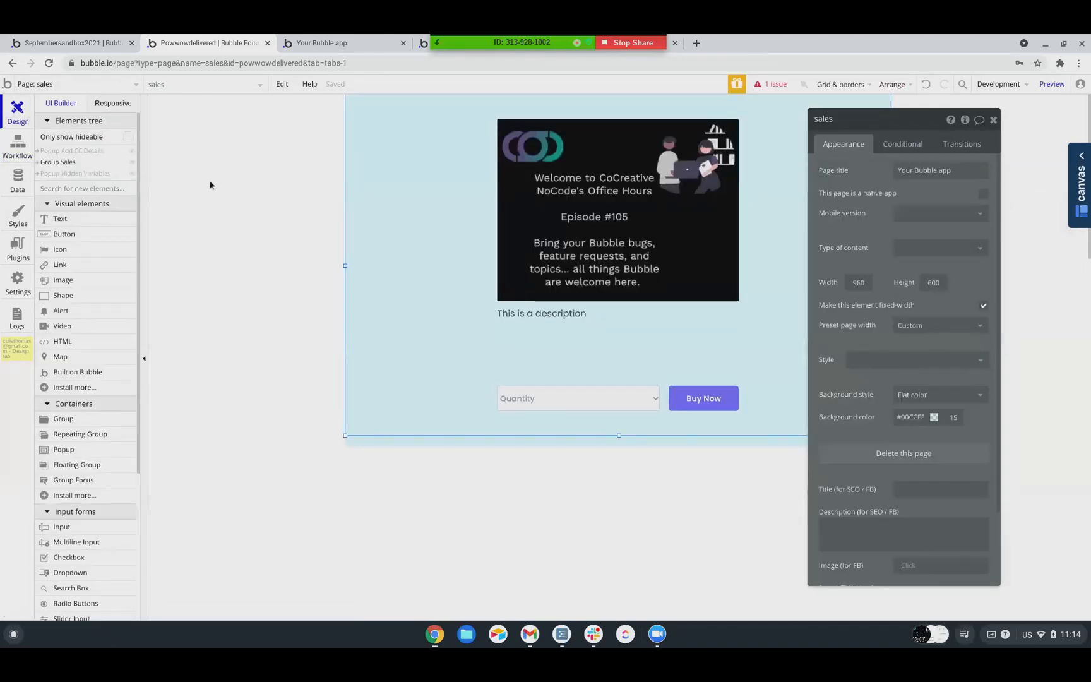
pyautogui.click(865, 120)
pyautogui.hotkey('ctrl', 'a')
pyautogui.write('buyer portal')
pyautogui.press('Return')
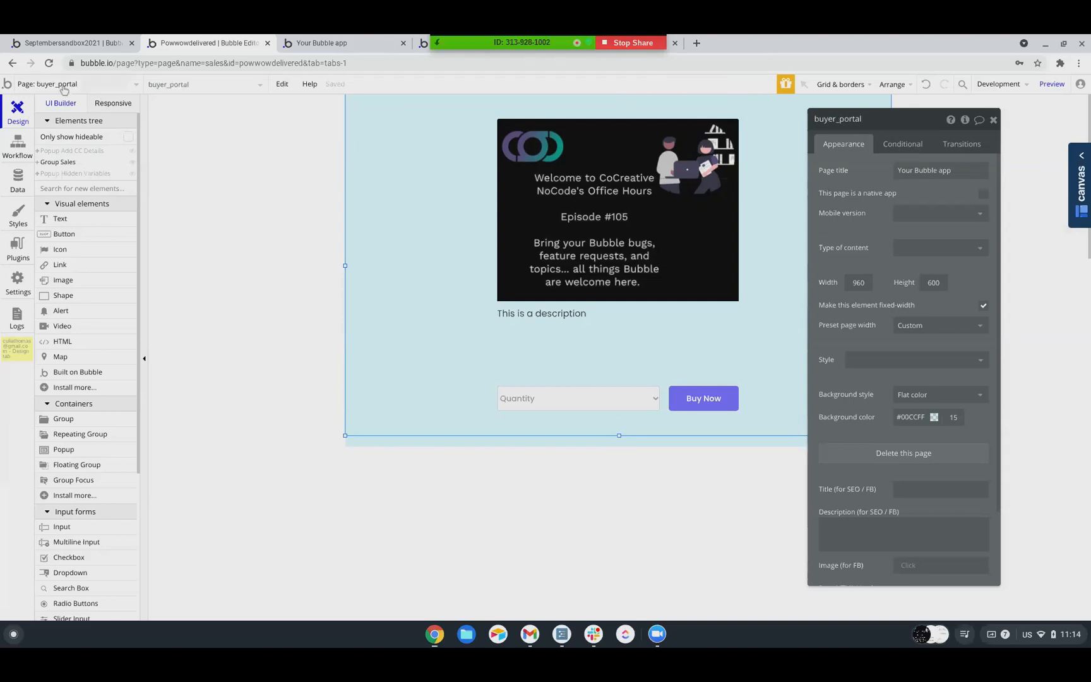
# Create a new page named driver_portal
pyautogui.click(63, 90)
pyautogui.click(46, 158)
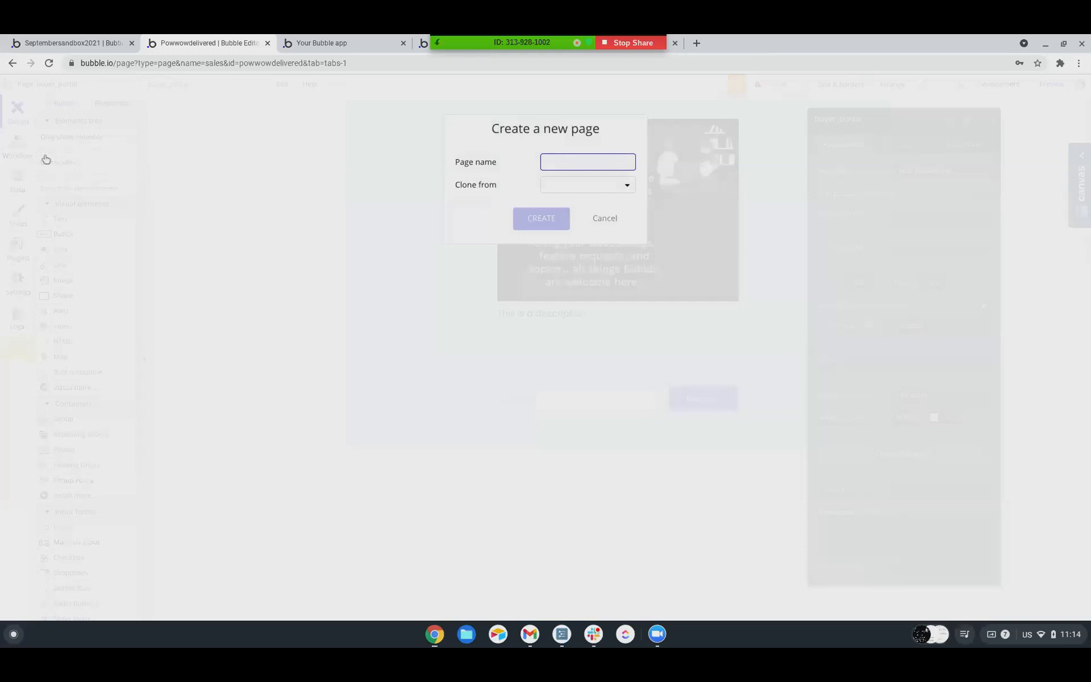
pyautogui.write('driver')
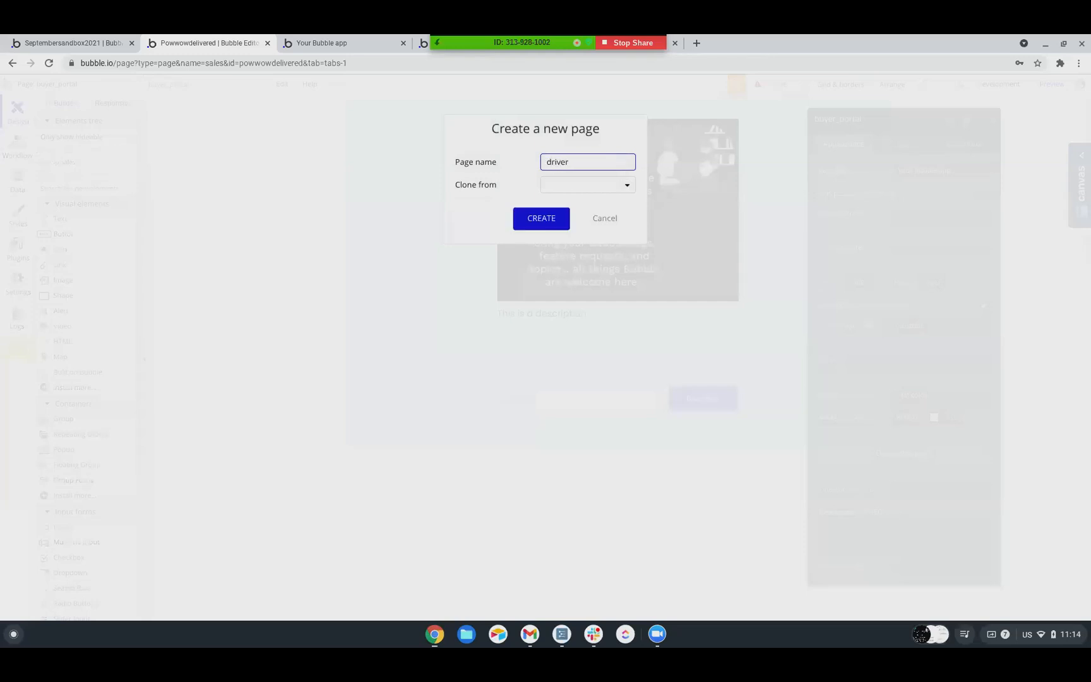
pyautogui.write('_portal')
pyautogui.press('Return')
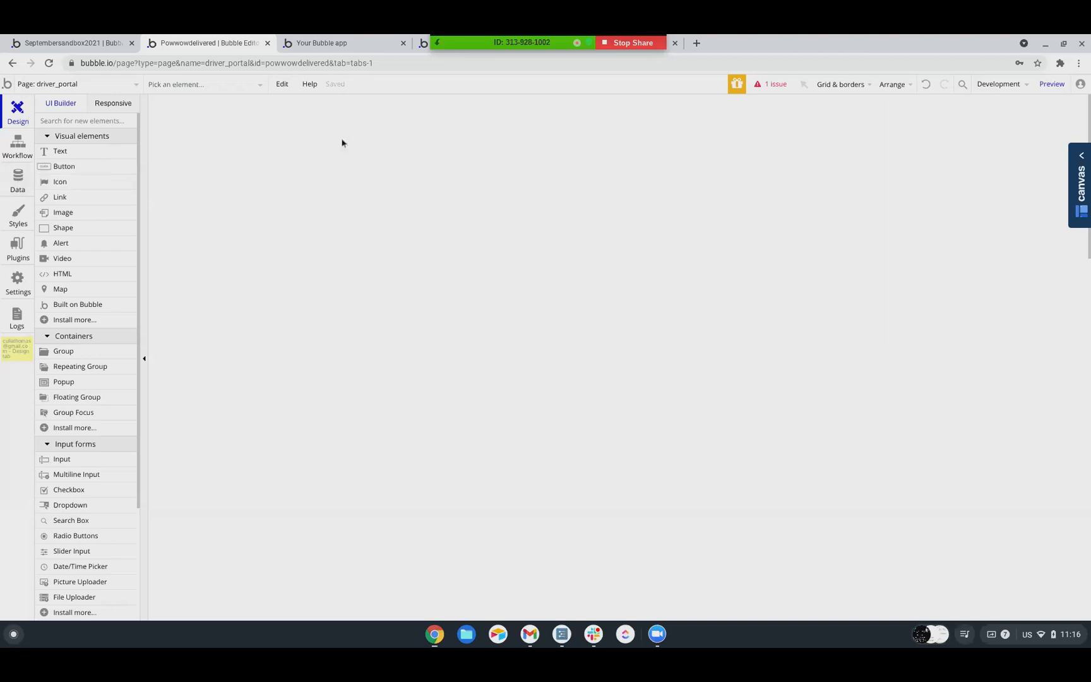
# Add a button of about 211 by 64 near the top of the page, labelled "Register As a Driver"
pyautogui.click(57, 167)
pyautogui.moveTo(447, 156); pyautogui.dragTo(566, 192)
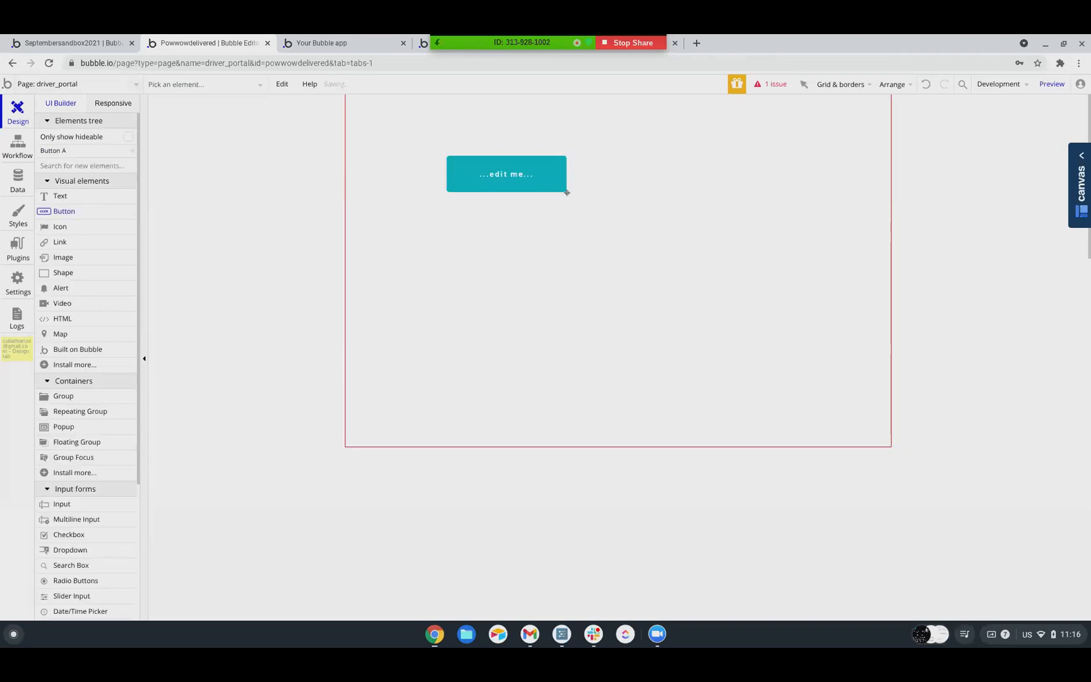
pyautogui.write('Reg')
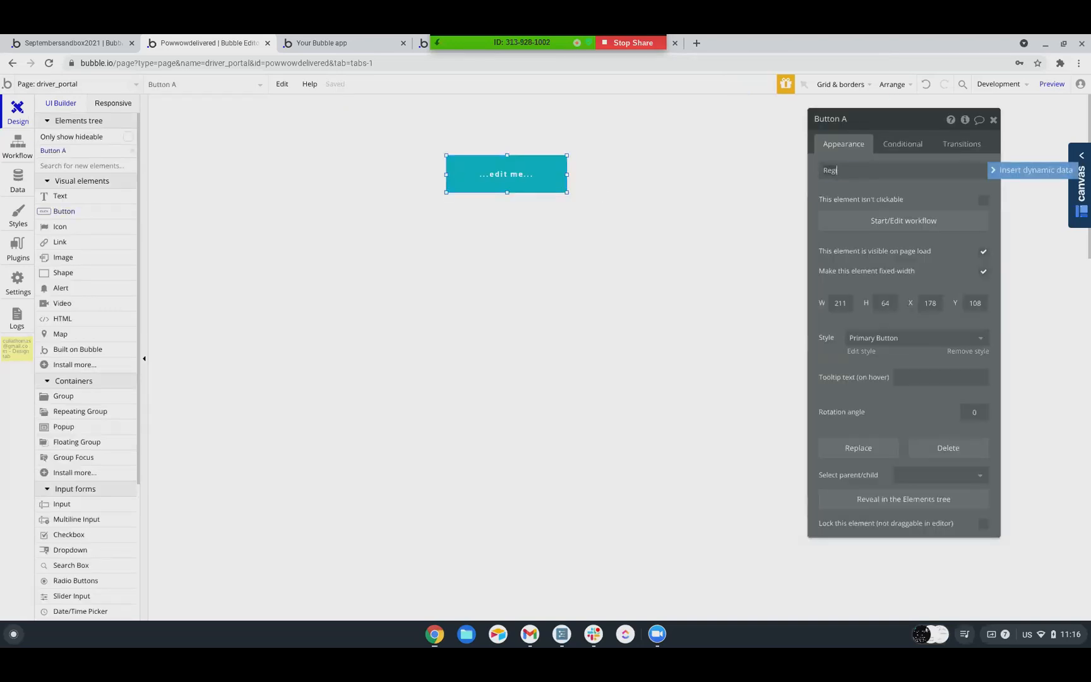
pyautogui.write('ister As a Driver')
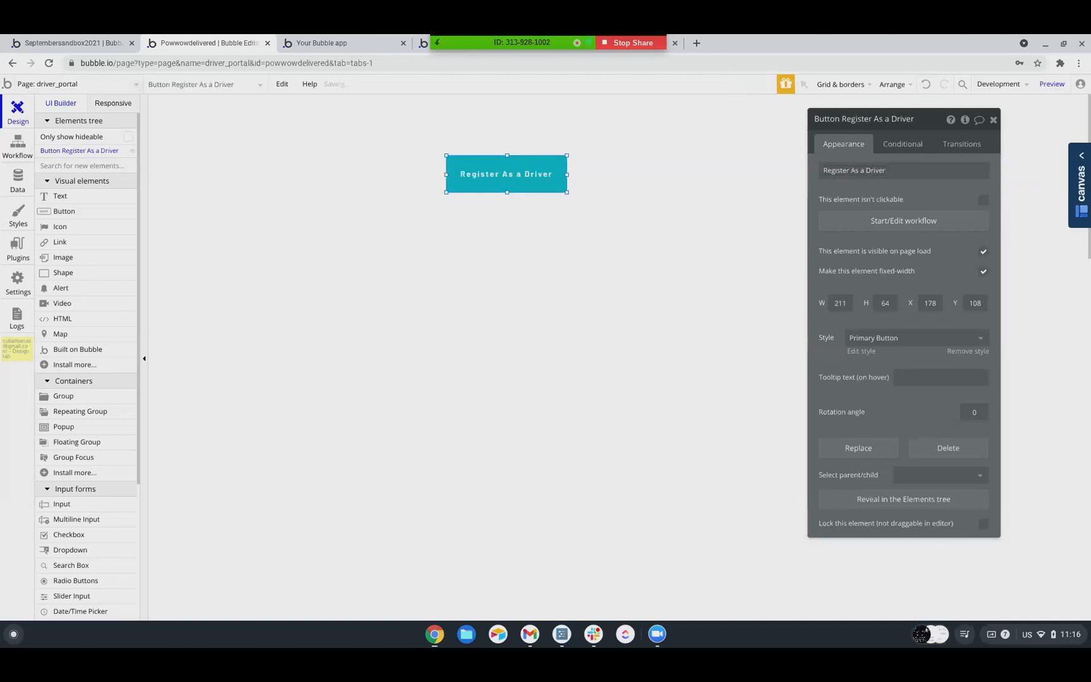
# Start a workflow for the Register As a Driver button with the action Register the user as a seller
pyautogui.click(903, 220)
pyautogui.click(125, 221)
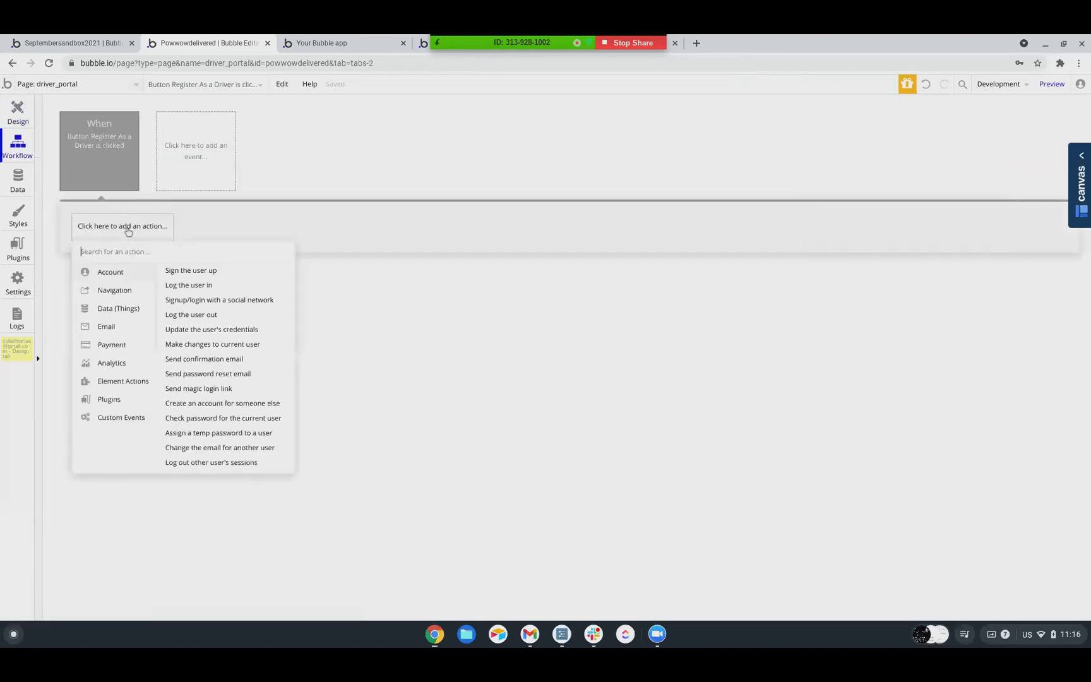
pyautogui.moveTo(110, 314)
pyautogui.moveTo(109, 344)
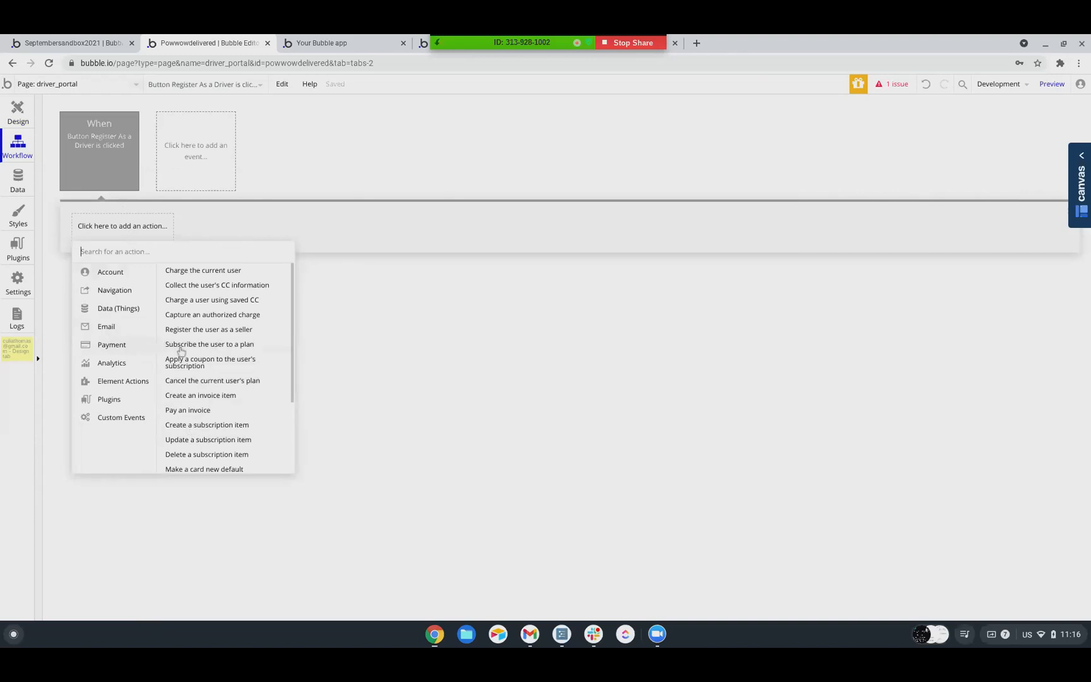
pyautogui.click(177, 330)
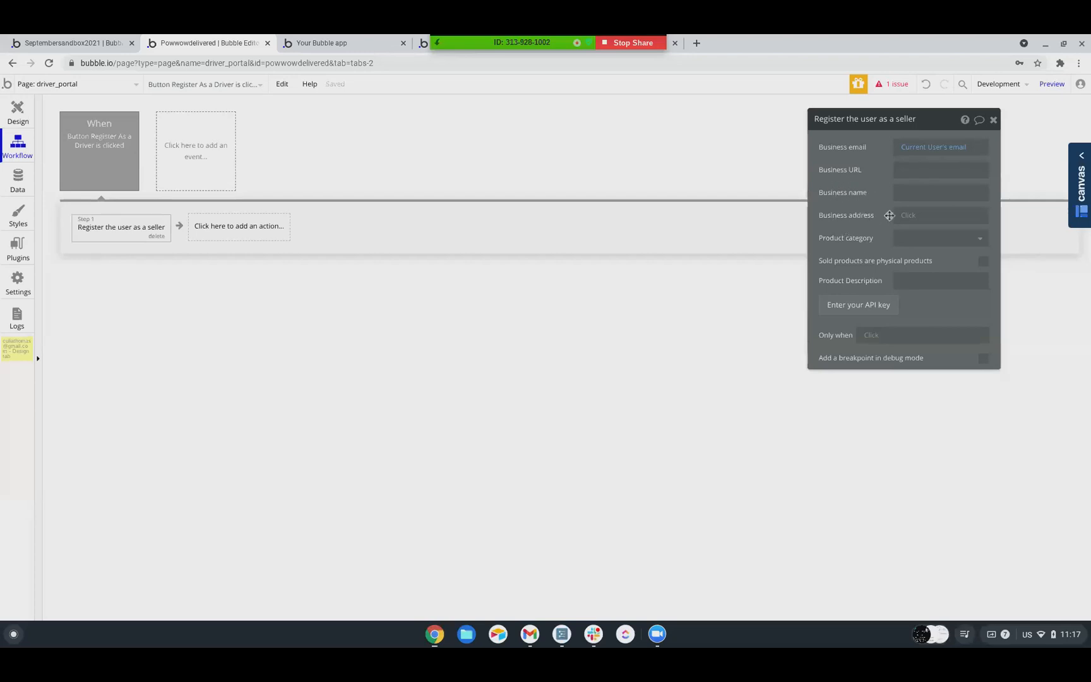
# Set the seller registration's product category to Food_and_restaurants and mark the sold products as physical
pyautogui.click(907, 245)
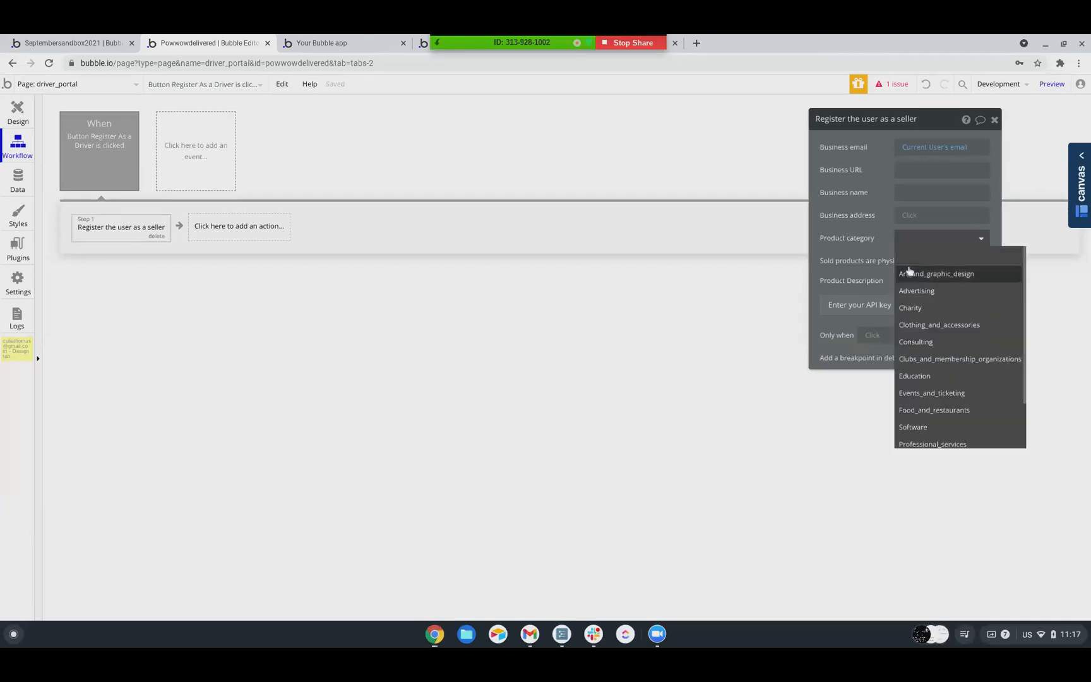
pyautogui.scroll(-1, 919, 341)
pyautogui.click(916, 355)
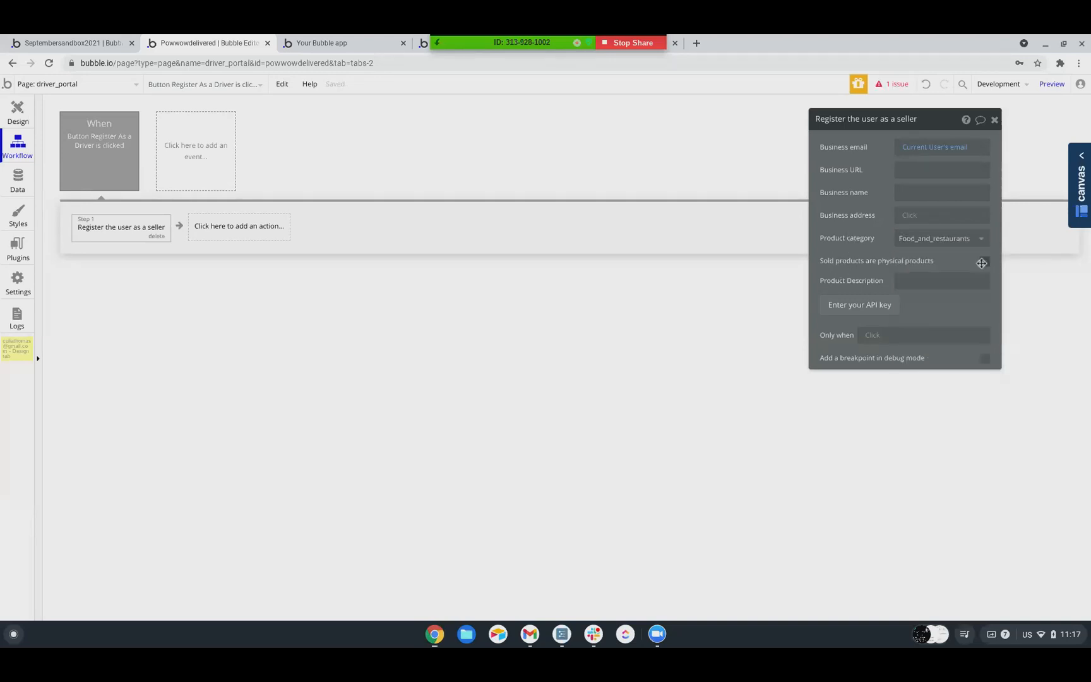
pyautogui.click(990, 263)
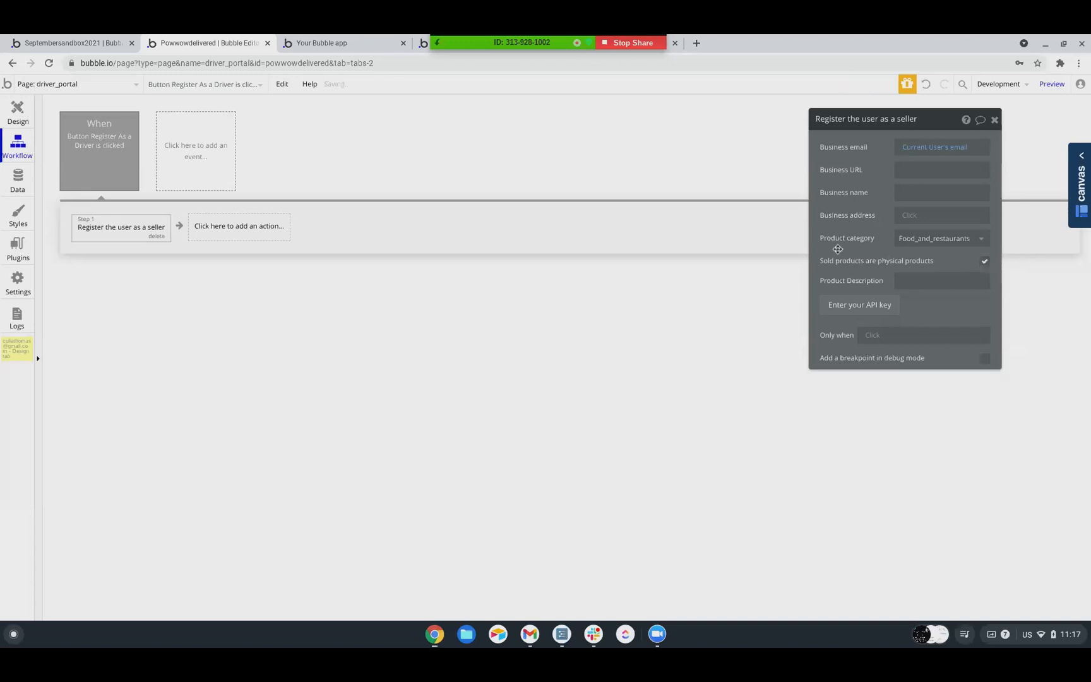
# Set the seller registration's Product Description to the Display of the Produce (60lbs) option from the Product (Options) set
pyautogui.click(932, 282)
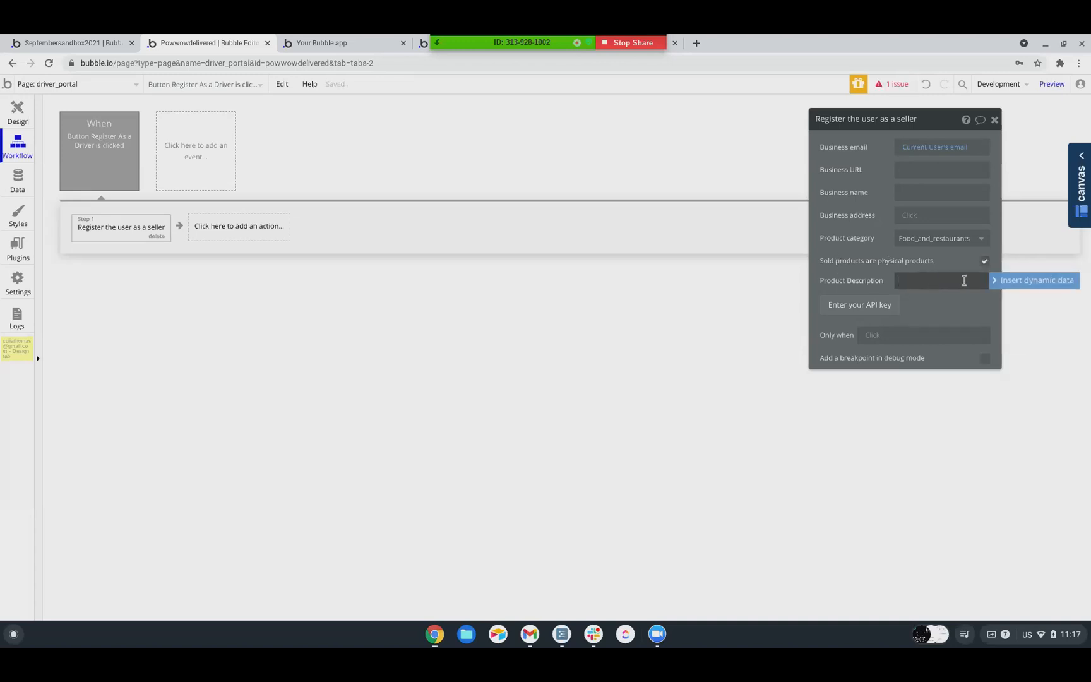
pyautogui.click(1010, 280)
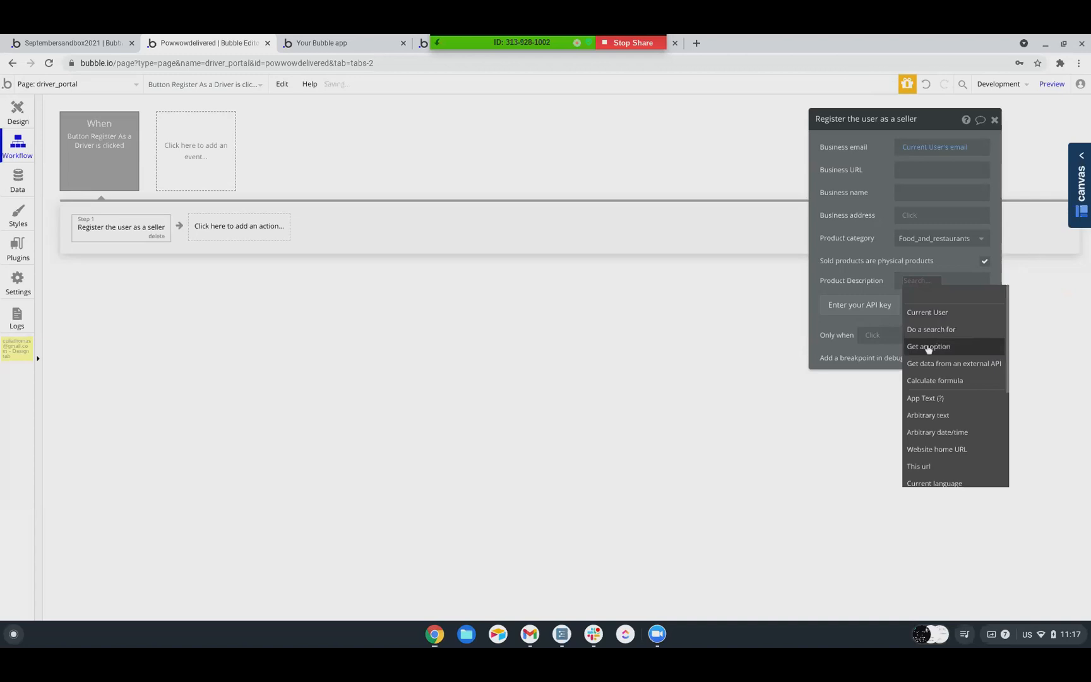
pyautogui.click(918, 344)
pyautogui.click(707, 146)
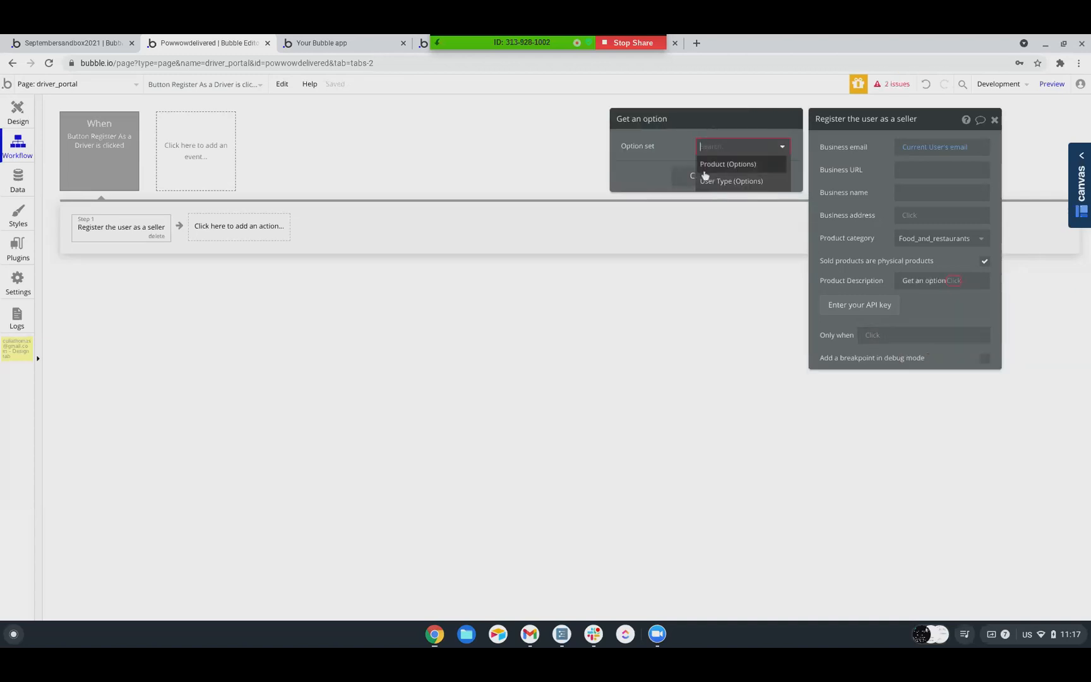
pyautogui.click(708, 166)
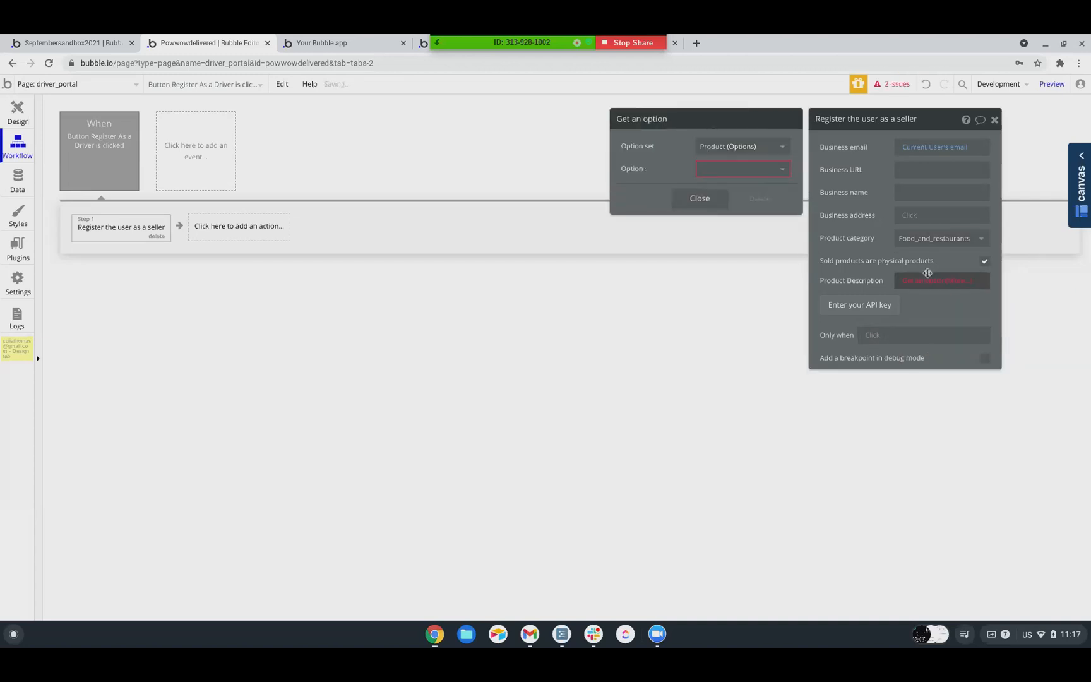
pyautogui.click(709, 175)
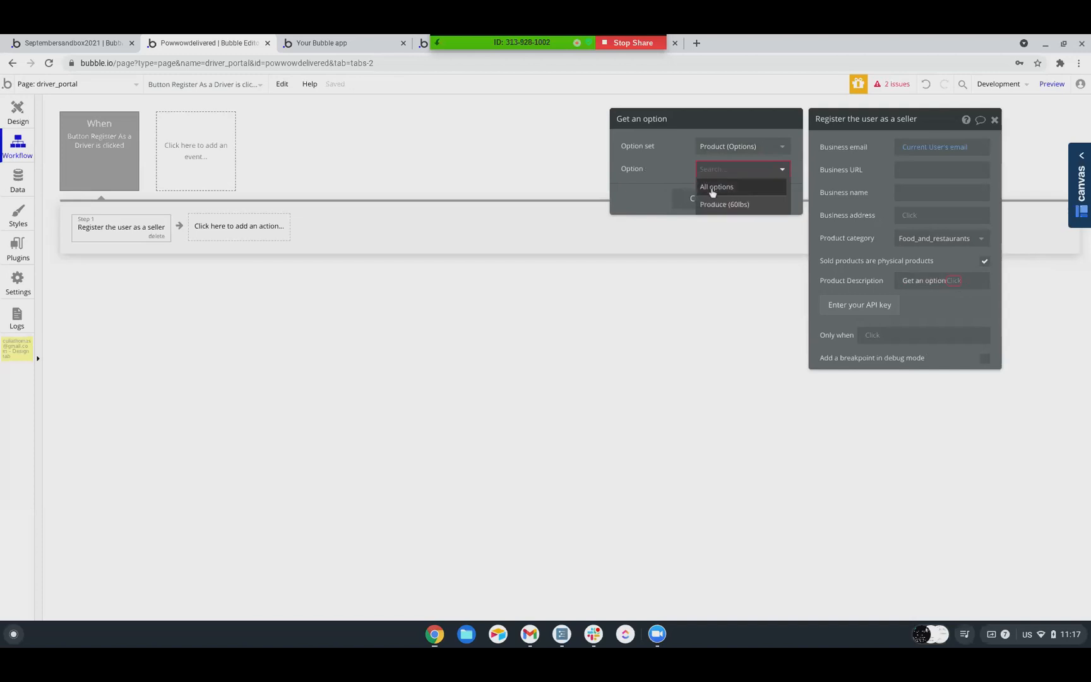
pyautogui.click(715, 204)
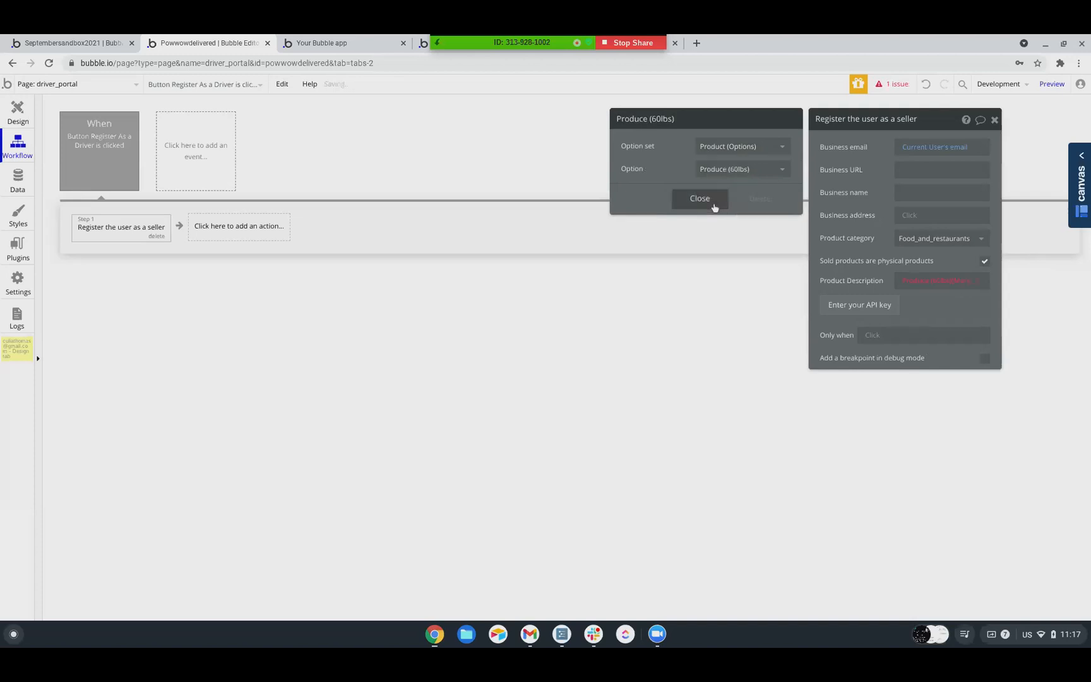
pyautogui.click(960, 282)
pyautogui.click(938, 310)
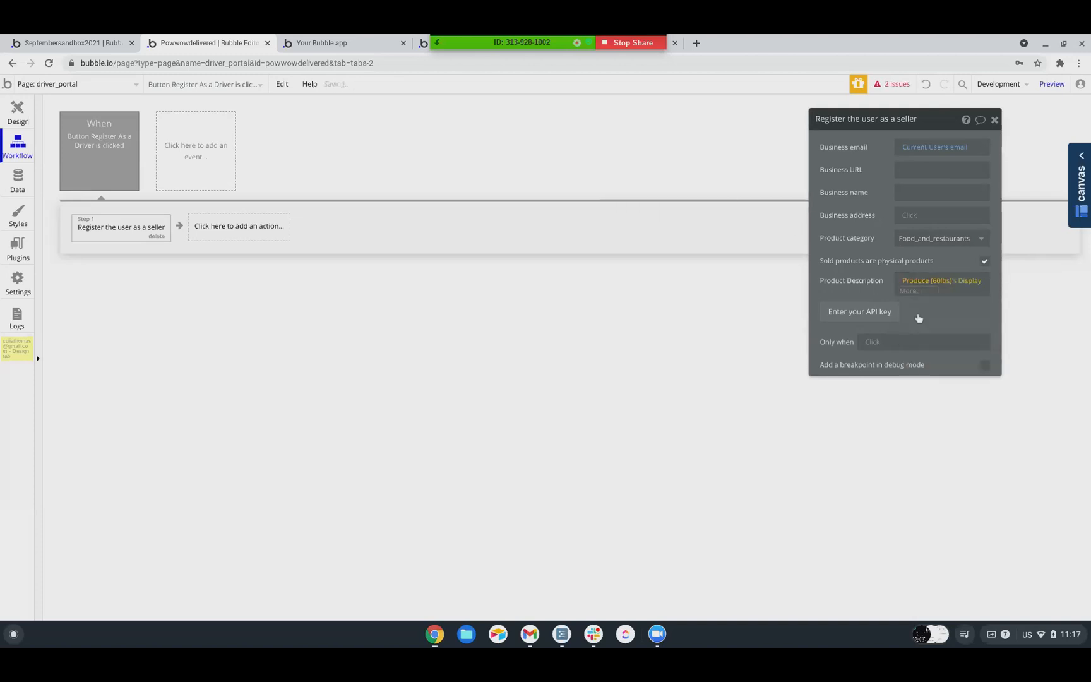
pyautogui.click(851, 280)
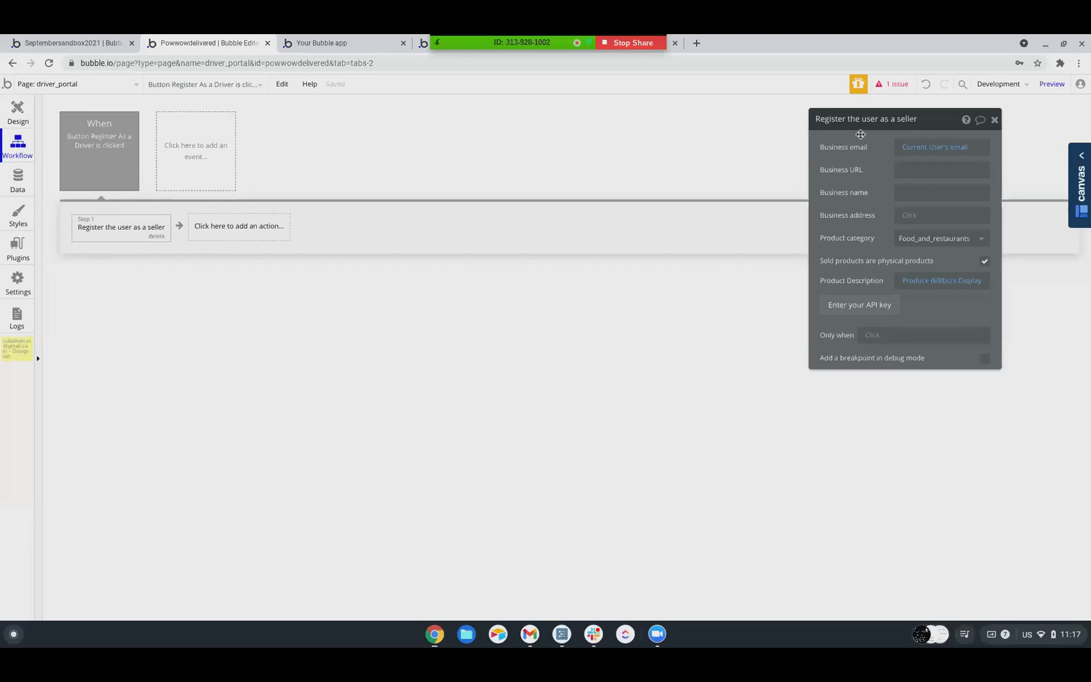
# Set the Register As a Driver button to not be visible on page load
pyautogui.click(17, 120)
pyautogui.rightClick(516, 171)
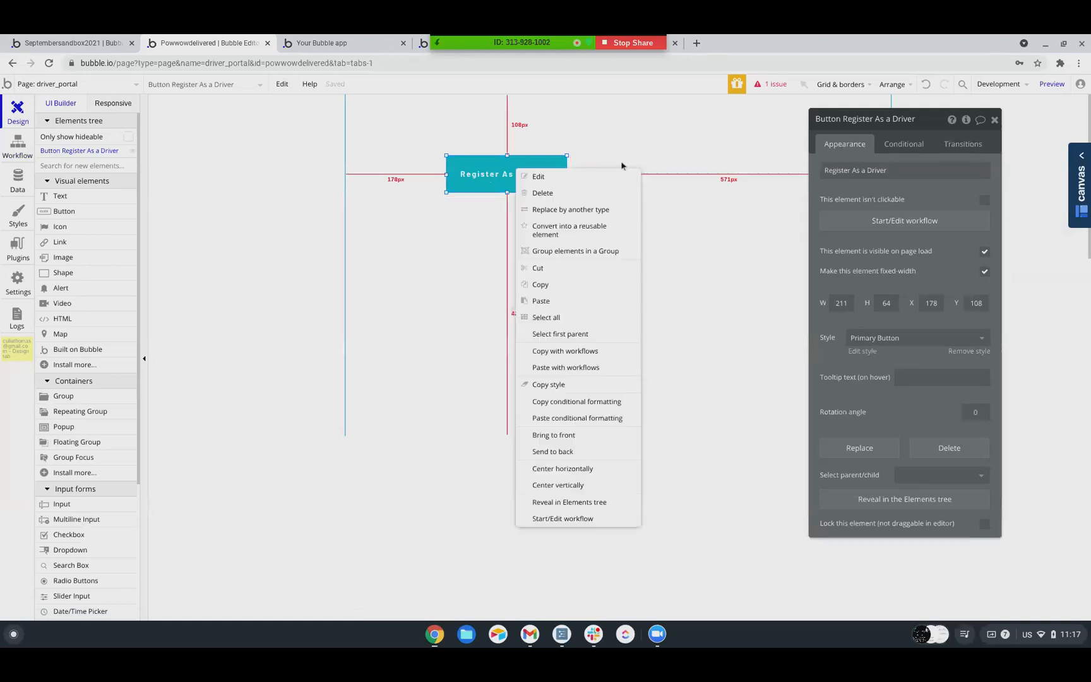
pyautogui.click(984, 252)
# Add a condition making the Register As a Driver button visible when Current User's Stripe Seller account's Id is empty
pyautogui.click(905, 145)
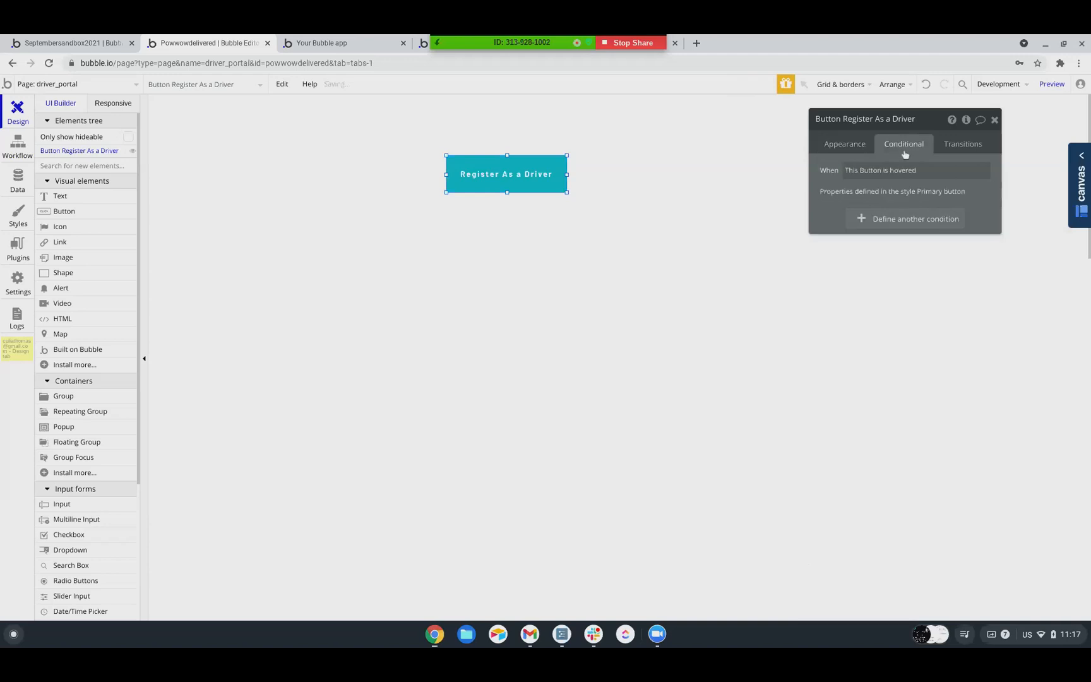
pyautogui.click(884, 217)
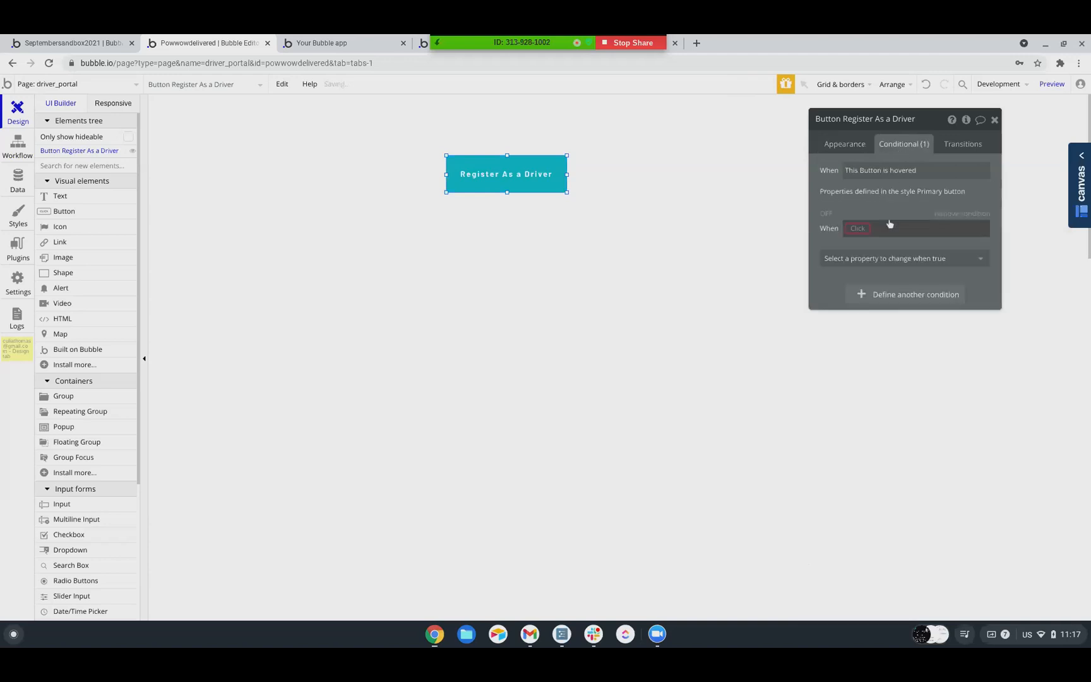
pyautogui.click(851, 232)
pyautogui.click(866, 266)
pyautogui.scroll(-5, 928, 341)
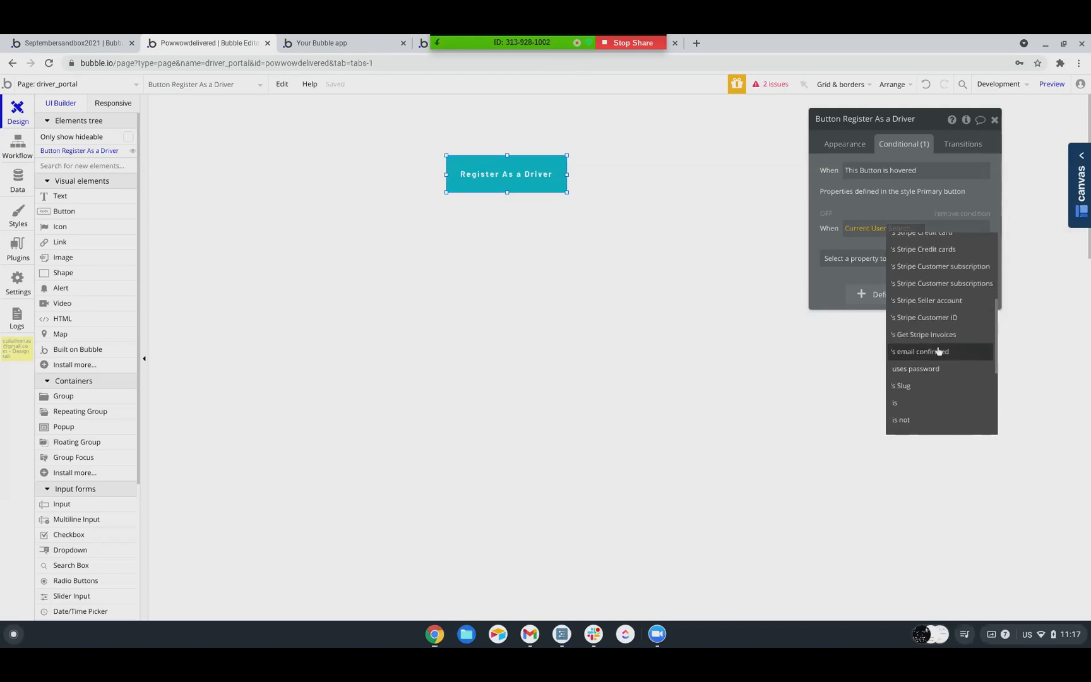
pyautogui.click(928, 306)
pyautogui.click(884, 256)
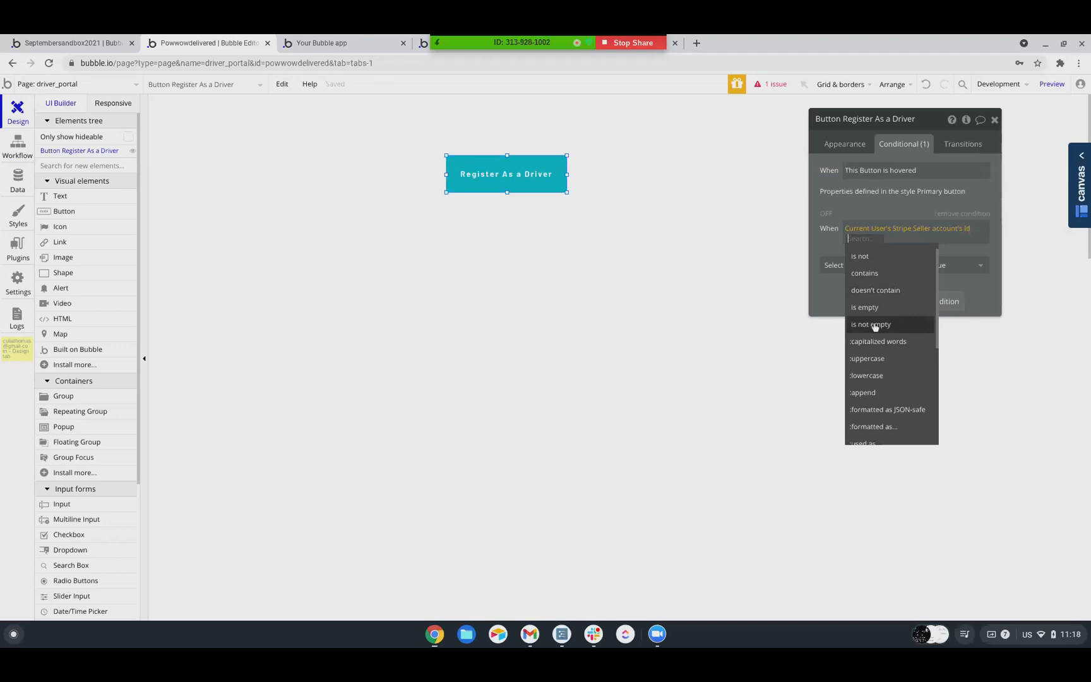
pyautogui.click(865, 306)
pyautogui.click(862, 265)
pyautogui.click(889, 284)
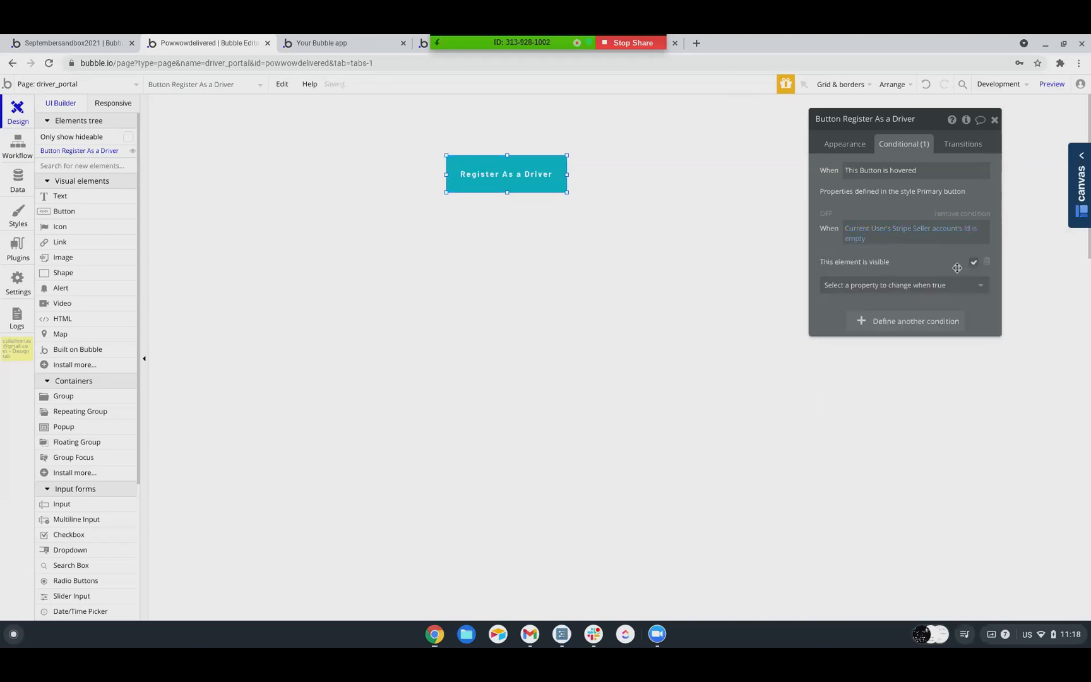
# Run the app as the Driver user from All Users, test the Register As a Driver button, and return to the editor
pyautogui.click(15, 182)
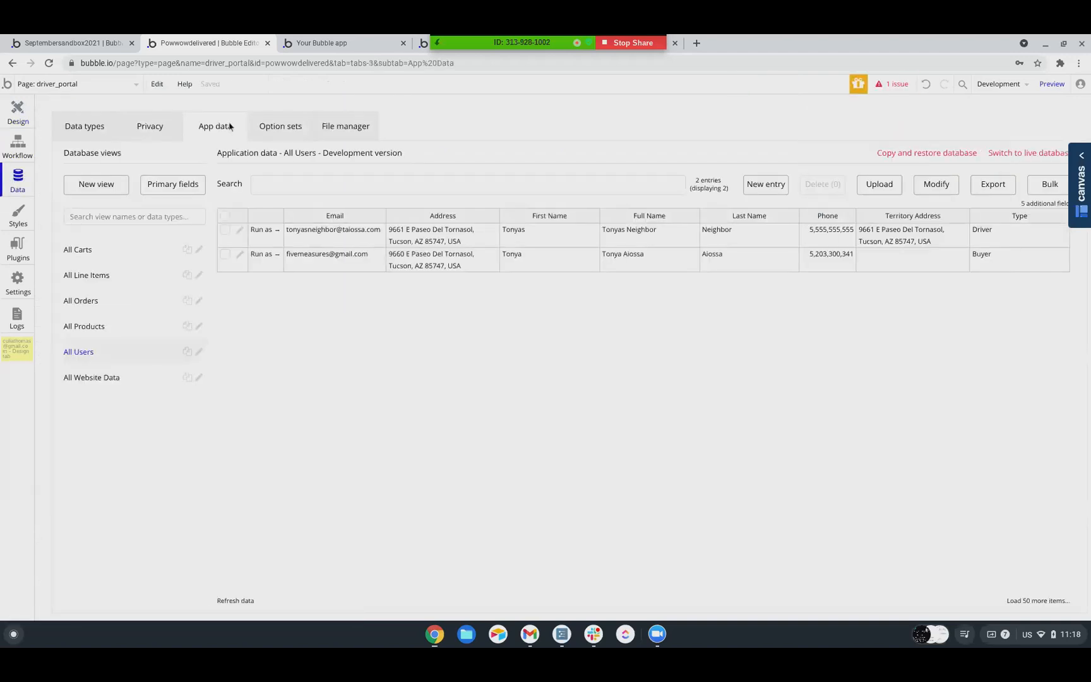
pyautogui.click(265, 230)
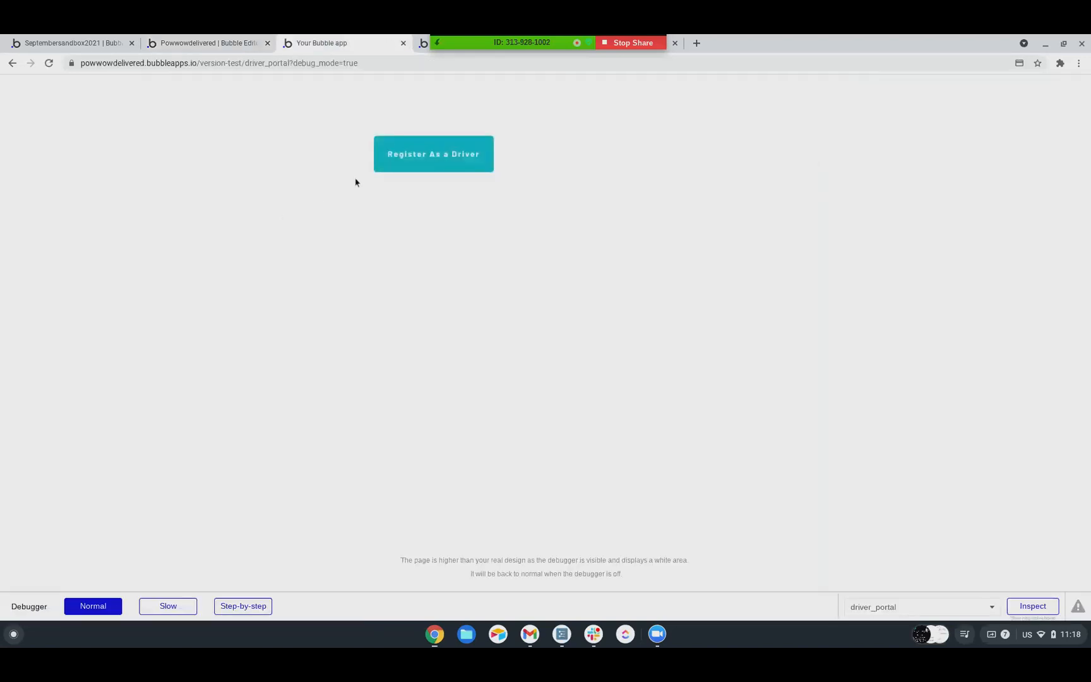
pyautogui.click(421, 157)
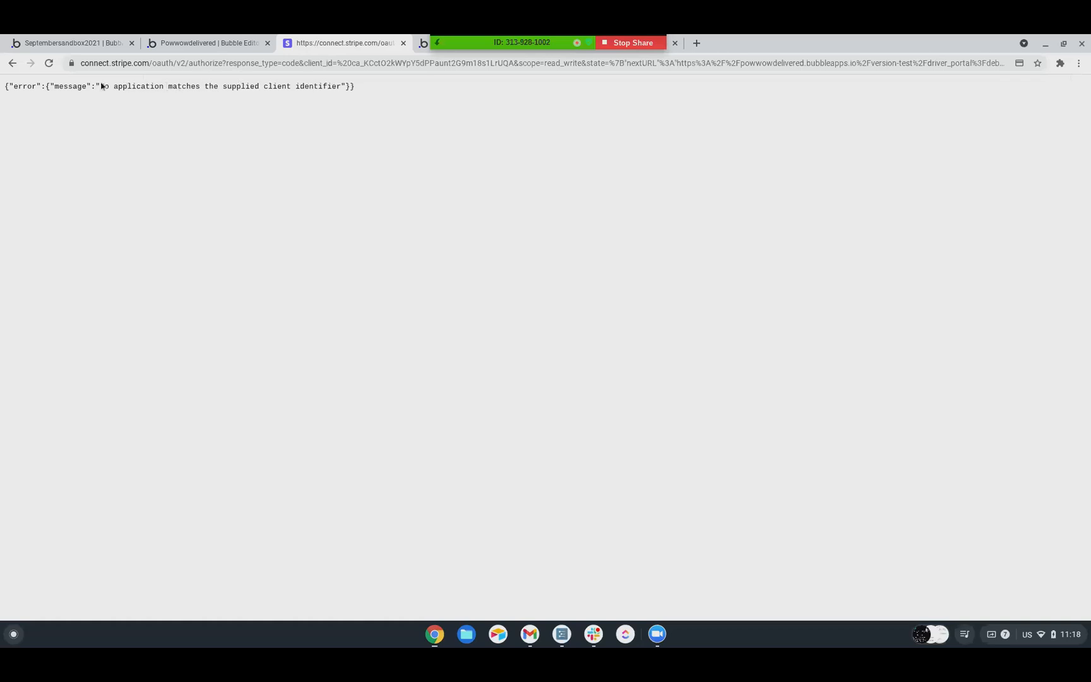
pyautogui.click(210, 43)
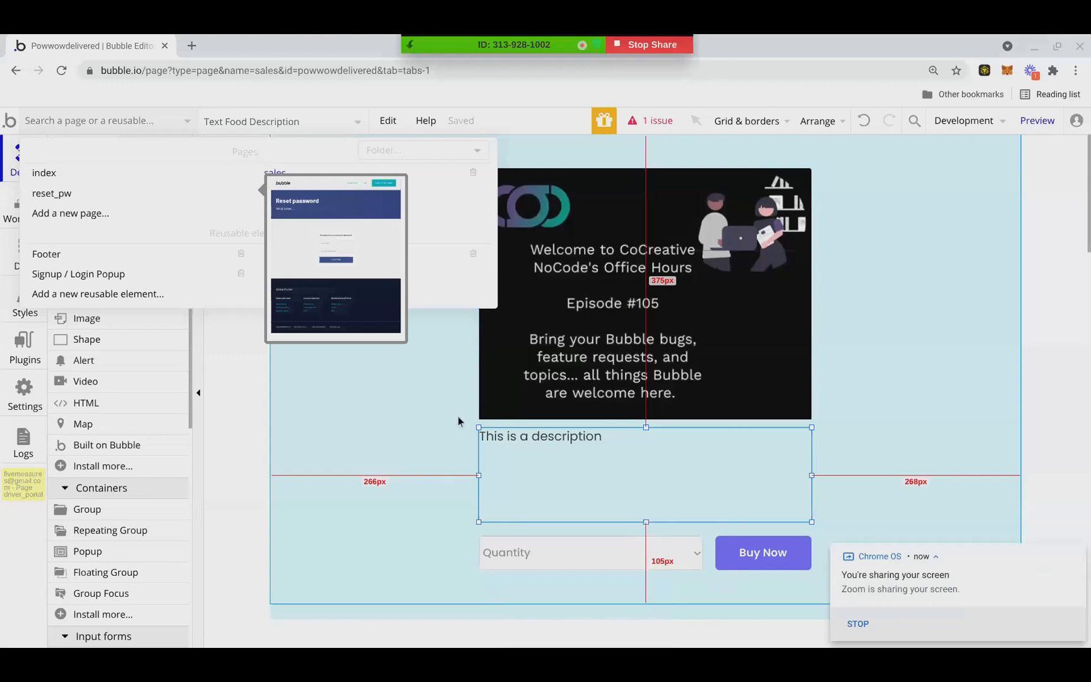
# Open the driver_portal page for editing
pyautogui.click(458, 417)
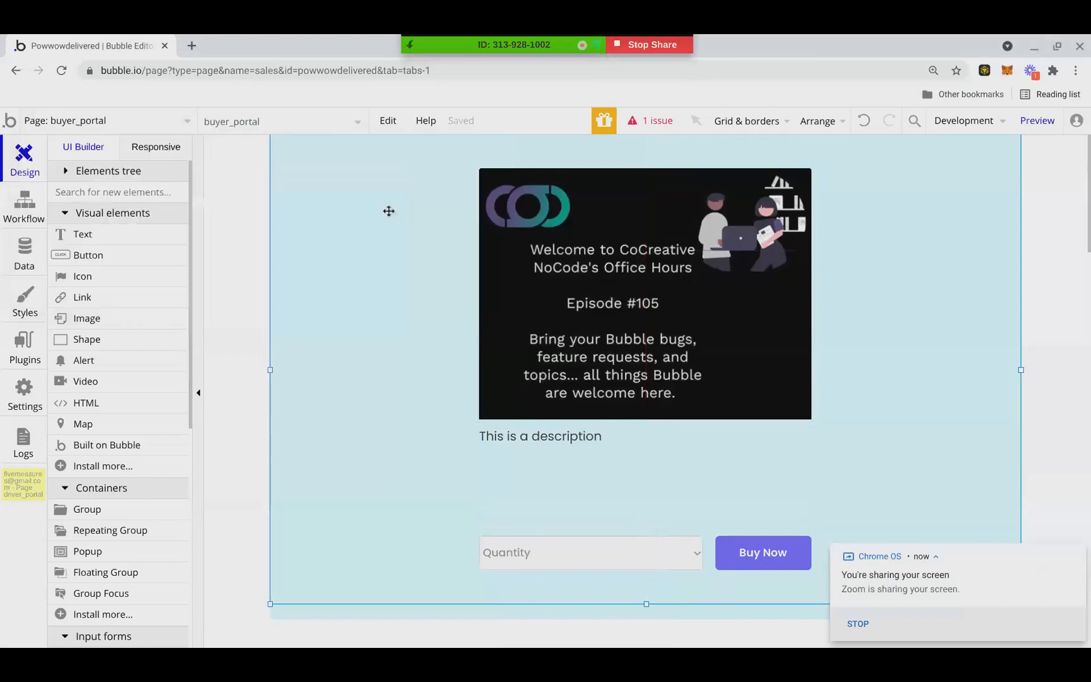
pyautogui.click(258, 126)
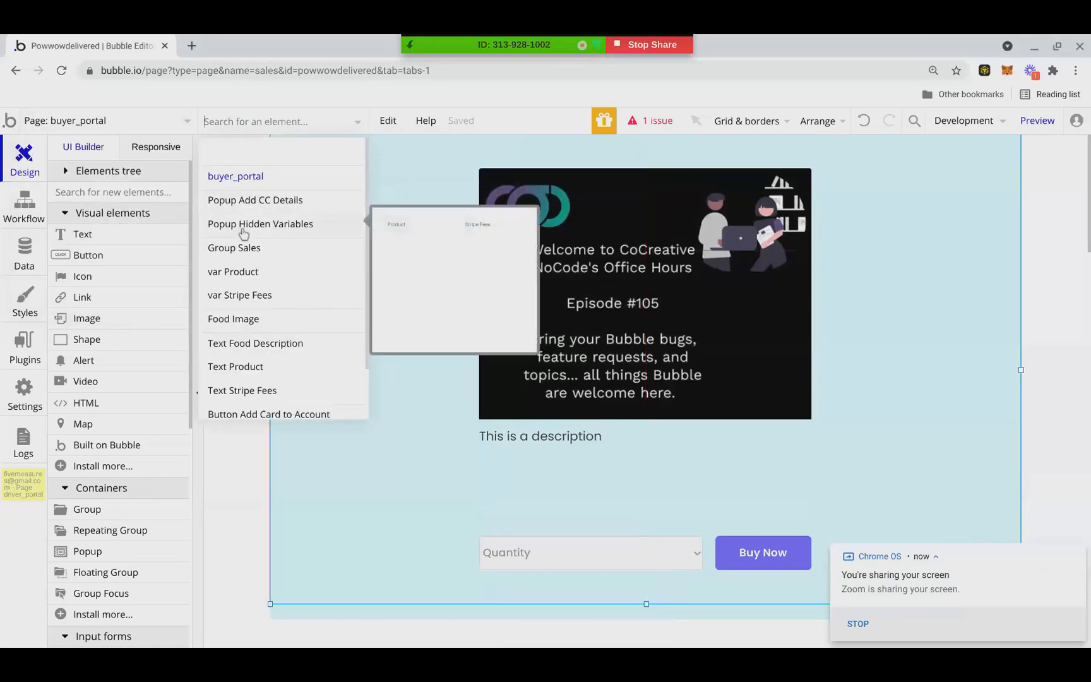
pyautogui.click(177, 129)
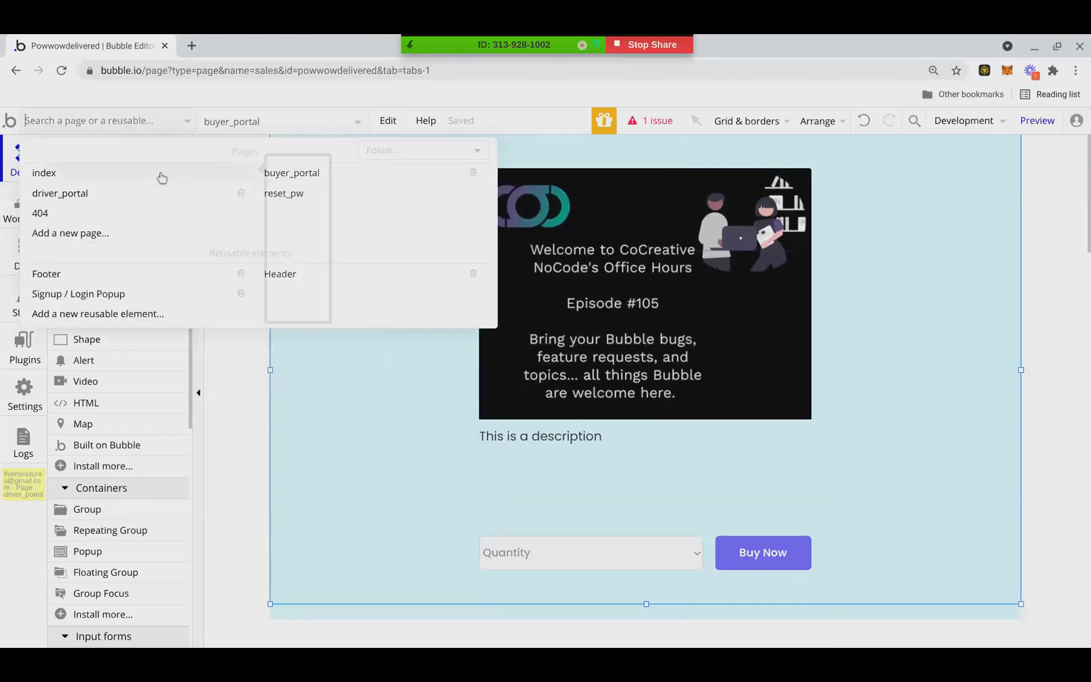
pyautogui.click(309, 180)
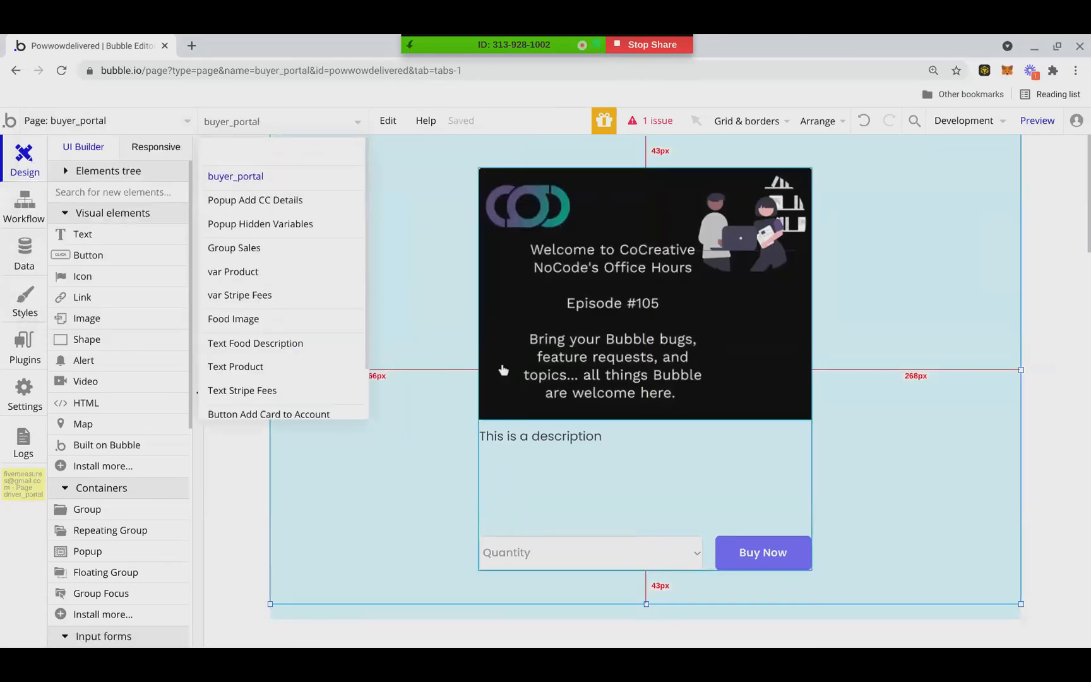
pyautogui.click(489, 339)
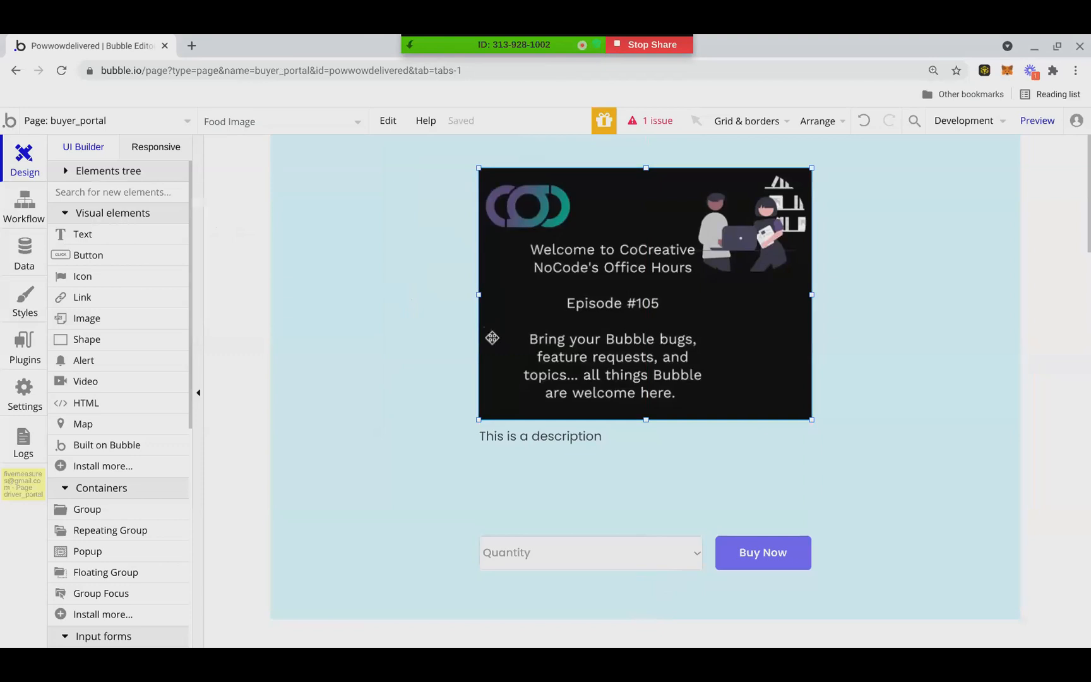
pyautogui.click(233, 126)
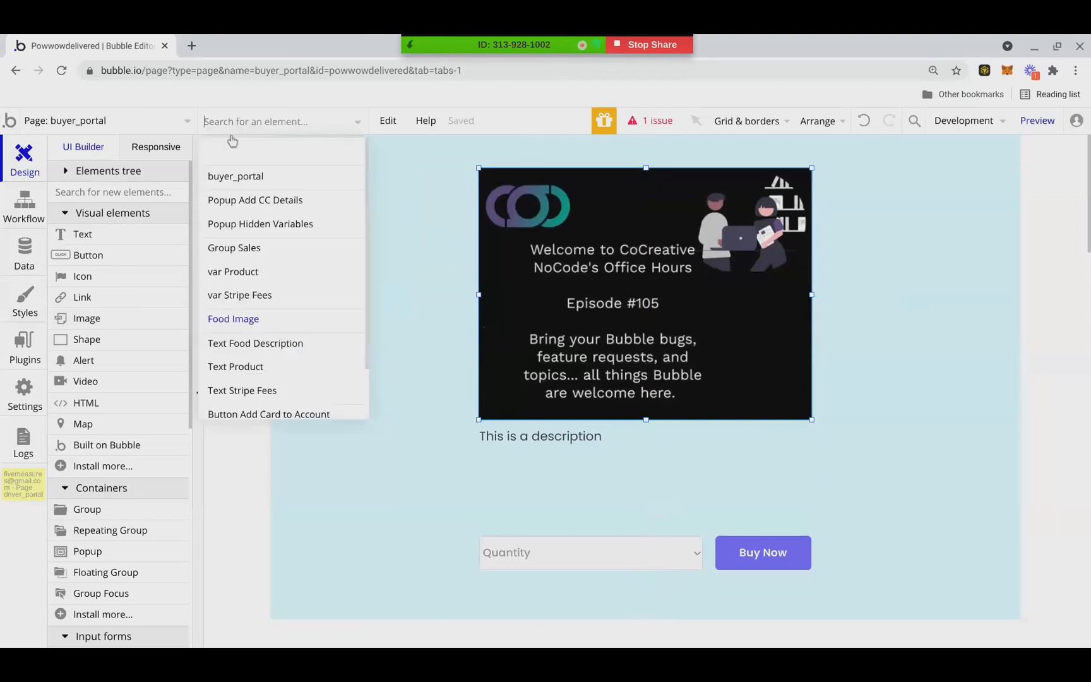
pyautogui.click(145, 126)
pyautogui.moveTo(104, 179)
pyautogui.click(82, 194)
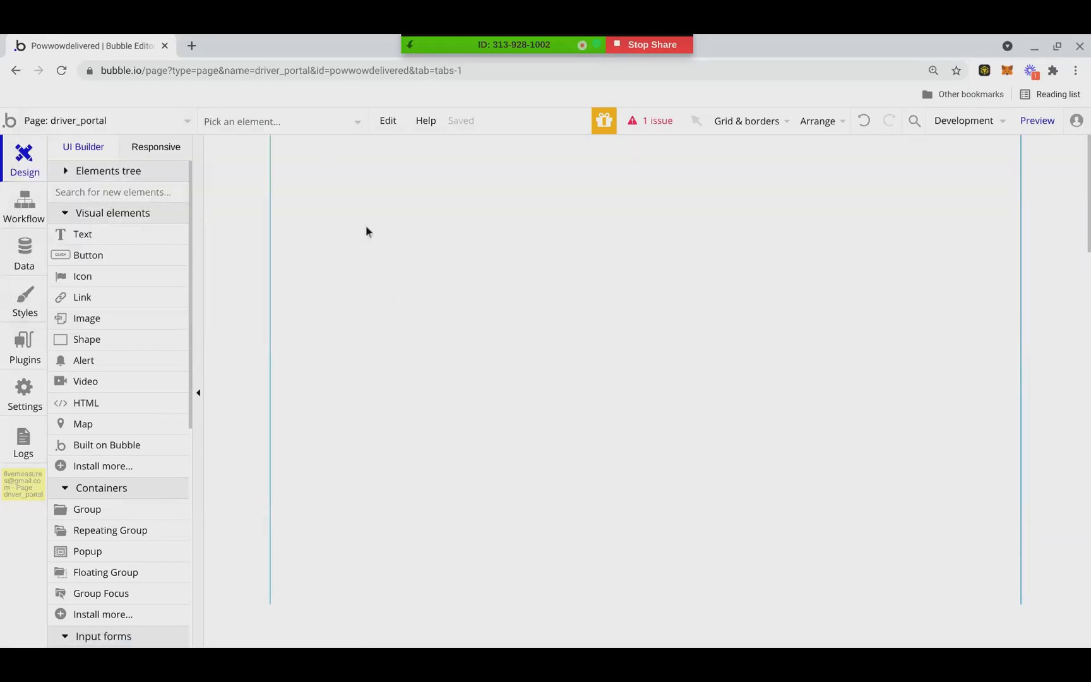
# Select the Register As a Driver button and move it to about X 121, Y 67
pyautogui.click(290, 122)
pyautogui.click(265, 208)
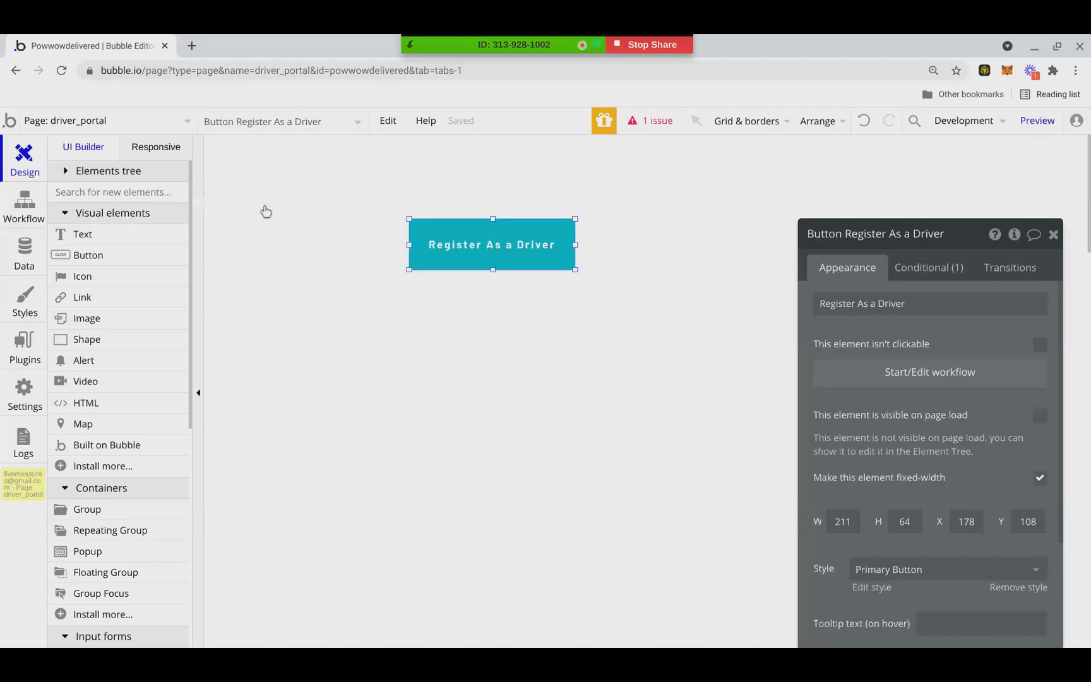
pyautogui.moveTo(490, 246); pyautogui.dragTo(508, 230)
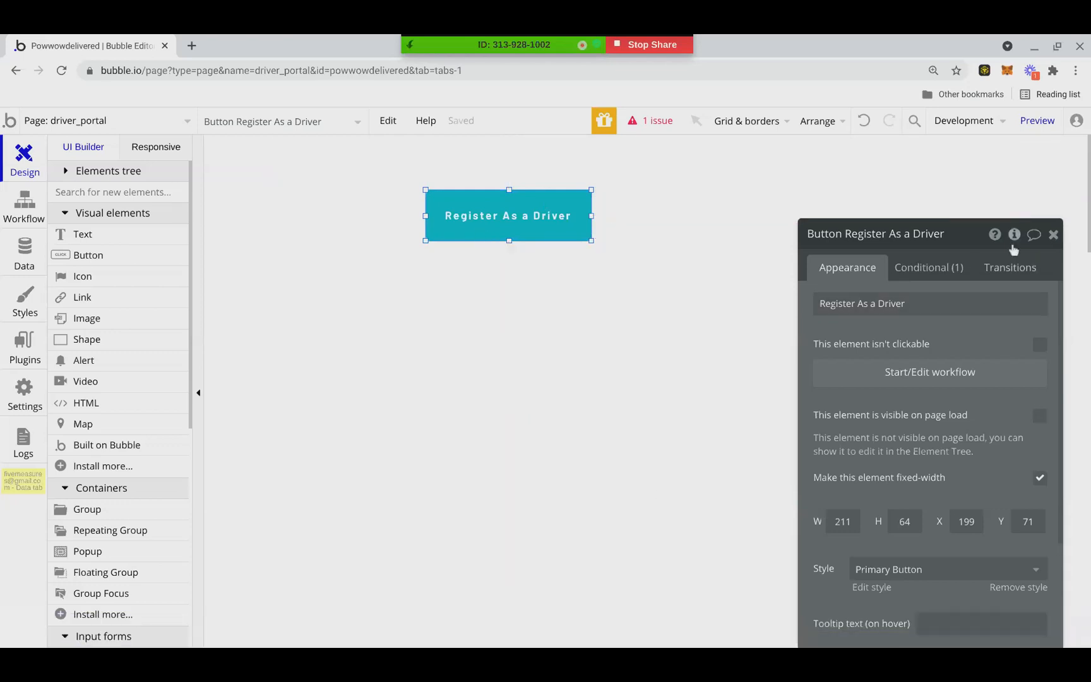
pyautogui.moveTo(508, 215); pyautogui.dragTo(442, 214)
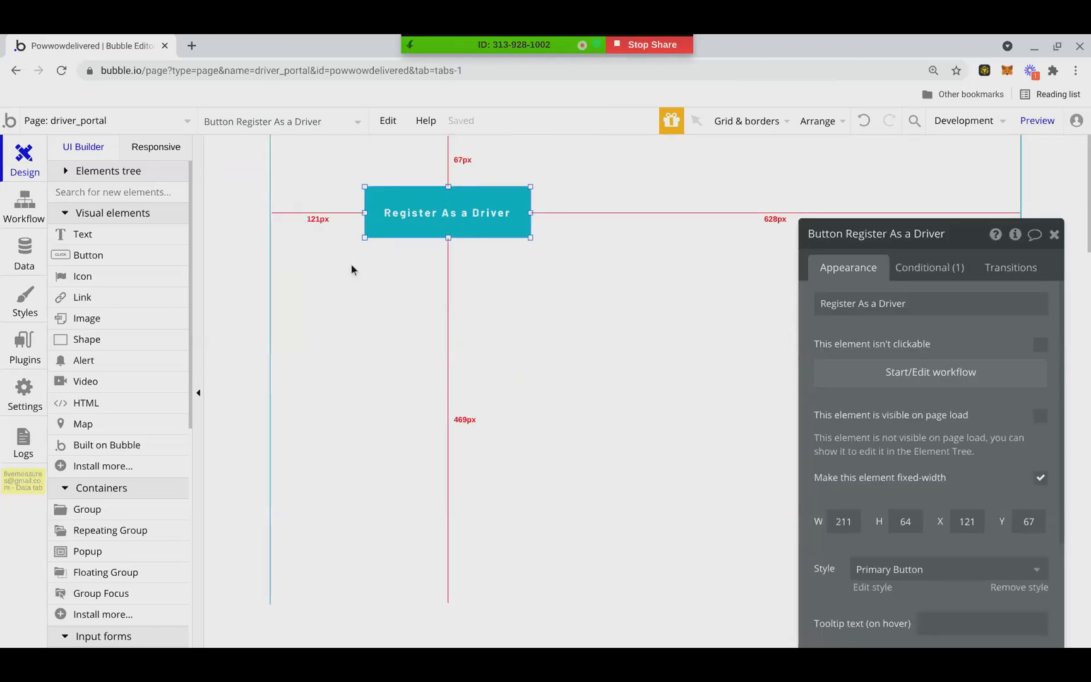
pyautogui.click(1054, 234)
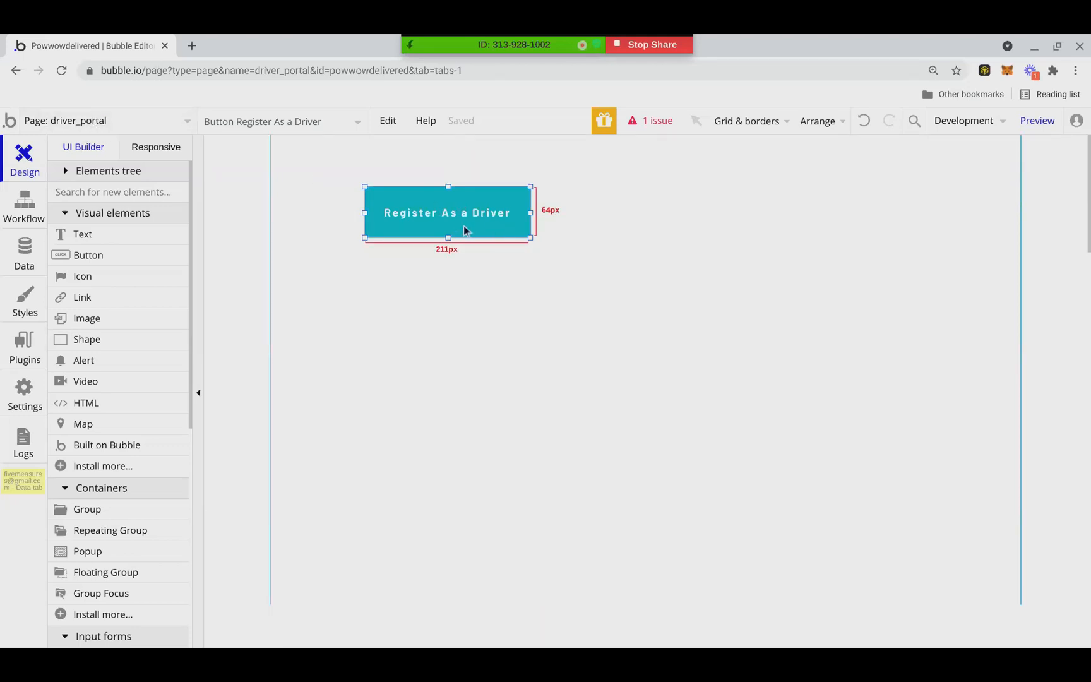
# Center the Register As a Driver button vertically and horizontally on the page
pyautogui.moveTo(501, 225); pyautogui.dragTo(676, 333)
pyautogui.rightClick(676, 329)
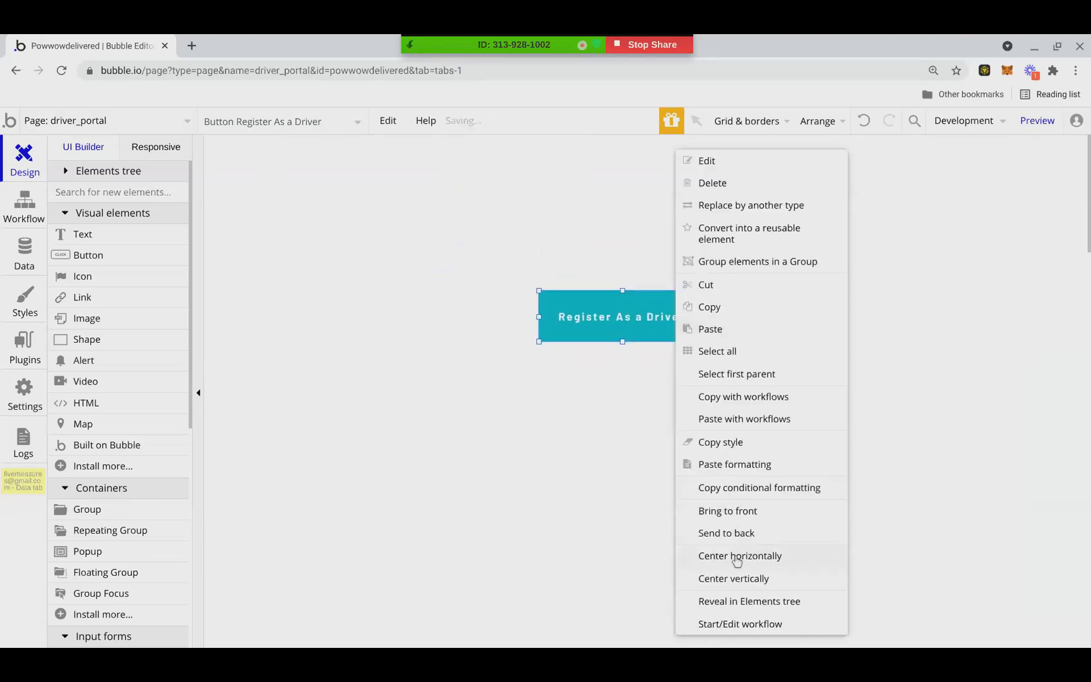
pyautogui.click(730, 582)
pyautogui.rightClick(674, 381)
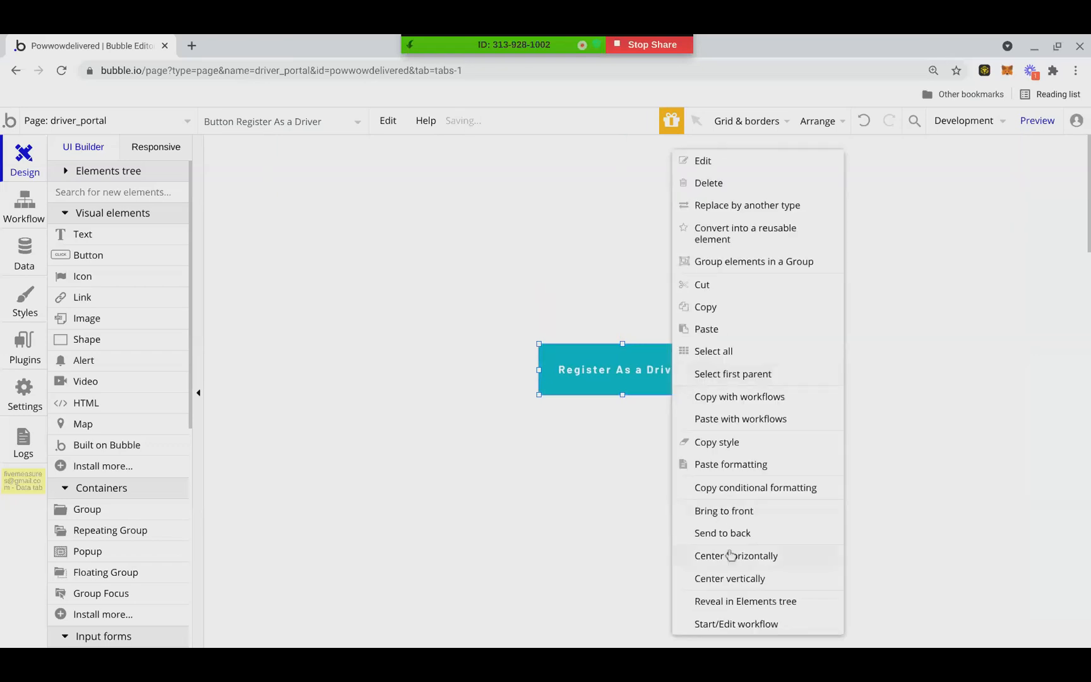
pyautogui.click(730, 556)
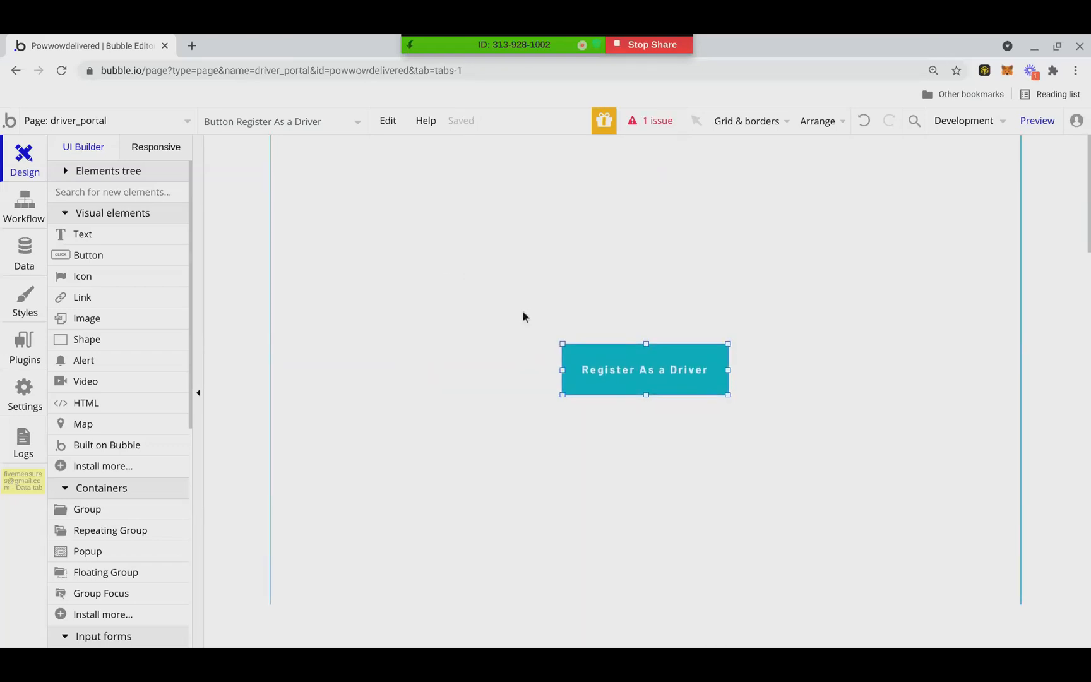
# Move the Register As a Driver button near the top of the page and draw a repeating group about 457 by 260 below it
pyautogui.moveTo(614, 353); pyautogui.dragTo(478, 217)
pyautogui.rightClick(505, 221)
pyautogui.click(487, 223)
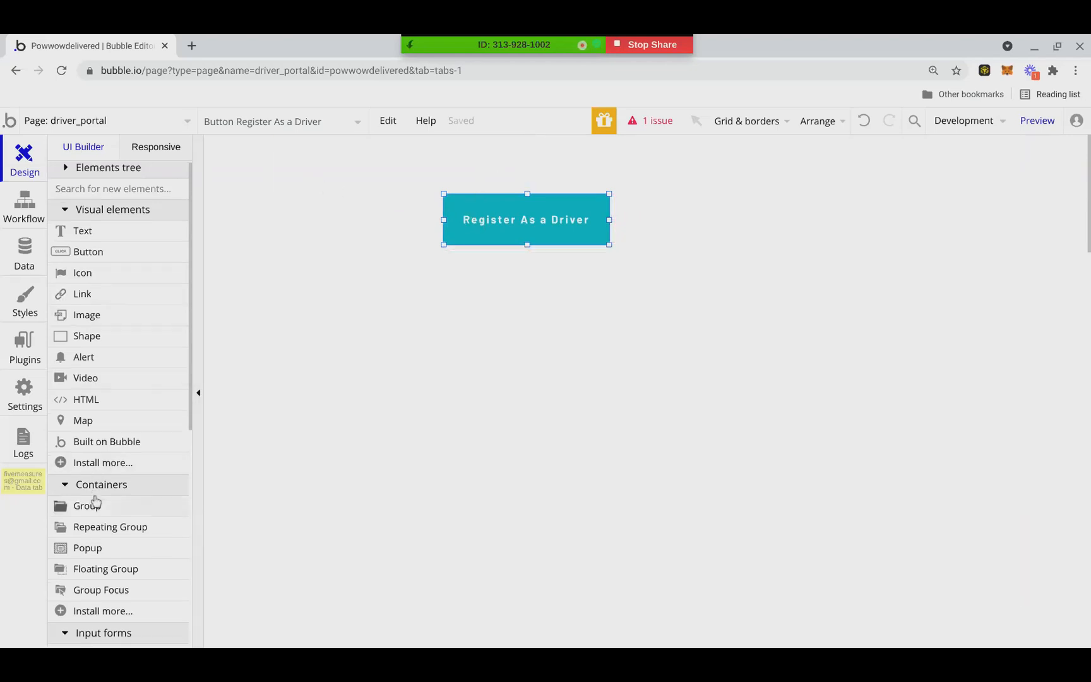
pyautogui.scroll(-1, 95, 508)
pyautogui.click(96, 519)
pyautogui.moveTo(460, 284)
pyautogui.mouseDown()
pyautogui.moveTo(800, 418)
pyautogui.moveTo(815, 487)
pyautogui.mouseUp()
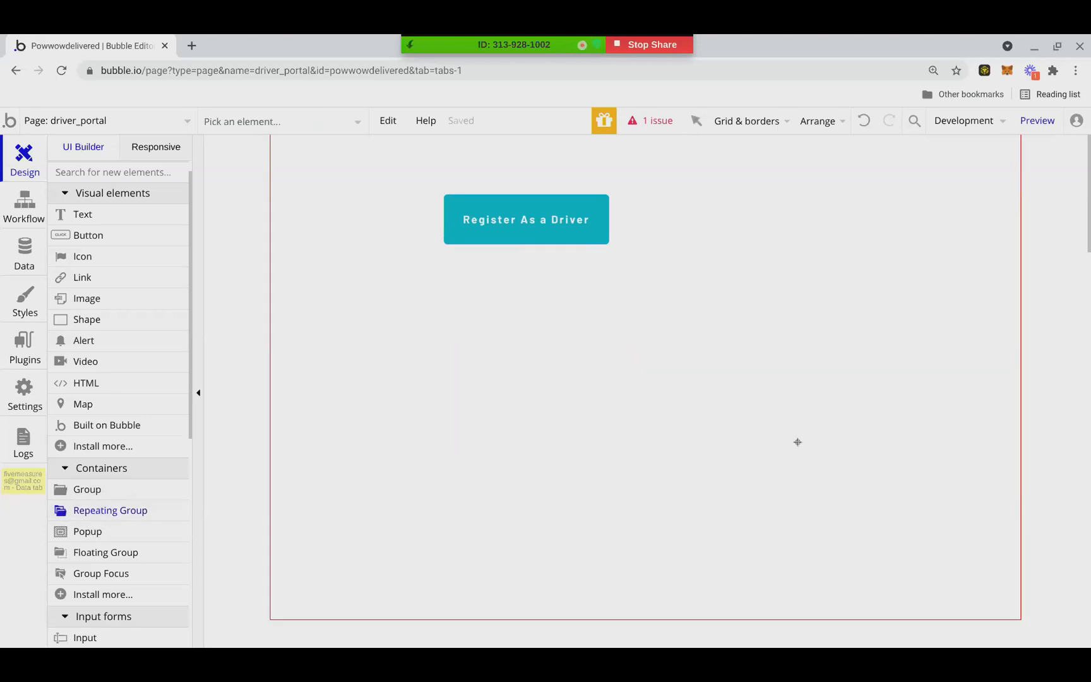
# Shrink the Register As a Driver button to about 188 by 46 and place the repeating group beside it at about X 293, Y 75
pyautogui.moveTo(530, 210); pyautogui.dragTo(468, 229)
pyautogui.moveTo(501, 211)
pyautogui.mouseDown()
pyautogui.moveTo(467, 212)
pyautogui.moveTo(485, 213)
pyautogui.mouseUp()
pyautogui.click(554, 346)
pyautogui.moveTo(591, 386); pyautogui.dragTo(631, 297)
pyautogui.click(452, 221)
pyautogui.click(553, 260)
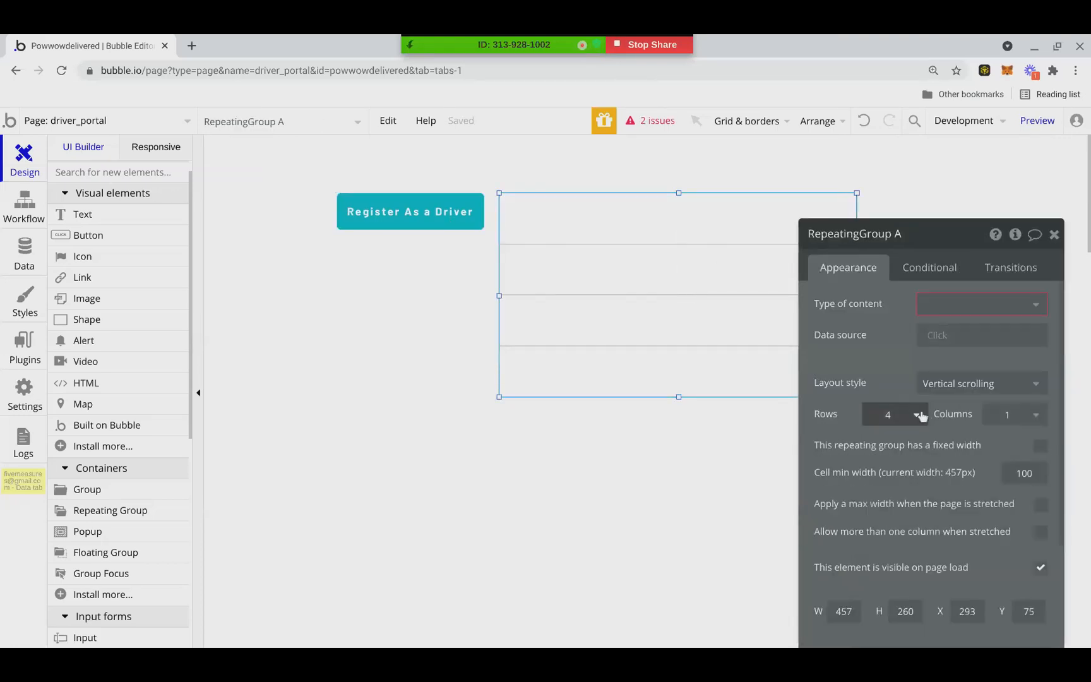
pyautogui.click(1054, 234)
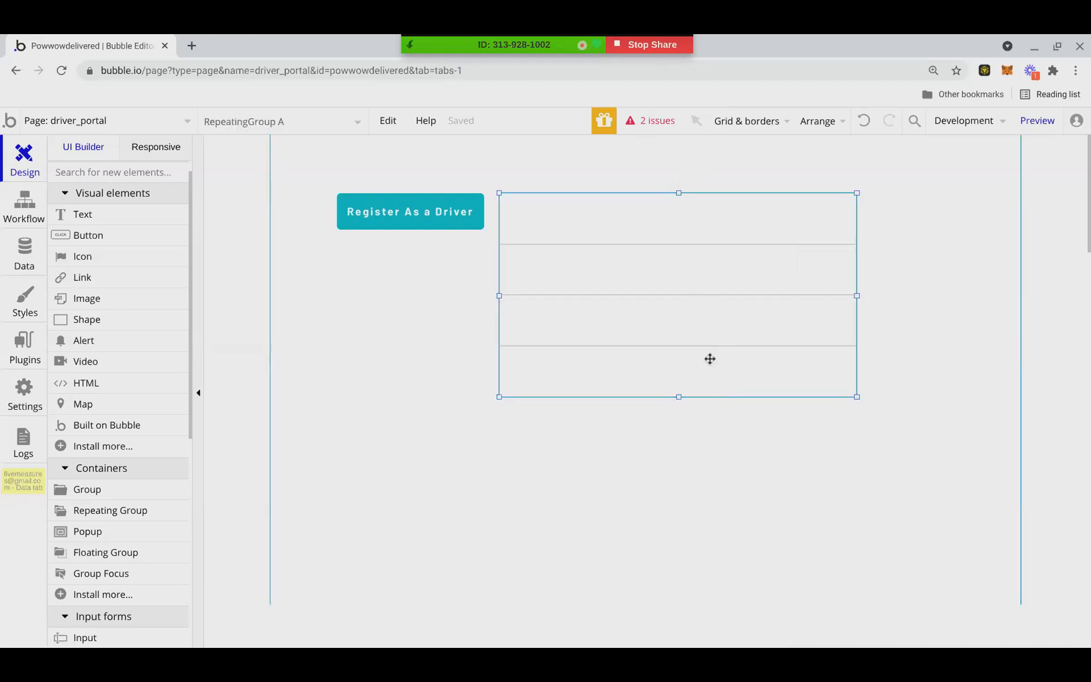
pyautogui.doubleClick(693, 323)
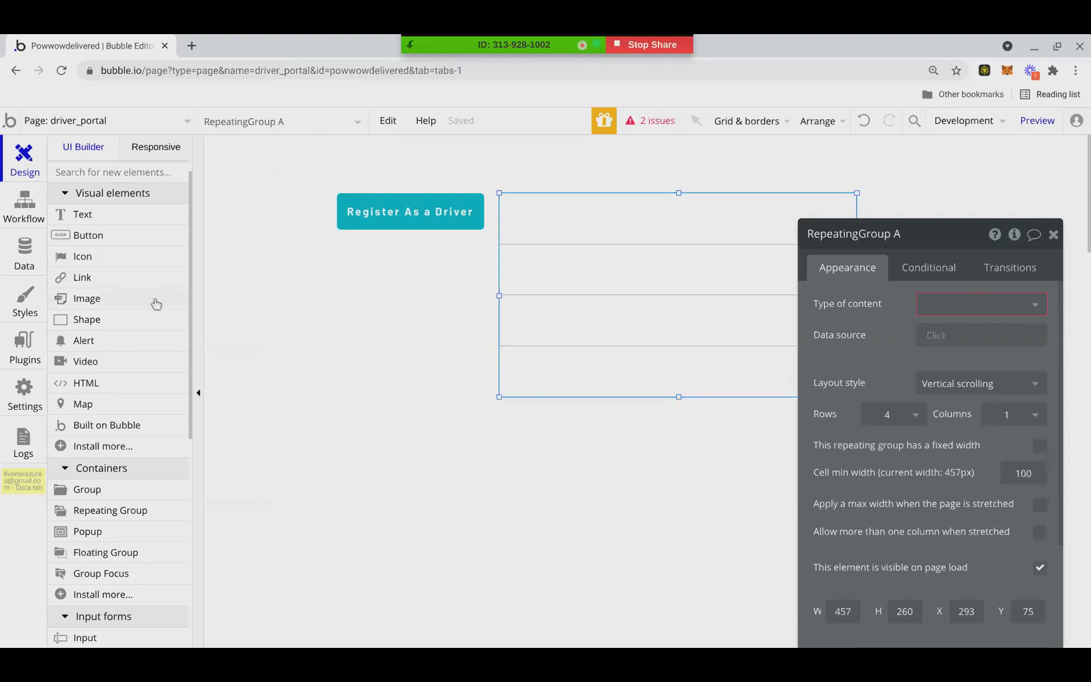
pyautogui.moveTo(156, 305)
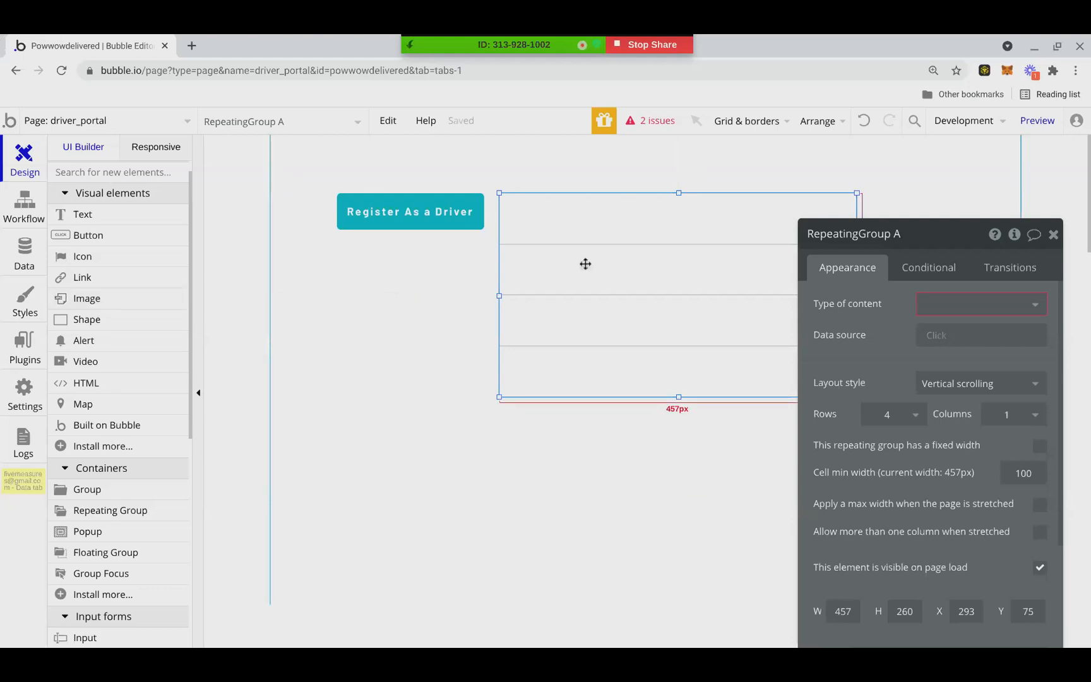
pyautogui.click(1052, 234)
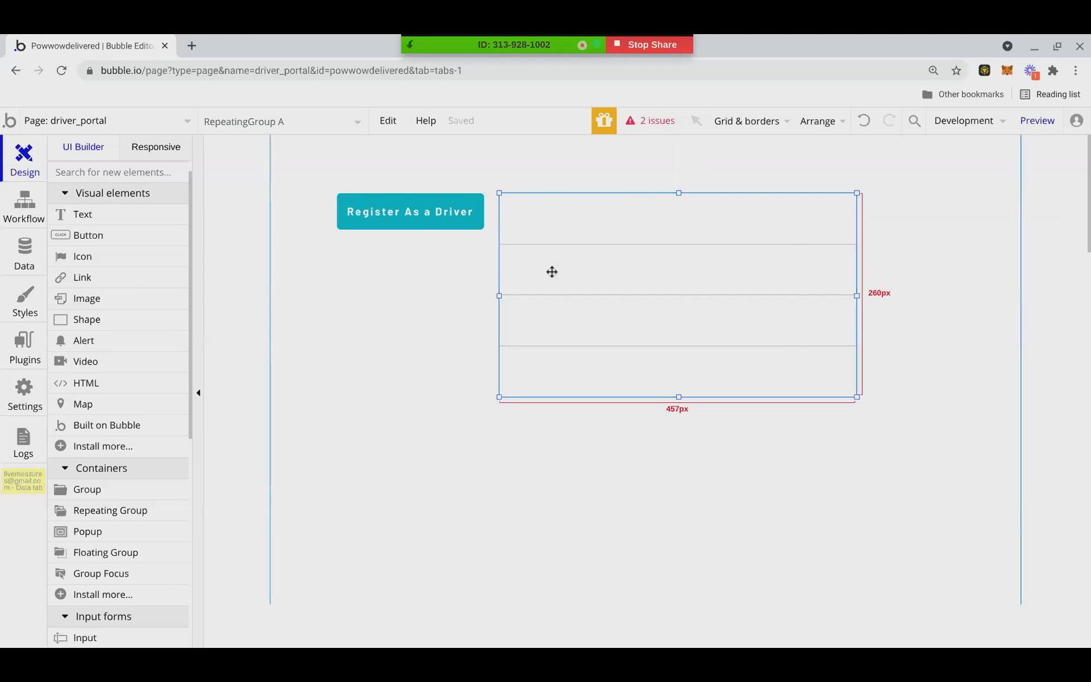
# Shift the repeating group to about X 355 and the Register As a Driver button to X 141, and stretch the group to about 372 high
pyautogui.moveTo(667, 248); pyautogui.dragTo(692, 248)
pyautogui.moveTo(436, 212); pyautogui.dragTo(474, 212)
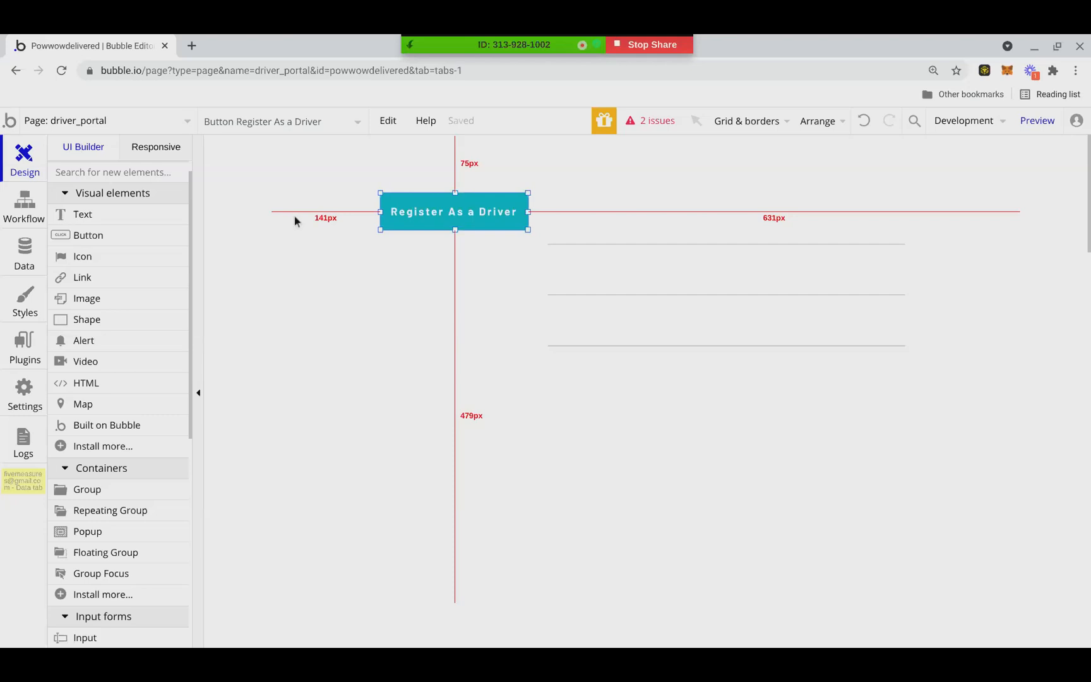
pyautogui.click(781, 265)
pyautogui.moveTo(727, 396); pyautogui.dragTo(726, 484)
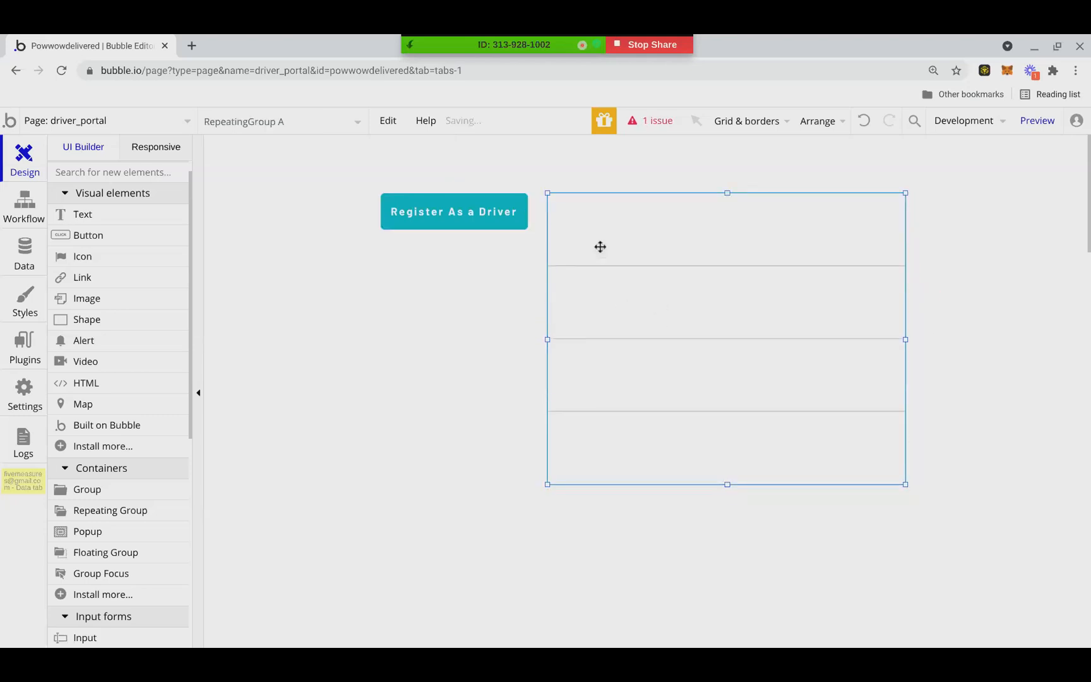
pyautogui.doubleClick(600, 249)
pyautogui.click(402, 221)
pyautogui.click(401, 294)
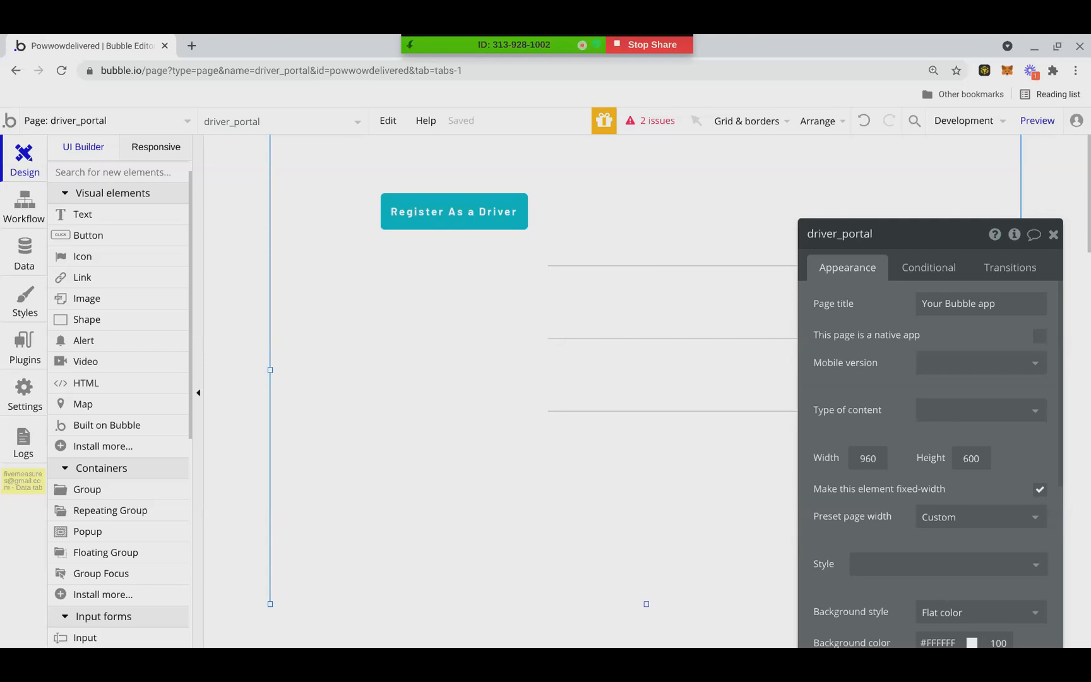
pyautogui.click(1054, 235)
pyautogui.doubleClick(594, 346)
pyautogui.click(481, 227)
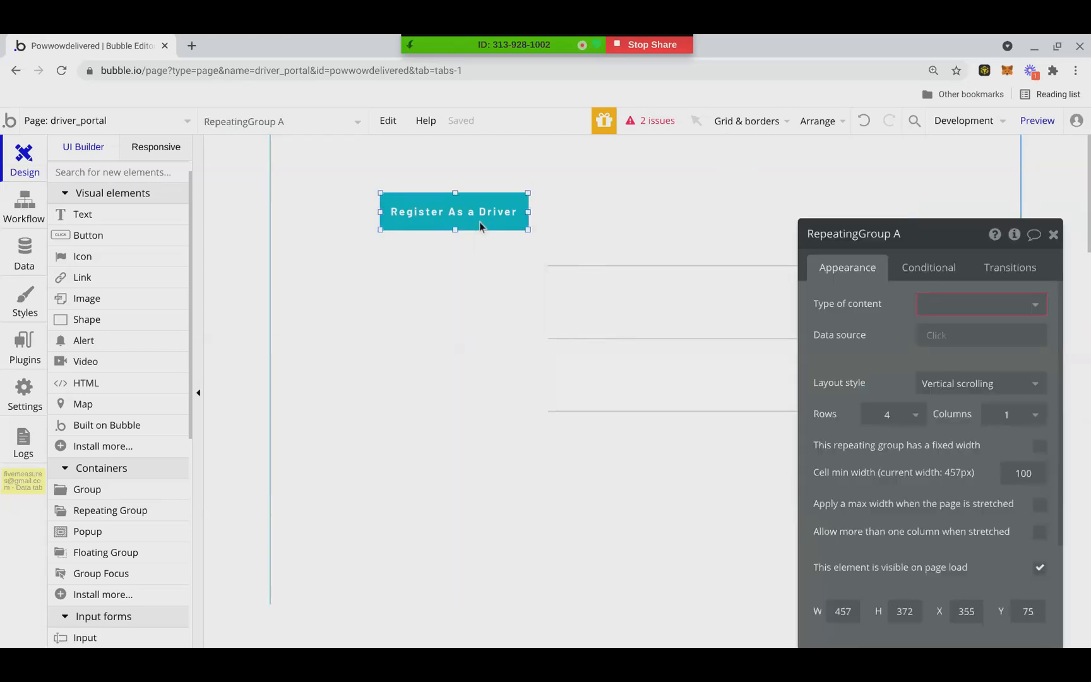
# Open the buyer_portal page and set its #00CCFF background color opacity to 7
pyautogui.click(187, 120)
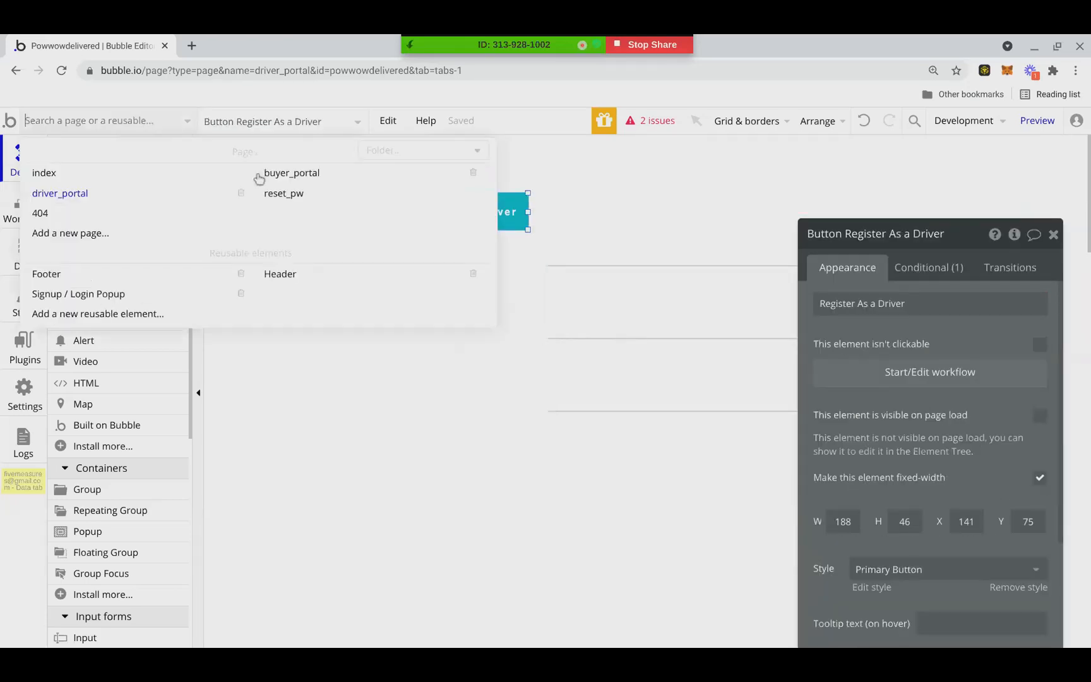
pyautogui.click(267, 180)
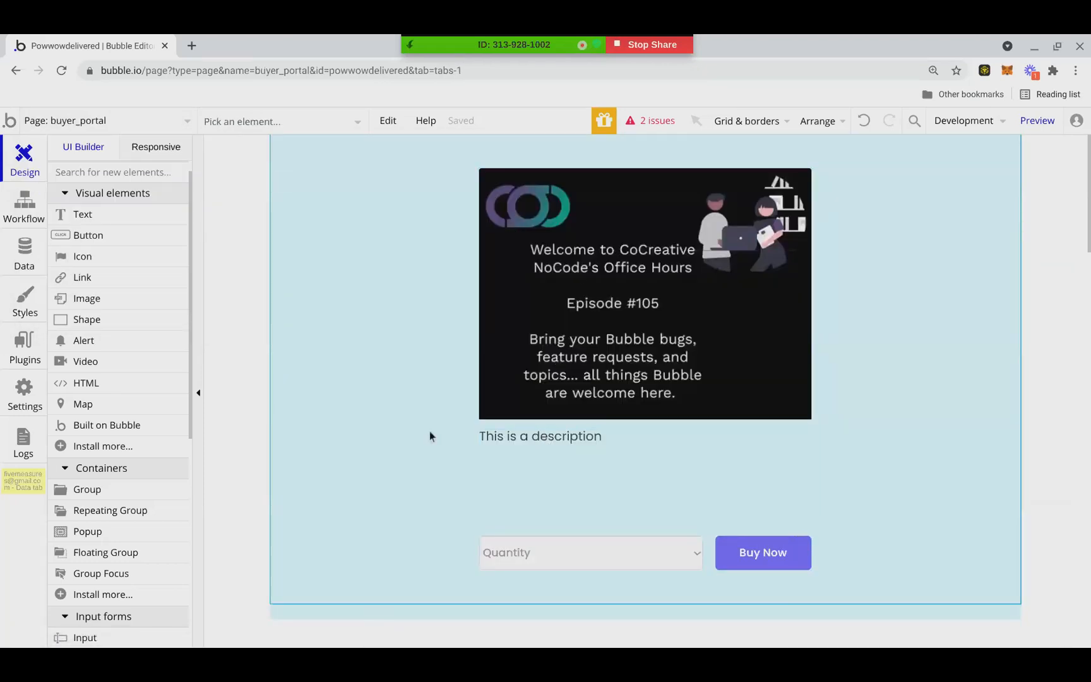
pyautogui.doubleClick(429, 434)
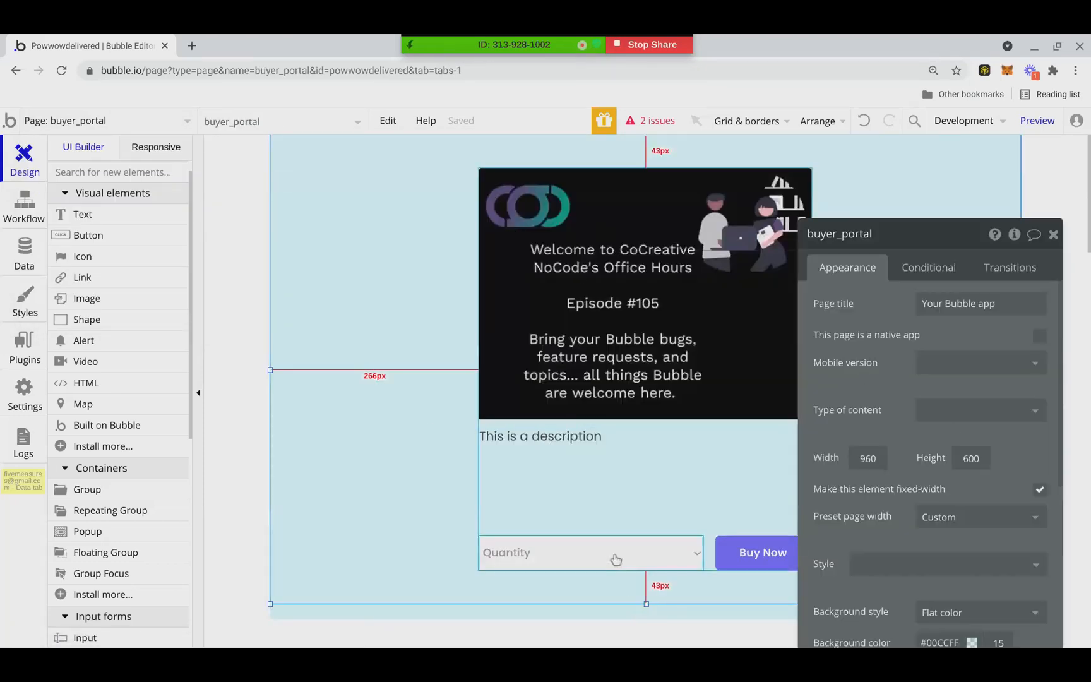
pyautogui.scroll(-3, 994, 480)
pyautogui.doubleClick(995, 477)
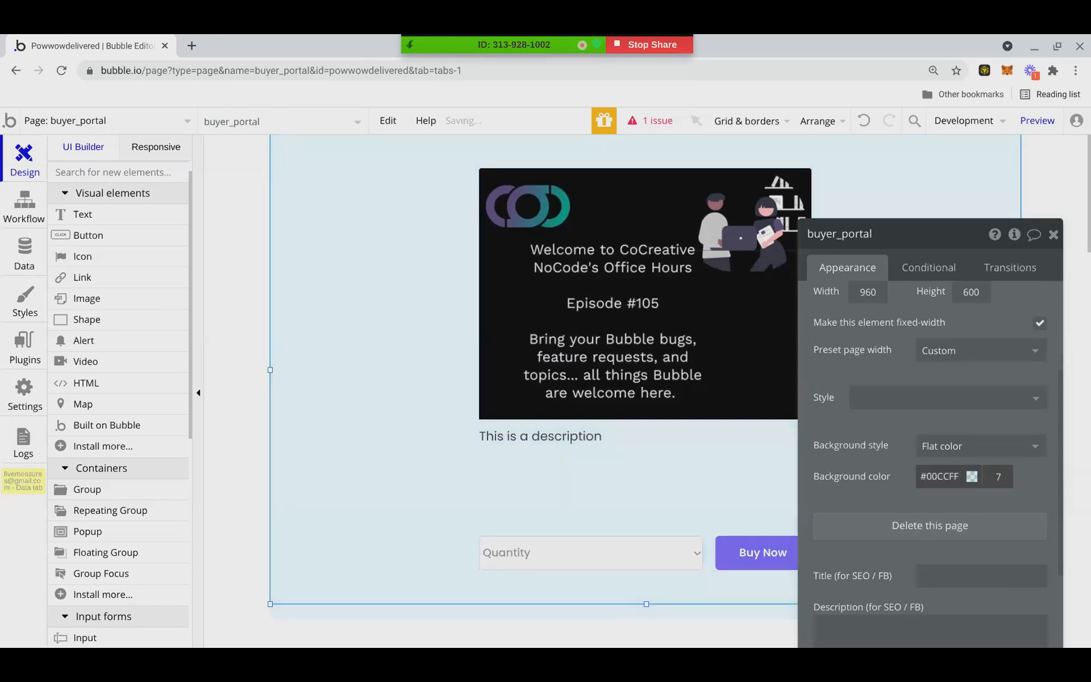
# Remove the style from Group Sales and give the group a flat #FFFFFF background
pyautogui.click(507, 529)
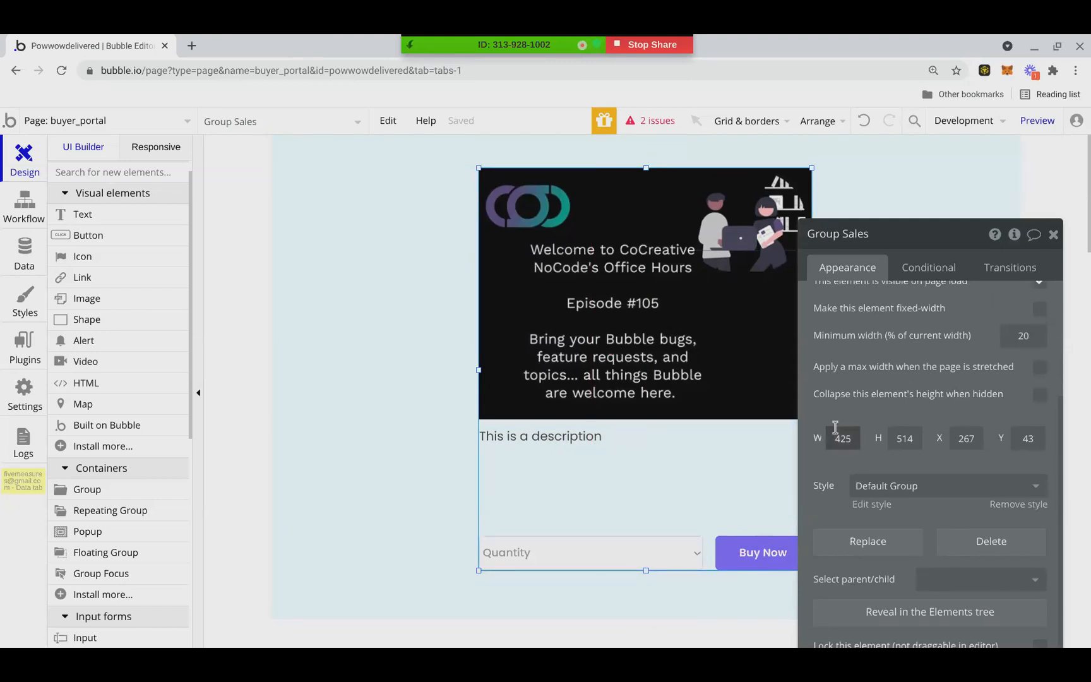
pyautogui.scroll(1, 854, 452)
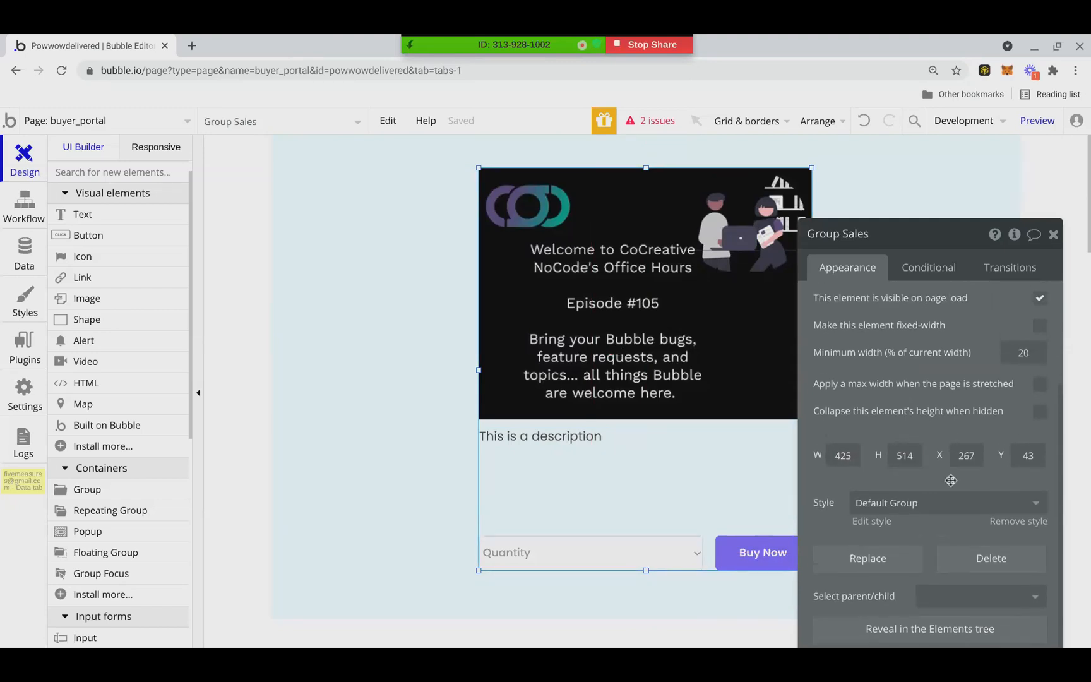
pyautogui.click(1003, 524)
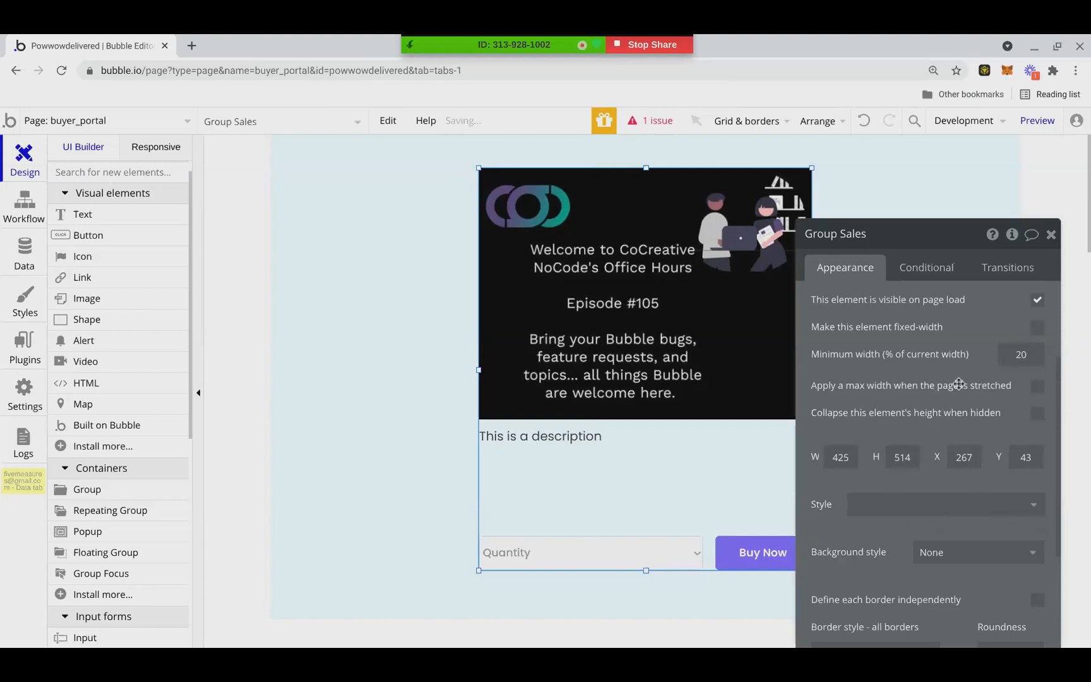
pyautogui.moveTo(952, 272); pyautogui.dragTo(870, 326)
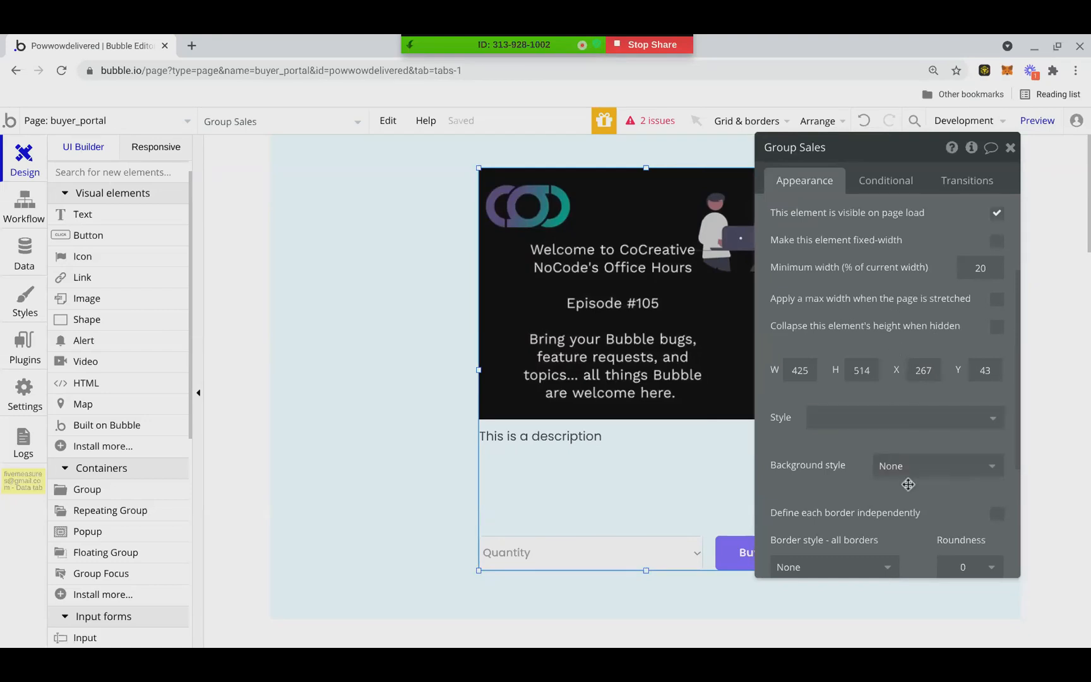
pyautogui.click(961, 469)
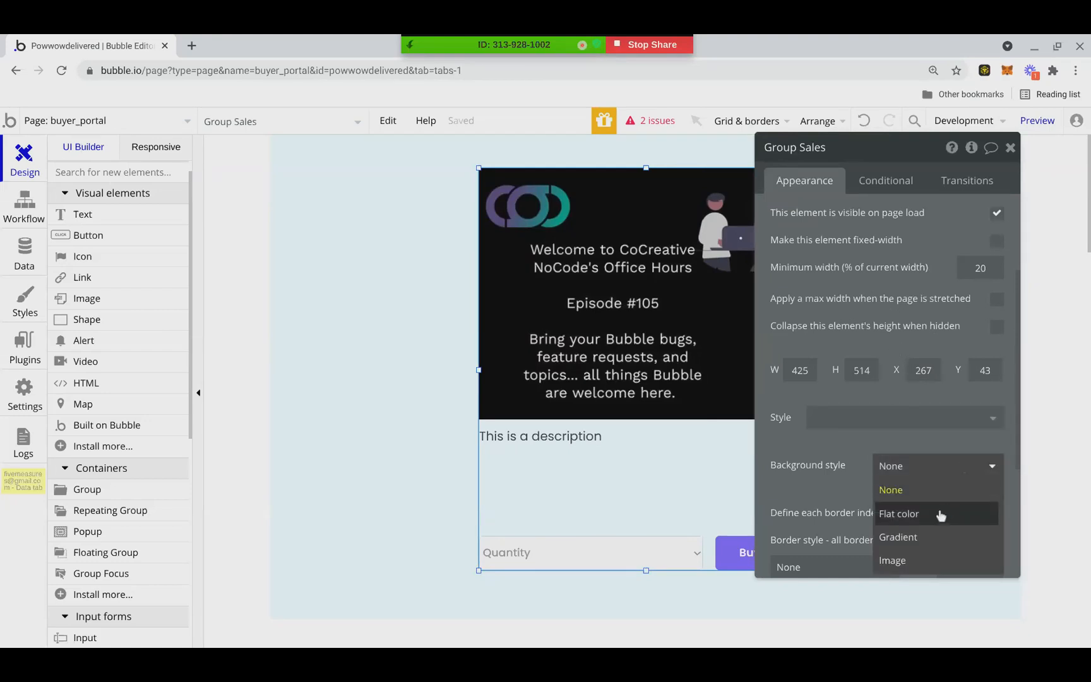
pyautogui.click(941, 514)
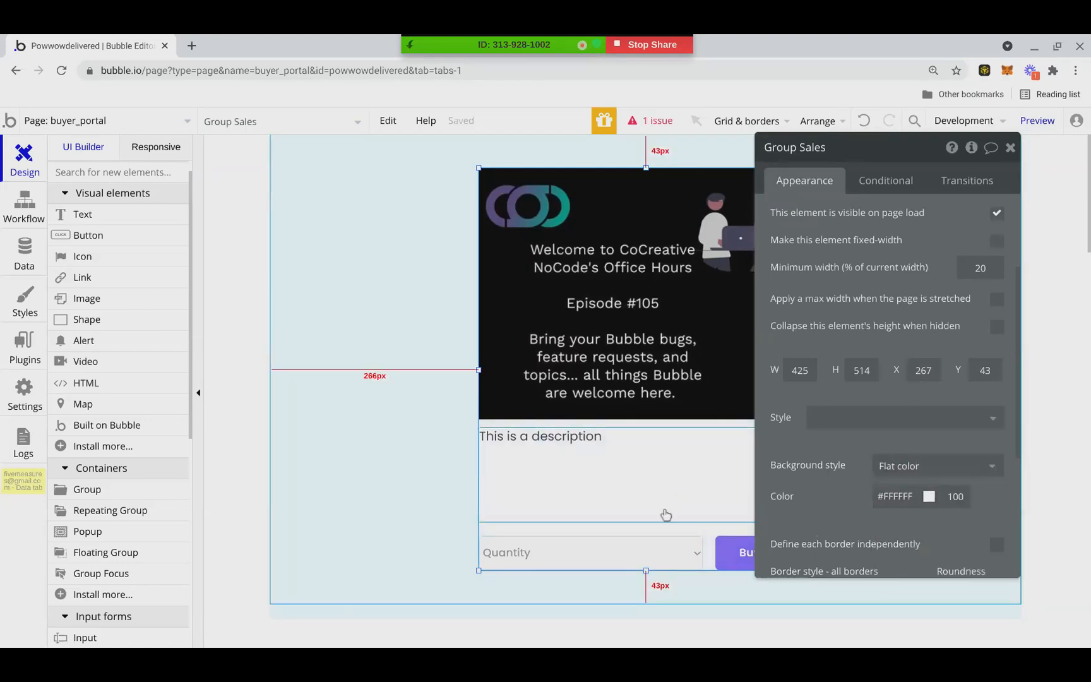
# Stretch Group Sales to 440 by 527 beyond the food image and nudge the image to 15 px below the group's upper edge
pyautogui.moveTo(480, 370); pyautogui.dragTo(467, 370)
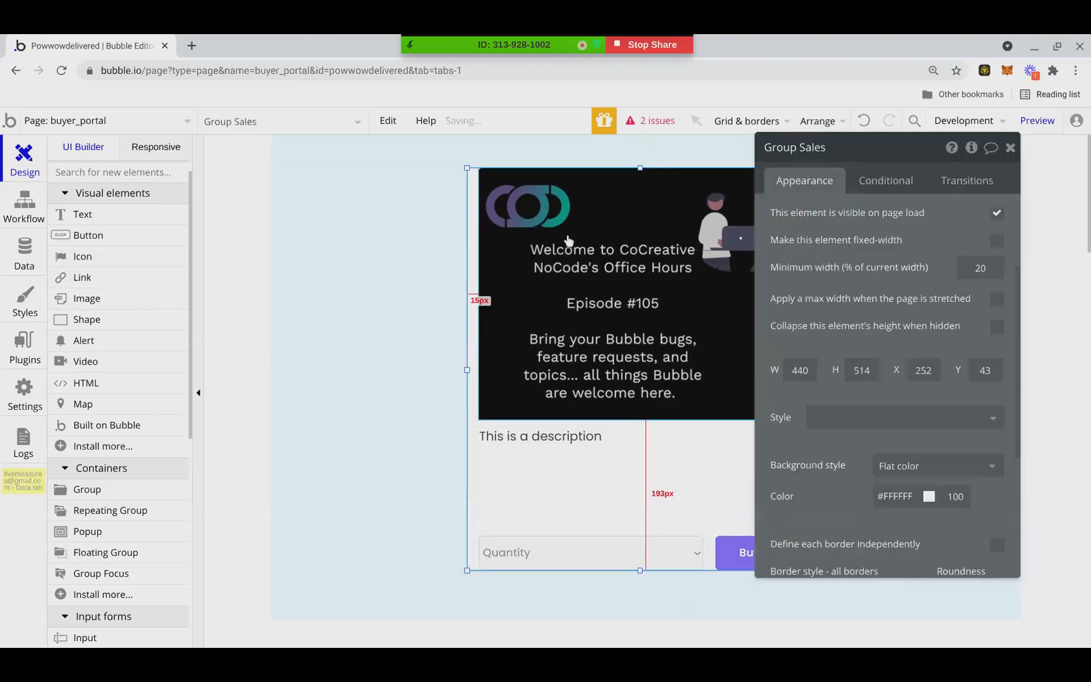
pyautogui.moveTo(640, 168); pyautogui.dragTo(640, 158)
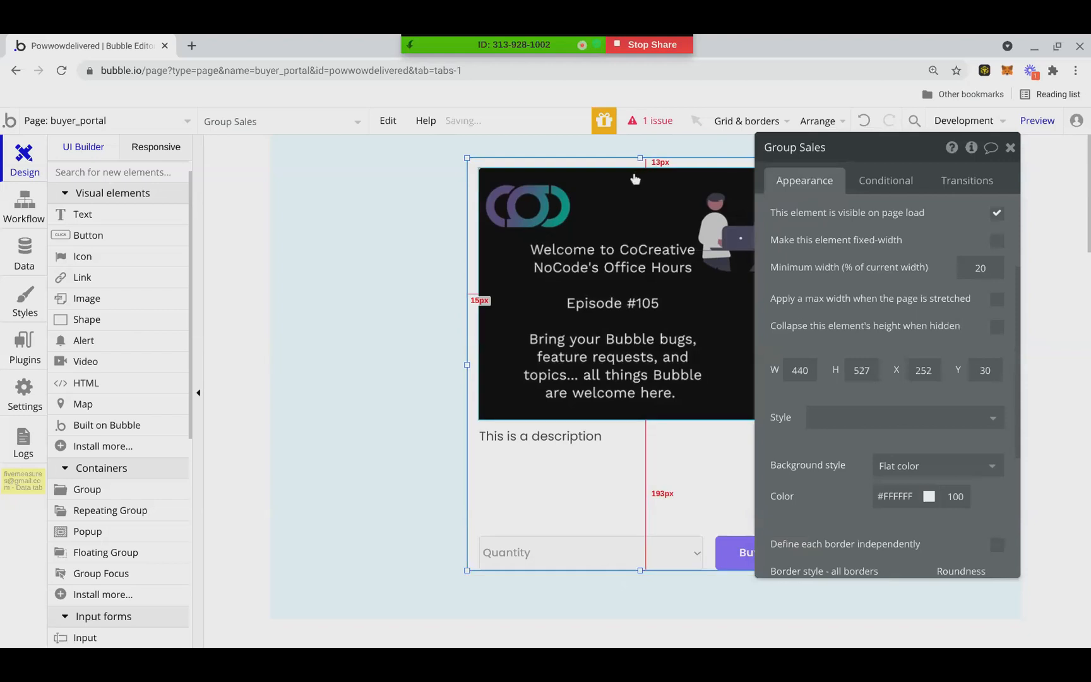
pyautogui.click(641, 177)
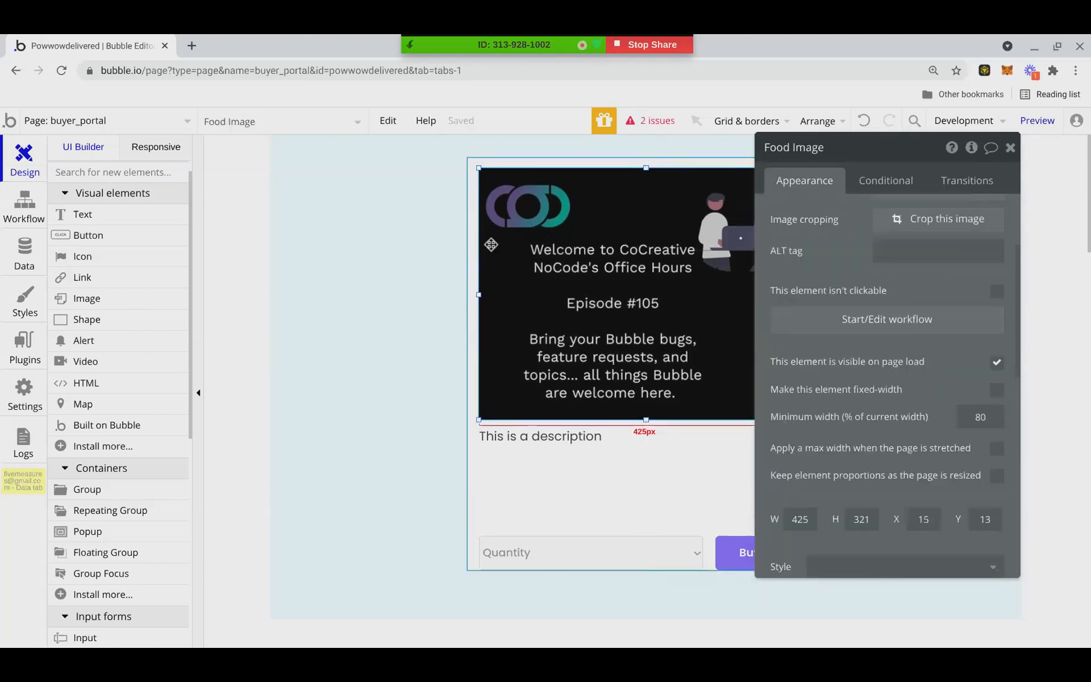
pyautogui.press('Down')
pyautogui.press('Down')
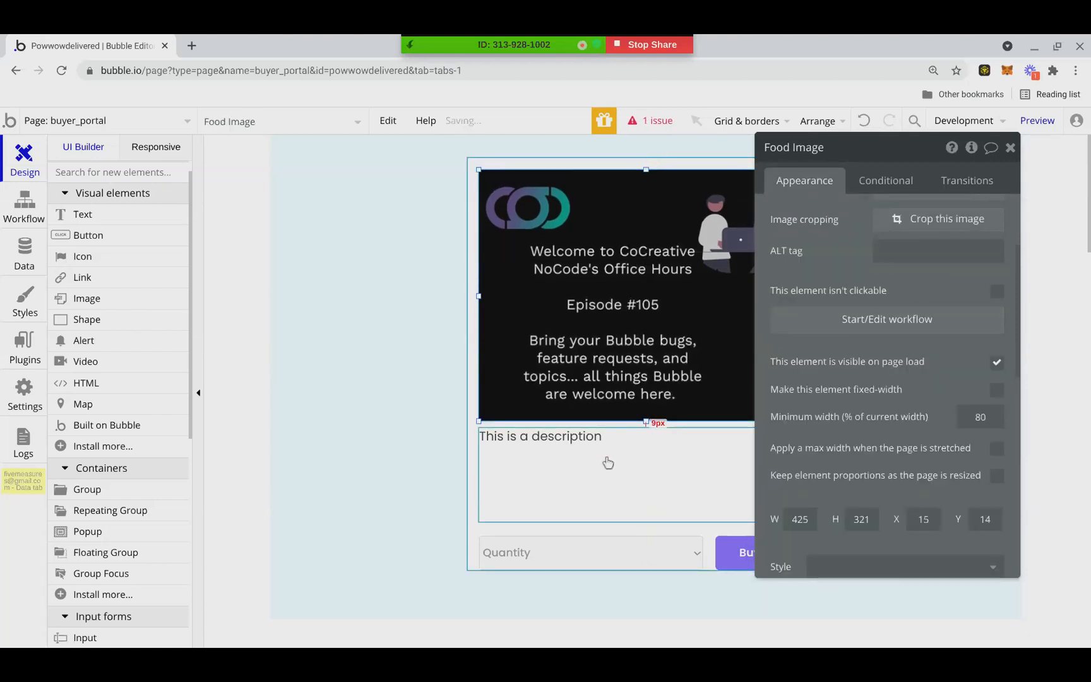
# Widen Group Sales to leave 15 px beside the food image and extend its lower edge slightly below the Buy Now button
pyautogui.click(1010, 149)
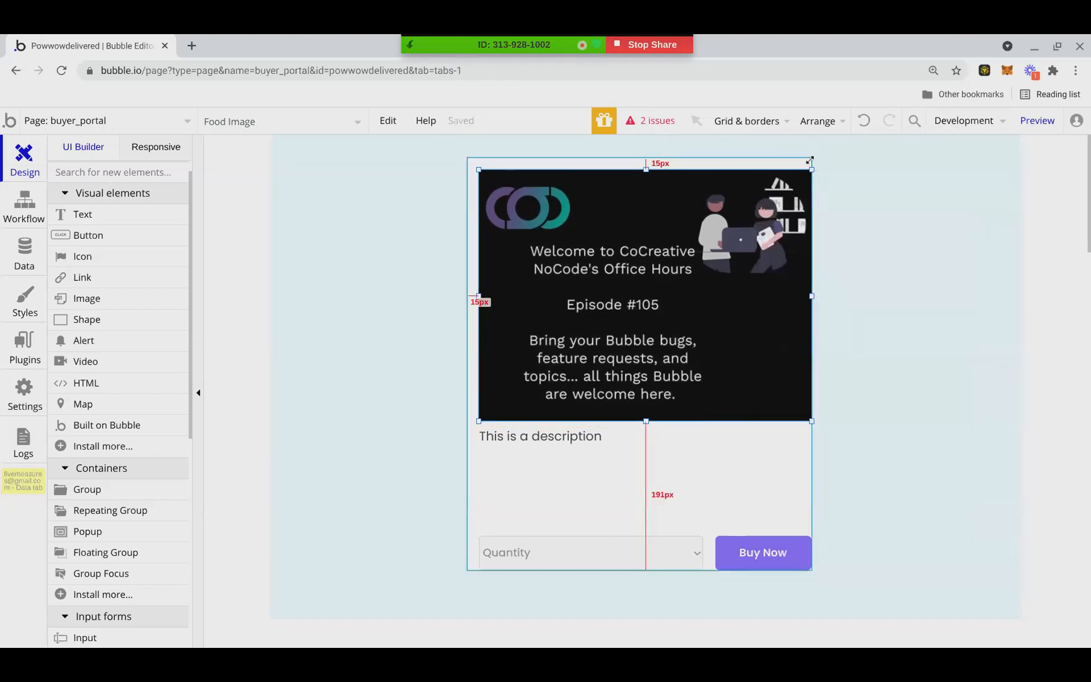
pyautogui.click(812, 290)
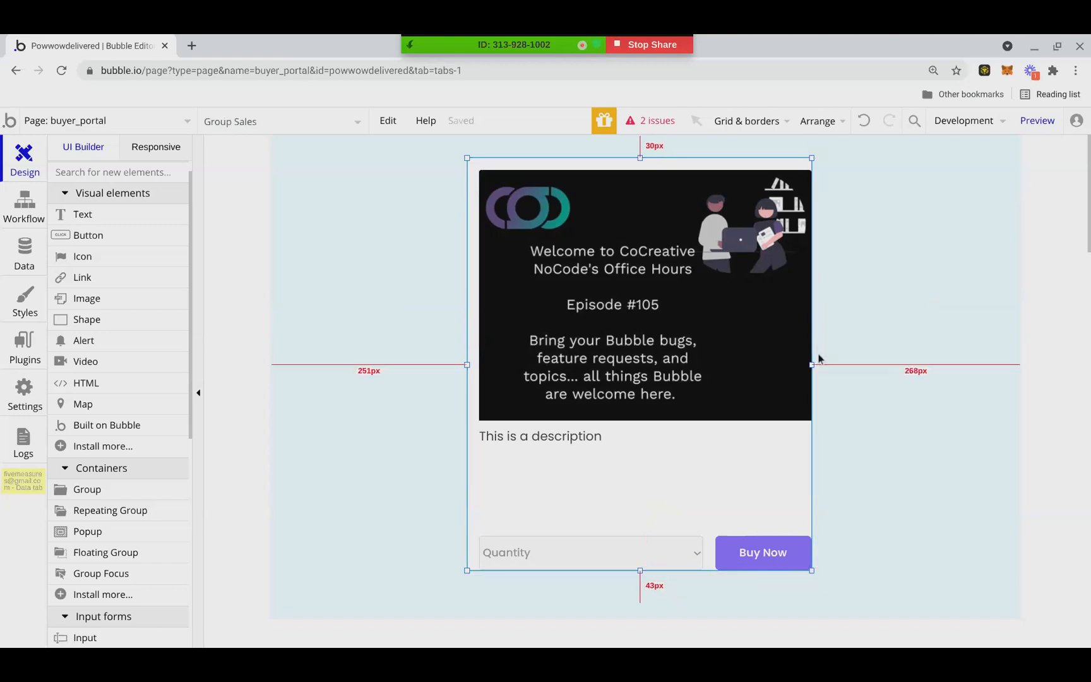
pyautogui.moveTo(810, 365); pyautogui.dragTo(823, 365)
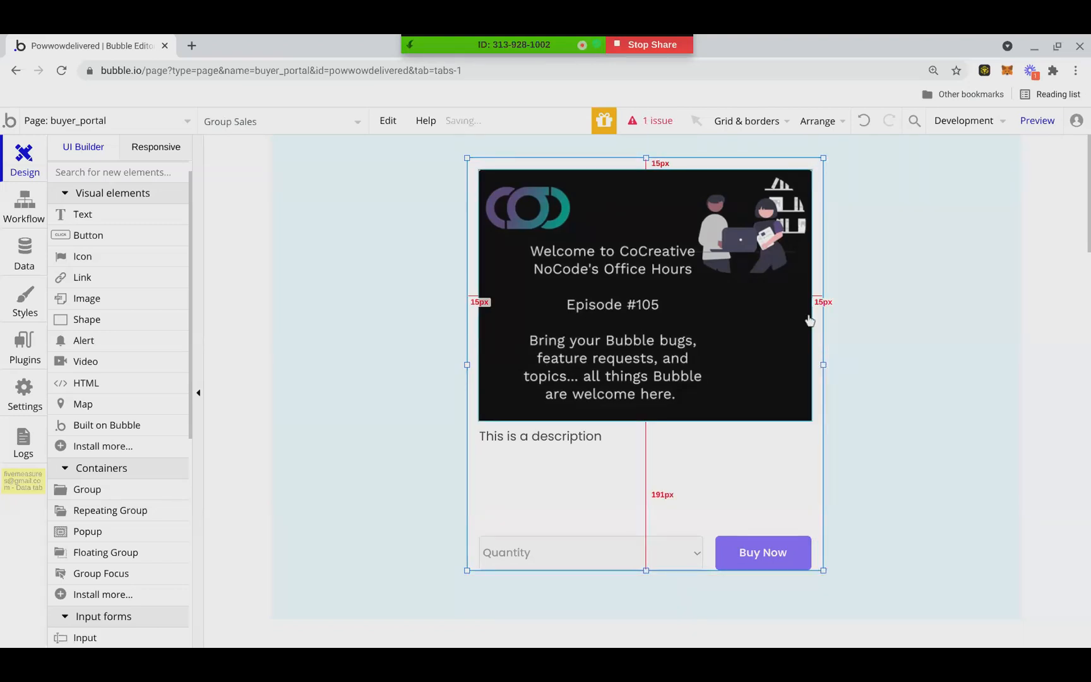
pyautogui.moveTo(645, 570); pyautogui.dragTo(646, 582)
# Shorten the food description text to about 68 high and set its font size to 14
pyautogui.click(638, 509)
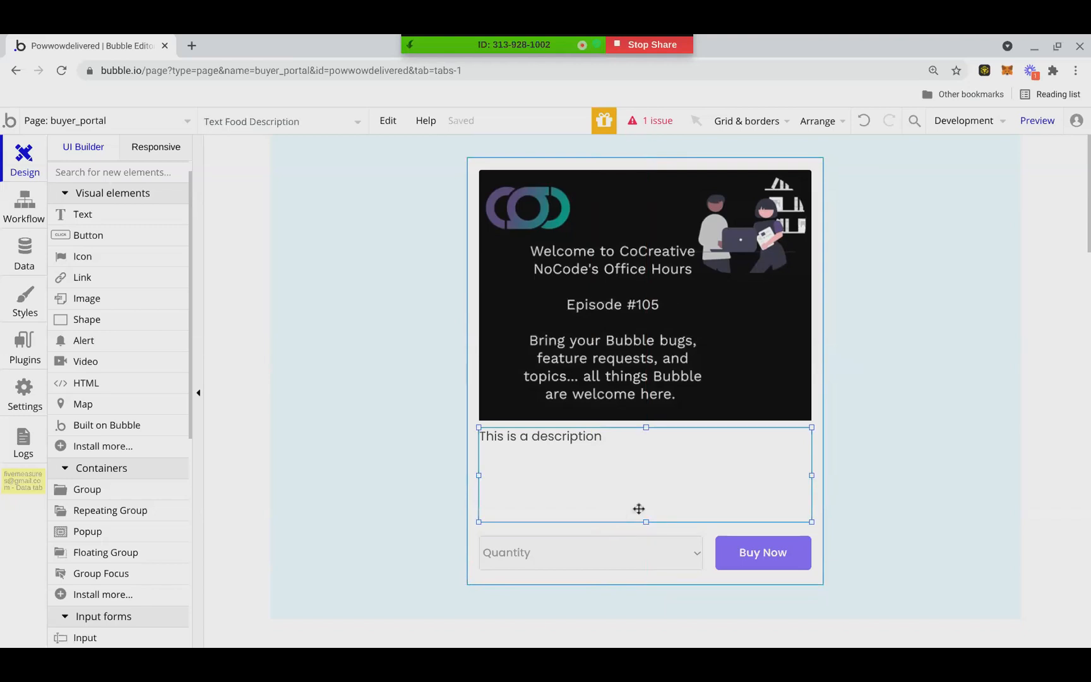
pyautogui.moveTo(646, 521); pyautogui.dragTo(646, 481)
pyautogui.doubleClick(623, 449)
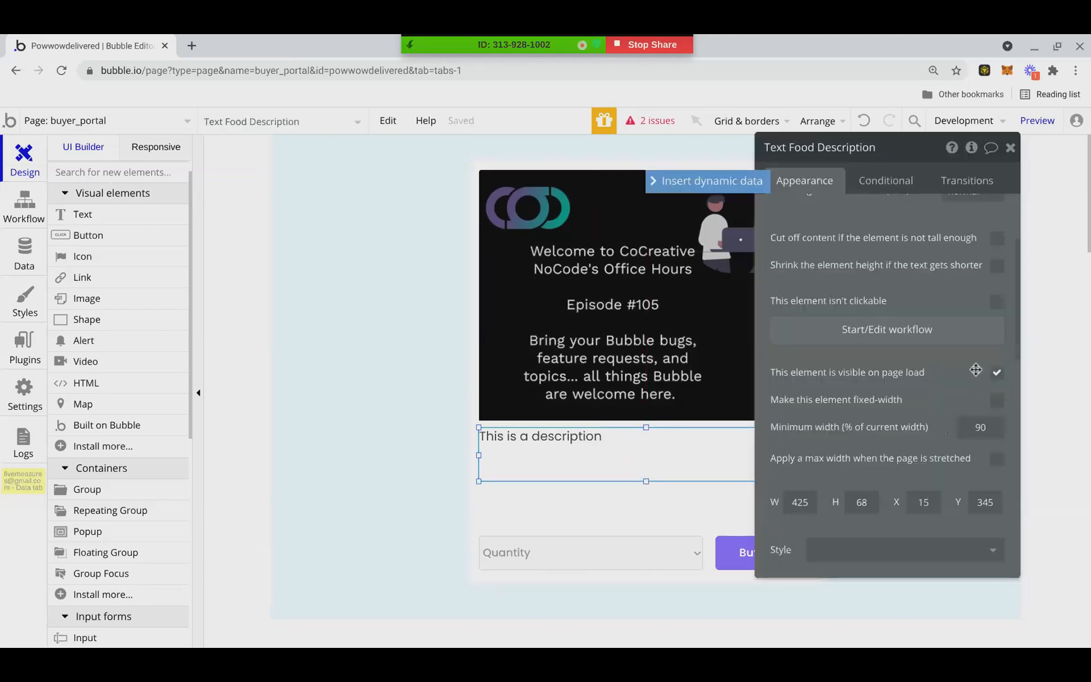
pyautogui.scroll(-5, 975, 369)
pyautogui.click(987, 316)
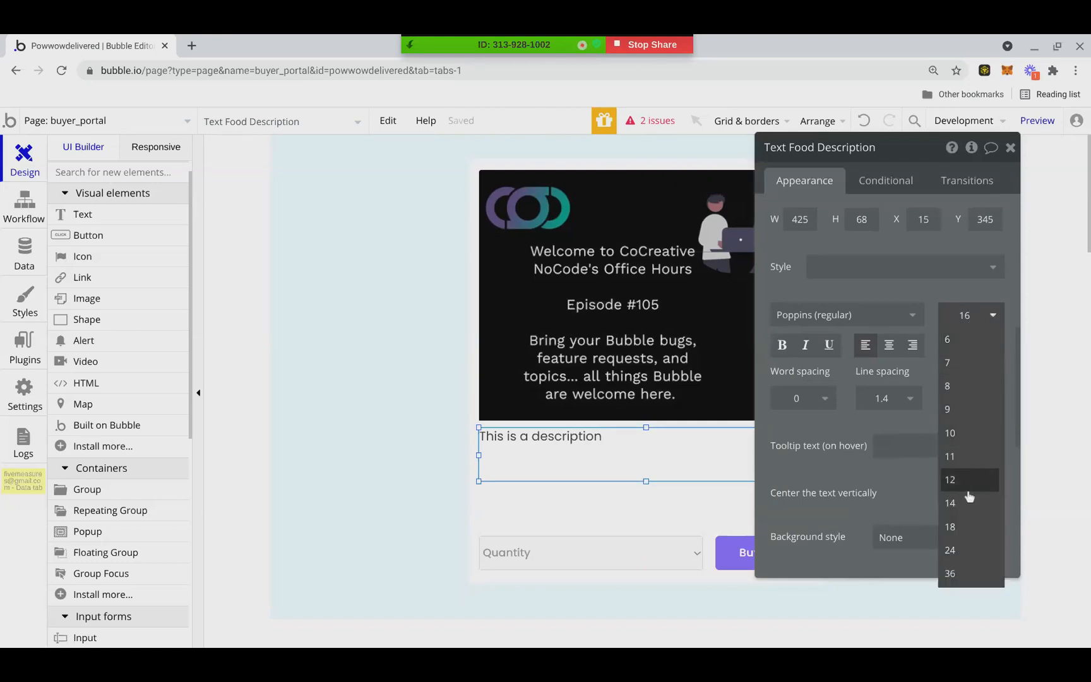
pyautogui.click(950, 502)
# Move the Quantity dropdown and Buy Now button together up to Y 428, just below the description text
pyautogui.click(540, 555)
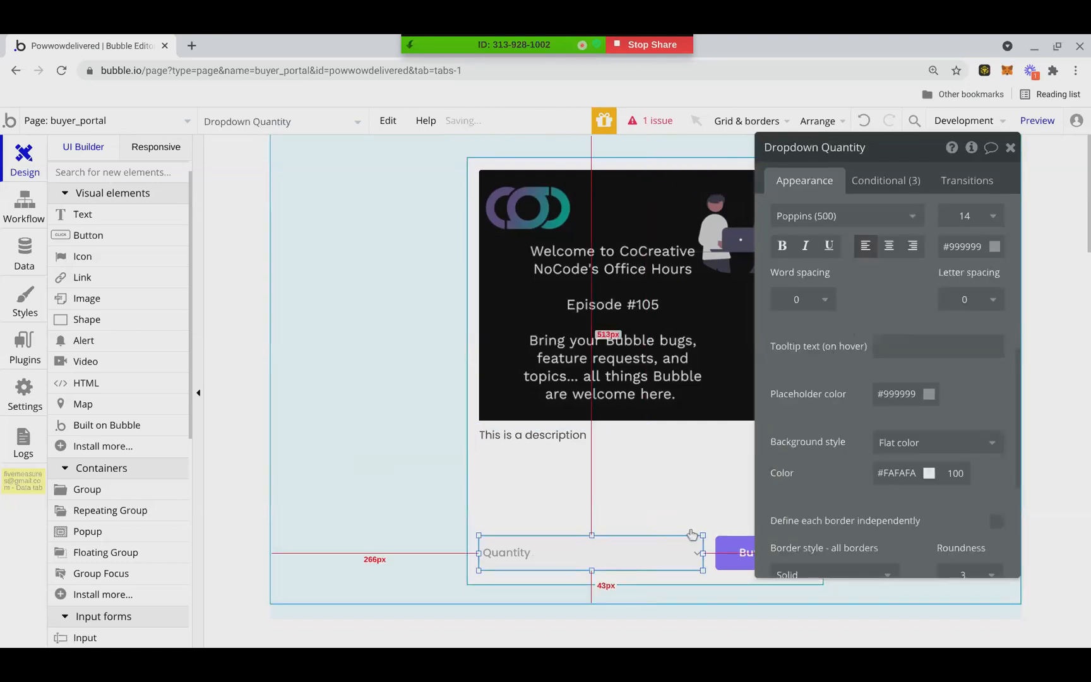
pyautogui.keyDown('shift'); pyautogui.click(721, 560); pyautogui.keyUp('shift')
pyautogui.press('Up')
pyautogui.press('Up')
pyautogui.press('Up')
pyautogui.press('Up')
pyautogui.press('Up')
pyautogui.press('Up')
pyautogui.press('Up')
pyautogui.press('Up')
pyautogui.press('Up')
pyautogui.press('Up')
pyautogui.press('Up')
pyautogui.press('Up')
pyautogui.press('Up')
pyautogui.press('Up')
pyautogui.press('Up')
pyautogui.press('Up')
pyautogui.press('Up')
pyautogui.press('Up')
pyautogui.press('Up')
pyautogui.press('Up')
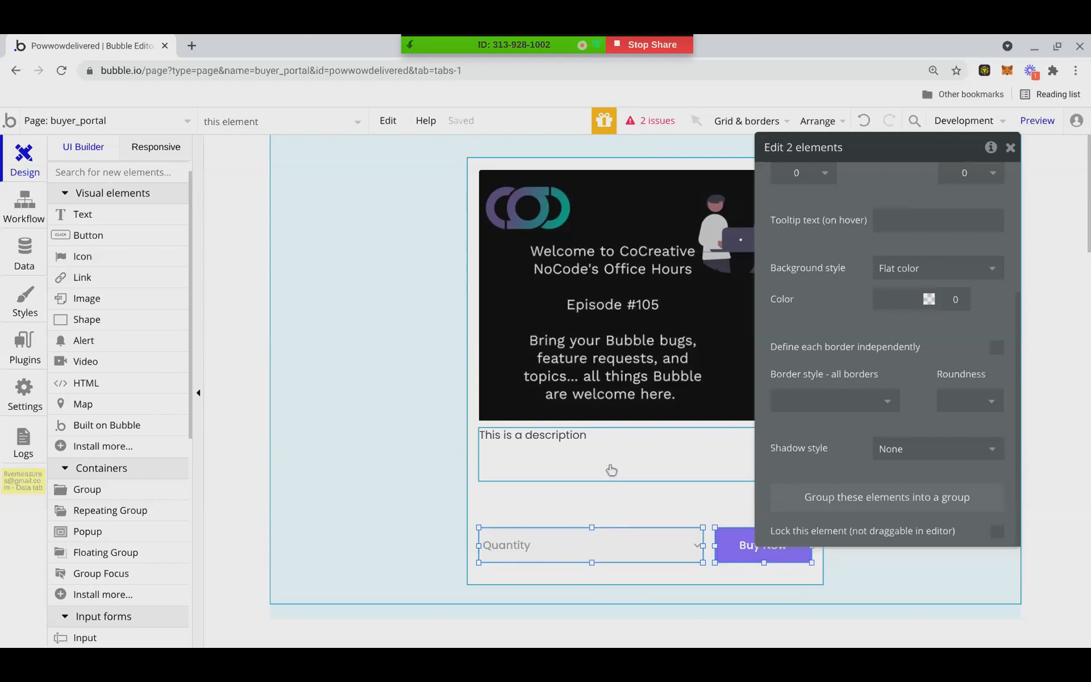
pyautogui.press('Up')
pyautogui.press('Up')
pyautogui.press('Up')
pyautogui.press('Up')
pyautogui.press('Up')
pyautogui.press('Up')
pyautogui.press('Up')
pyautogui.press('Up')
pyautogui.press('Up')
pyautogui.press('Up')
pyautogui.press('Up')
pyautogui.press('Up')
pyautogui.press('Up')
pyautogui.press('Up')
pyautogui.press('Up')
pyautogui.press('Up')
pyautogui.press('Up')
pyautogui.press('Up')
pyautogui.press('Up')
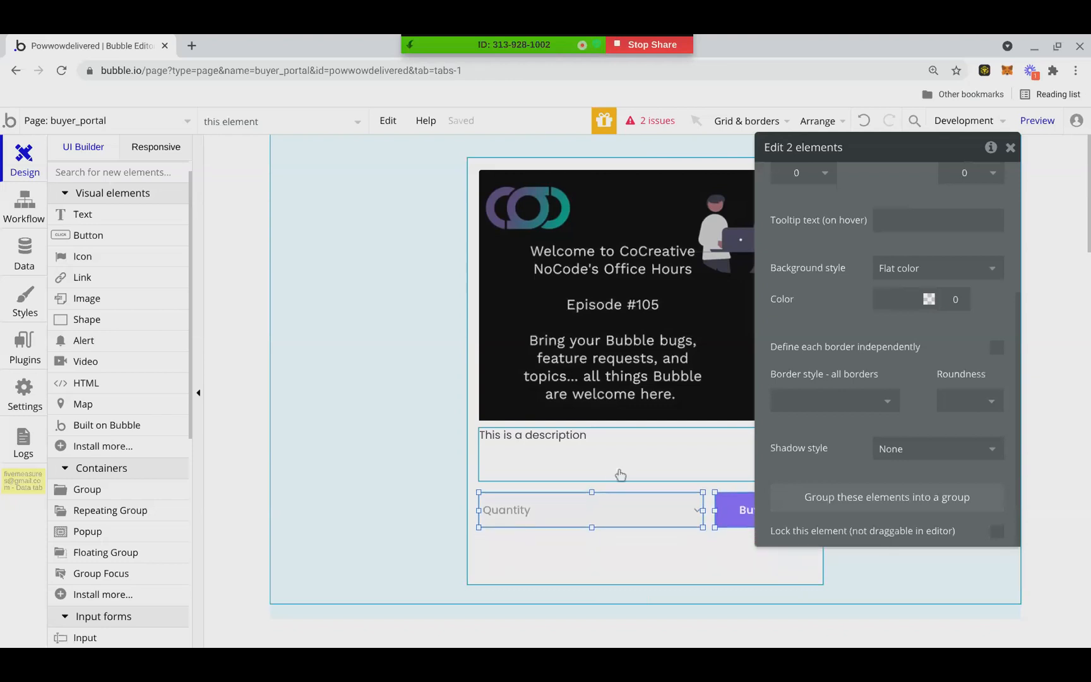
# Check the font size setting of the Quantity dropdown
pyautogui.click(609, 505)
pyautogui.scroll(-1, 977, 399)
pyautogui.scroll(3, 959, 394)
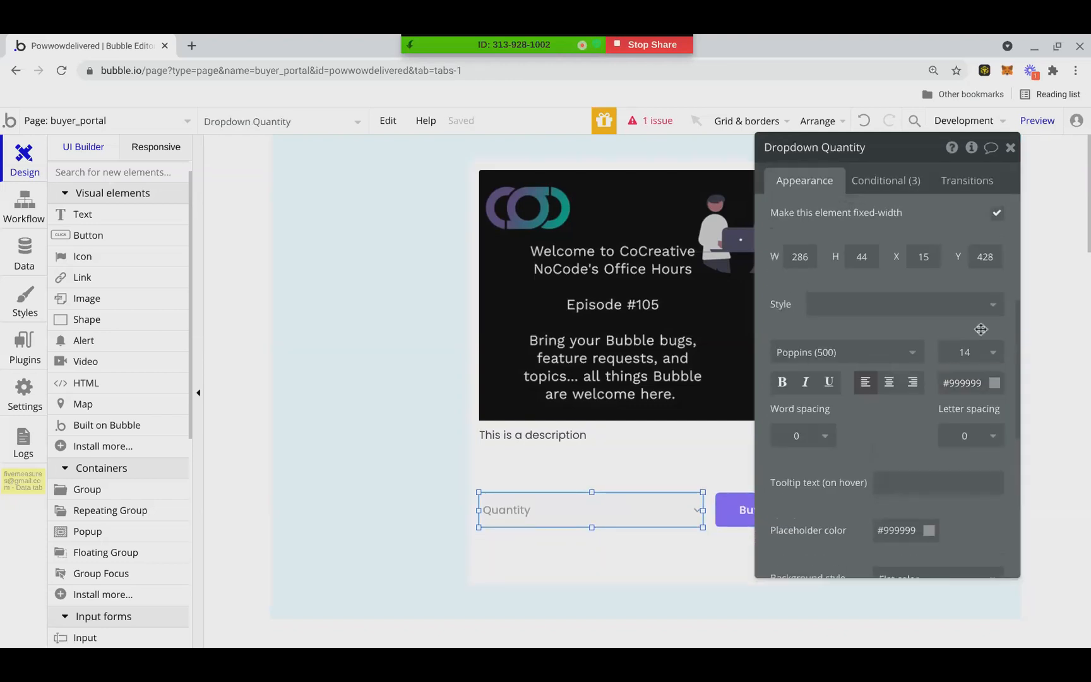
pyautogui.click(968, 353)
pyautogui.click(519, 525)
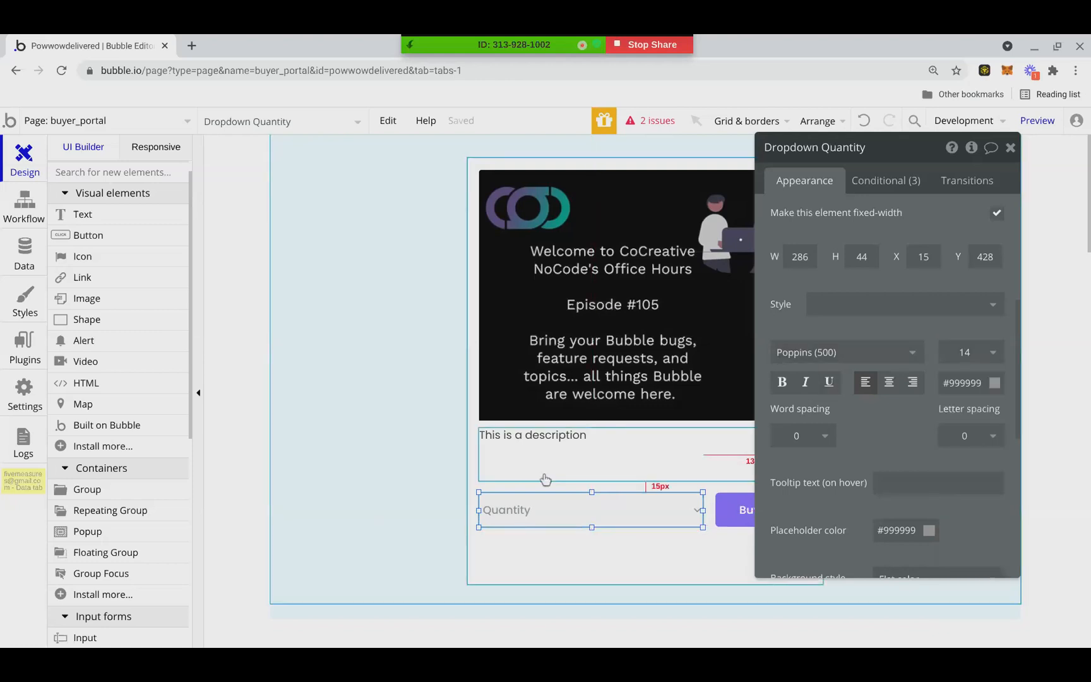
# Shorten Group Sales to a height of 487, leaving 15 px below the Quantity dropdown
pyautogui.scroll(-1, 625, 499)
pyautogui.scroll(-3, 664, 461)
pyautogui.click(674, 443)
pyautogui.click(648, 433)
pyautogui.moveTo(647, 434); pyautogui.dragTo(647, 384)
pyautogui.click(645, 387)
pyautogui.click(474, 318)
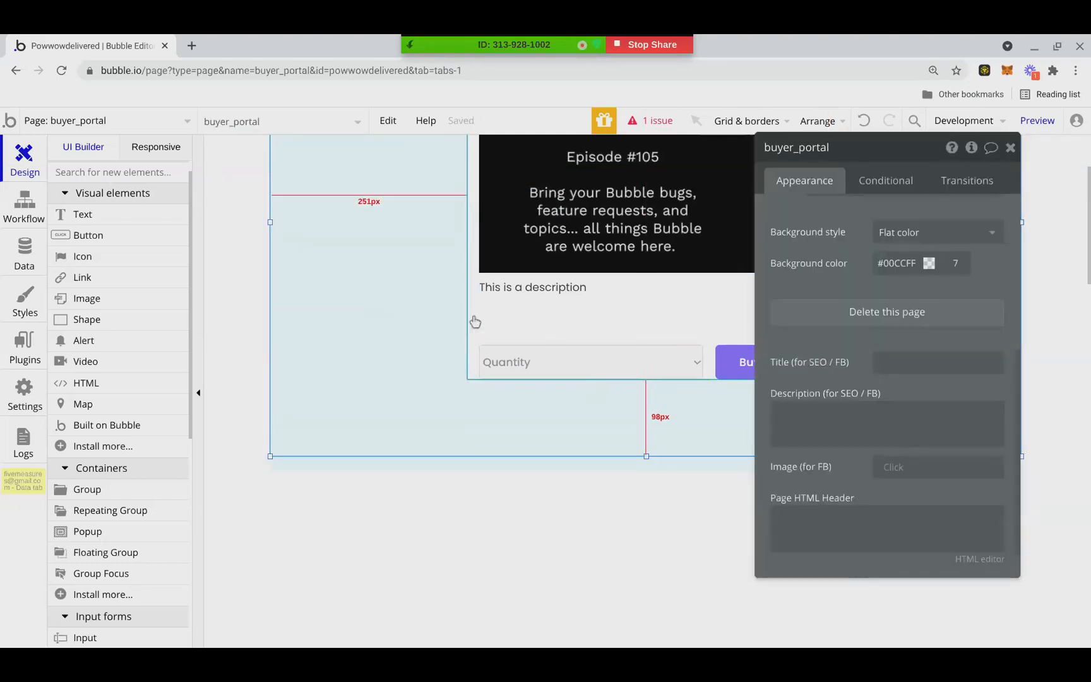
pyautogui.moveTo(649, 387); pyautogui.dragTo(647, 390)
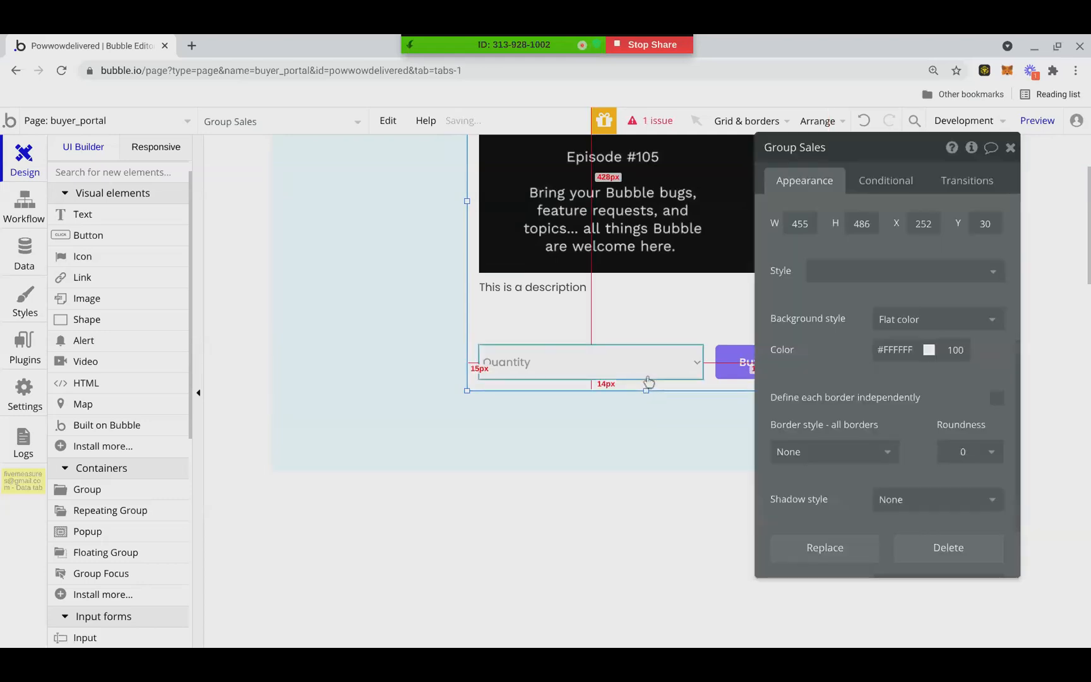
pyautogui.scroll(-2, 844, 407)
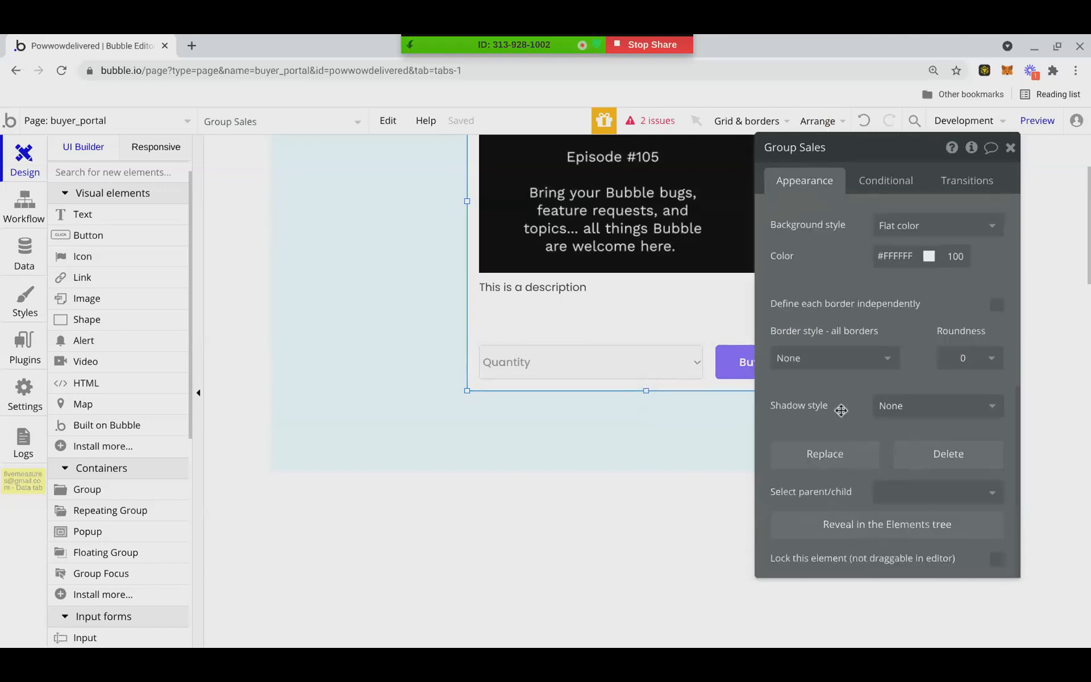
pyautogui.scroll(5, 843, 405)
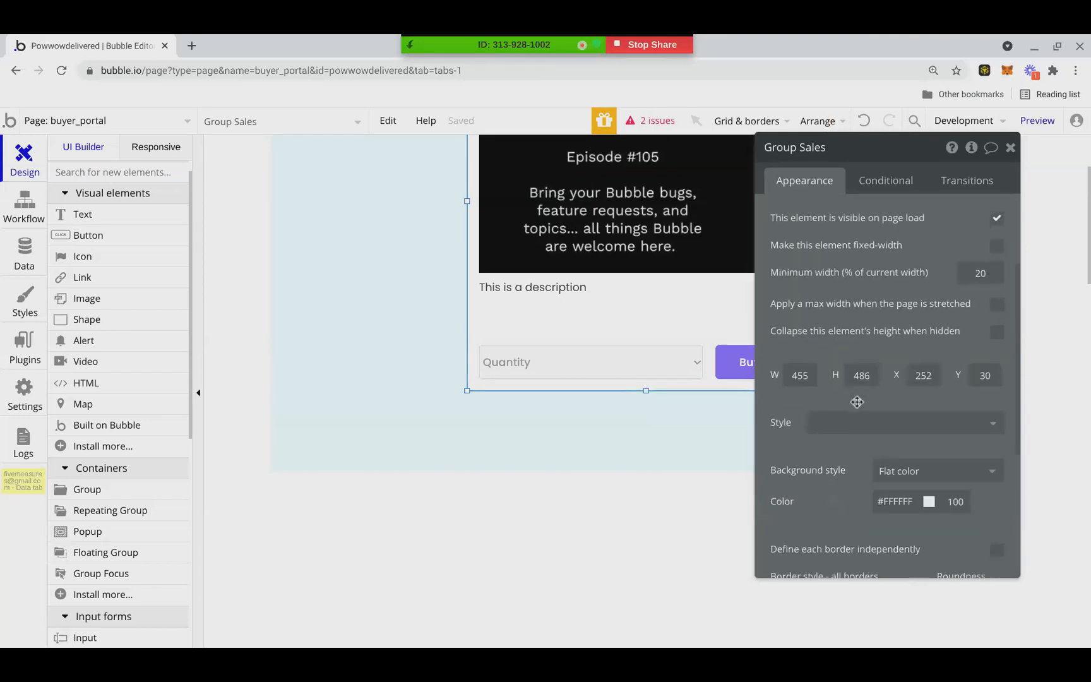
pyautogui.press('BackSpace')
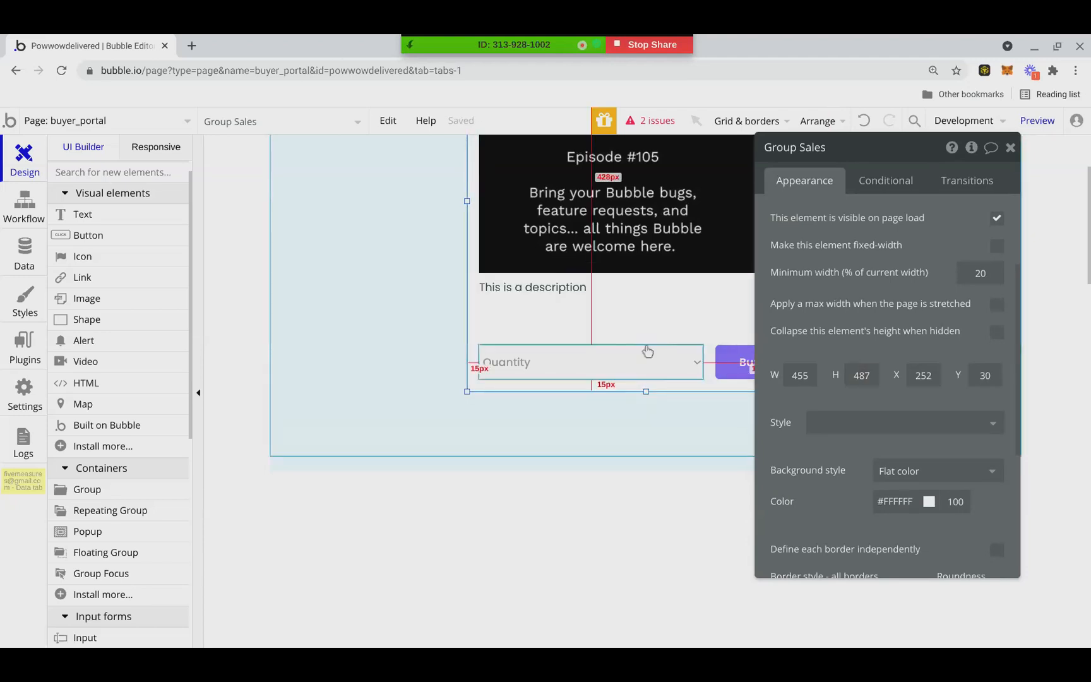
pyautogui.click(1010, 147)
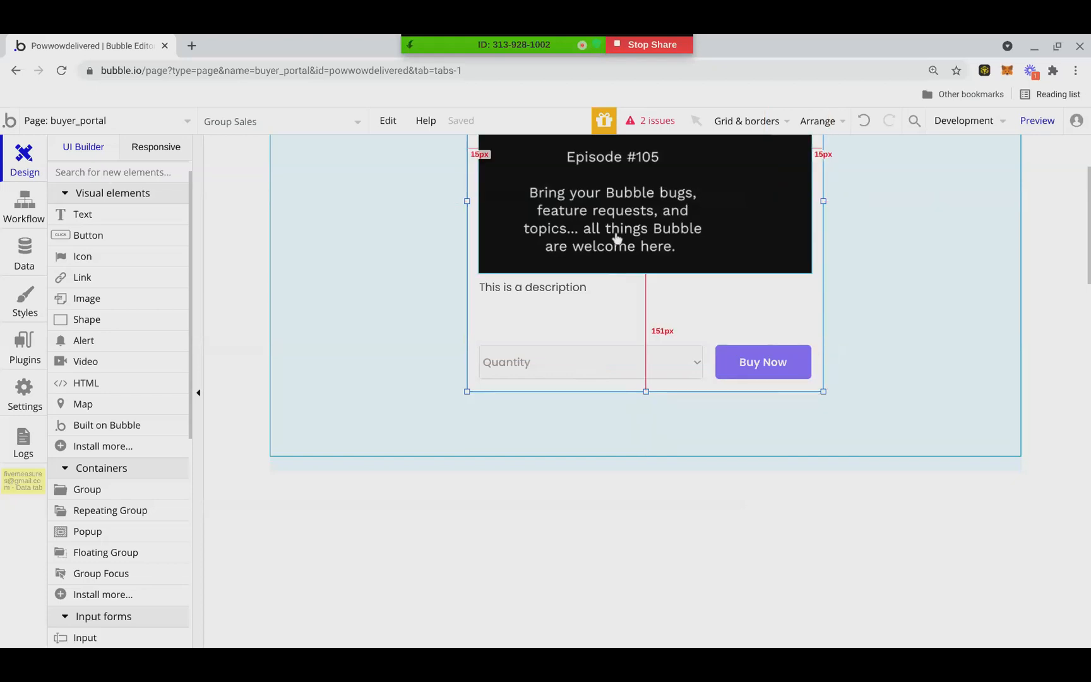
pyautogui.moveTo(481, 222); pyautogui.dragTo(475, 221)
pyautogui.hotkey('ctrl', 'z')
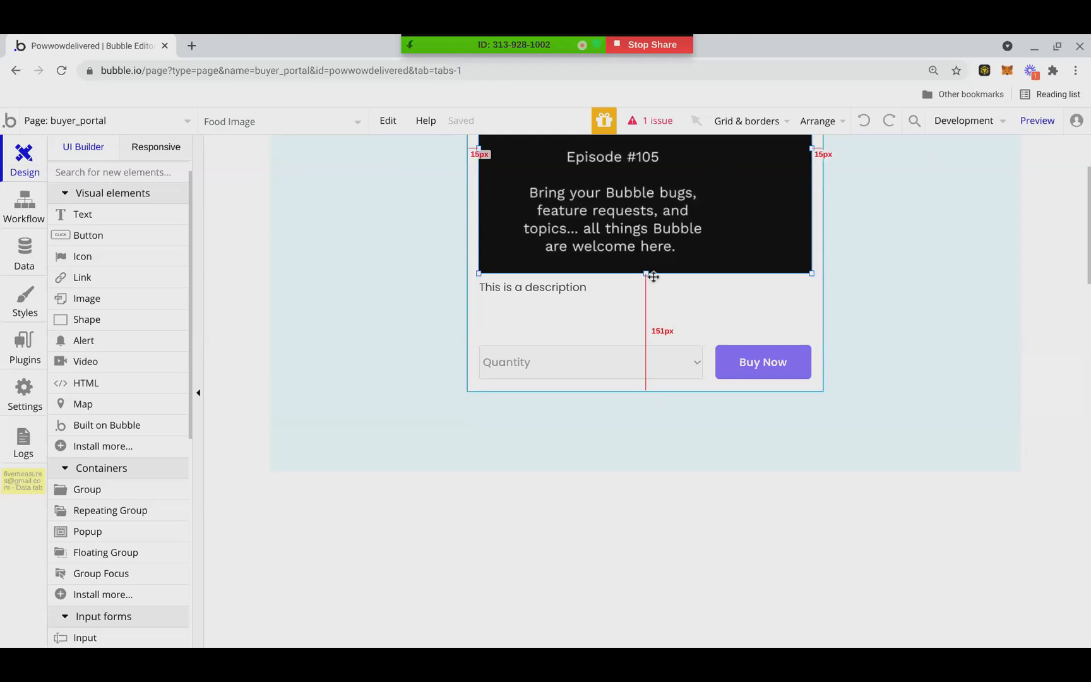
pyautogui.scroll(-1, 622, 299)
pyautogui.scroll(3, 651, 287)
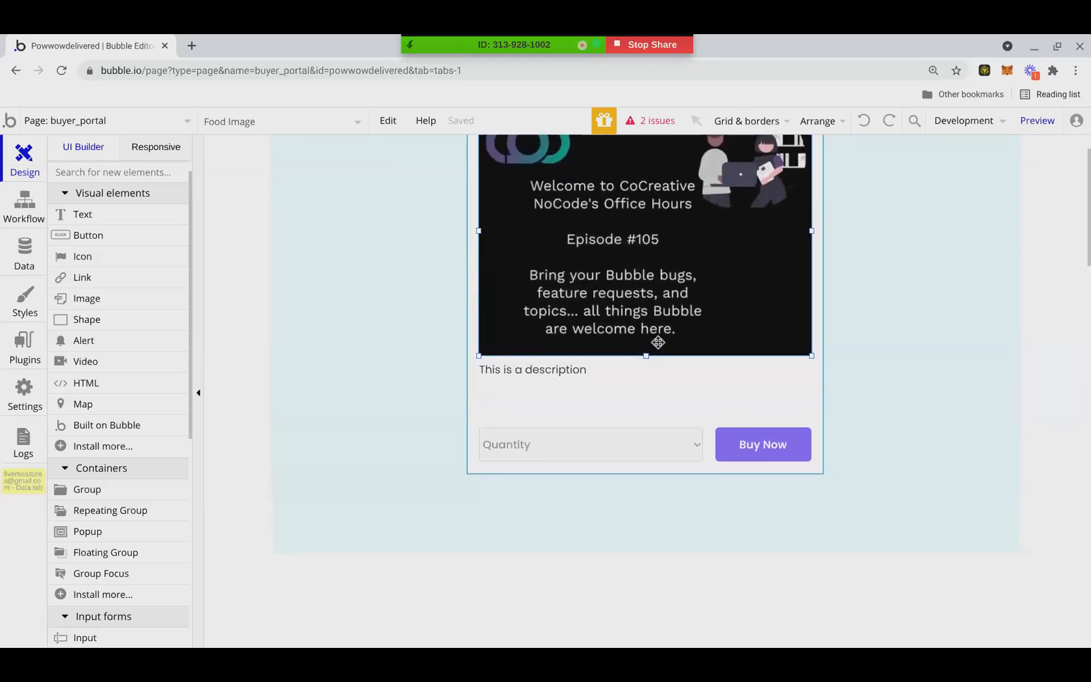
# Set the corner roundness of Group Sales to 5
pyautogui.click(411, 321)
pyautogui.scroll(1, 404, 303)
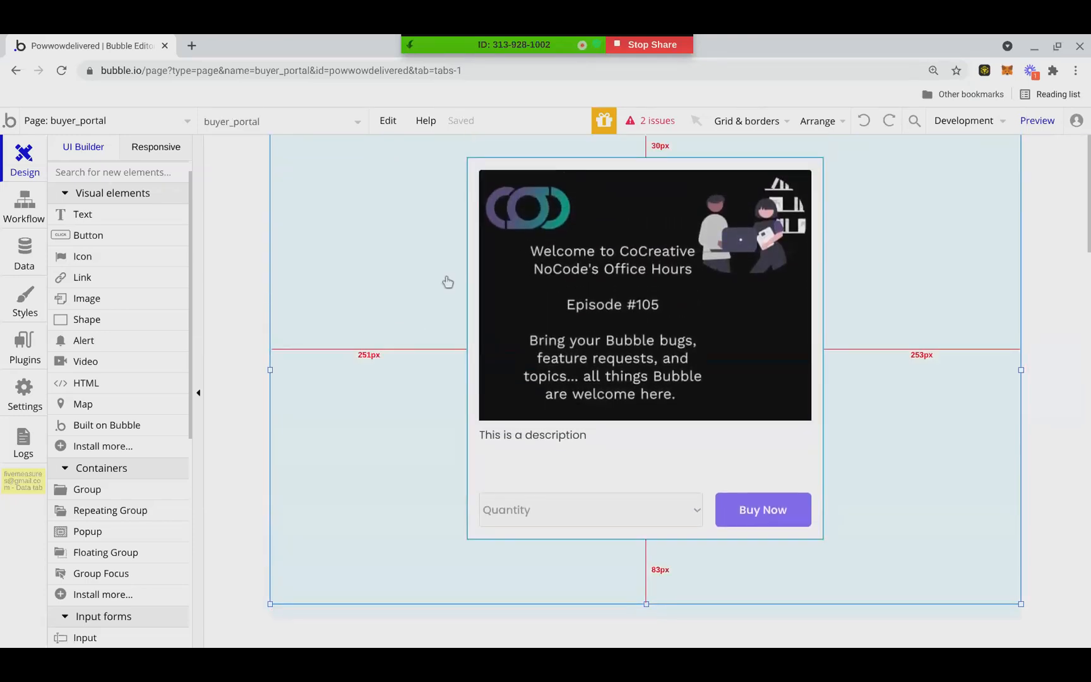
pyautogui.doubleClick(468, 177)
pyautogui.scroll(-5, 926, 481)
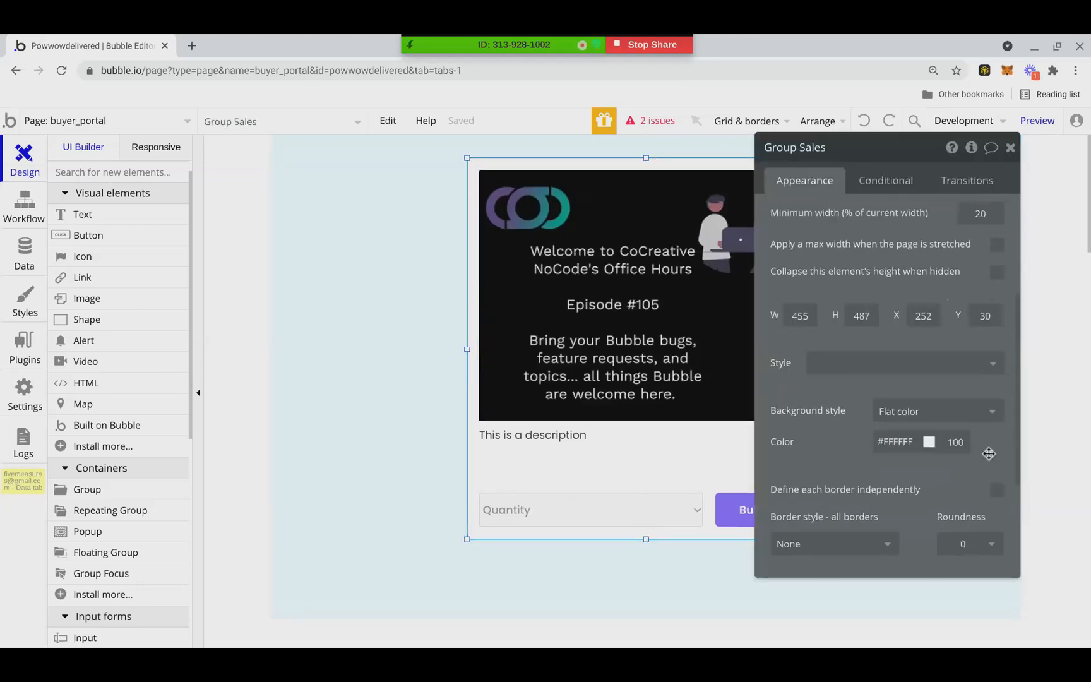
pyautogui.click(965, 359)
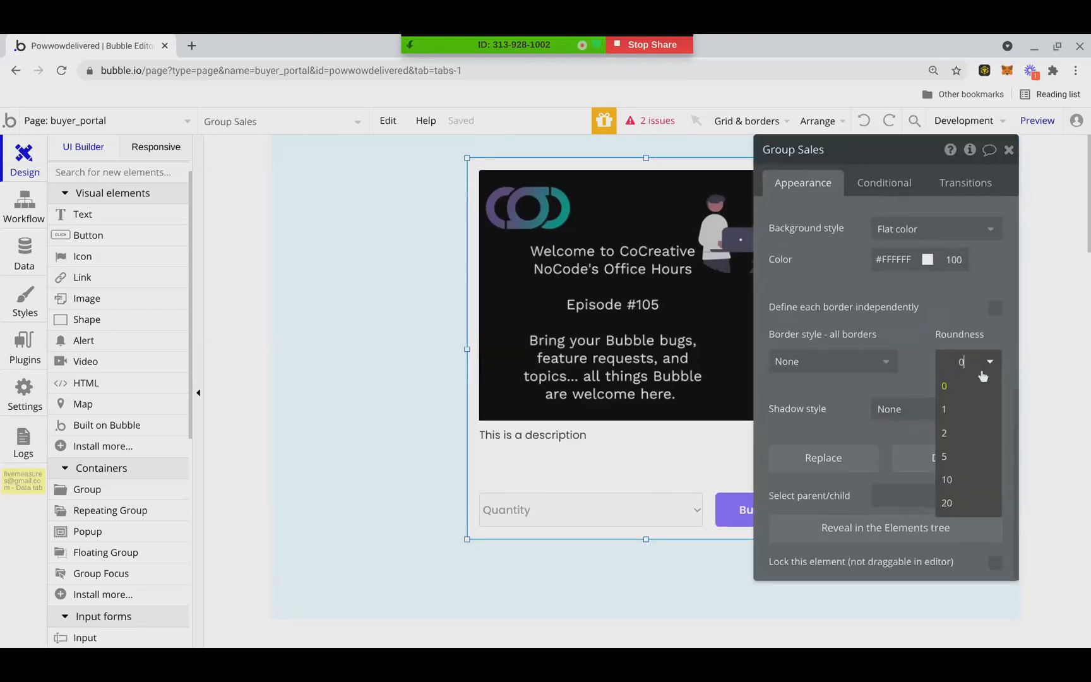
pyautogui.click(950, 455)
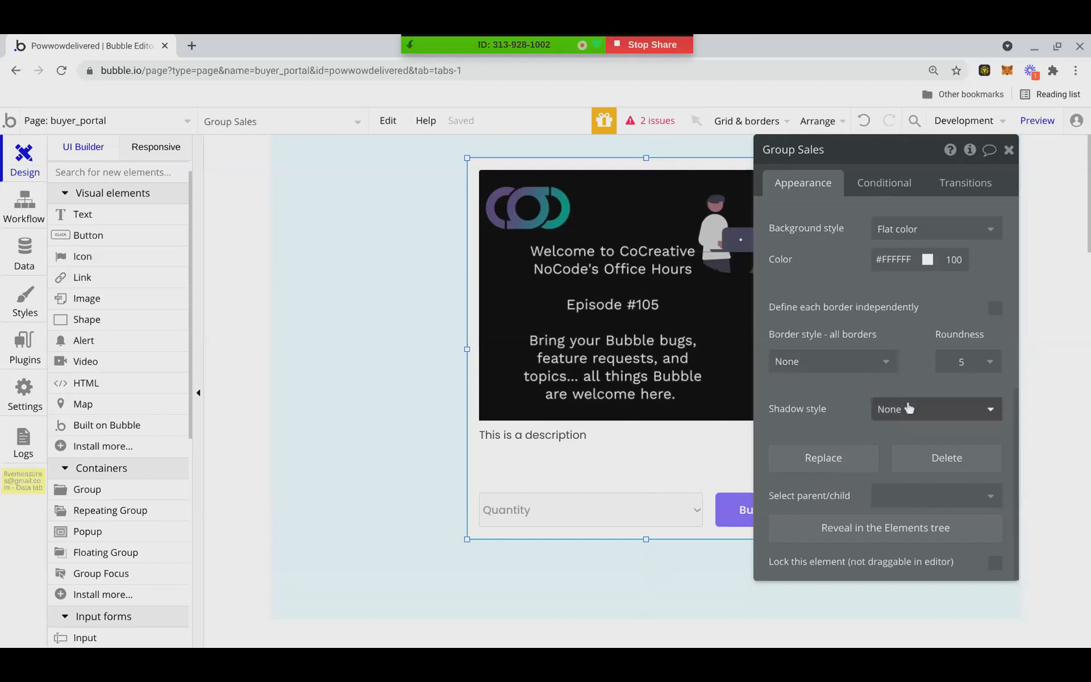
# Change the buyer_portal page's background color to green #00FF0D, keeping the opacity at 7
pyautogui.click(337, 308)
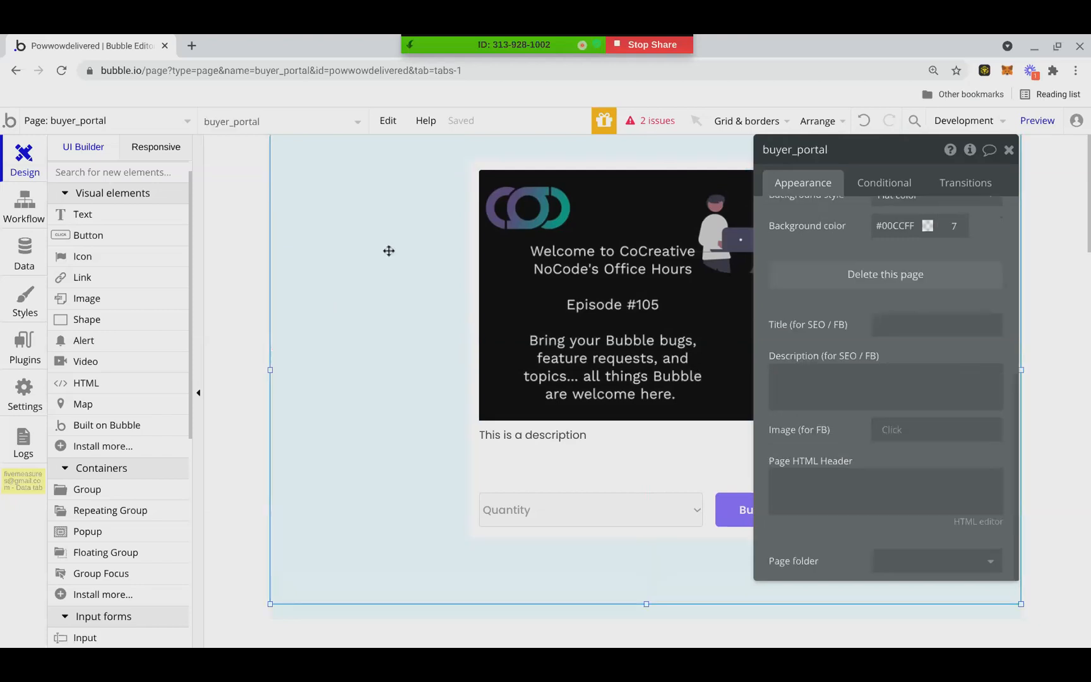
pyautogui.click(405, 236)
pyautogui.scroll(-5, 964, 390)
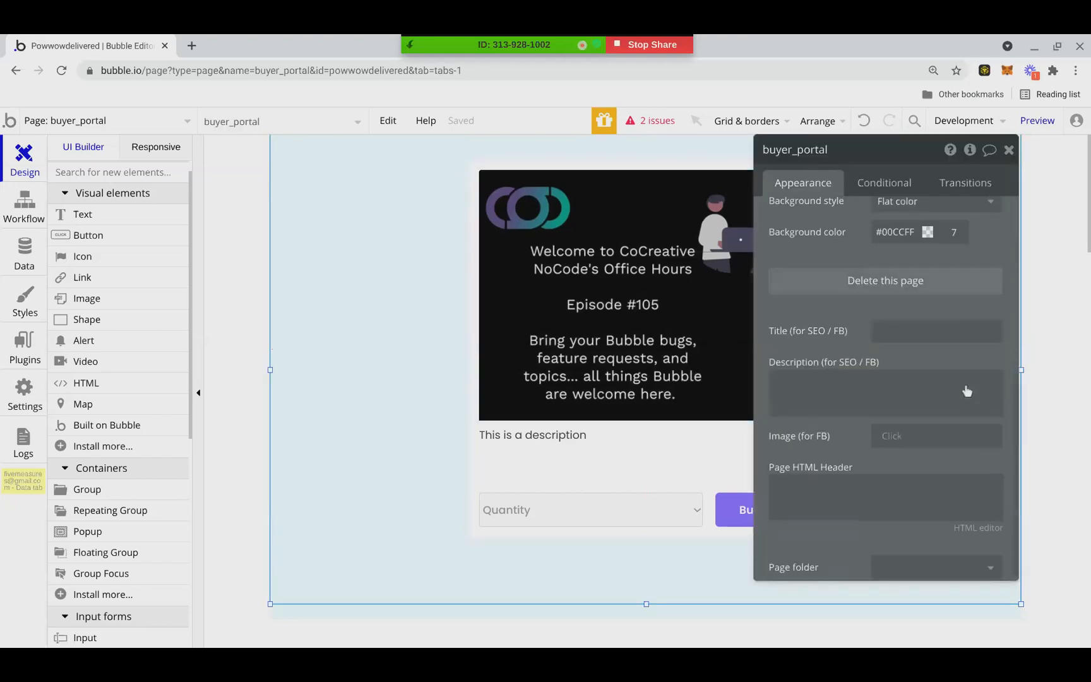
pyautogui.click(912, 227)
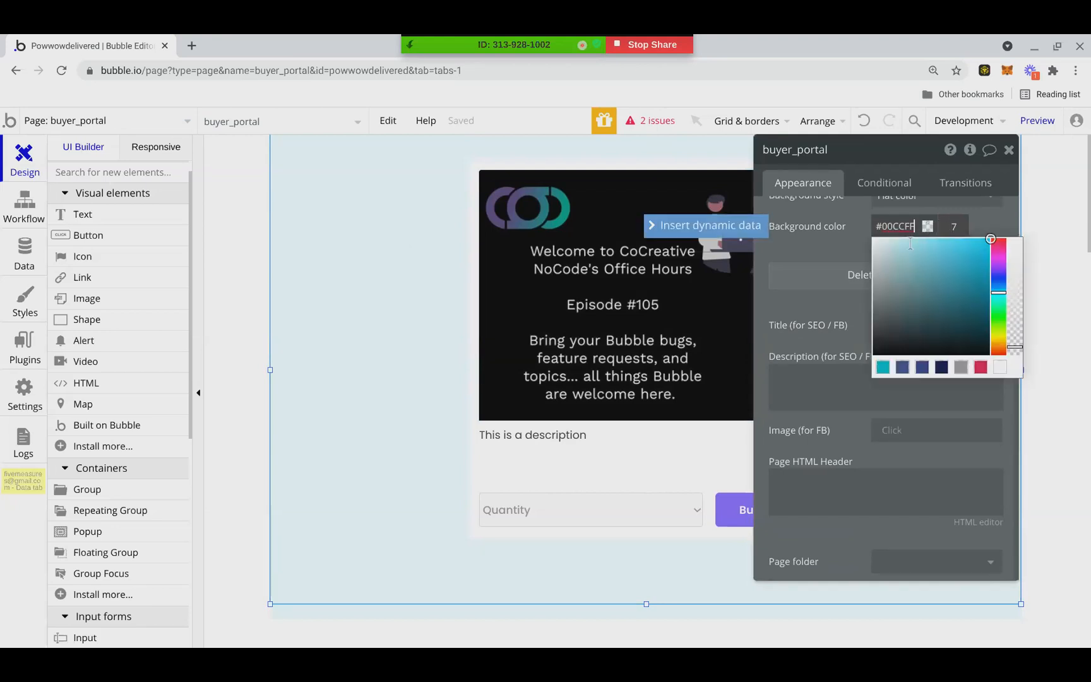
pyautogui.click(1003, 329)
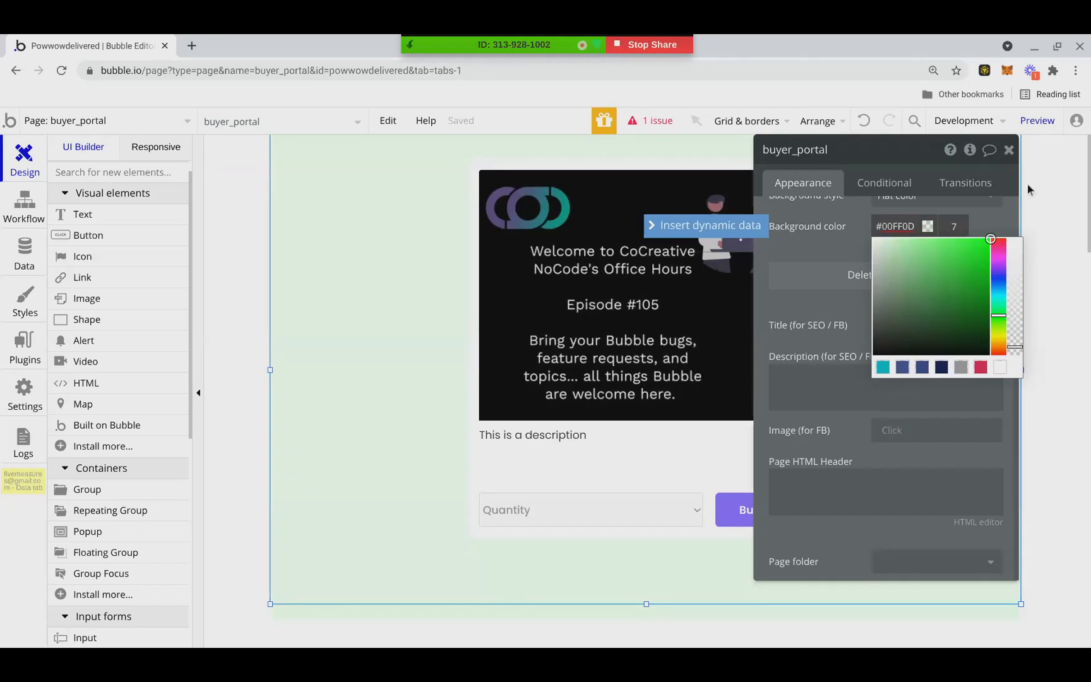
pyautogui.click(1012, 151)
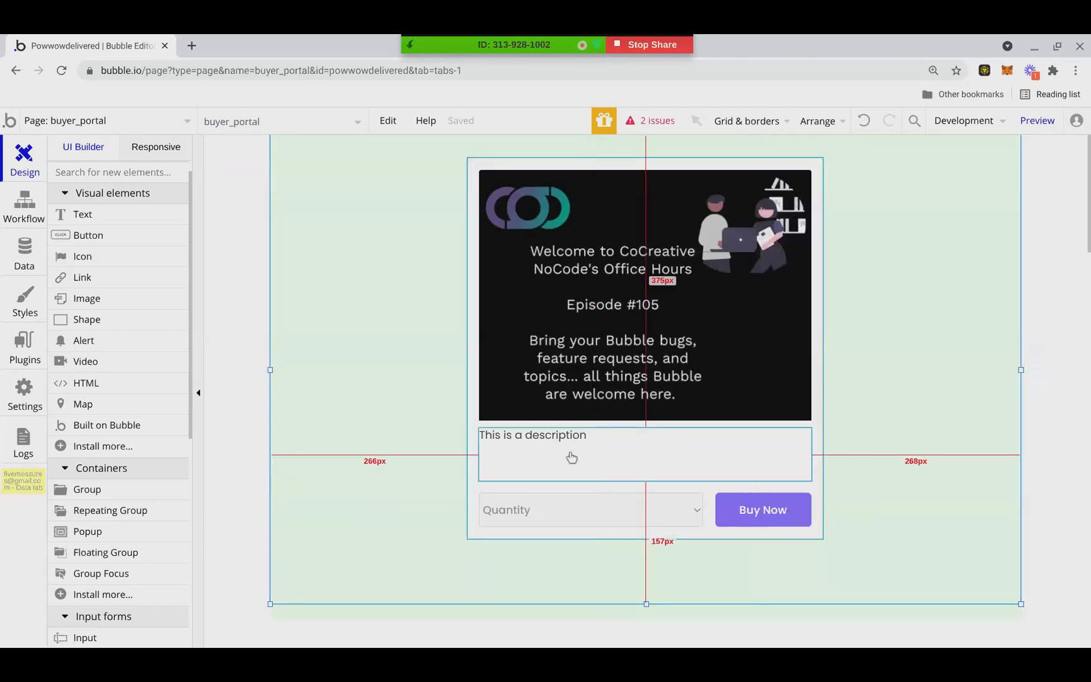
# Move the Quantity dropdown and Buy Now button up to Y 423, and shorten Group Sales to match
pyautogui.click(608, 509)
pyautogui.moveTo(654, 501); pyautogui.dragTo(655, 497)
pyautogui.moveTo(755, 503); pyautogui.dragTo(754, 499)
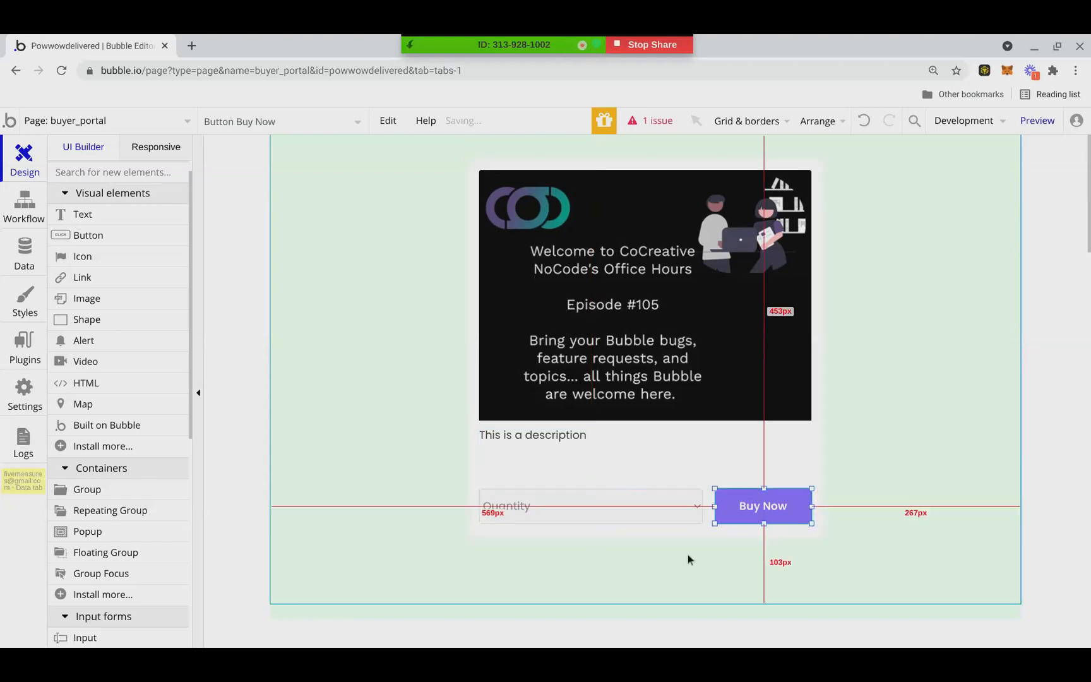
pyautogui.click(648, 534)
pyautogui.moveTo(648, 538); pyautogui.dragTo(648, 535)
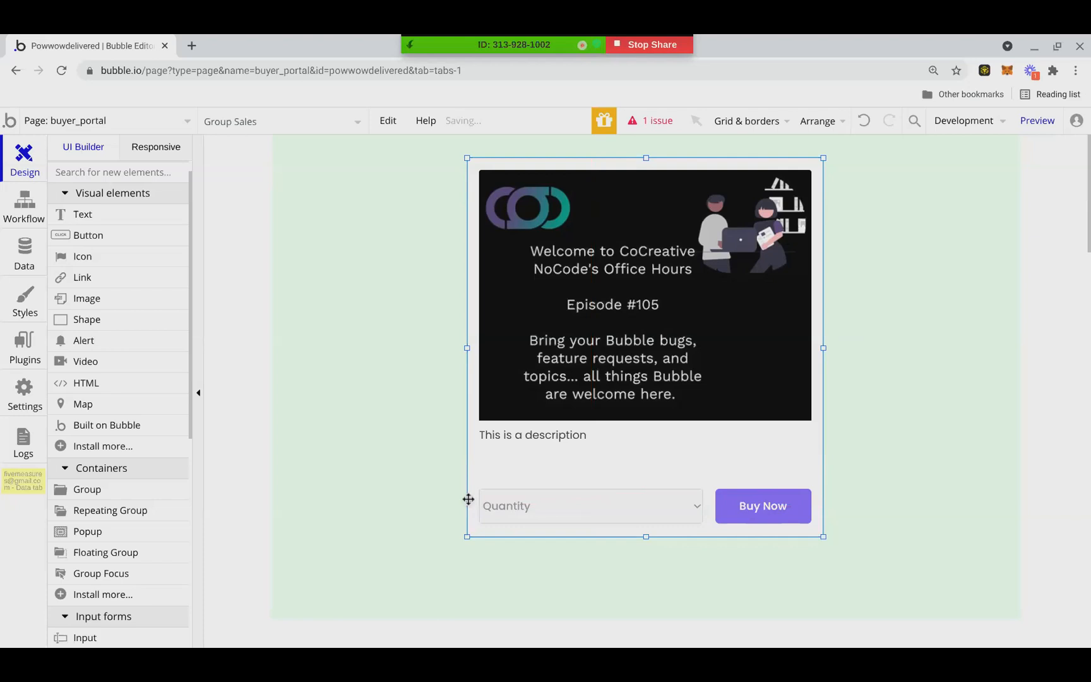
# Center Group Sales horizontally and vertically on the page
pyautogui.rightClick(468, 499)
pyautogui.click(564, 585)
pyautogui.rightClick(577, 558)
pyautogui.click(621, 559)
pyautogui.click(351, 297)
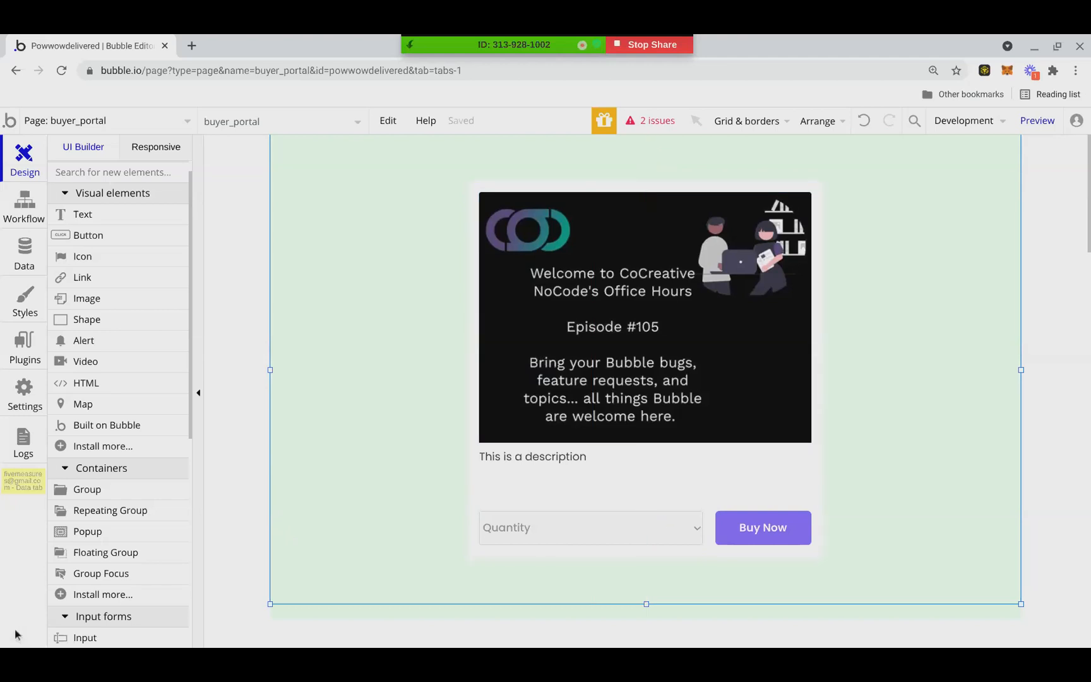
# Set the Buy Now button's font size to 12
pyautogui.doubleClick(741, 526)
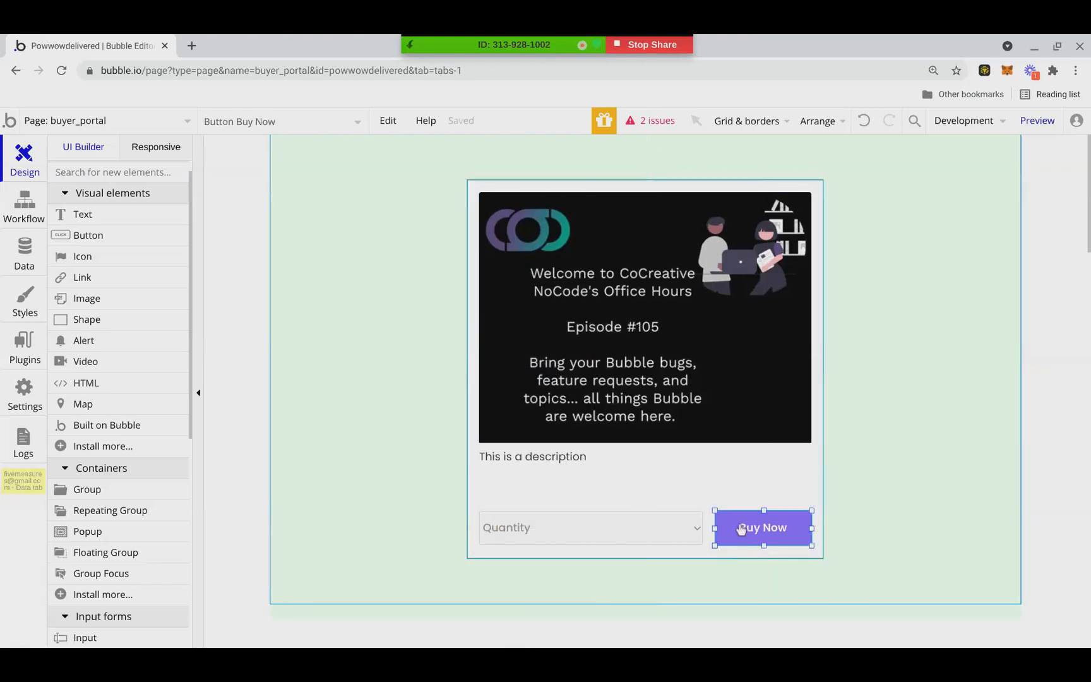
pyautogui.scroll(2, 976, 385)
pyautogui.scroll(-5, 975, 391)
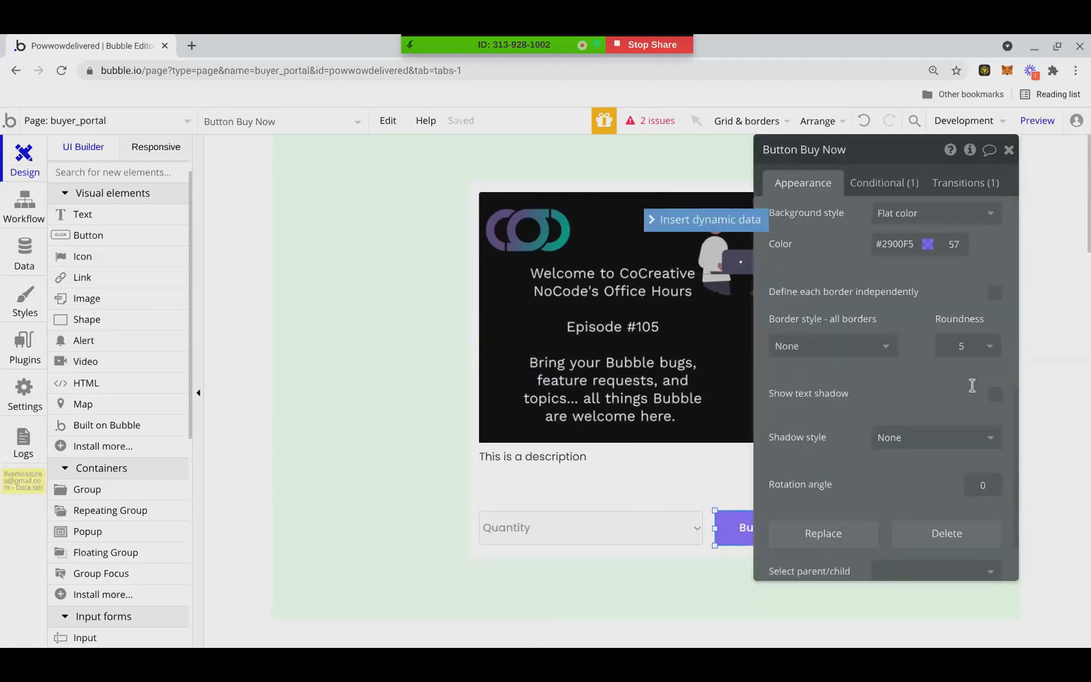
pyautogui.scroll(8, 976, 395)
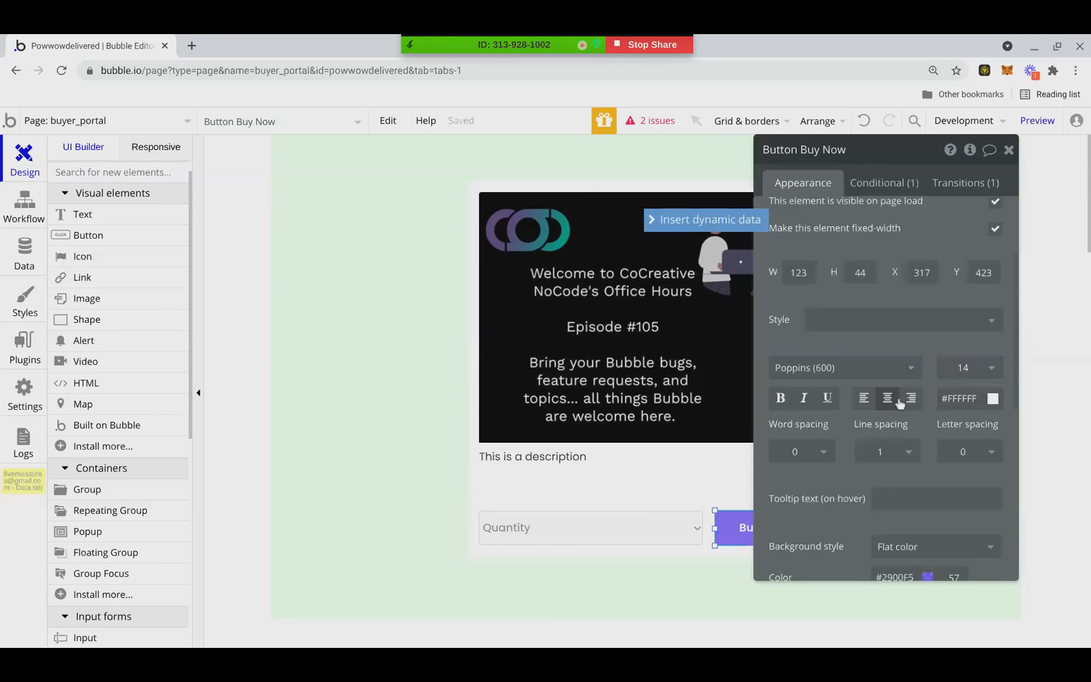
pyautogui.scroll(2, 877, 394)
pyautogui.scroll(-6, 877, 391)
pyautogui.scroll(-3, 877, 390)
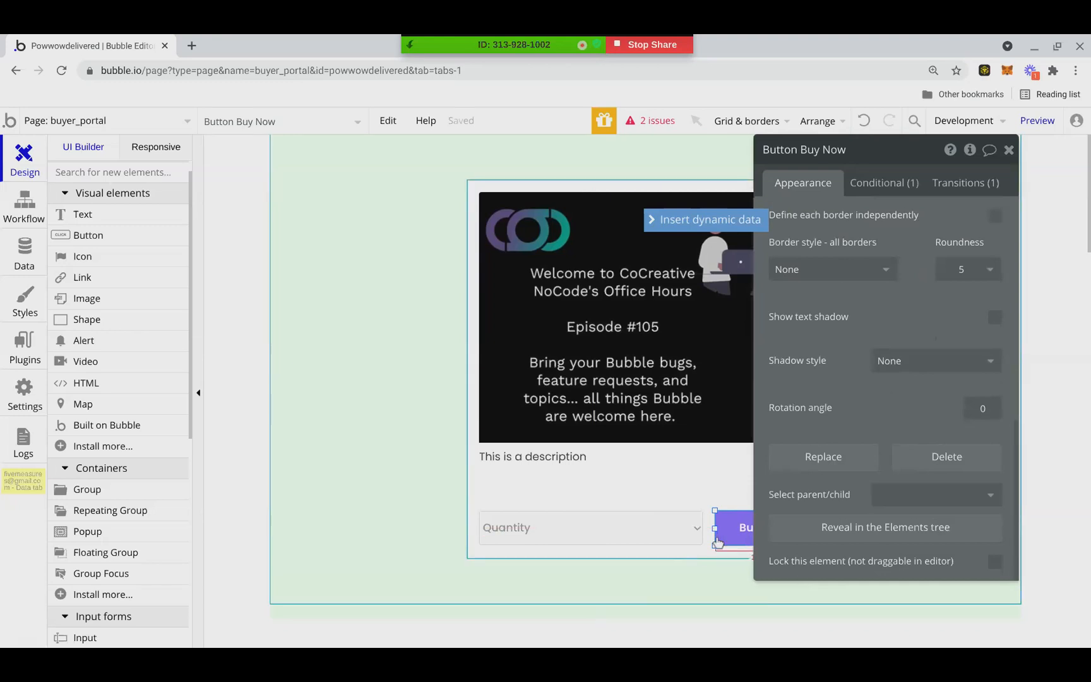
pyautogui.scroll(10, 903, 458)
pyautogui.scroll(-1, 963, 467)
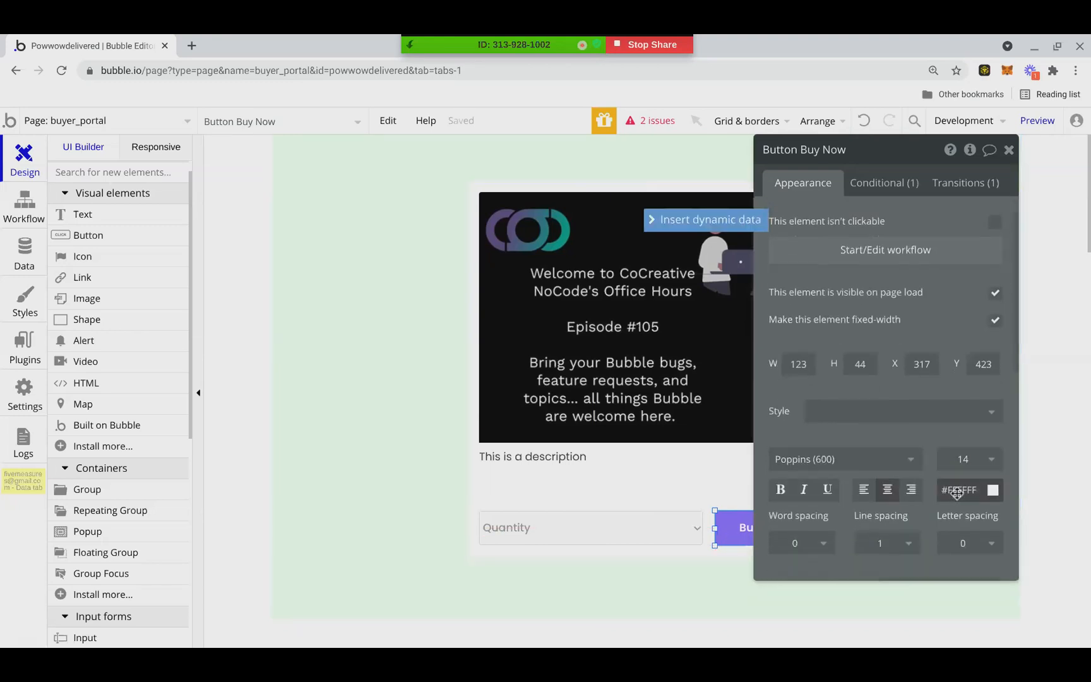
pyautogui.scroll(-2, 956, 492)
pyautogui.click(990, 351)
pyautogui.click(948, 516)
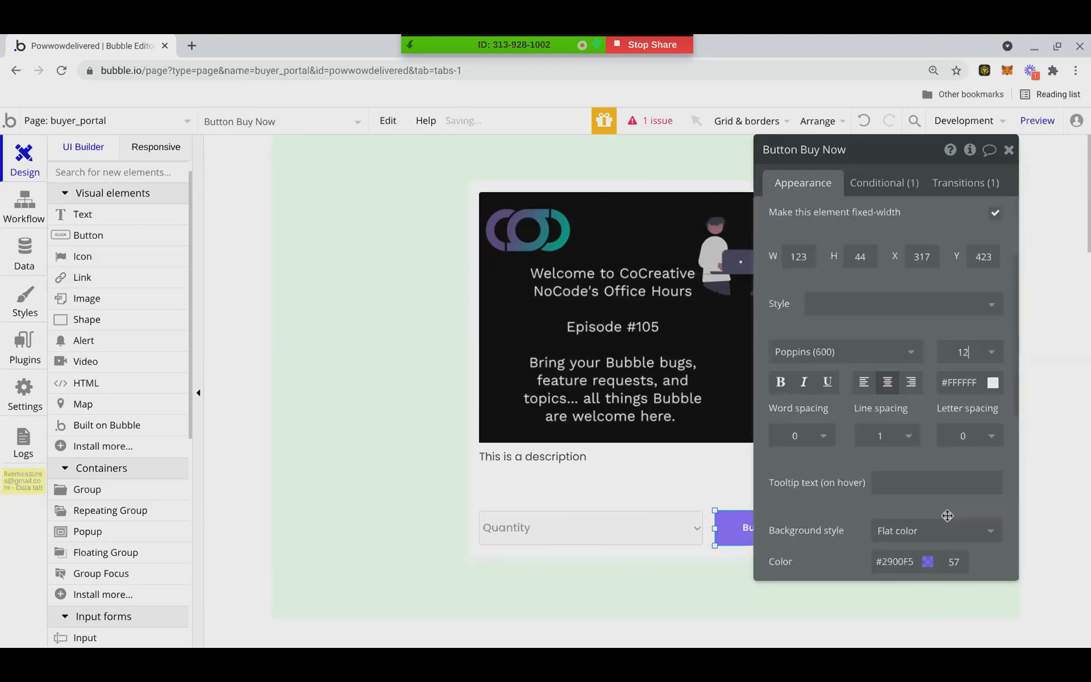
pyautogui.click(1008, 152)
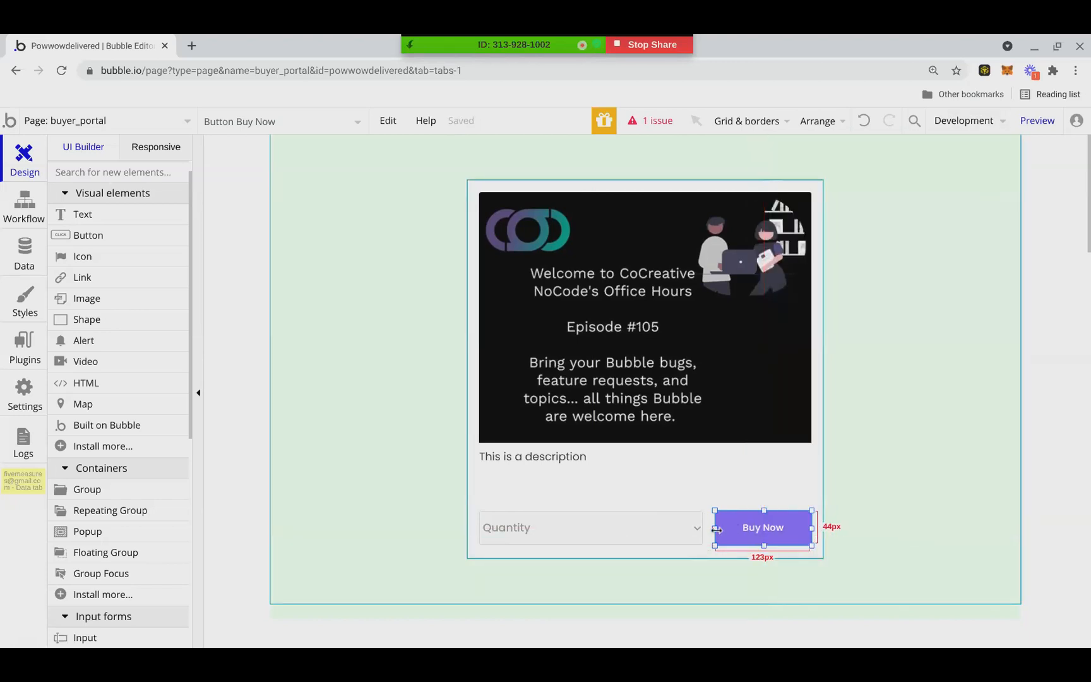
# Narrow the Buy Now button and widen the Quantity dropdown toward it, leaving a 10 px gap between them
pyautogui.click(697, 527)
pyautogui.moveTo(702, 528); pyautogui.dragTo(711, 528)
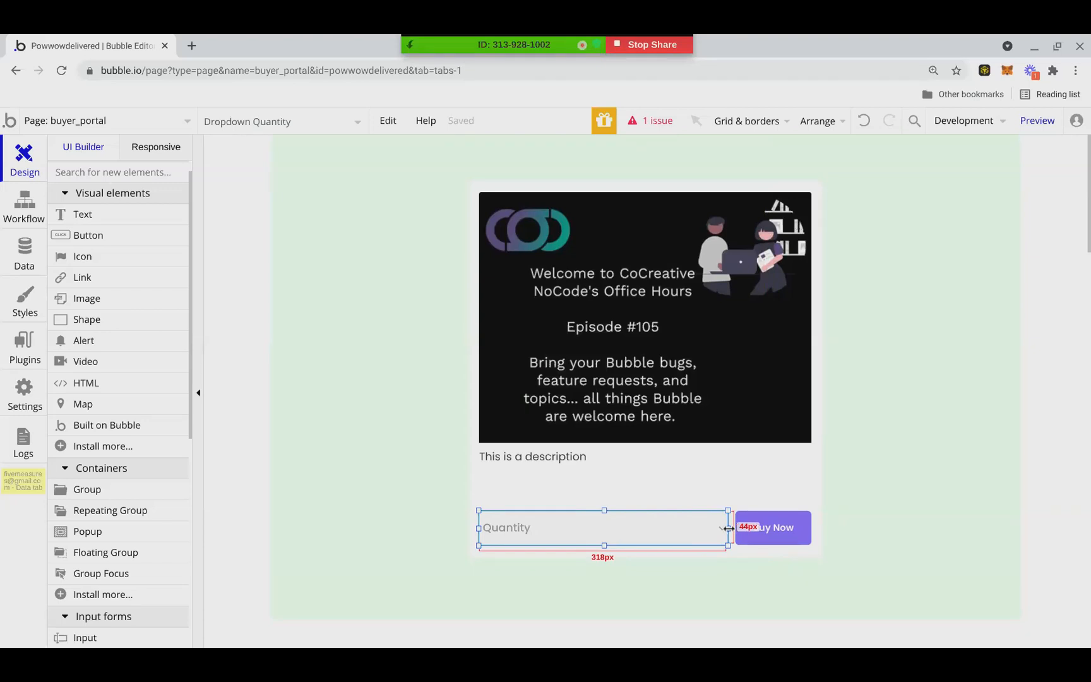
# Shorten the description text and move the Quantity dropdown and Buy Now button together up to Y 408, 14 px below it
pyautogui.click(646, 497)
pyautogui.moveTo(645, 503); pyautogui.dragTo(650, 486)
pyautogui.click(623, 519)
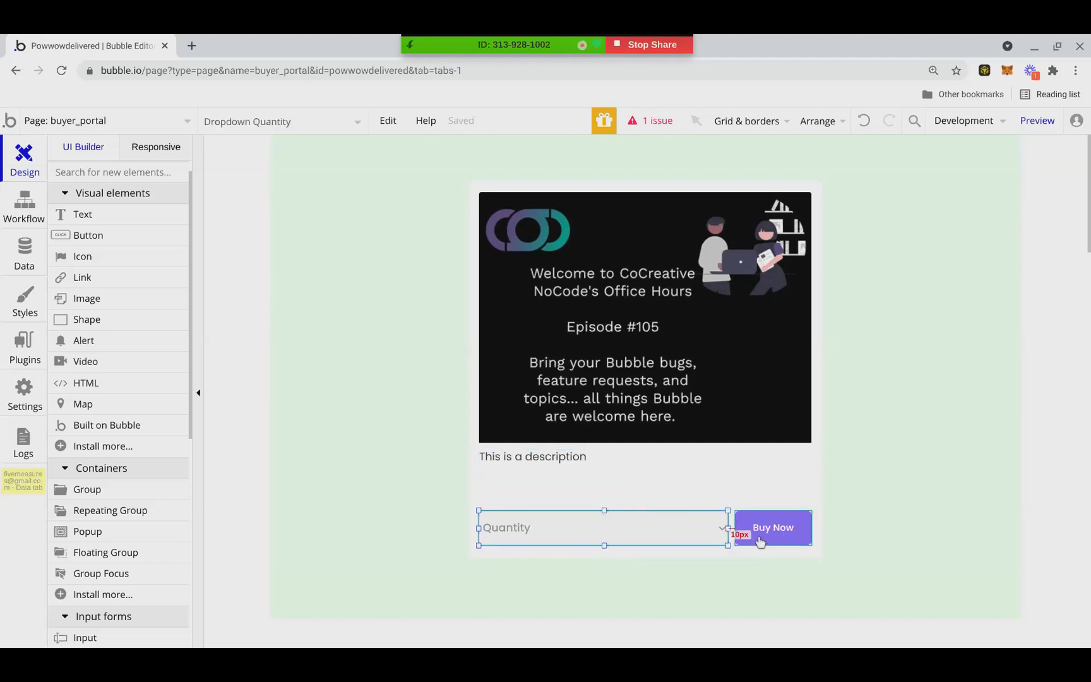
pyautogui.moveTo(758, 544); pyautogui.dragTo(758, 548)
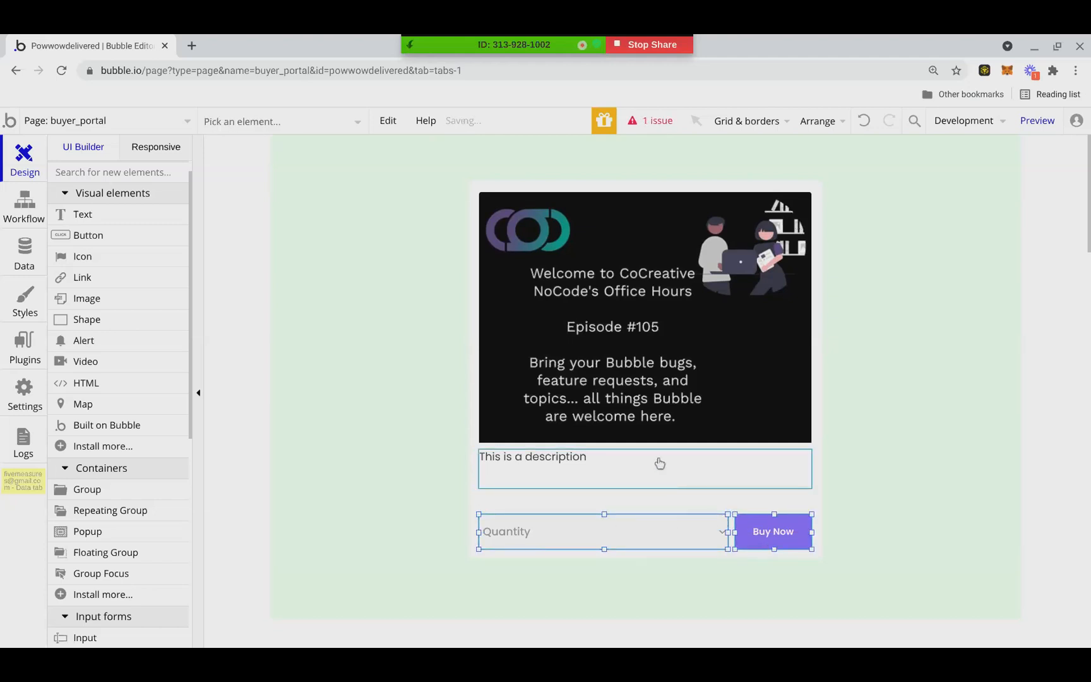
pyautogui.press('Up')
pyautogui.press('Up')
pyautogui.press('Up')
pyautogui.press('Up')
pyautogui.press('Up')
pyautogui.press('Up')
pyautogui.press('Up')
pyautogui.press('Up')
pyautogui.press('Up')
pyautogui.press('Up')
pyautogui.press('Up')
pyautogui.press('Up')
pyautogui.press('Up')
pyautogui.press('Up')
pyautogui.press('Up')
pyautogui.press('Up')
pyautogui.press('Up')
pyautogui.press('Up')
pyautogui.press('Up')
pyautogui.press('Up')
# Nudge the Quantity dropdown and Buy Now button slightly further up, and resize Group Sales to 455 wide by 462 high
pyautogui.click(646, 554)
pyautogui.moveTo(644, 557); pyautogui.dragTo(646, 539)
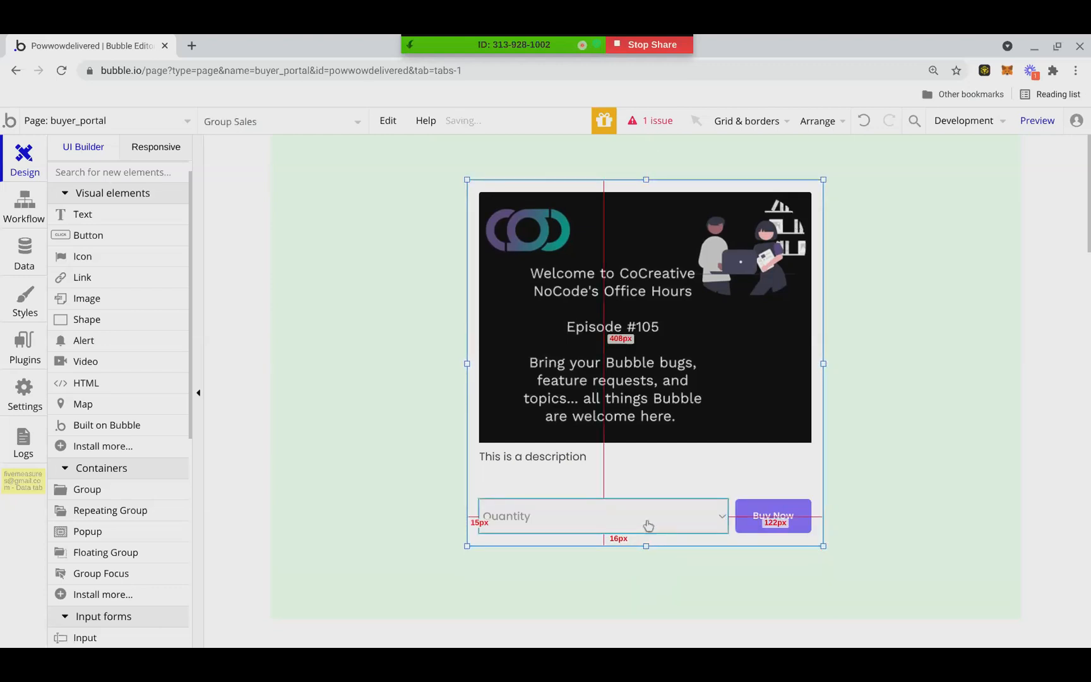
pyautogui.click(639, 519)
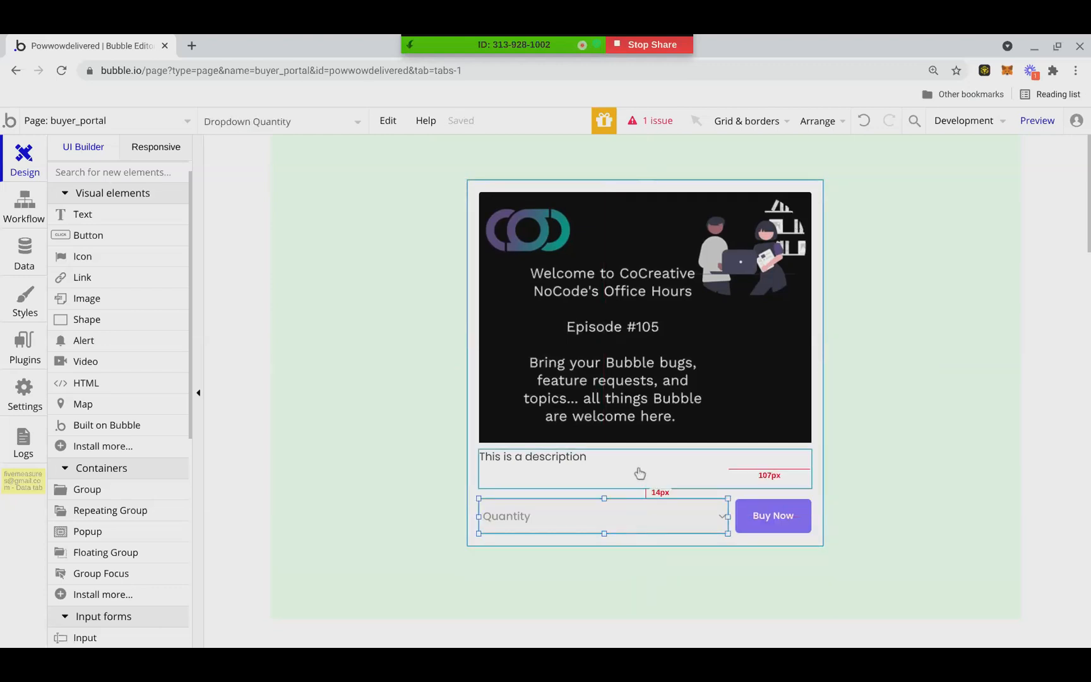
pyautogui.moveTo(639, 518); pyautogui.dragTo(638, 515)
pyautogui.moveTo(746, 514); pyautogui.dragTo(745, 510)
pyautogui.click(633, 543)
pyautogui.moveTo(633, 547); pyautogui.dragTo(647, 541)
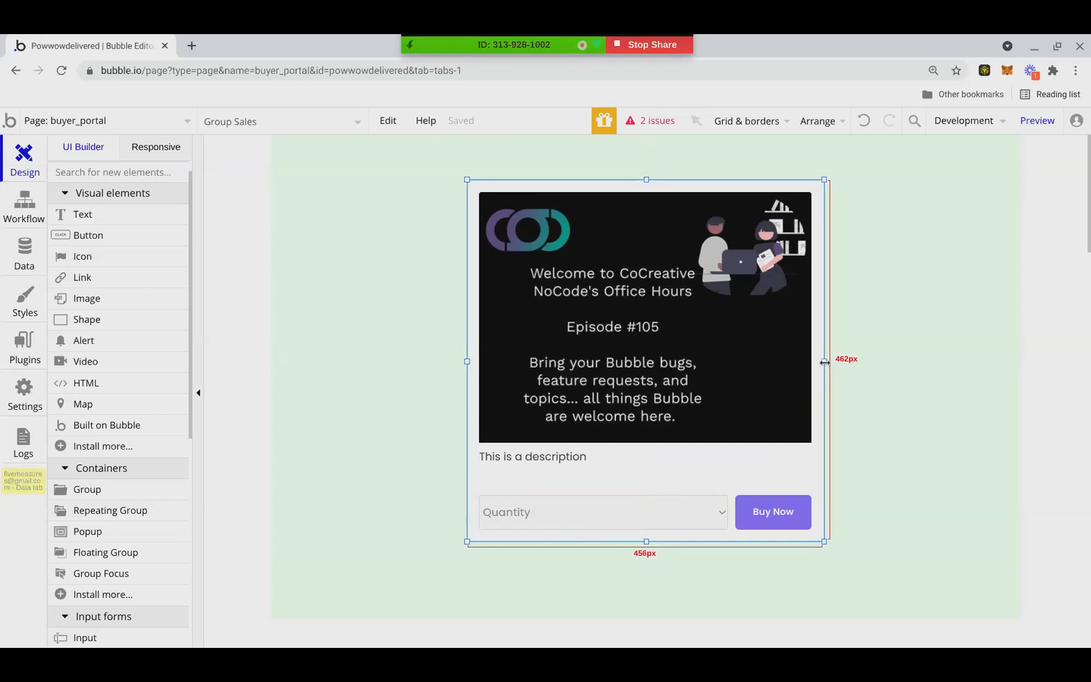
pyautogui.moveTo(824, 362)
pyautogui.mouseDown()
pyautogui.moveTo(811, 366)
pyautogui.moveTo(824, 365)
pyautogui.mouseUp()
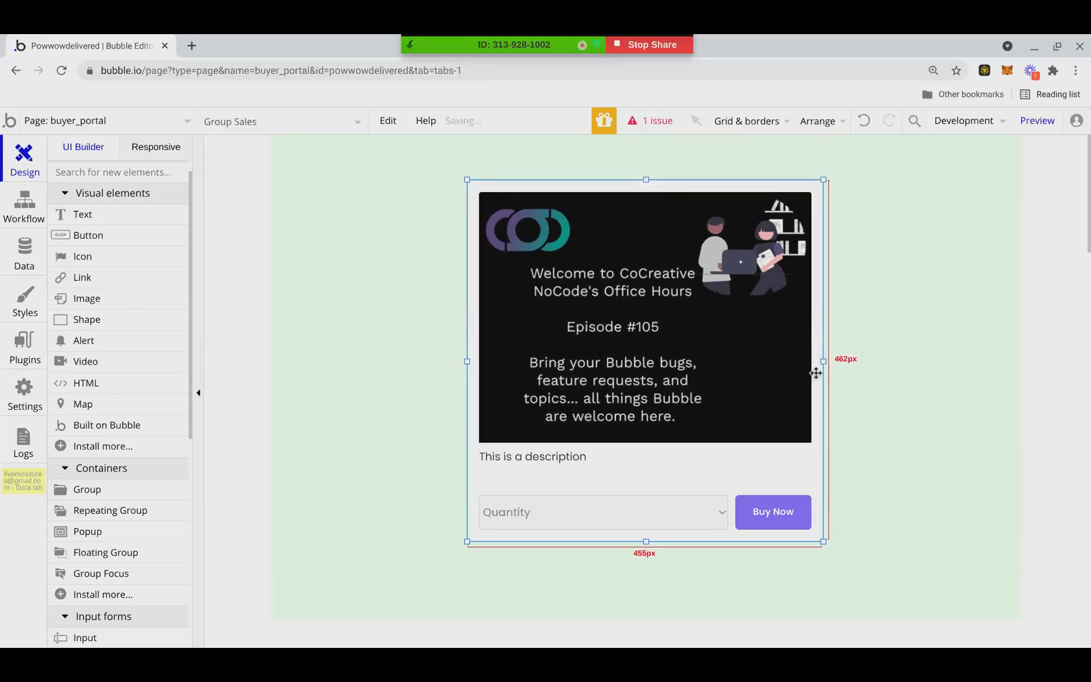